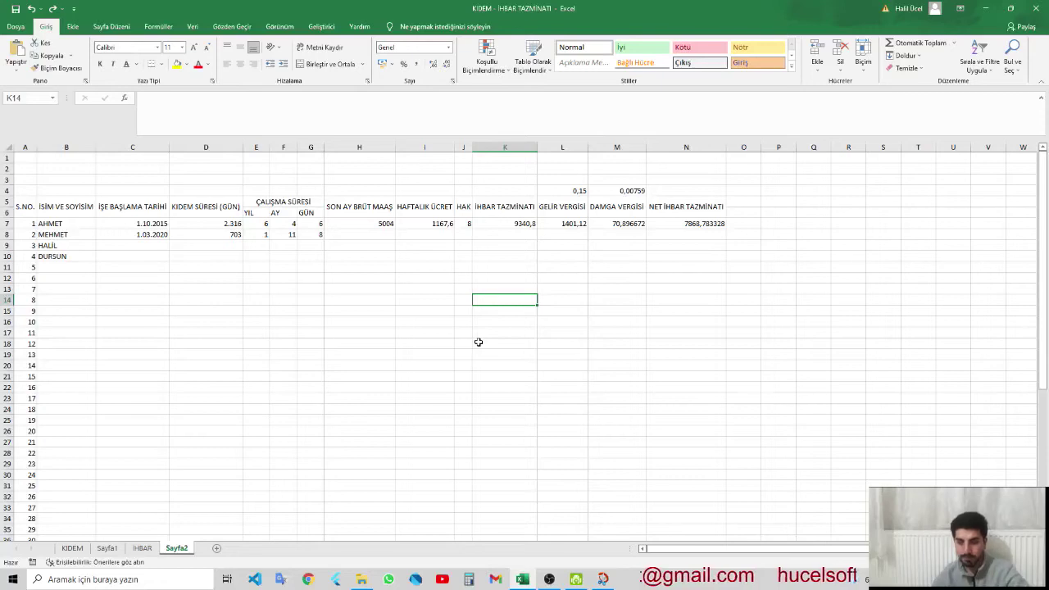
- Set the height of header rows 5 and 6 to 25
{"action": "left_click", "coordinate": [479, 342]}
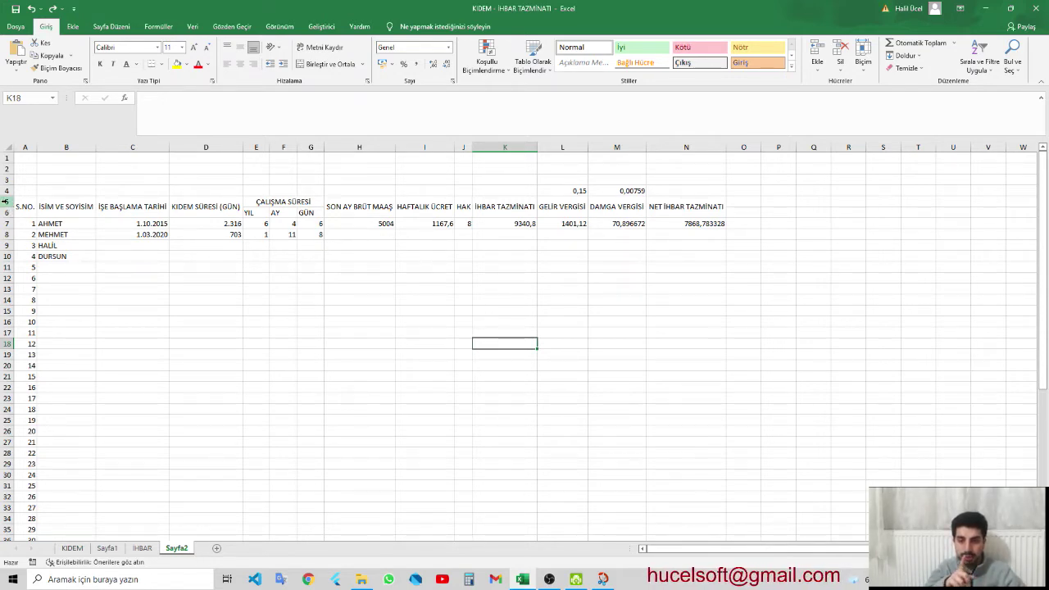
{"action": "left_click_drag", "start_coordinate": [4, 201], "coordinate": [4, 212]}
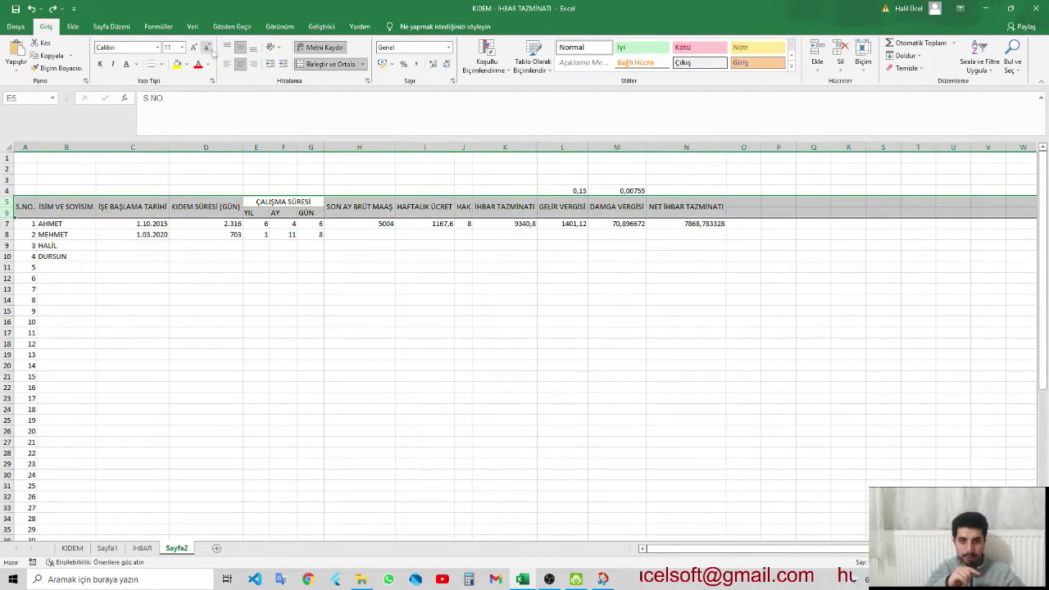
{"action": "right_click", "coordinate": [7, 210]}
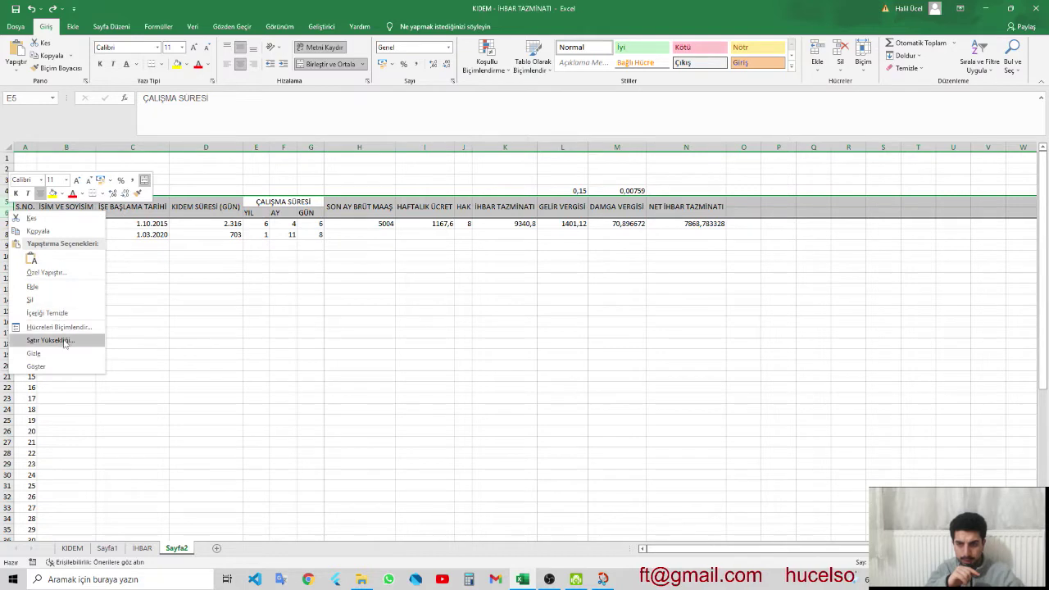
{"action": "left_click", "coordinate": [64, 341]}
{"action": "key", "text": "Return"}
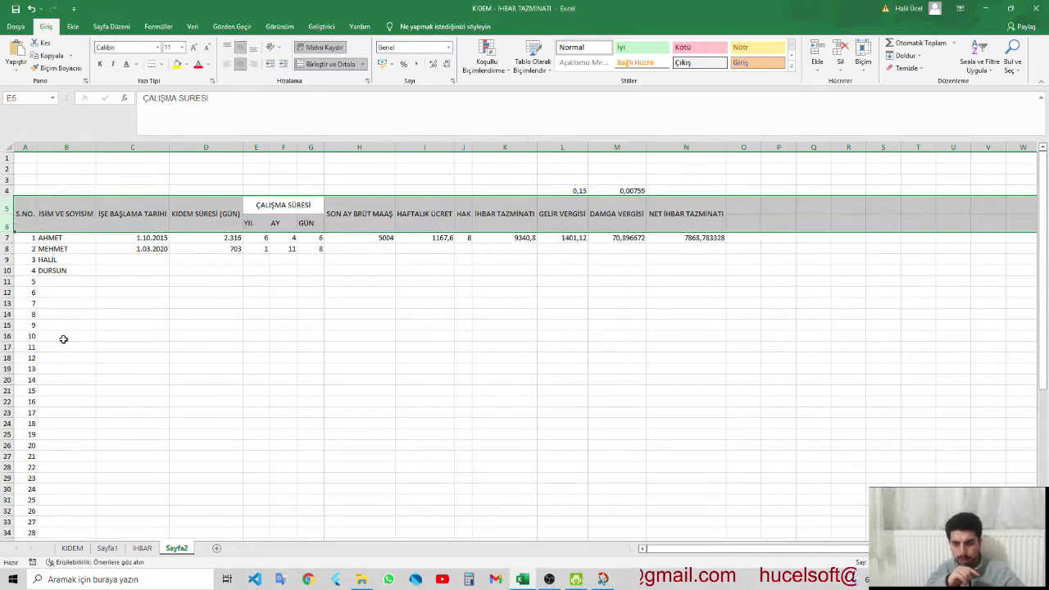
{"action": "left_click", "coordinate": [115, 323]}
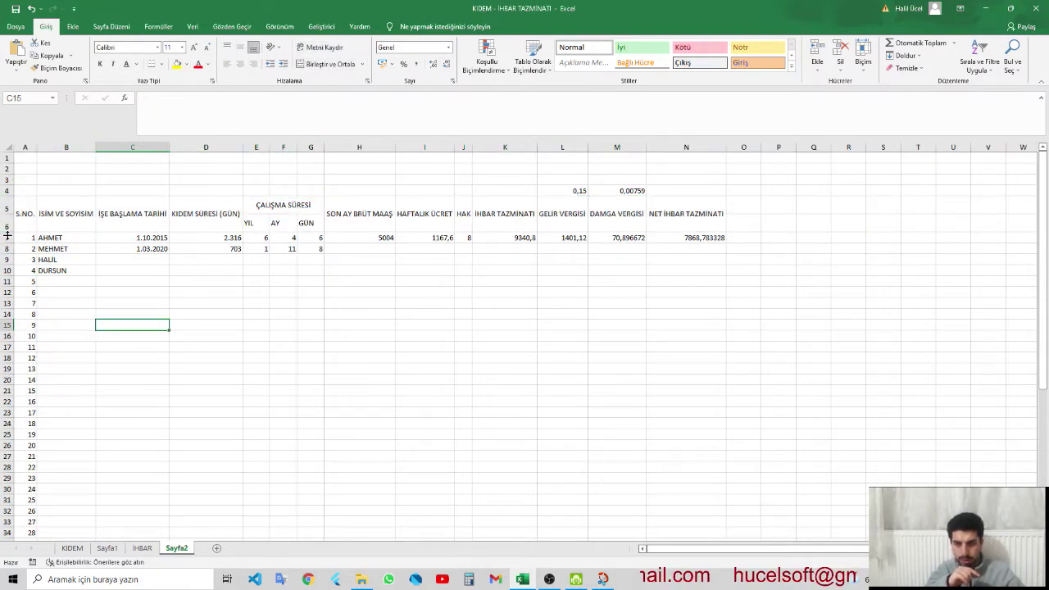
- Apply a new row height to data rows 7 through 56
{"action": "mouse_move", "coordinate": [5, 238]}
{"action": "left_mouse_down"}
{"action": "mouse_move", "coordinate": [22, 541]}
{"action": "mouse_move", "coordinate": [6, 522]}
{"action": "left_mouse_up"}
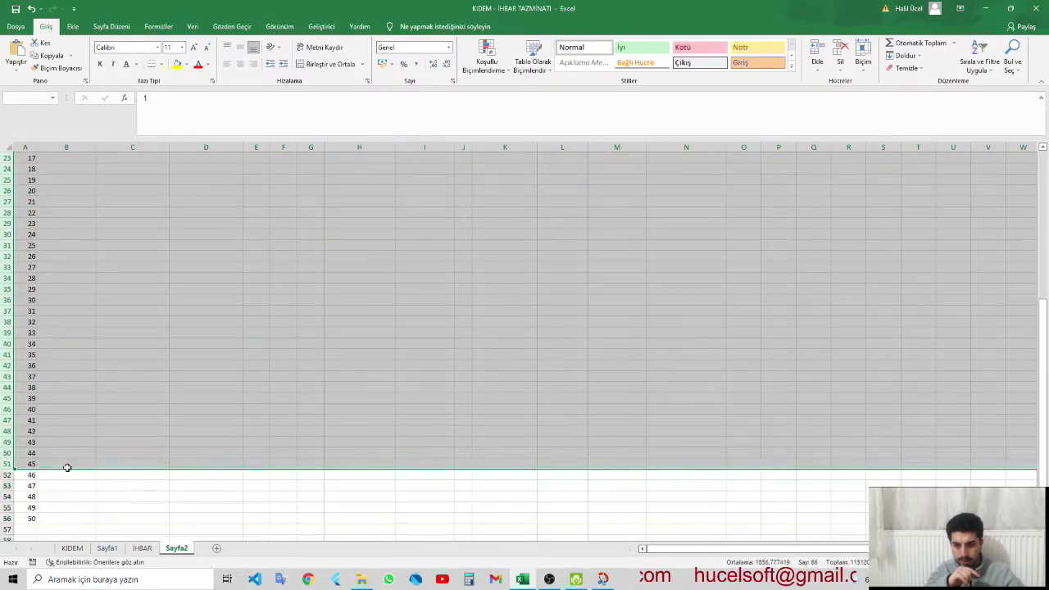
{"action": "right_click", "coordinate": [6, 518]}
{"action": "left_click", "coordinate": [37, 482]}
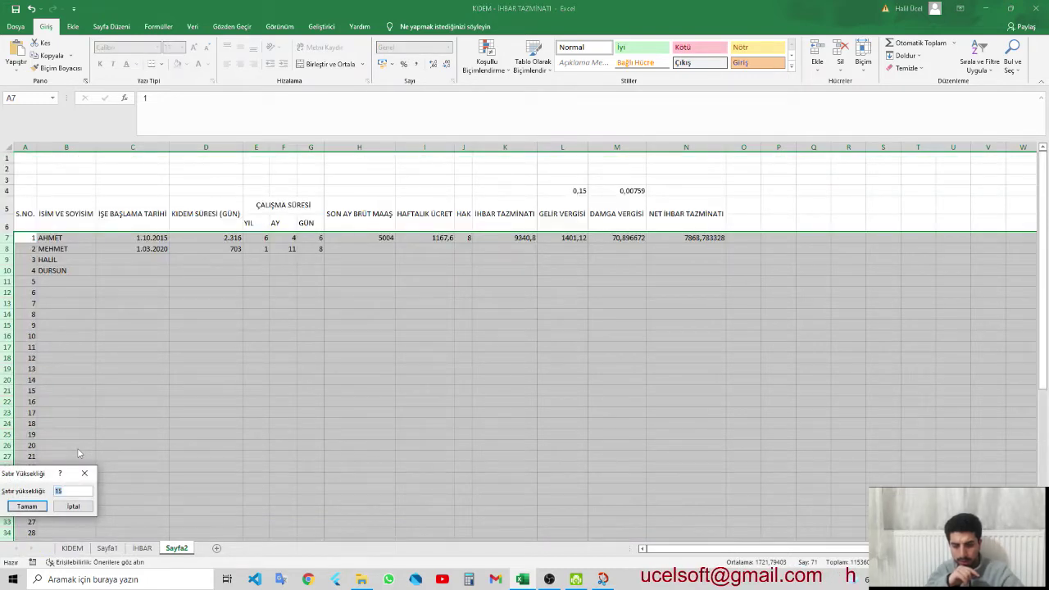
{"action": "left_click", "coordinate": [28, 507]}
{"action": "left_click", "coordinate": [189, 354]}
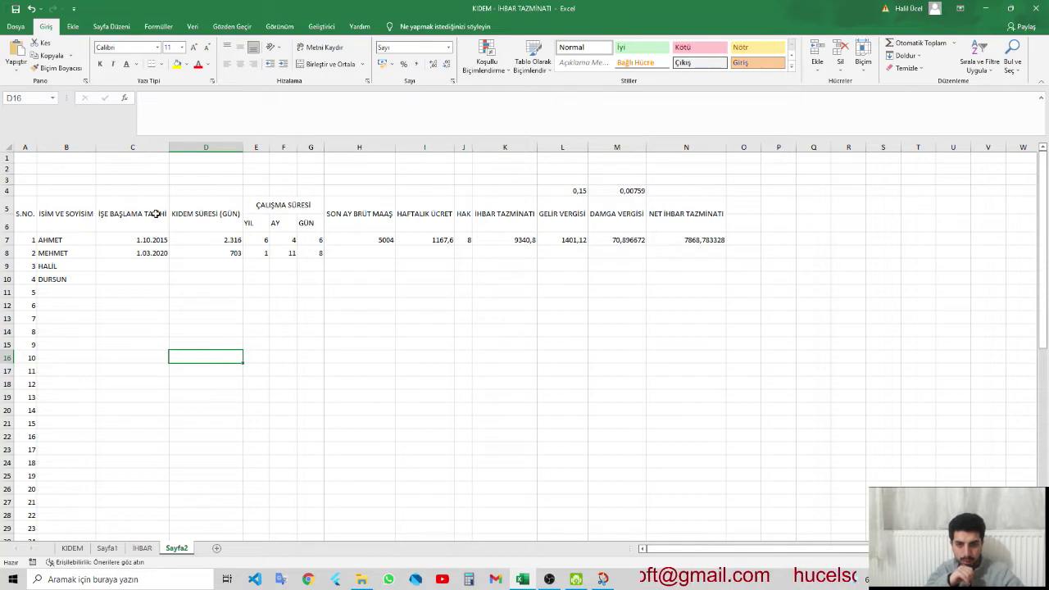
- Centre the YIL, AY and GÜN sub-headings and wrap the text in header block A5:N6
{"action": "left_click_drag", "start_coordinate": [250, 222], "coordinate": [306, 223]}
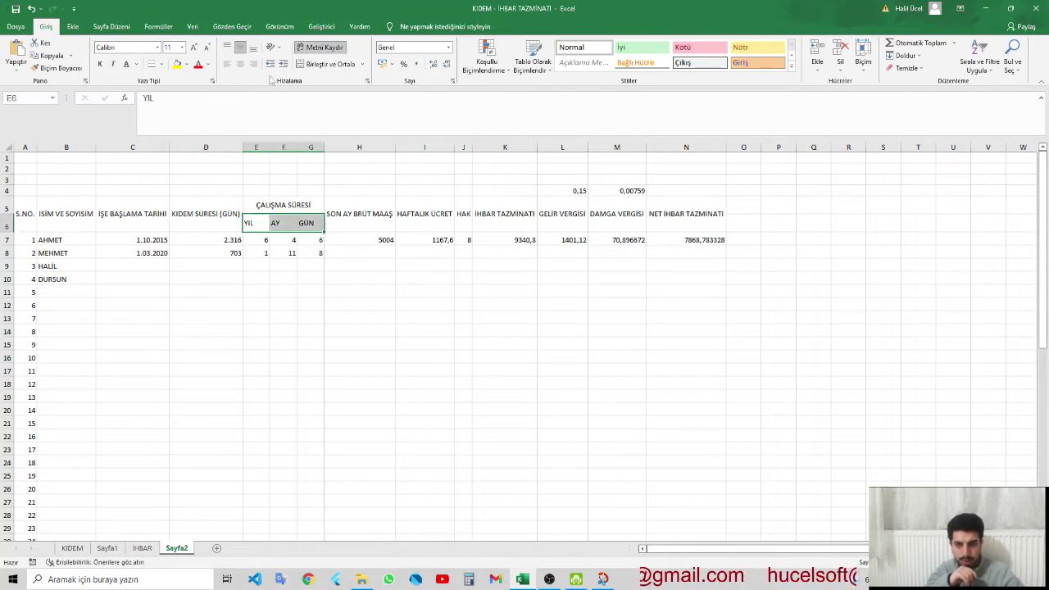
{"action": "left_click", "coordinate": [241, 65]}
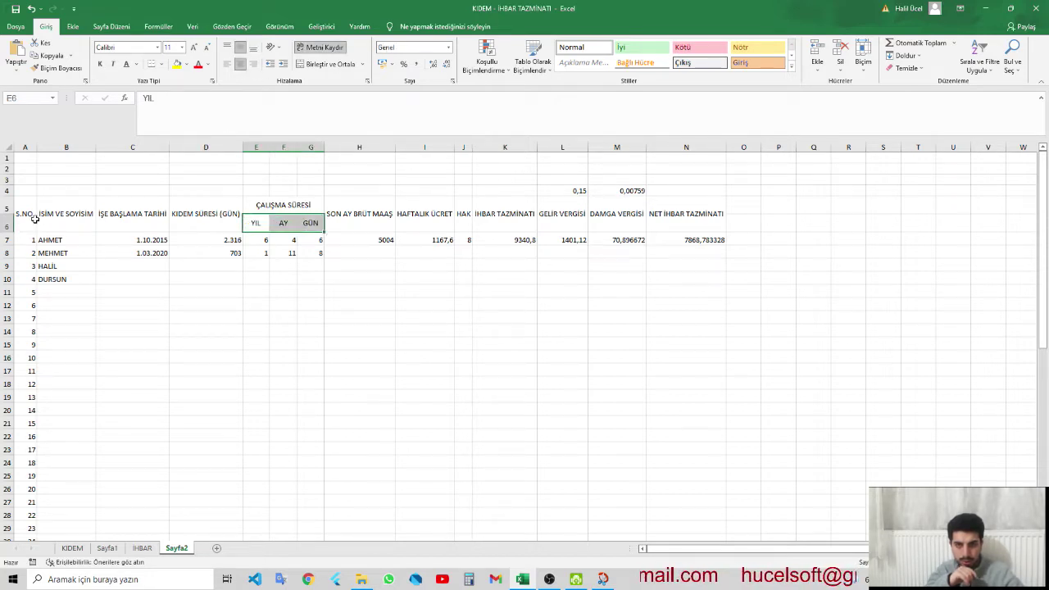
{"action": "left_click_drag", "start_coordinate": [35, 219], "coordinate": [719, 215]}
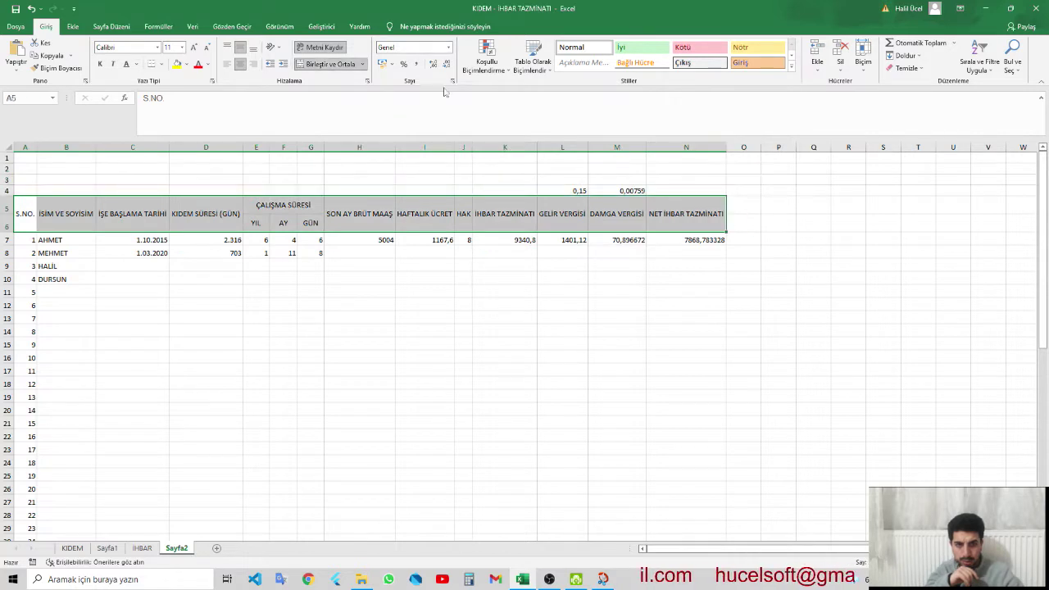
{"action": "left_click", "coordinate": [328, 49]}
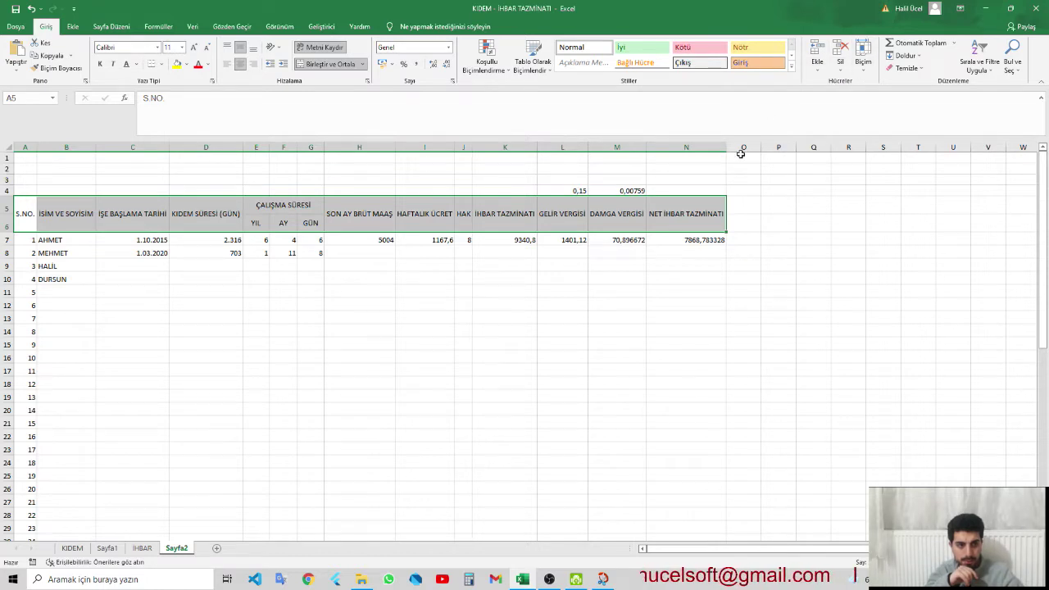
{"action": "left_click", "coordinate": [710, 147]}
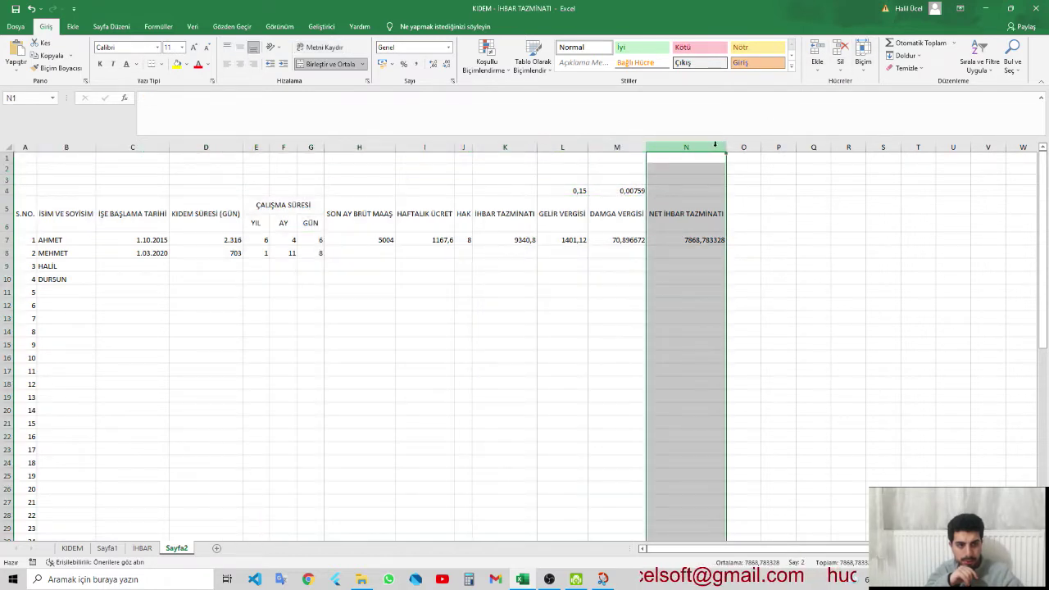
- Narrow columns N and K so their headers wrap, then give columns K–N a common width
{"action": "mouse_move", "coordinate": [726, 148]}
{"action": "left_mouse_down"}
{"action": "mouse_move", "coordinate": [676, 171]}
{"action": "mouse_move", "coordinate": [701, 152]}
{"action": "left_mouse_up"}
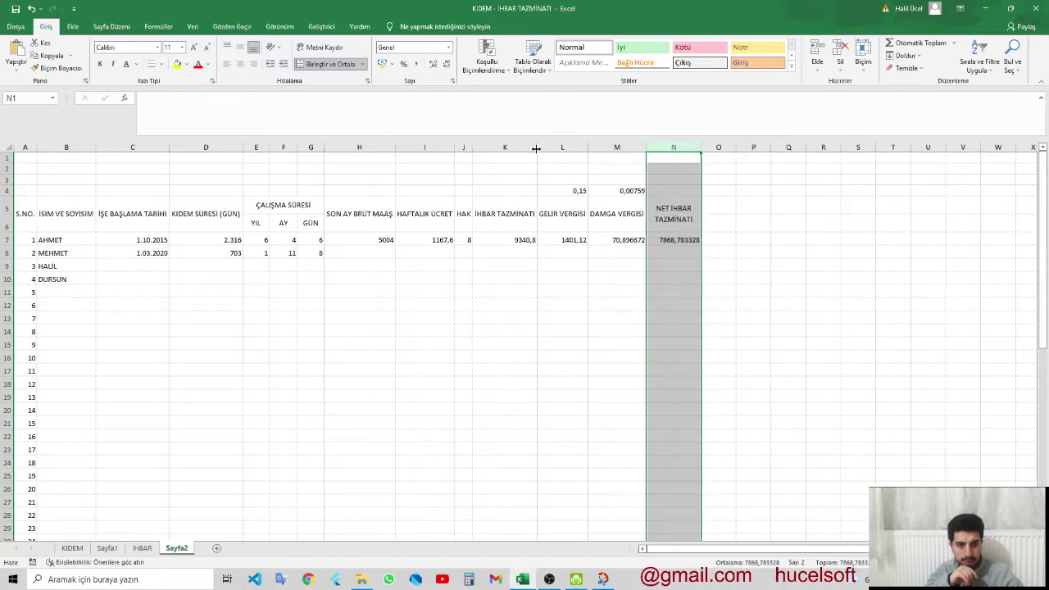
{"action": "left_click_drag", "start_coordinate": [536, 149], "coordinate": [518, 151]}
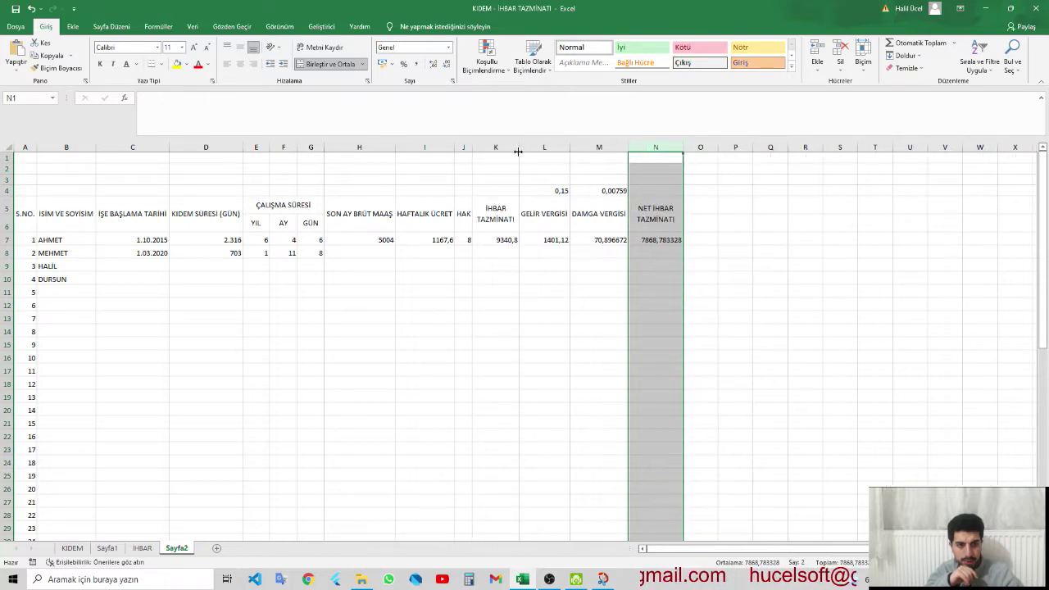
{"action": "left_click", "coordinate": [511, 157]}
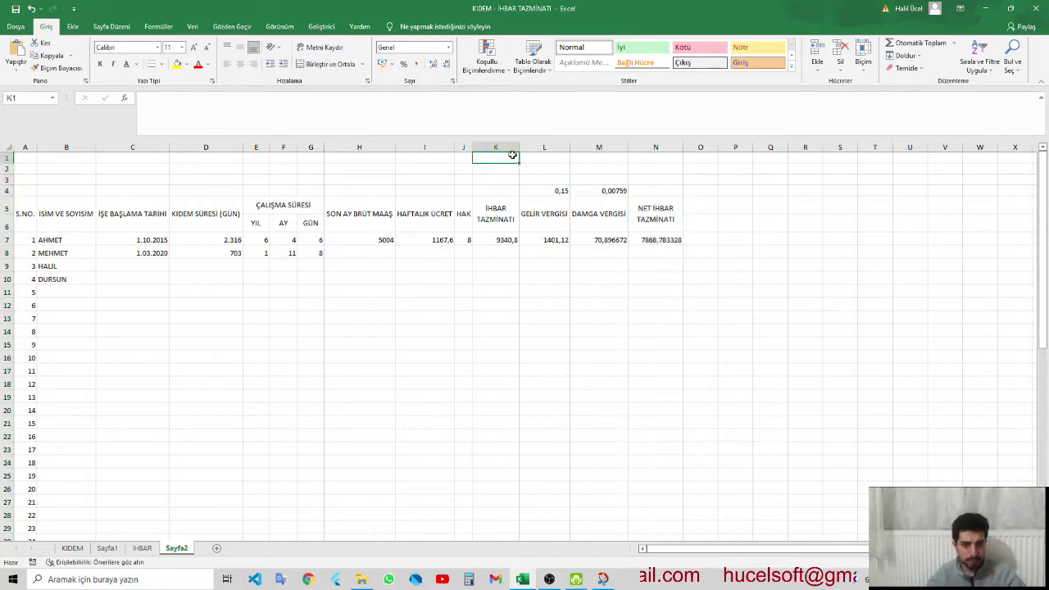
{"action": "left_click", "coordinate": [519, 149]}
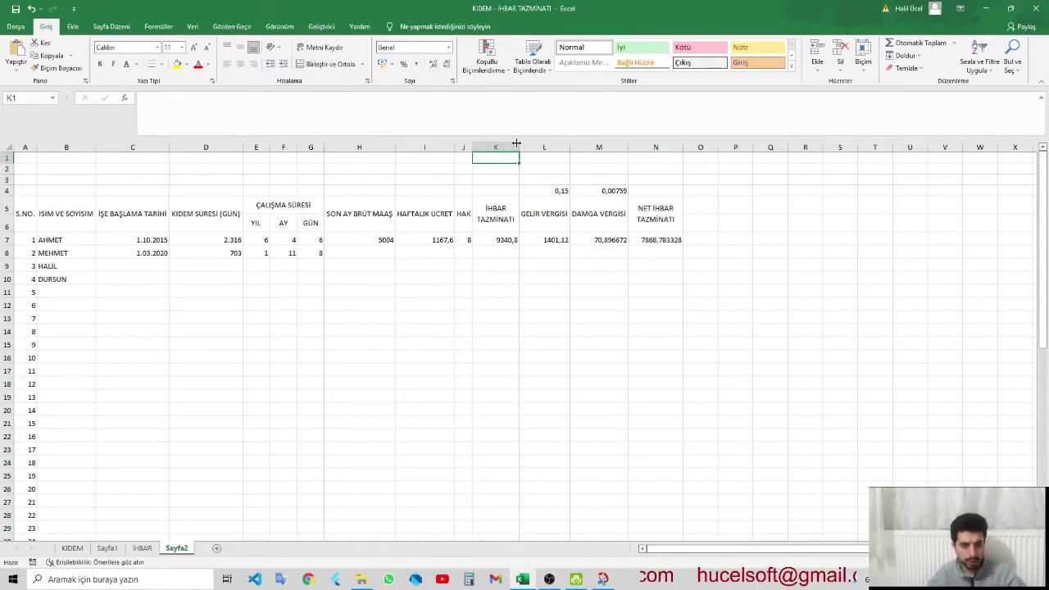
{"action": "left_click_drag", "start_coordinate": [507, 147], "coordinate": [654, 150]}
{"action": "right_click", "coordinate": [654, 150]}
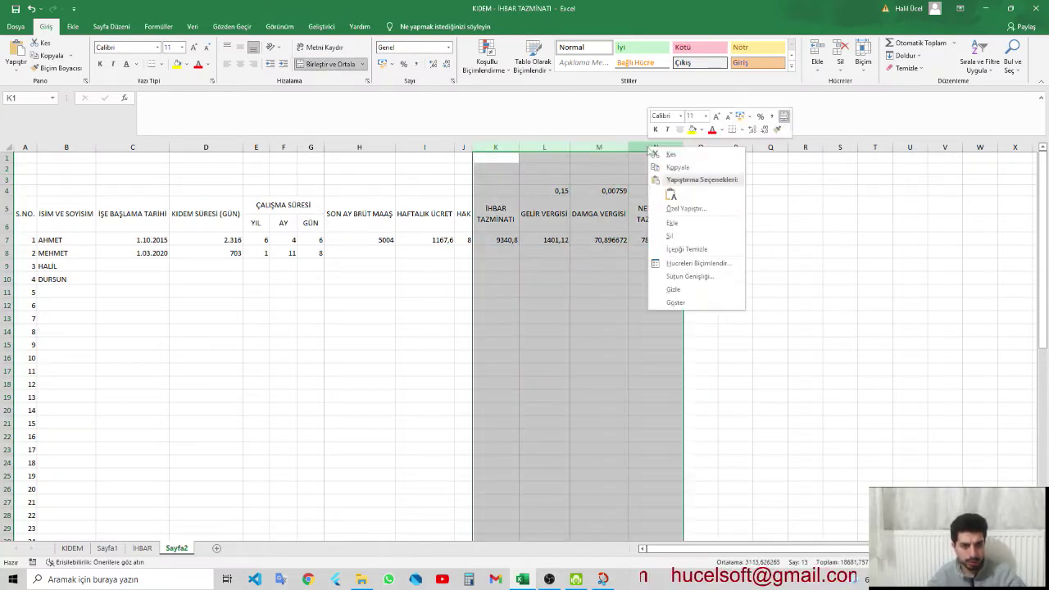
{"action": "left_click", "coordinate": [688, 276]}
{"action": "type", "text": "1"}
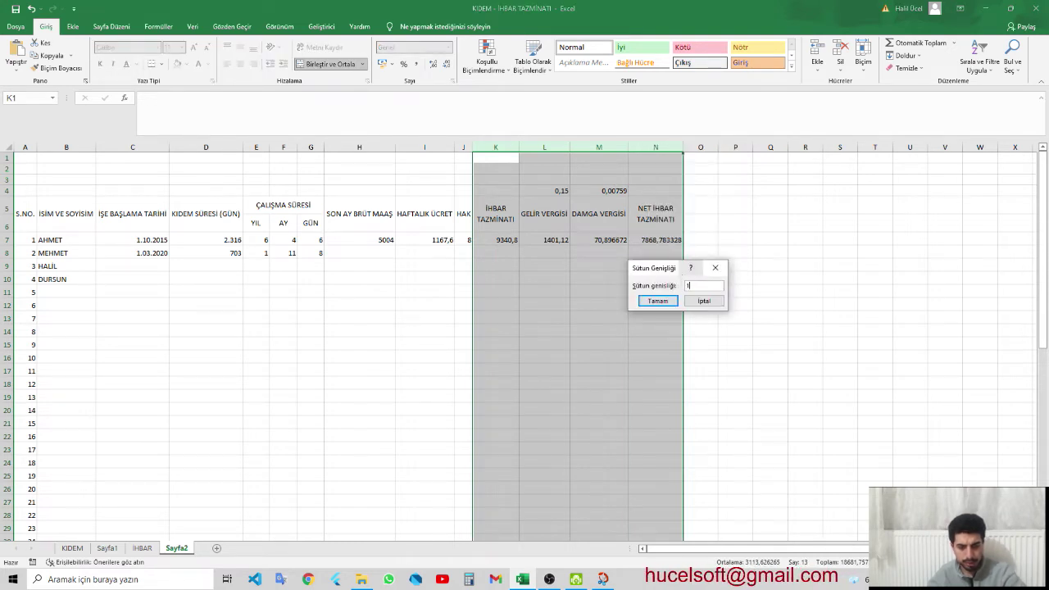
{"action": "type", "text": "2"}
{"action": "key", "text": "Return"}
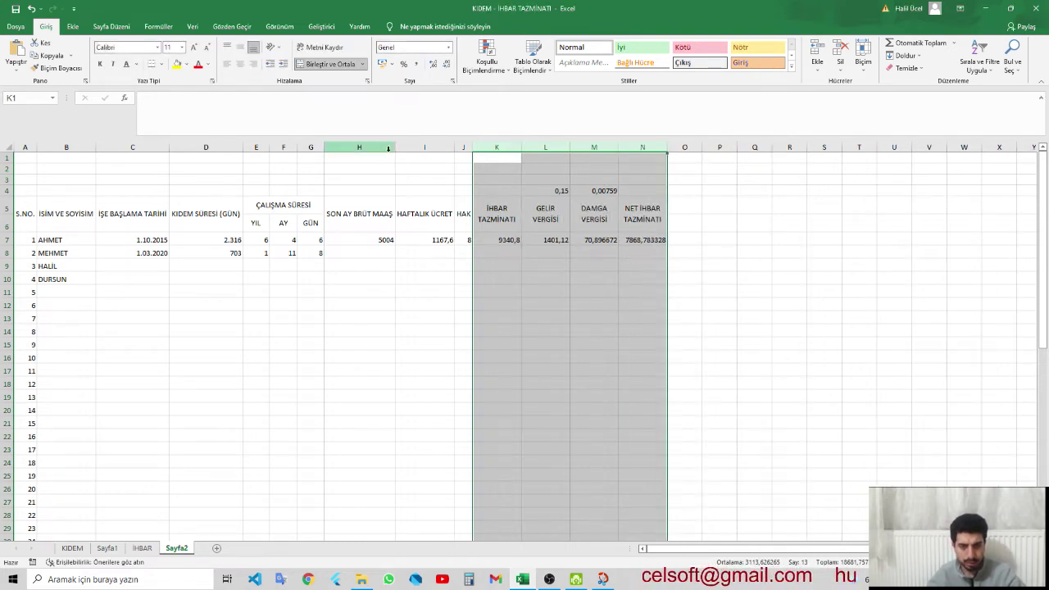
- Set columns H and I to width 12 and column J to width 6
{"action": "left_click", "coordinate": [387, 149]}
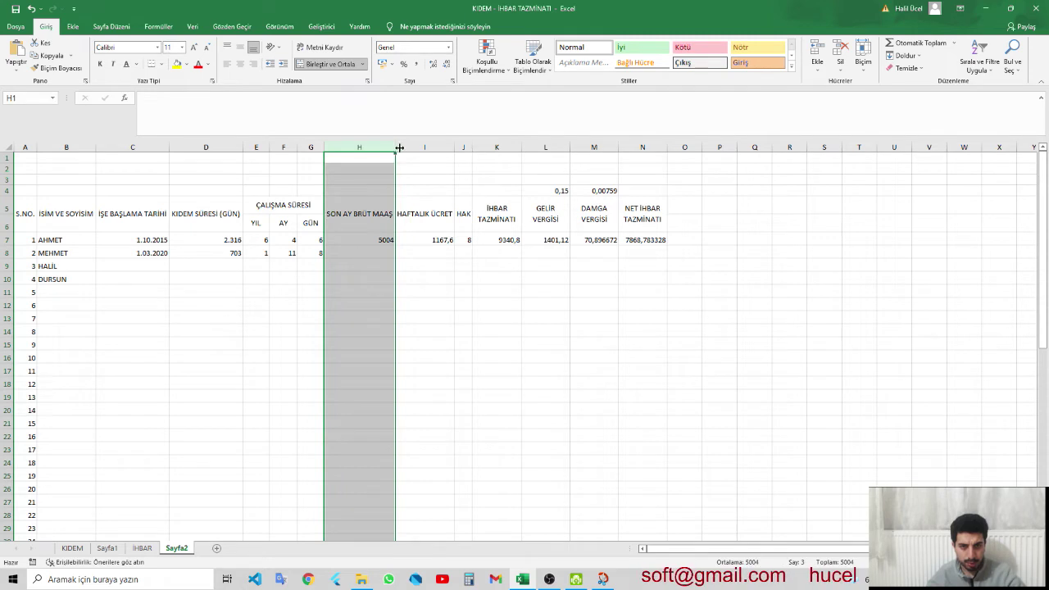
{"action": "left_click", "coordinate": [422, 148], "text": "ctrl"}
{"action": "right_click", "coordinate": [411, 151]}
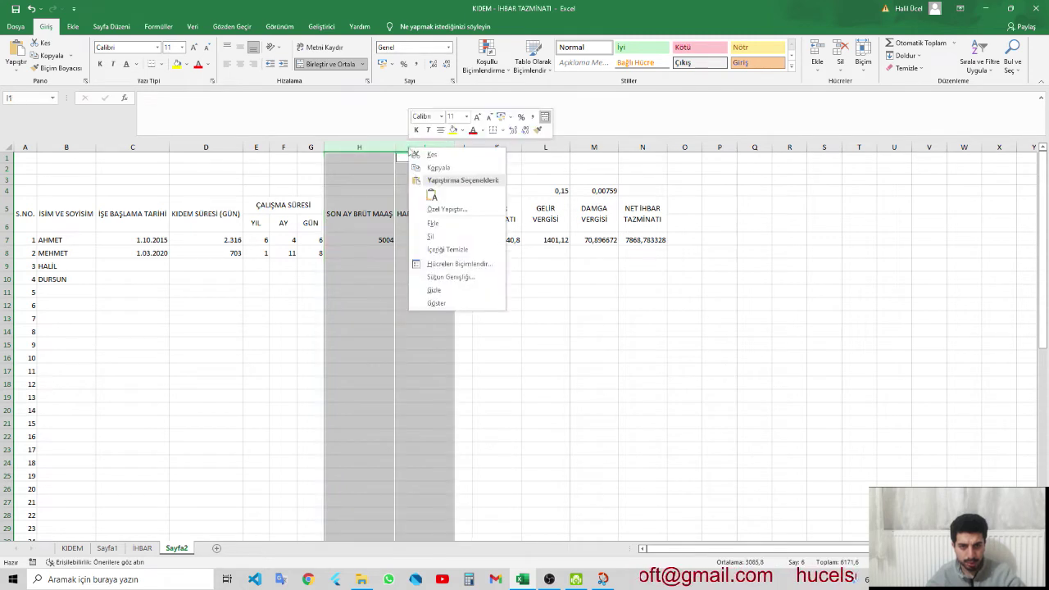
{"action": "left_click", "coordinate": [443, 278]}
{"action": "type", "text": "12"}
{"action": "key", "text": "Return"}
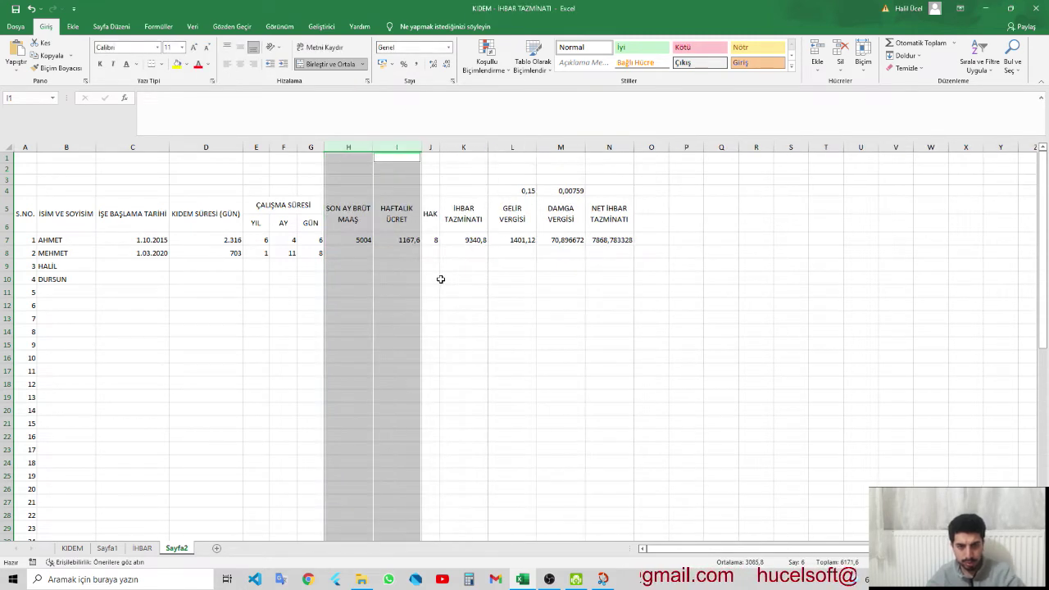
{"action": "right_click", "coordinate": [432, 147]}
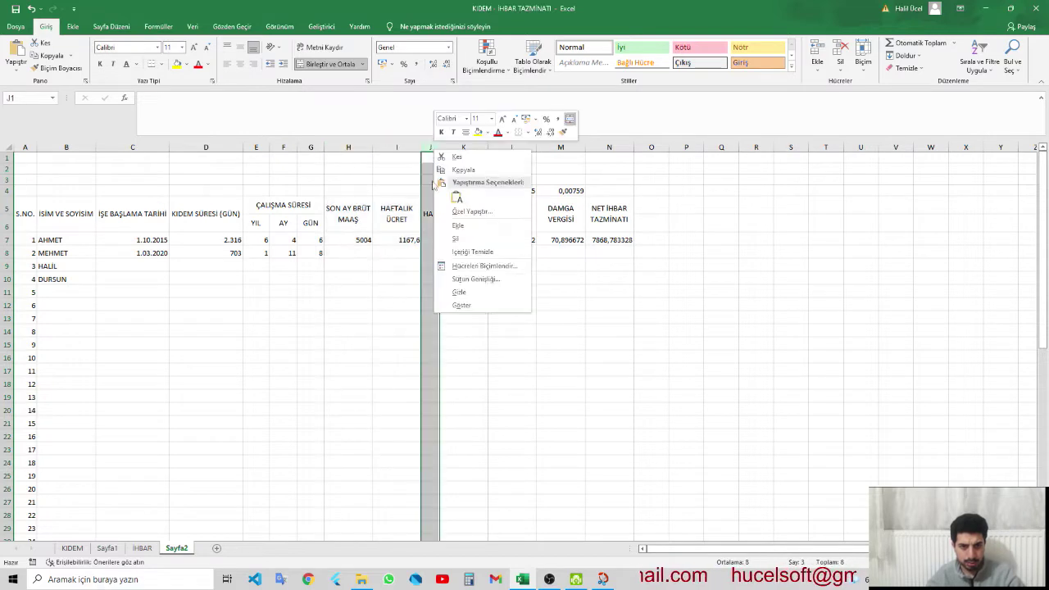
{"action": "left_click", "coordinate": [464, 277]}
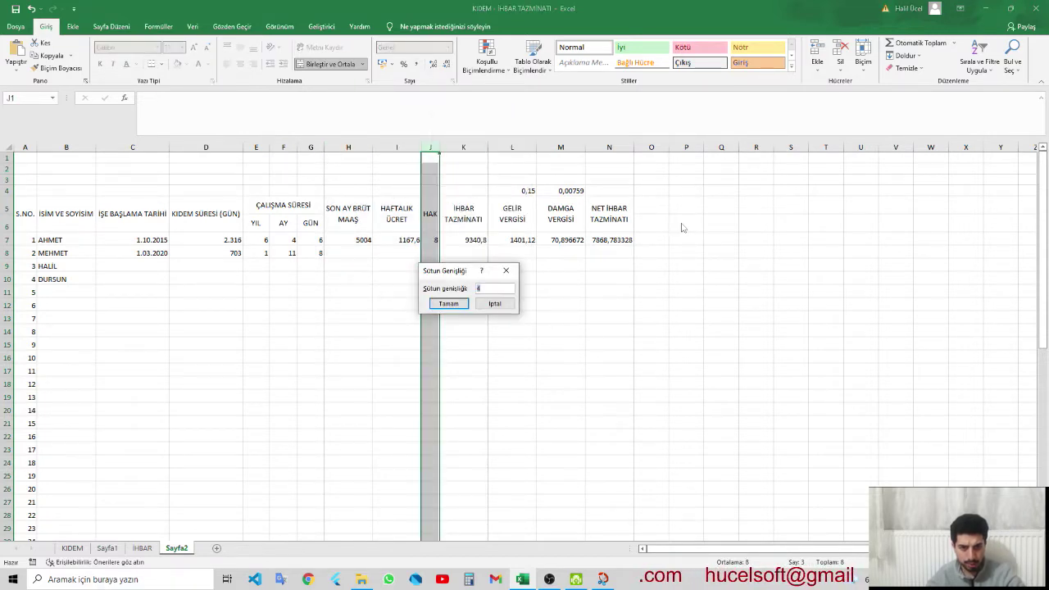
{"action": "type", "text": "6"}
{"action": "key", "text": "Return"}
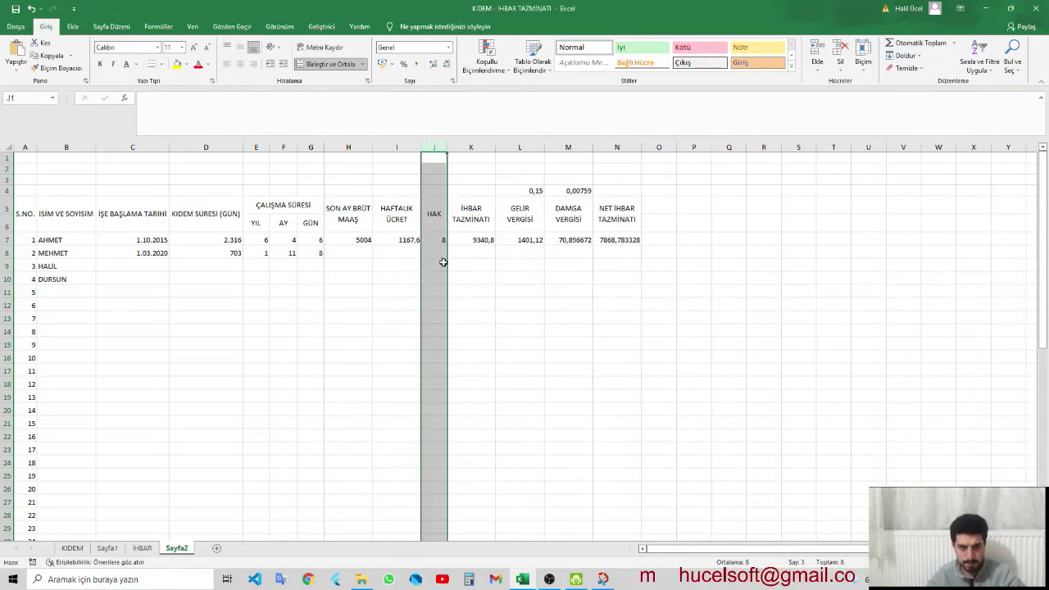
- Set columns E–G to width 6 and columns C–D to width 7
{"action": "left_click", "coordinate": [259, 147]}
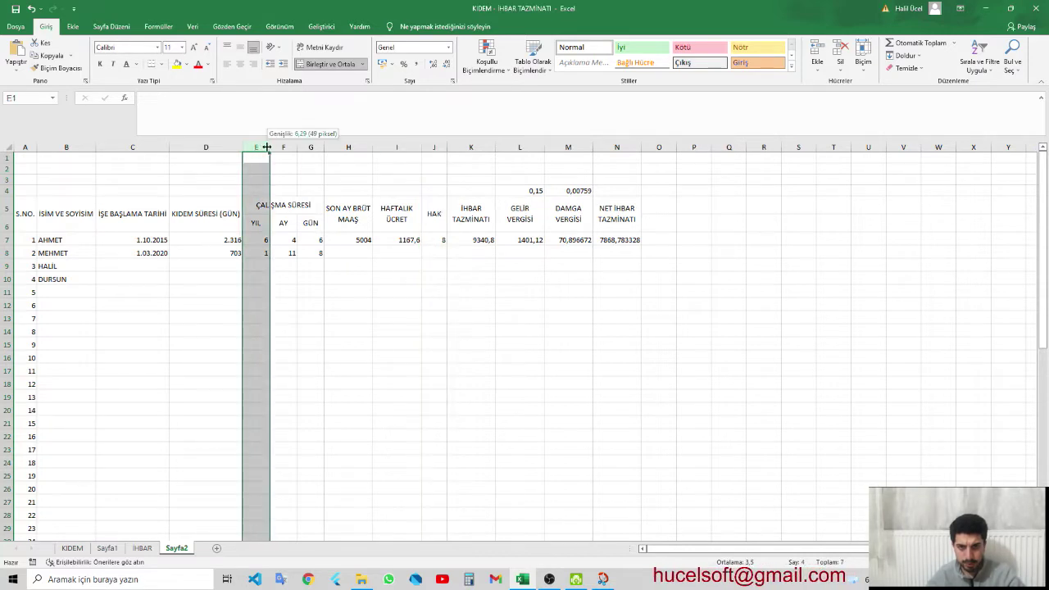
{"action": "left_click_drag", "start_coordinate": [261, 148], "coordinate": [310, 148]}
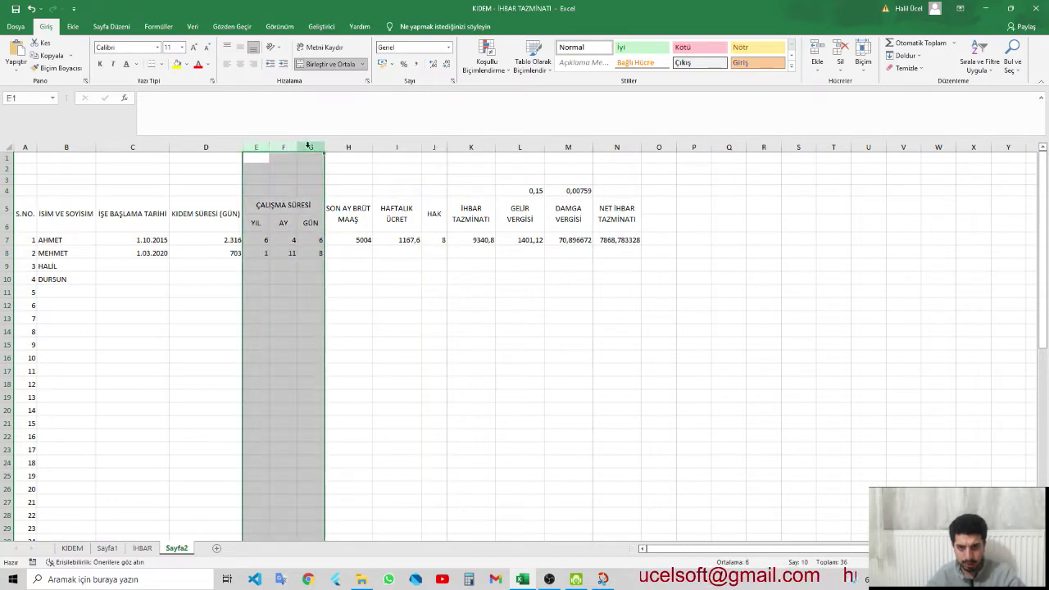
{"action": "right_click", "coordinate": [310, 150]}
{"action": "left_click", "coordinate": [350, 276]}
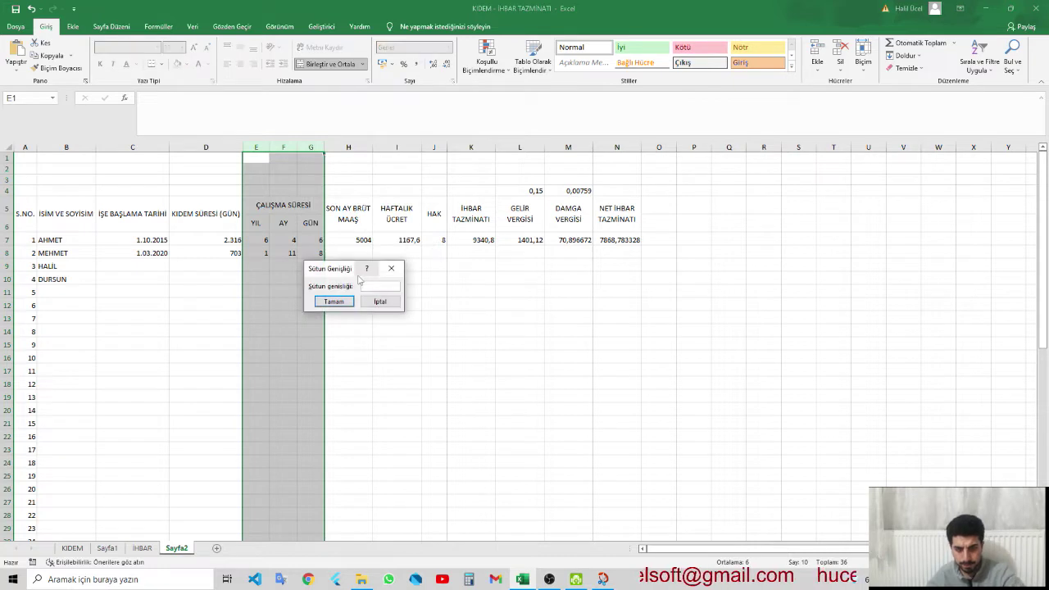
{"action": "type", "text": "6"}
{"action": "key", "text": "Return"}
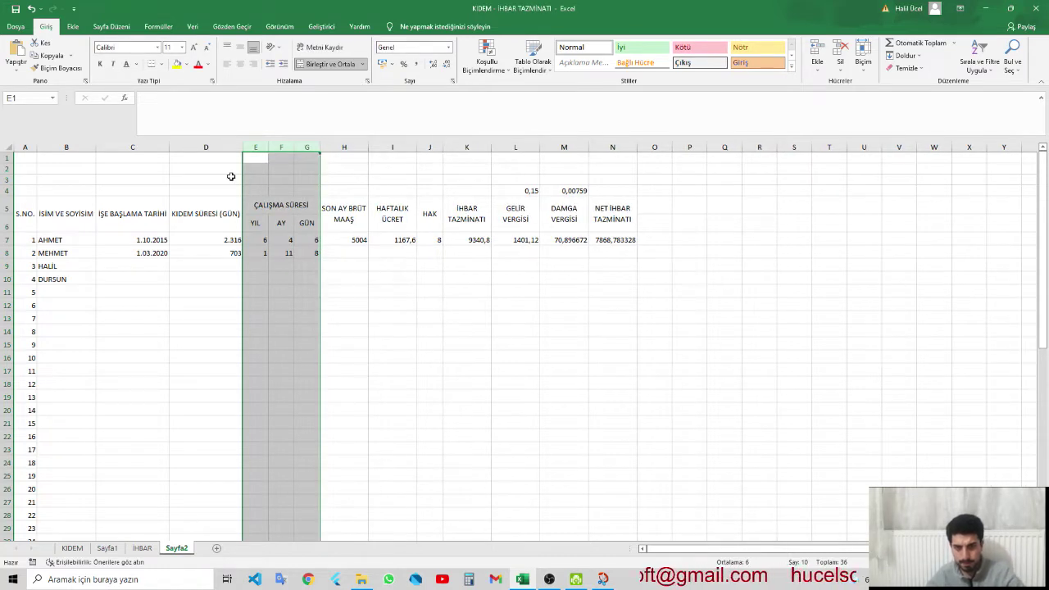
{"action": "left_click", "coordinate": [221, 148]}
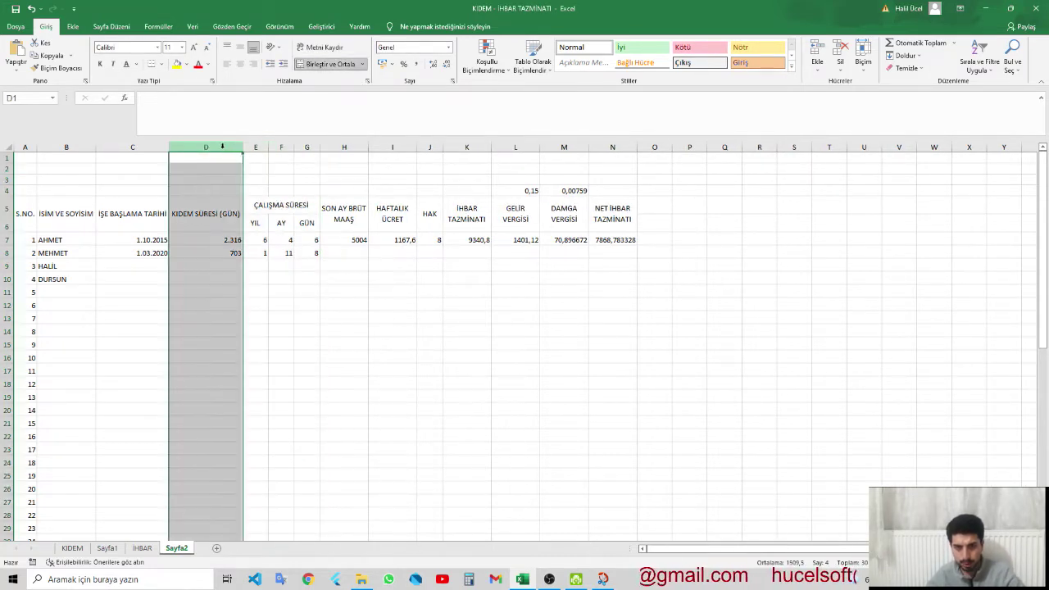
{"action": "left_click", "coordinate": [143, 146], "text": "ctrl"}
{"action": "right_click", "coordinate": [144, 143]}
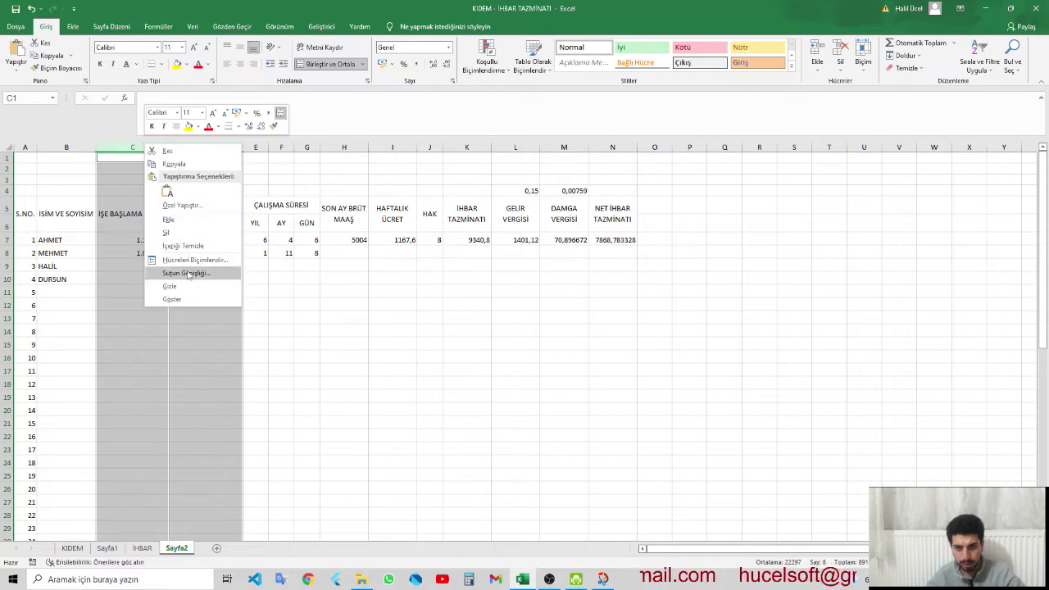
{"action": "left_click", "coordinate": [190, 275]}
{"action": "type", "text": "7"}
{"action": "key", "text": "Return"}
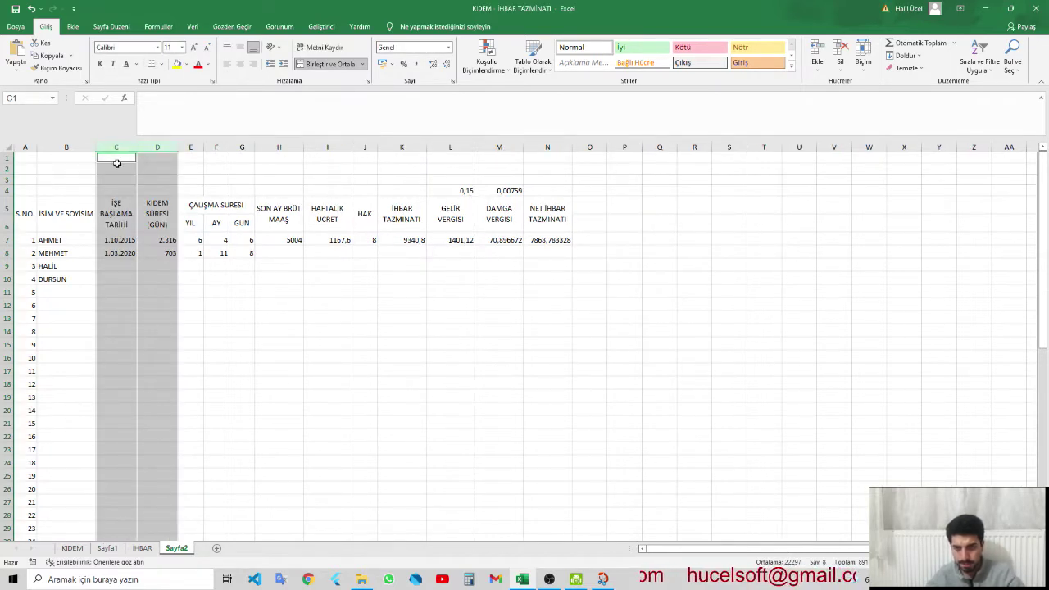
- Widen the name column B
{"action": "left_click", "coordinate": [91, 147]}
{"action": "right_click", "coordinate": [83, 161]}
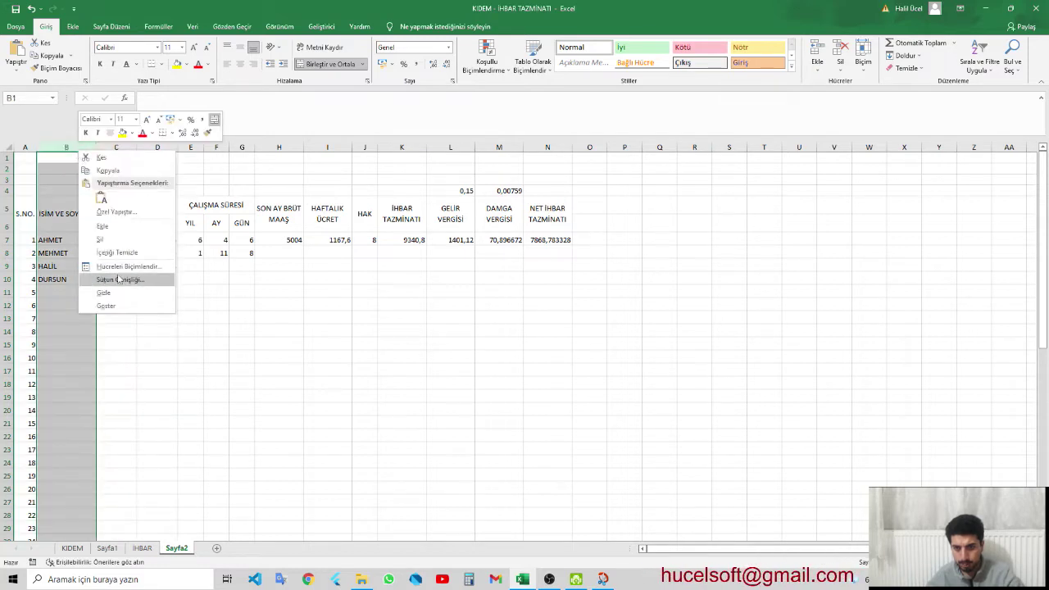
{"action": "left_click", "coordinate": [117, 277]}
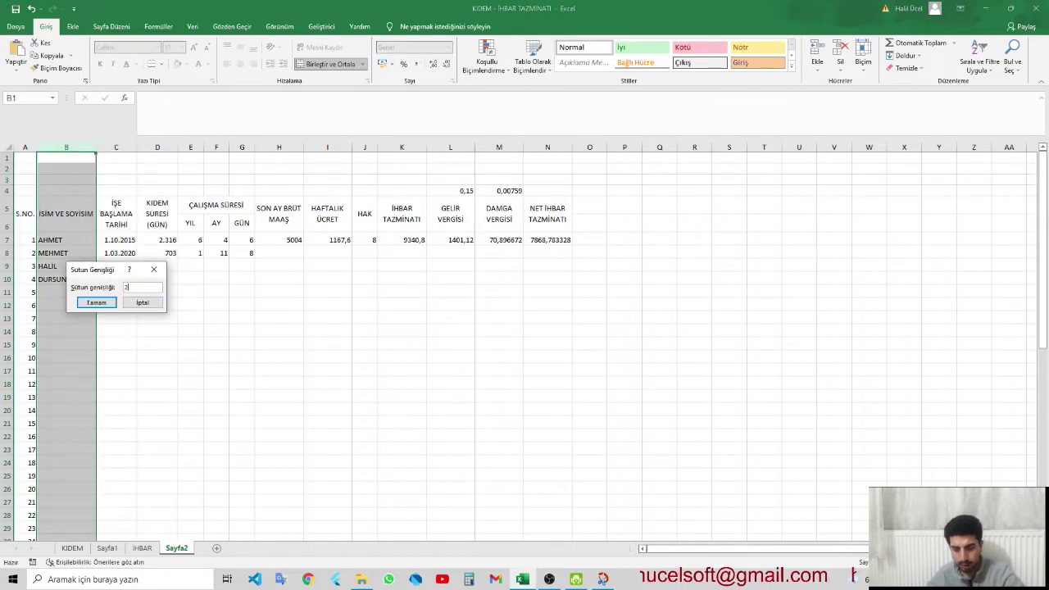
{"action": "type", "text": "2"}
{"action": "key", "text": "Return"}
{"action": "left_click", "coordinate": [307, 275]}
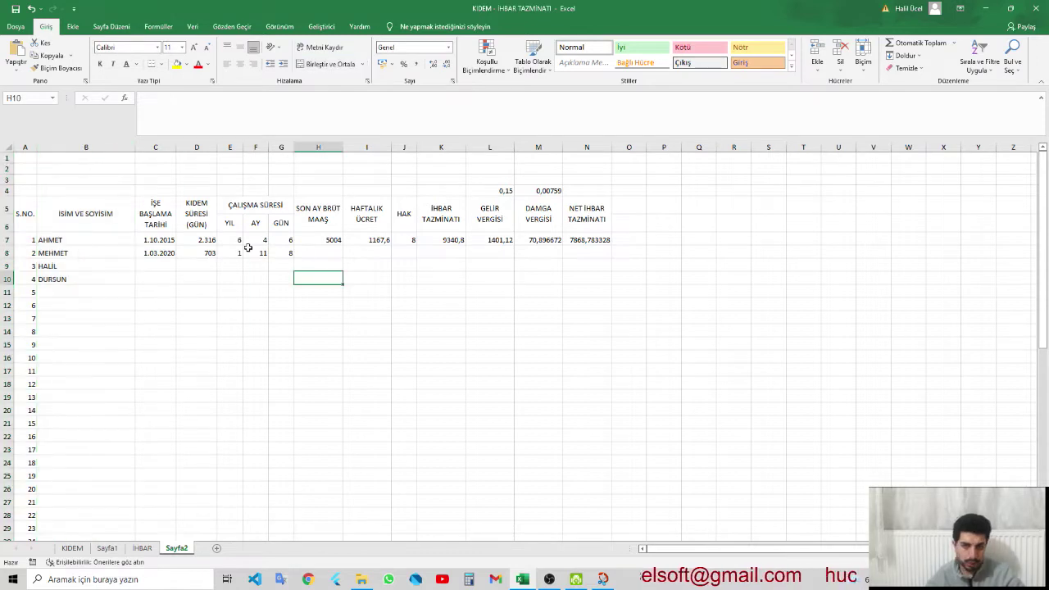
- Centre the values in C7:N56 horizontally and vertically
{"action": "mouse_move", "coordinate": [159, 241]}
{"action": "left_mouse_down"}
{"action": "mouse_move", "coordinate": [160, 250]}
{"action": "mouse_move", "coordinate": [335, 266]}
{"action": "left_mouse_up"}
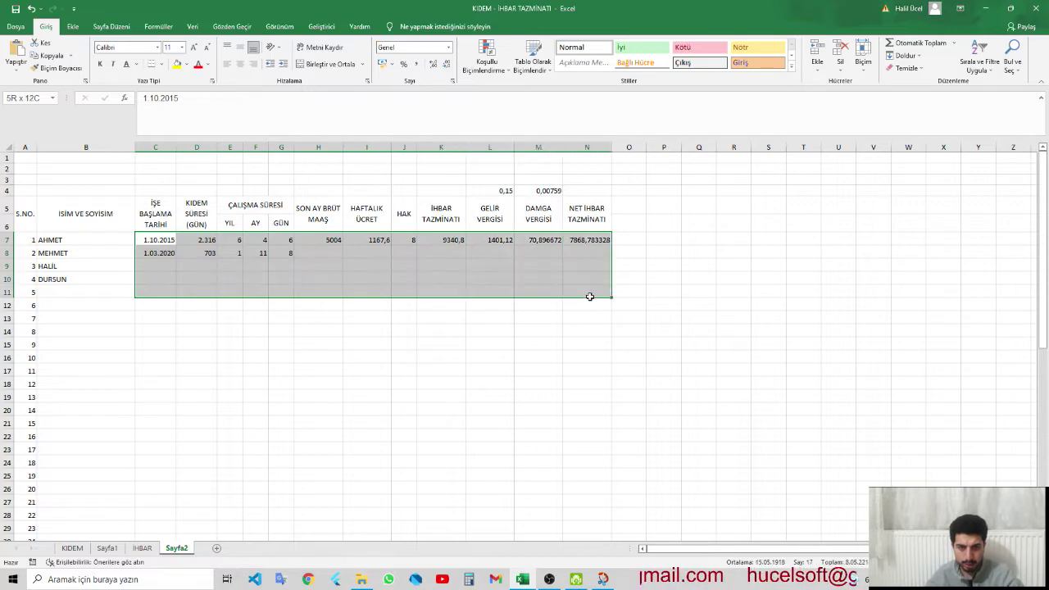
{"action": "mouse_move", "coordinate": [336, 266]}
{"action": "left_mouse_down"}
{"action": "mouse_move", "coordinate": [611, 460]}
{"action": "mouse_move", "coordinate": [608, 516]}
{"action": "left_mouse_up"}
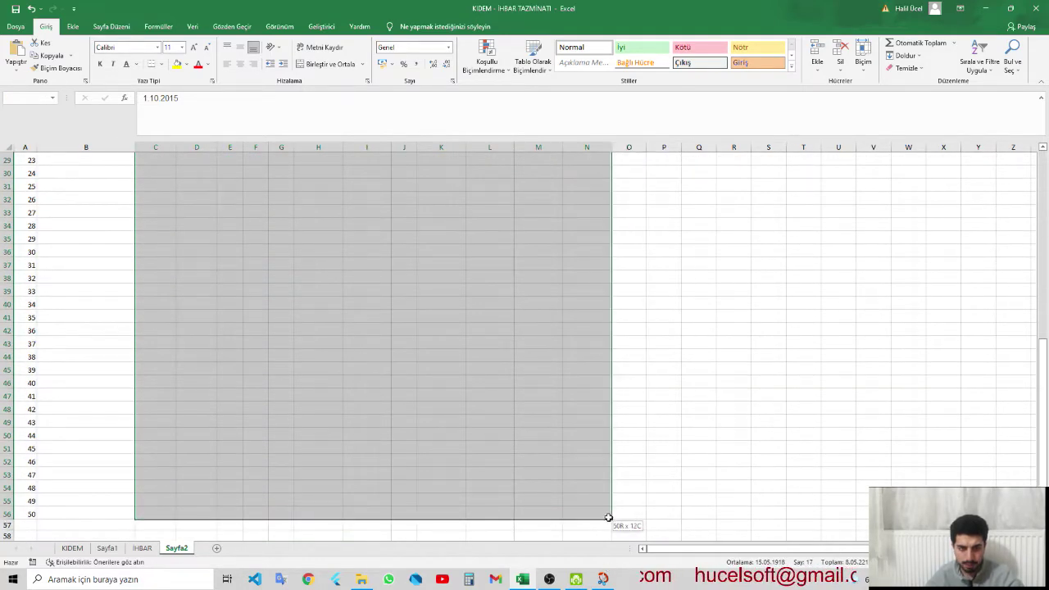
{"action": "left_click", "coordinate": [240, 64]}
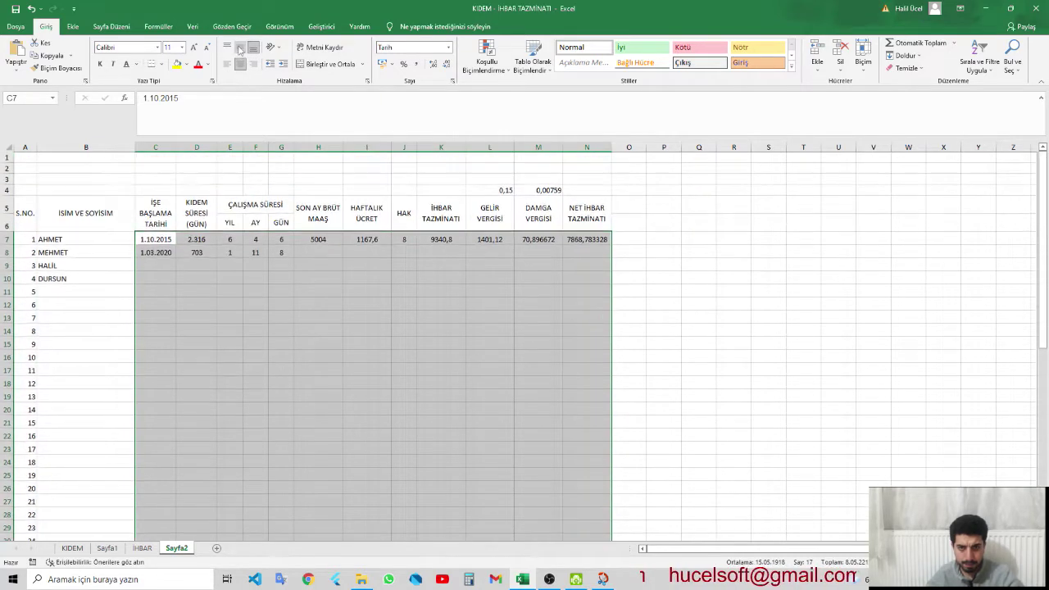
{"action": "left_click", "coordinate": [240, 49]}
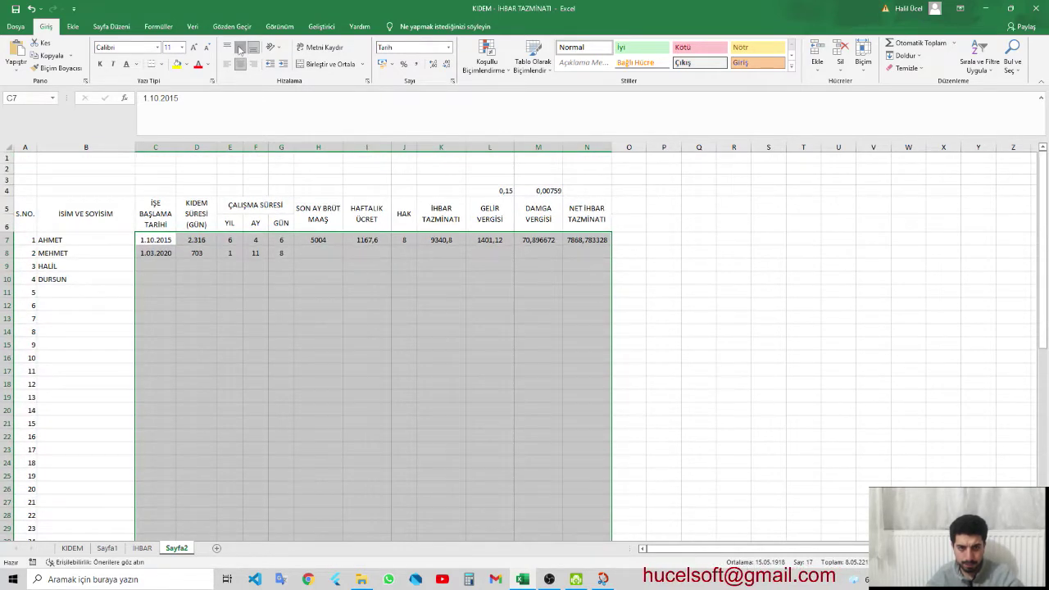
{"action": "left_click", "coordinate": [240, 50]}
{"action": "left_click", "coordinate": [348, 249]}
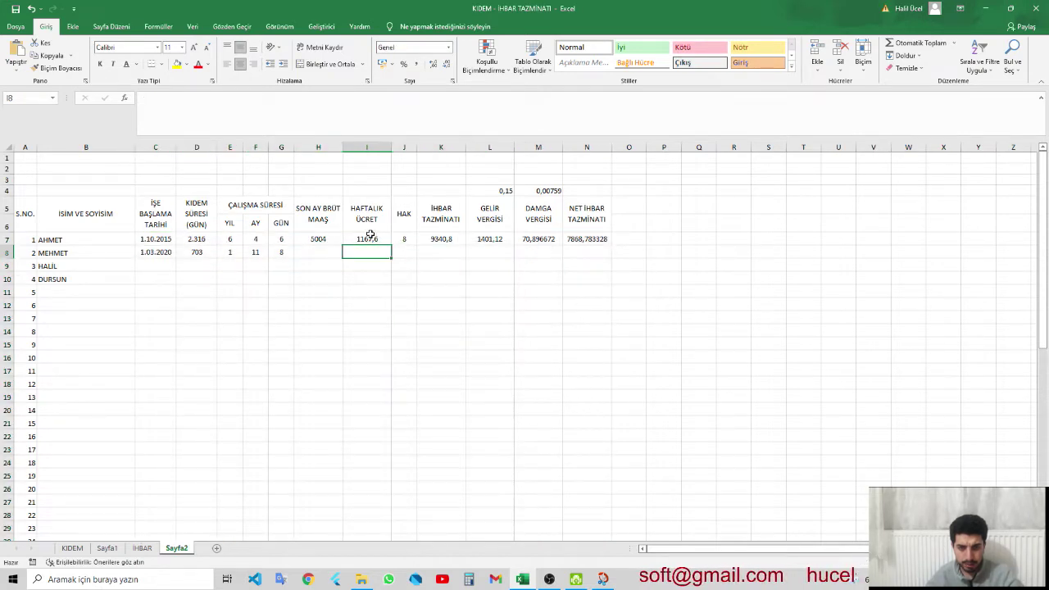
- Format H7:I56 as Sayı with two decimals and the 1000 separator
{"action": "mouse_move", "coordinate": [334, 239]}
{"action": "left_mouse_down"}
{"action": "mouse_move", "coordinate": [397, 255]}
{"action": "mouse_move", "coordinate": [376, 242]}
{"action": "left_mouse_up"}
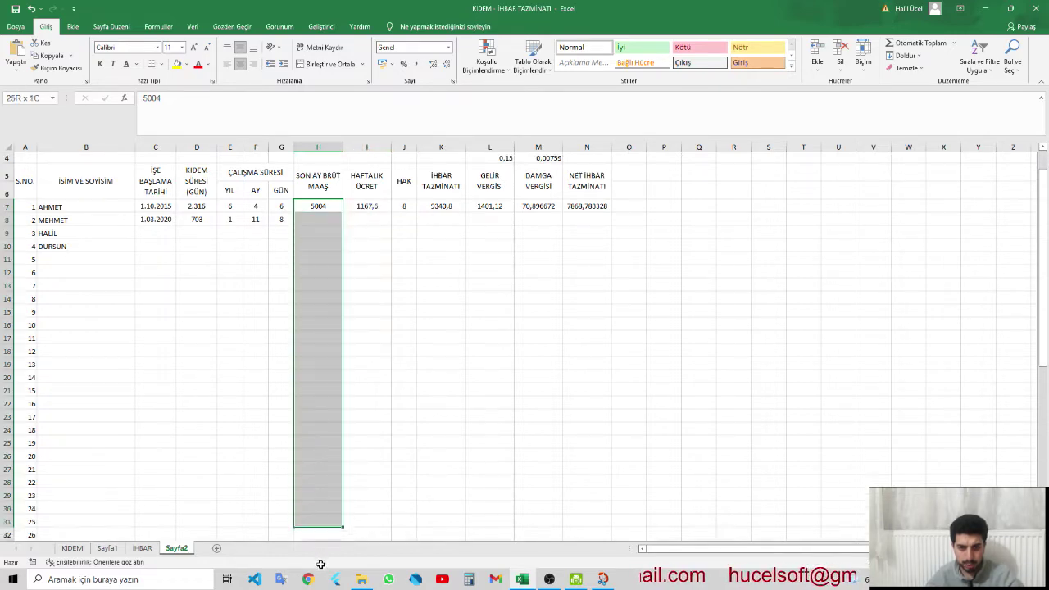
{"action": "mouse_move", "coordinate": [374, 241]}
{"action": "left_mouse_down"}
{"action": "mouse_move", "coordinate": [325, 566]}
{"action": "mouse_move", "coordinate": [354, 519]}
{"action": "mouse_move", "coordinate": [353, 528]}
{"action": "left_mouse_up"}
{"action": "right_click", "coordinate": [360, 496]}
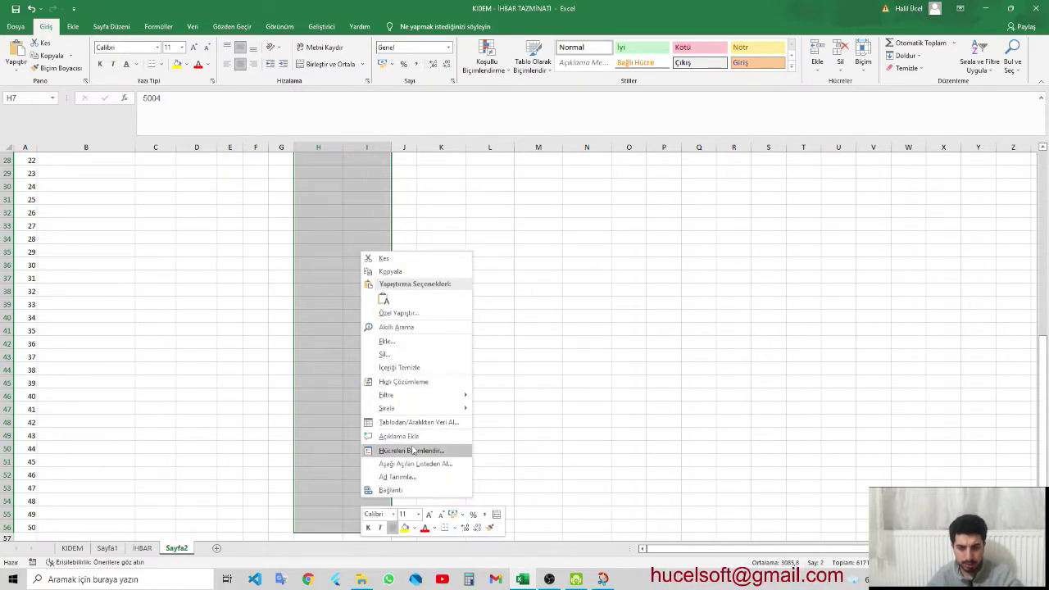
{"action": "left_click", "coordinate": [410, 450]}
{"action": "left_click", "coordinate": [312, 360]}
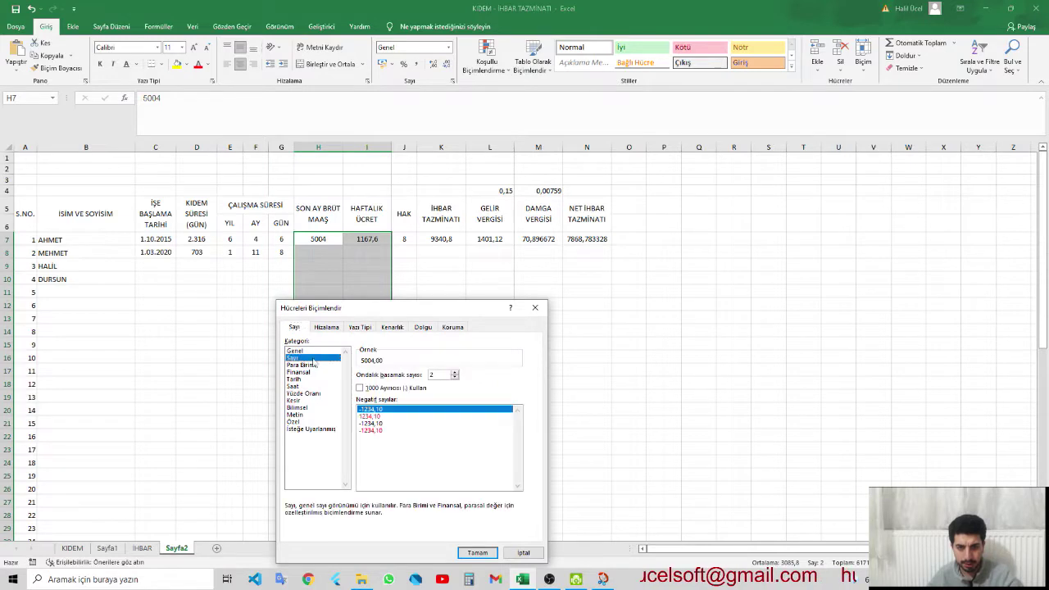
{"action": "left_click", "coordinate": [373, 389]}
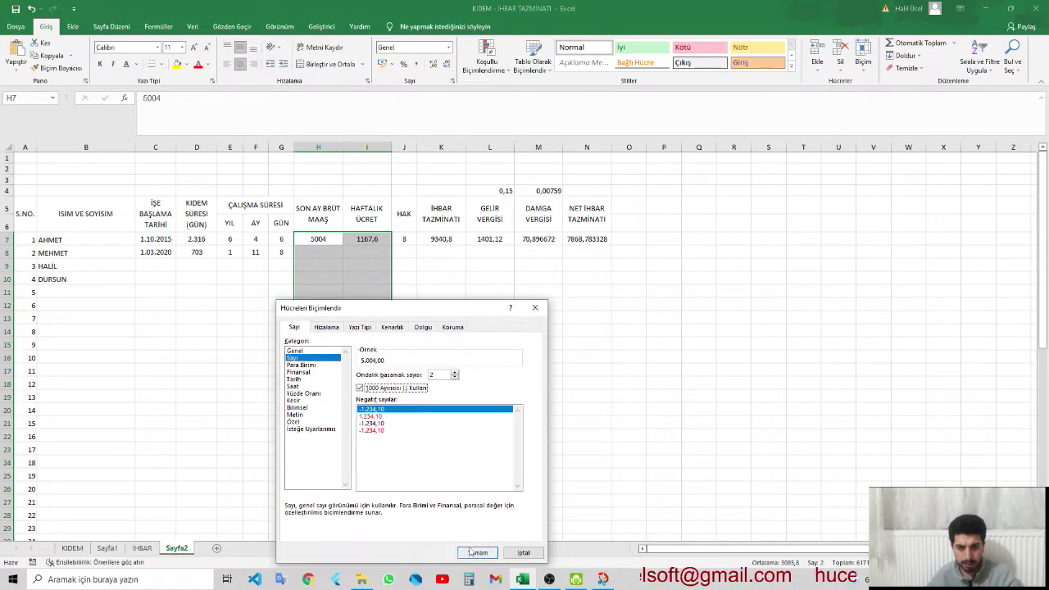
{"action": "left_click", "coordinate": [477, 552]}
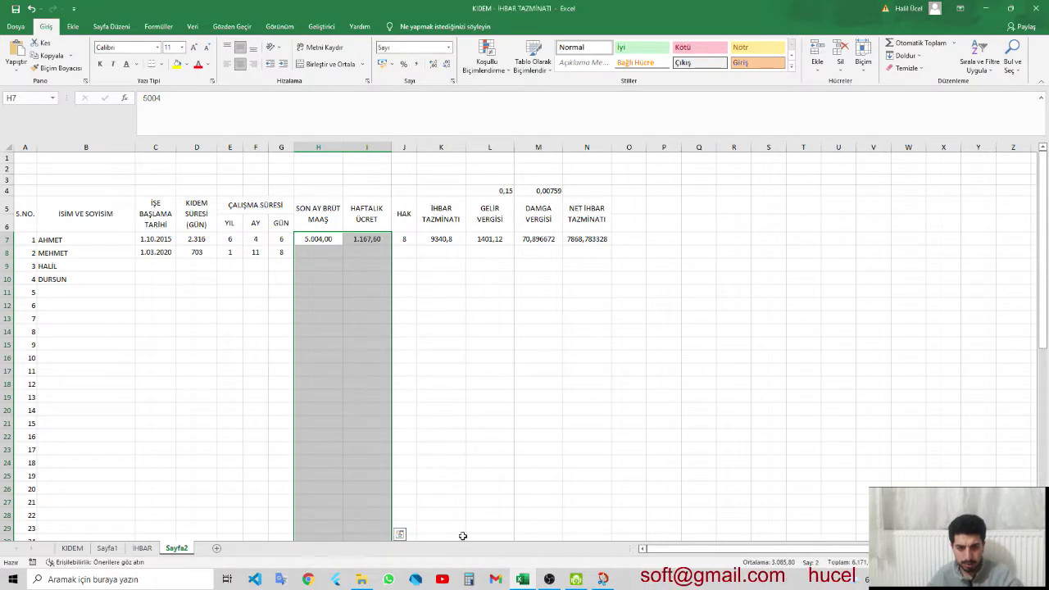
- Use Format Painter to copy the H–I number format onto K7:N56
{"action": "left_click", "coordinate": [57, 68]}
{"action": "left_click_drag", "start_coordinate": [443, 237], "coordinate": [580, 584]}
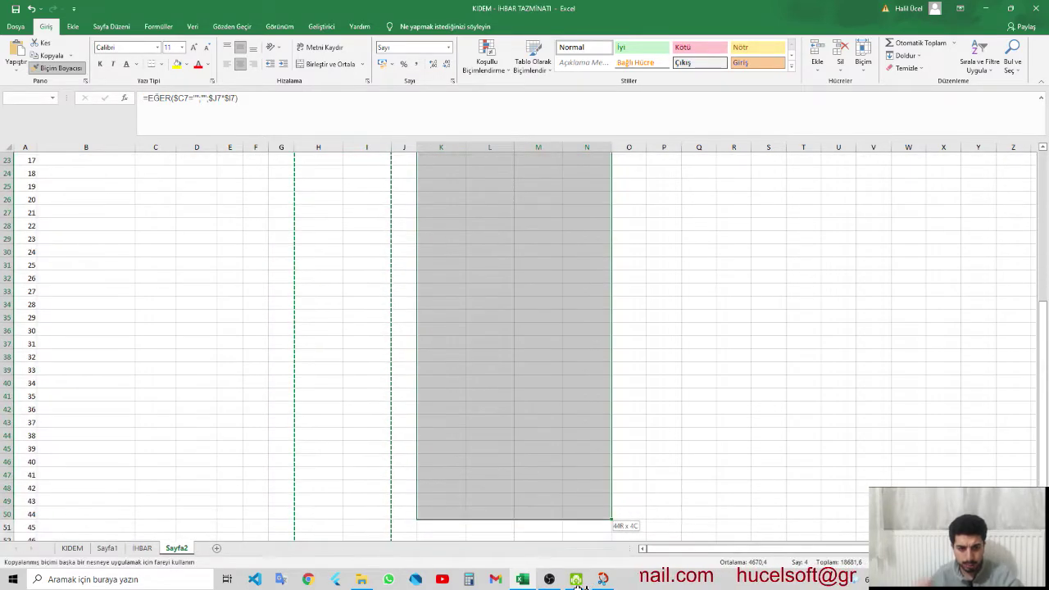
{"action": "left_click_drag", "start_coordinate": [580, 584], "coordinate": [580, 515]}
{"action": "scroll", "coordinate": [567, 497], "scroll_direction": "up", "scroll_amount": 9}
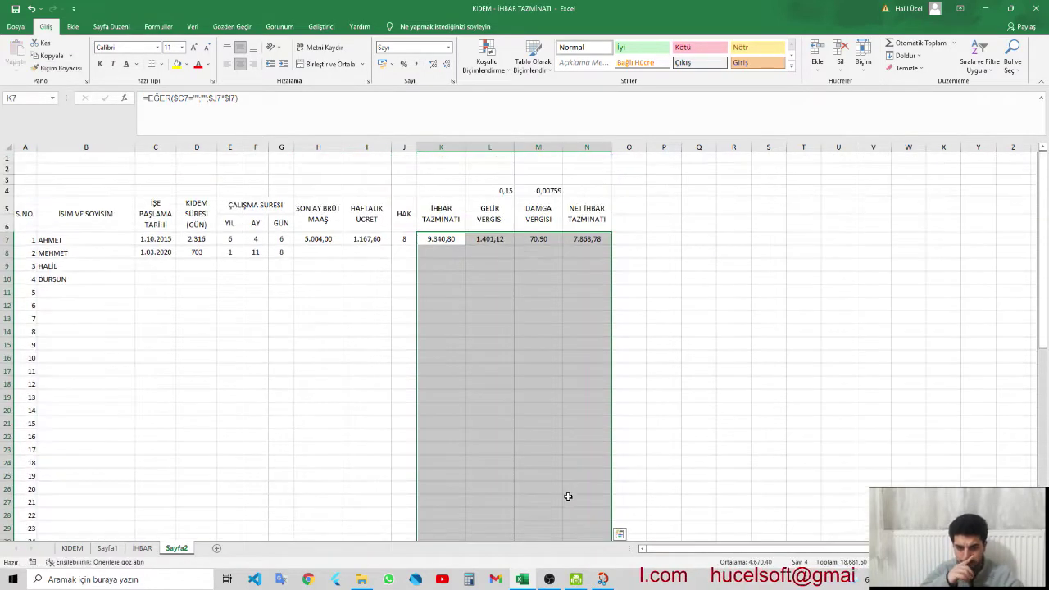
{"action": "left_click", "coordinate": [568, 498]}
{"action": "left_click", "coordinate": [541, 450]}
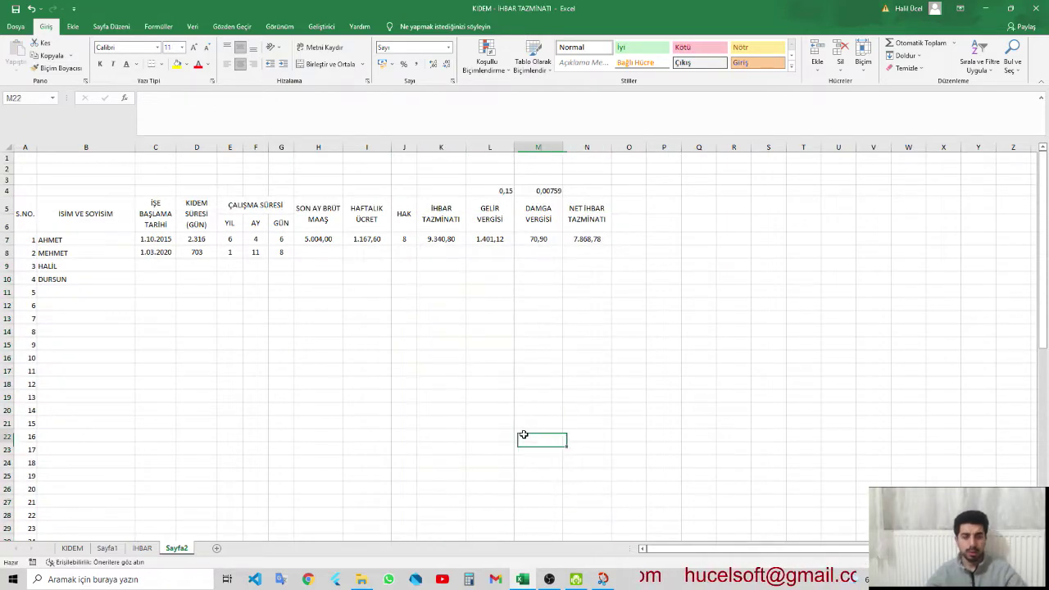
{"action": "left_click", "coordinate": [487, 239]}
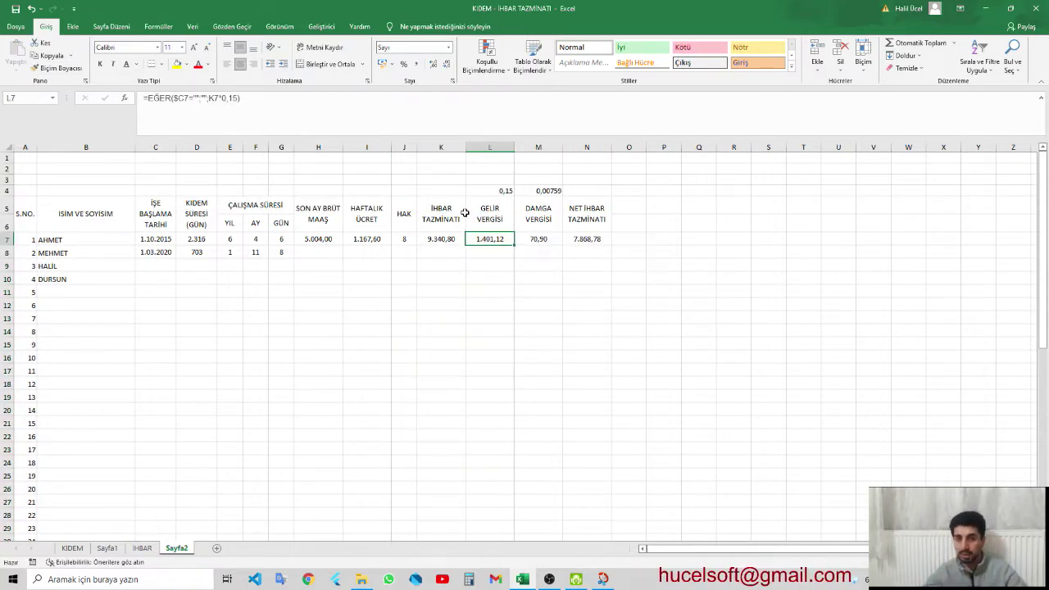
- Review the row-7 formulas and make L7 use the absolute $L$4 rate instead of 0,15
{"action": "left_click", "coordinate": [316, 238]}
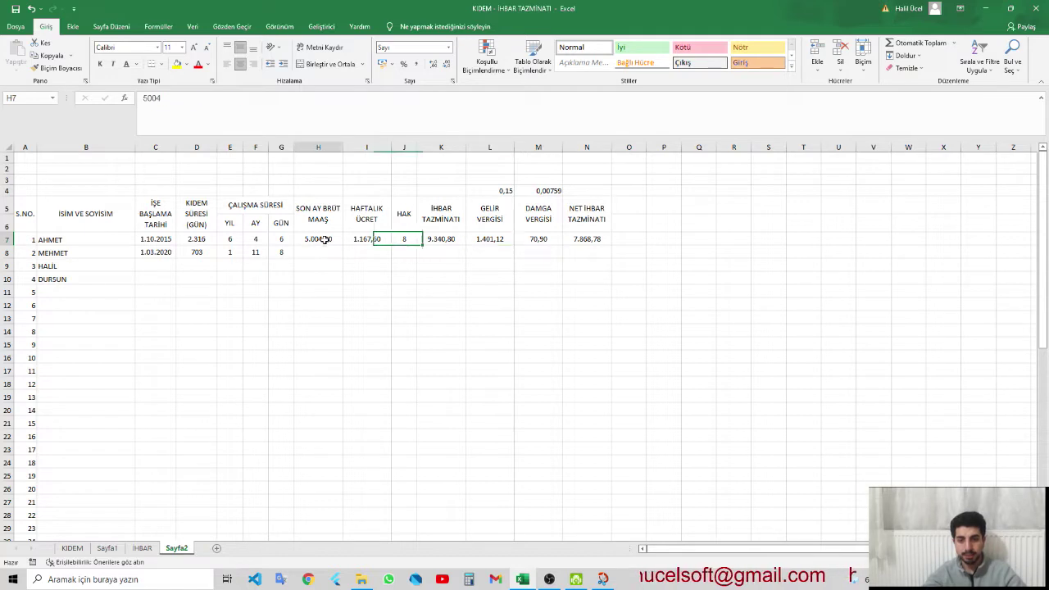
{"action": "left_click", "coordinate": [358, 238]}
{"action": "key", "text": "Right"}
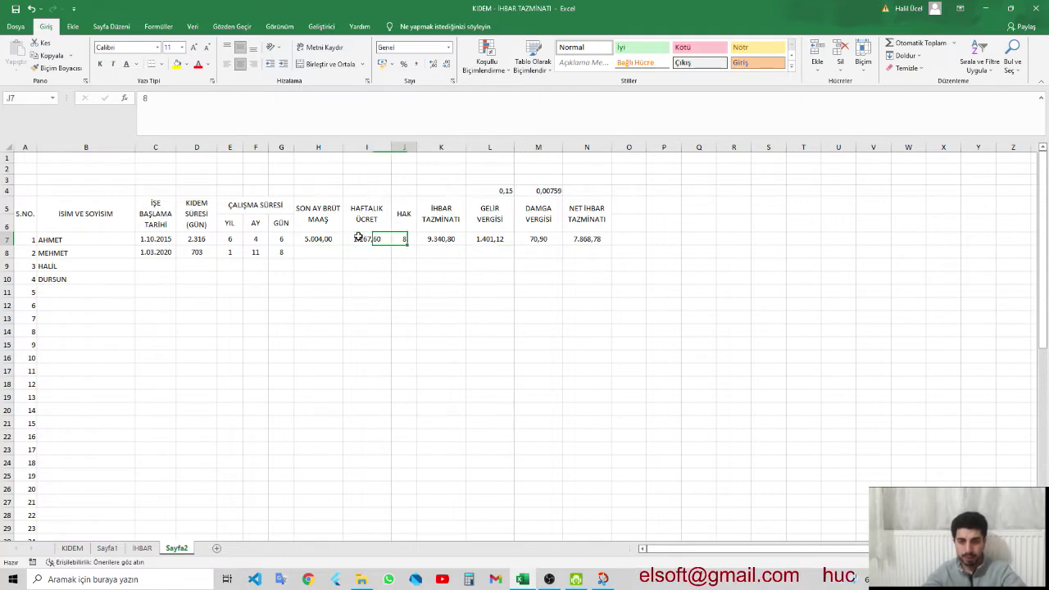
{"action": "left_click", "coordinate": [426, 239]}
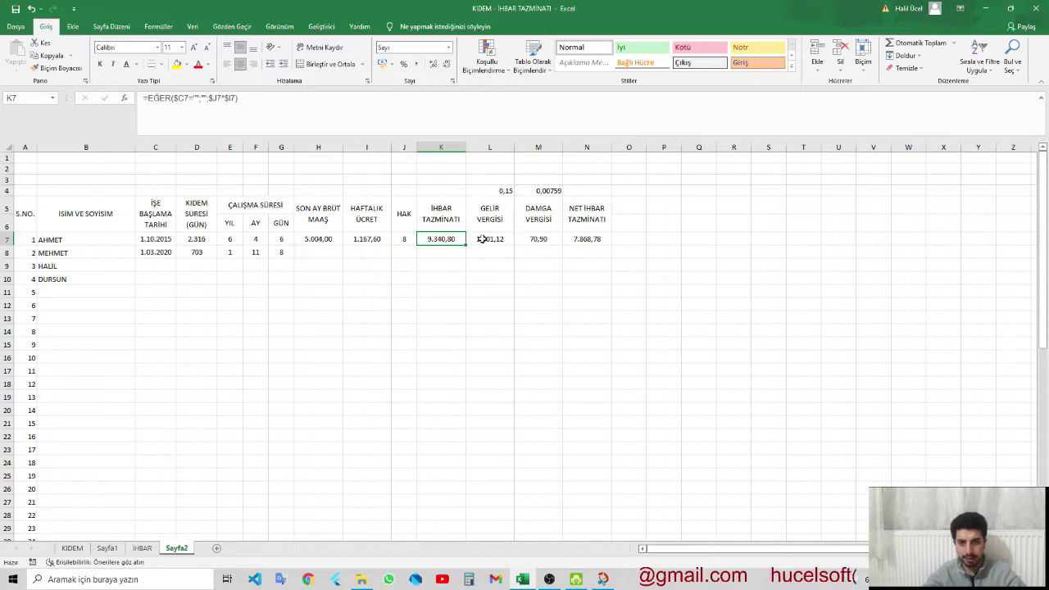
{"action": "left_click", "coordinate": [482, 238]}
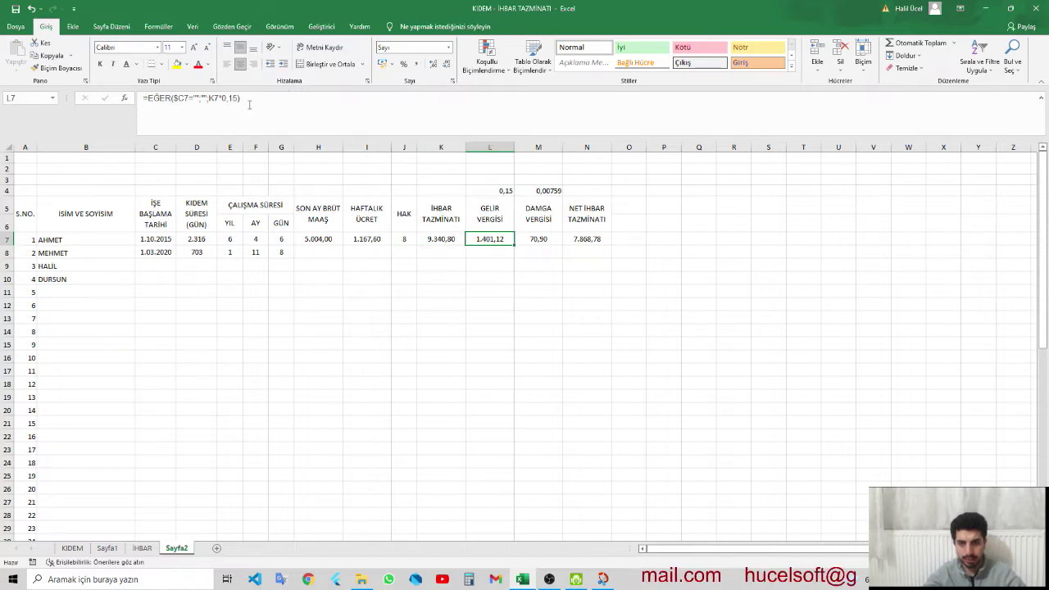
{"action": "left_click", "coordinate": [249, 104]}
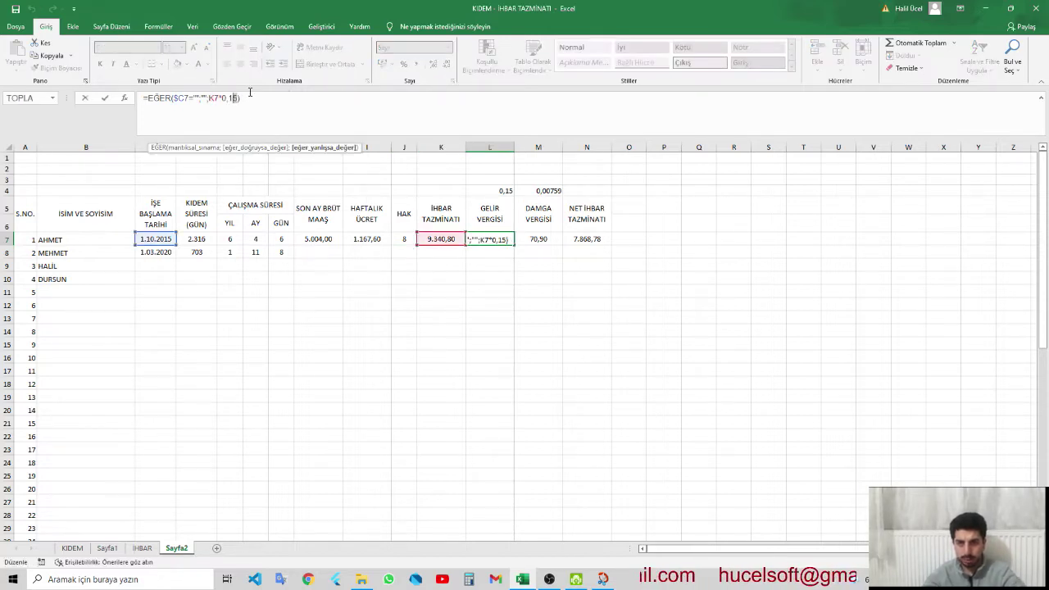
{"action": "key", "text": "BackSpace"}
{"action": "type", "text": "$"}
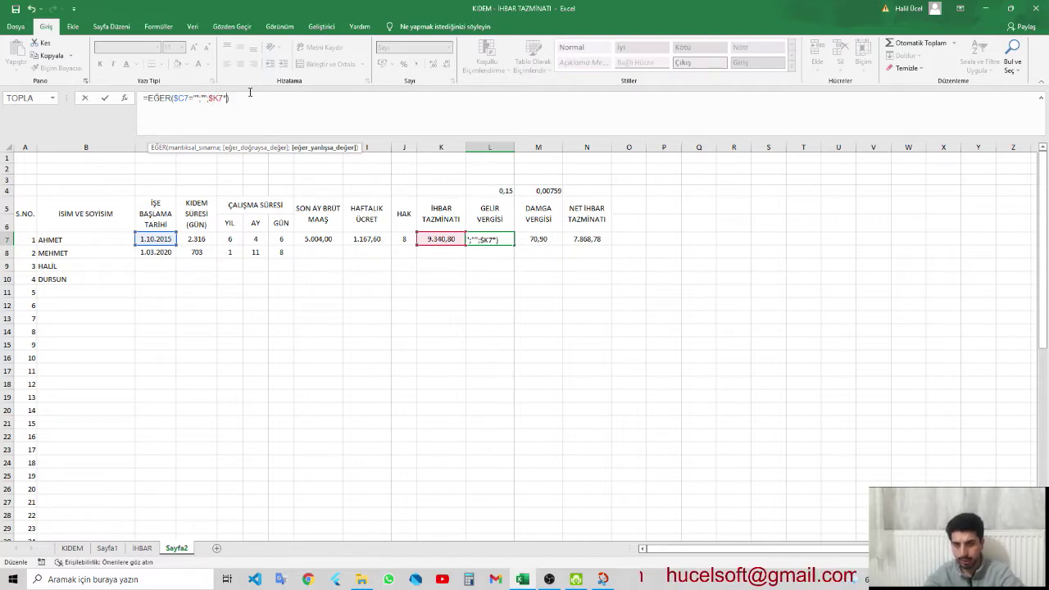
{"action": "left_click", "coordinate": [467, 190]}
{"action": "key", "text": "F4"}
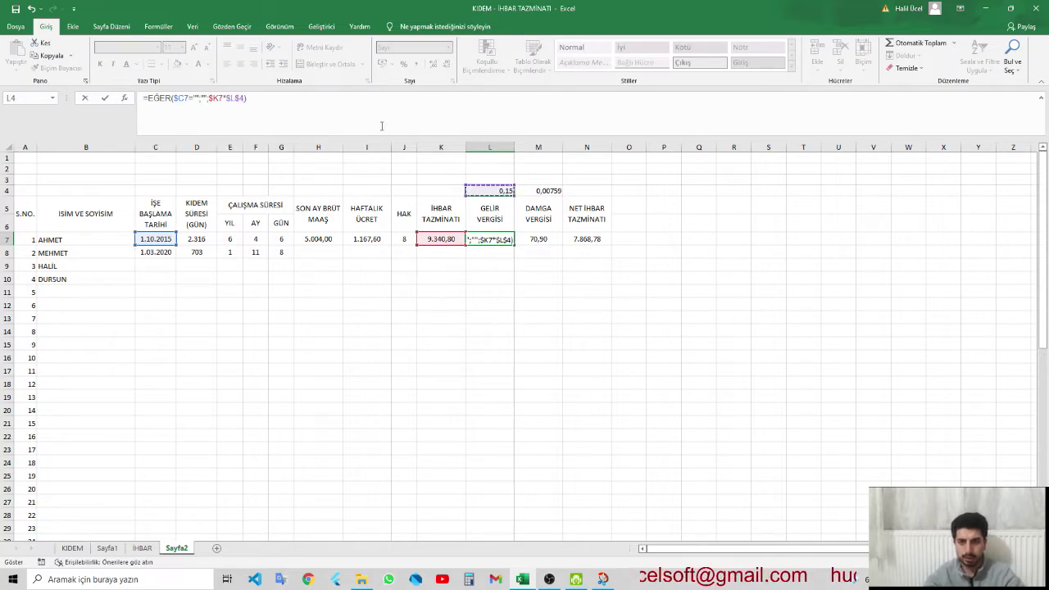
{"action": "key", "text": "Return"}
- Test an income tax rate of 0,2 in L4, then restore 0,15
{"action": "left_click", "coordinate": [509, 191]}
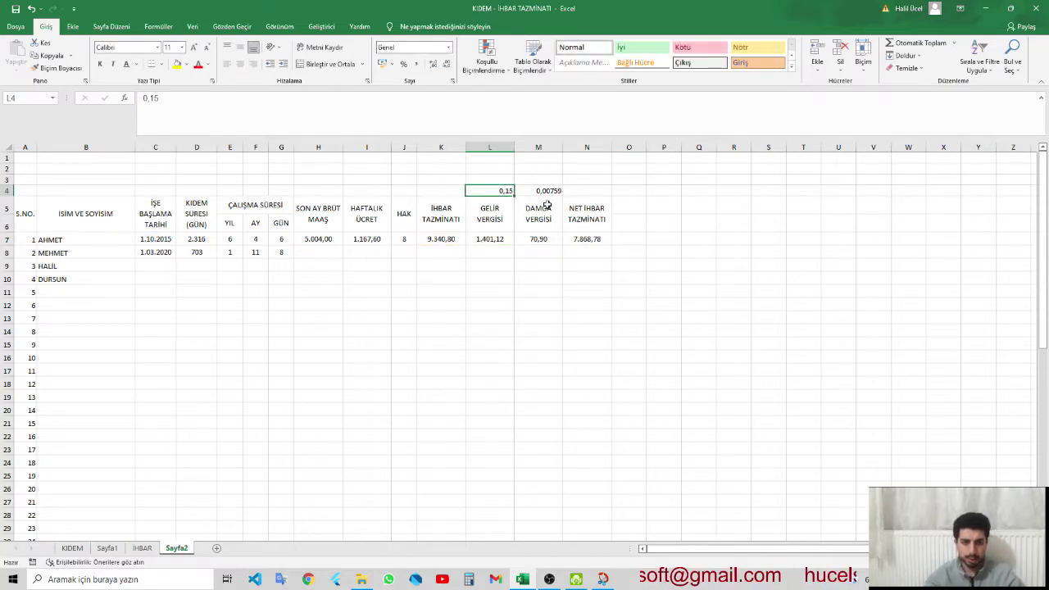
{"action": "type", "text": "0,2"}
{"action": "key", "text": "Return"}
{"action": "key", "text": "Up"}
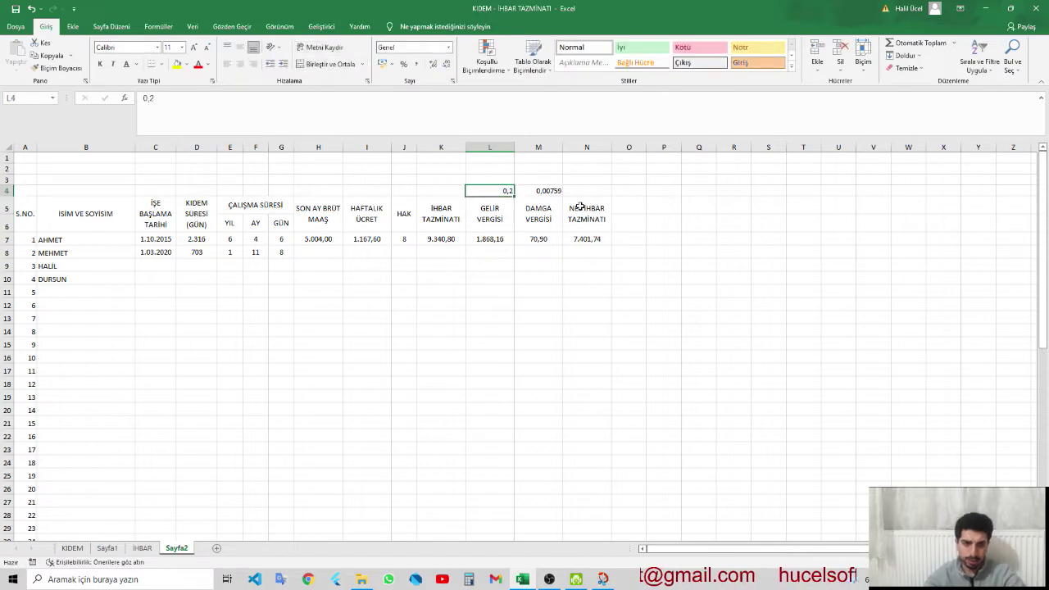
{"action": "type", "text": "0"}
{"action": "key", "text": "Return"}
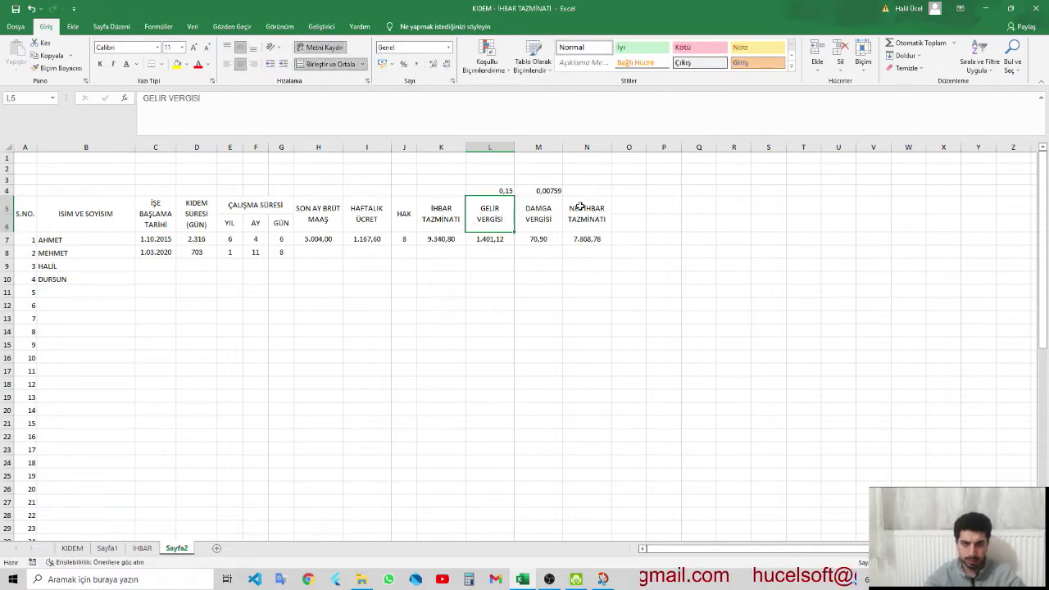
- Change M7 to =EĞER($C7="";"";$K7*M4) in place of the fixed 0,00759, then save
{"action": "left_click", "coordinate": [558, 237]}
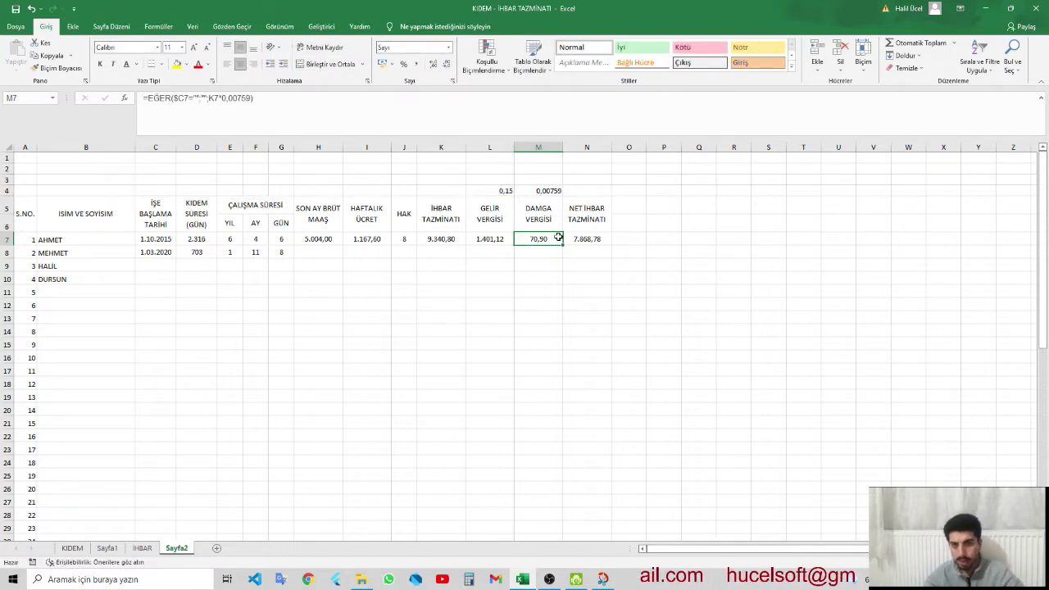
{"action": "left_click", "coordinate": [210, 98]}
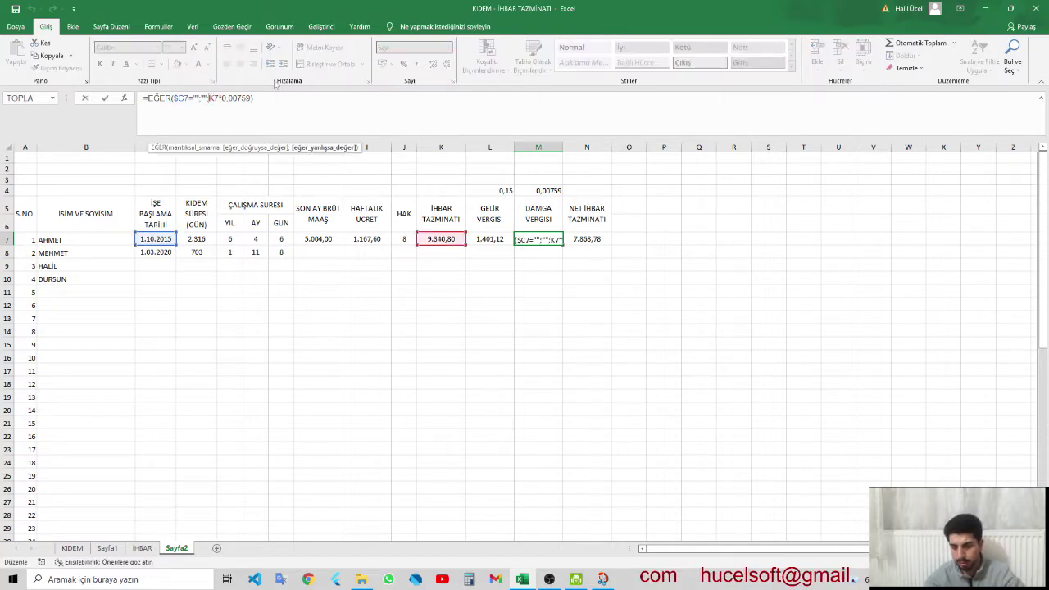
{"action": "type", "text": "$K7*"}
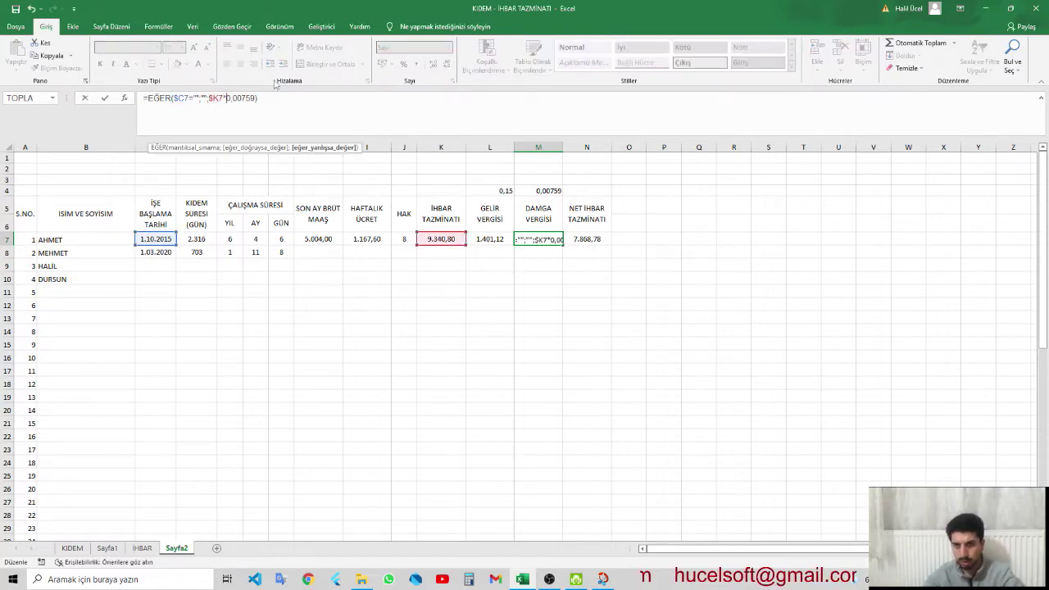
{"action": "key", "text": "shift+Right"}
{"action": "key", "text": "shift+Right"}
{"action": "key", "text": "shift+Right"}
{"action": "key", "text": "BackSpace"}
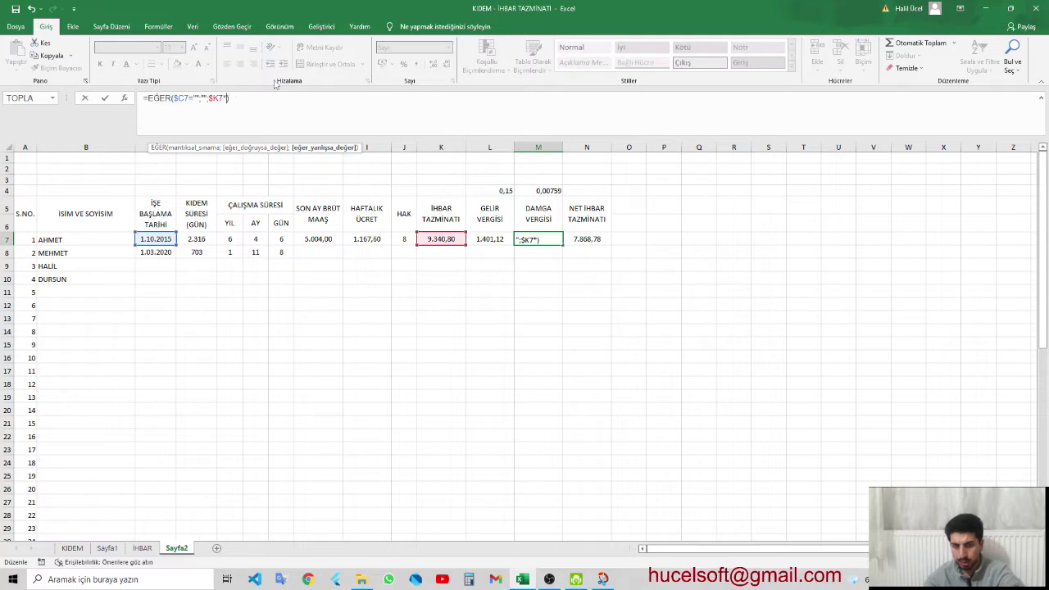
{"action": "left_click", "coordinate": [535, 190]}
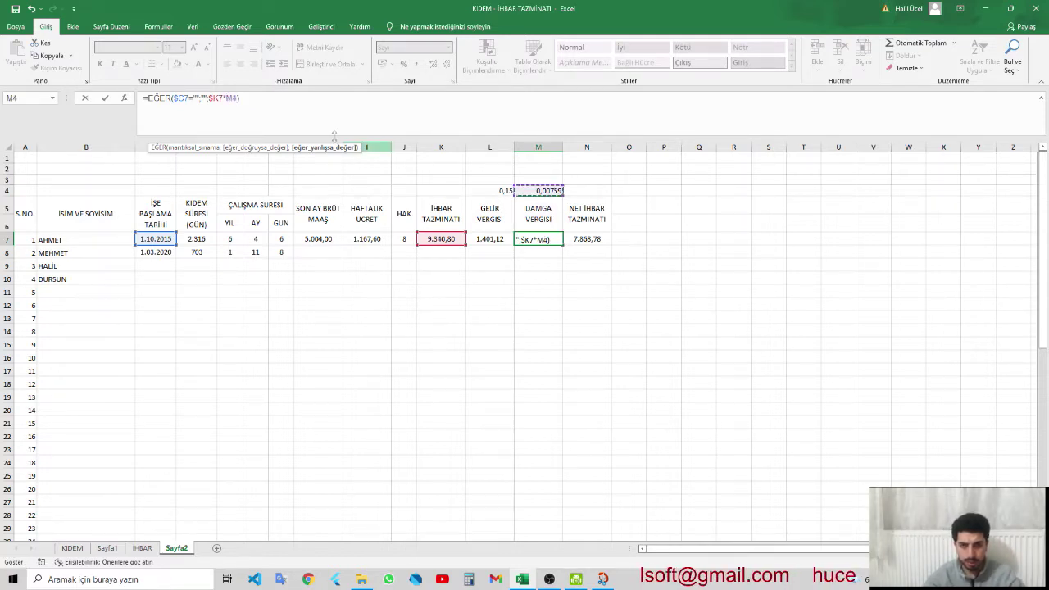
{"action": "key", "text": "Return"}
{"action": "key", "text": "ctrl+s"}
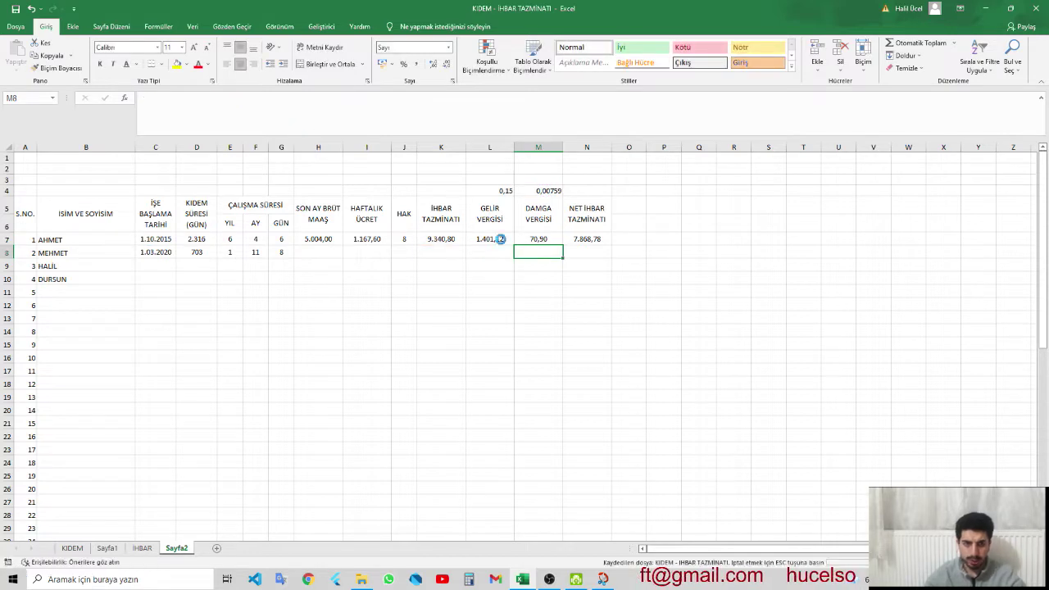
- Centre the two tax rates in L4:M4
{"action": "left_click", "coordinate": [598, 241]}
{"action": "left_click_drag", "start_coordinate": [504, 192], "coordinate": [541, 190]}
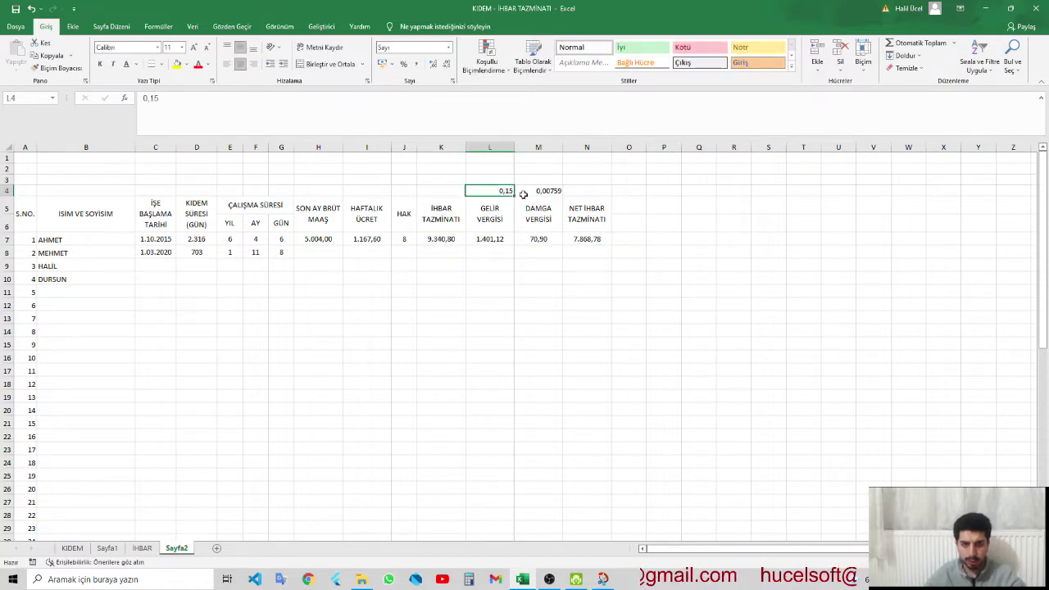
{"action": "left_click", "coordinate": [240, 64]}
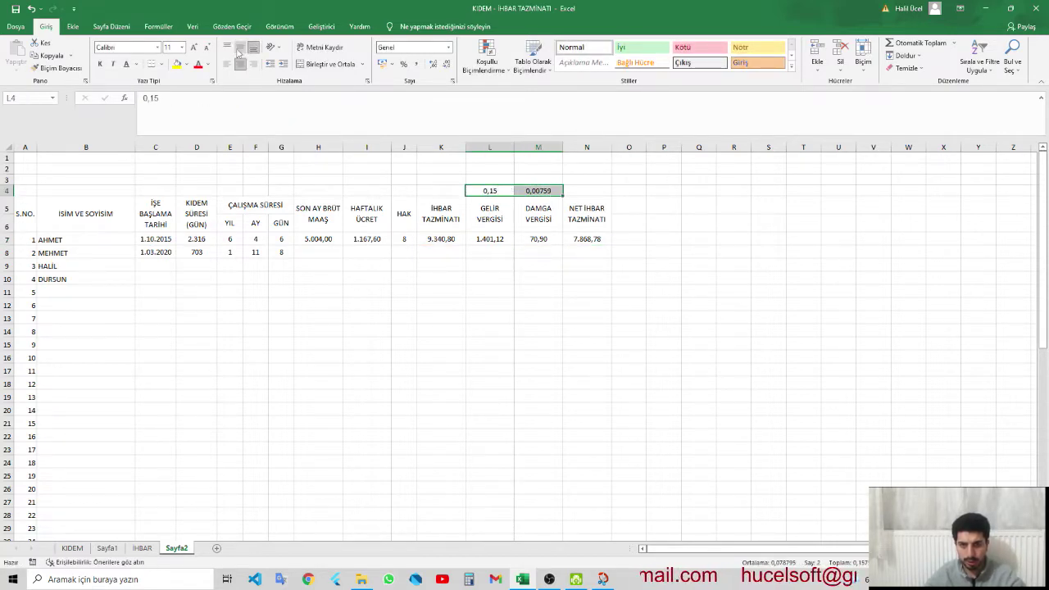
{"action": "left_click", "coordinate": [258, 209]}
- Enter a draft OLAY 1 label in cell C2
{"action": "left_click", "coordinate": [197, 167]}
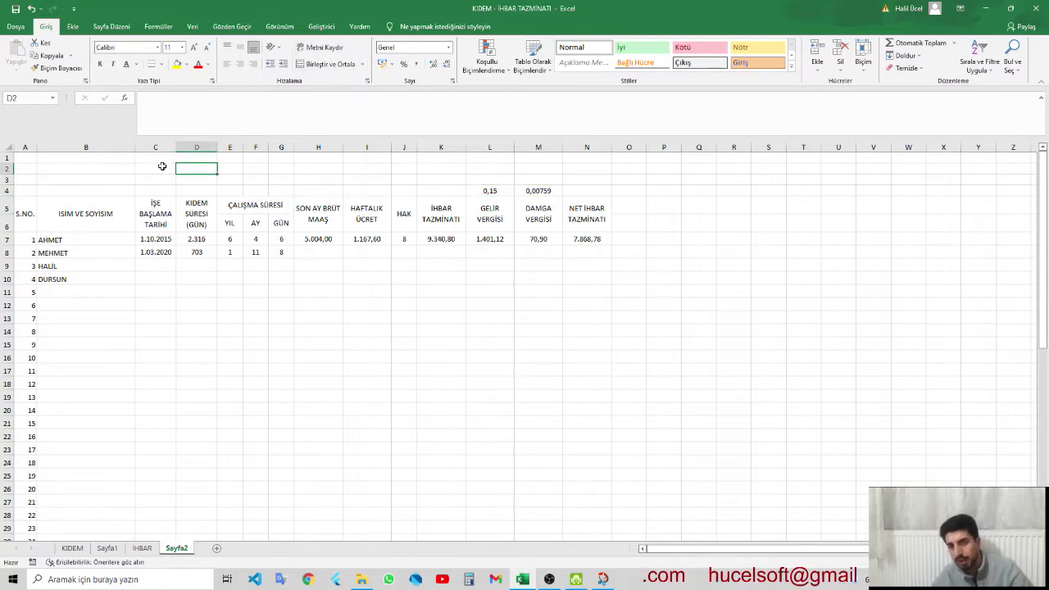
{"action": "left_click", "coordinate": [162, 166]}
{"action": "key", "text": "Left"}
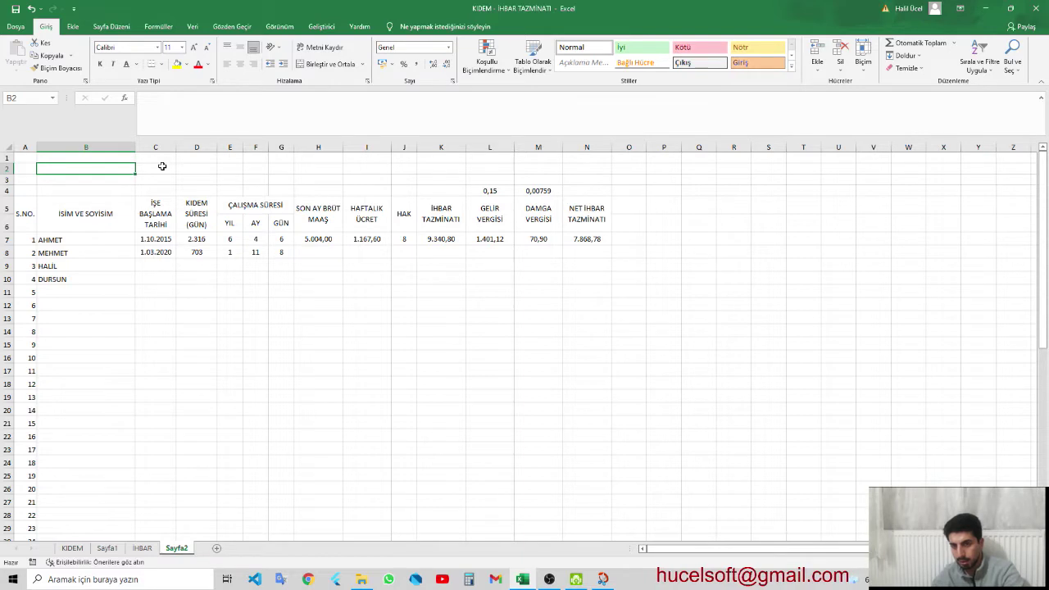
{"action": "left_click", "coordinate": [163, 167]}
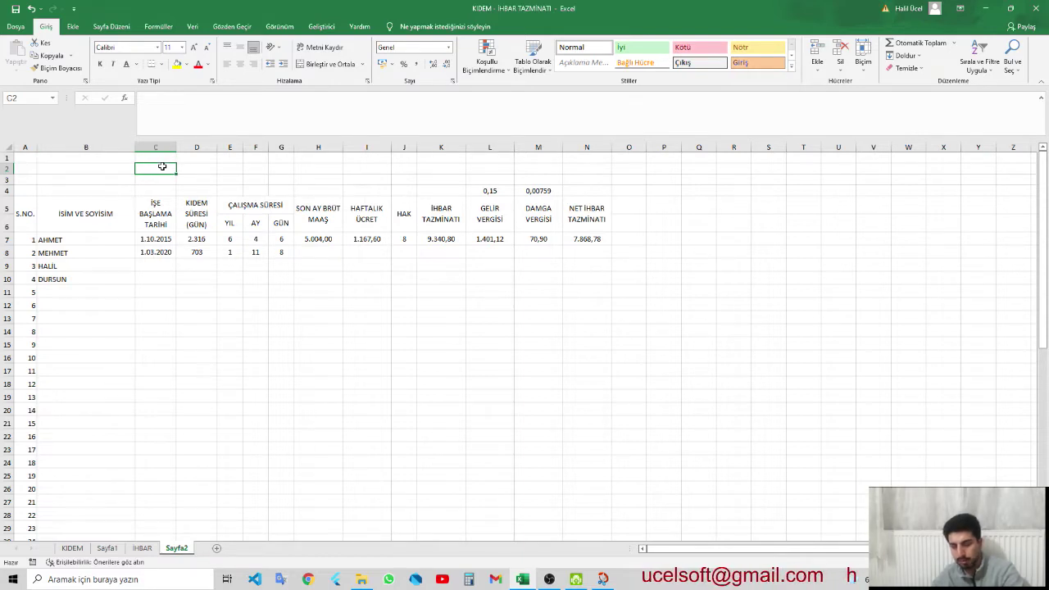
{"action": "type", "text": "OLAY 1"}
{"action": "key", "text": "Tab"}
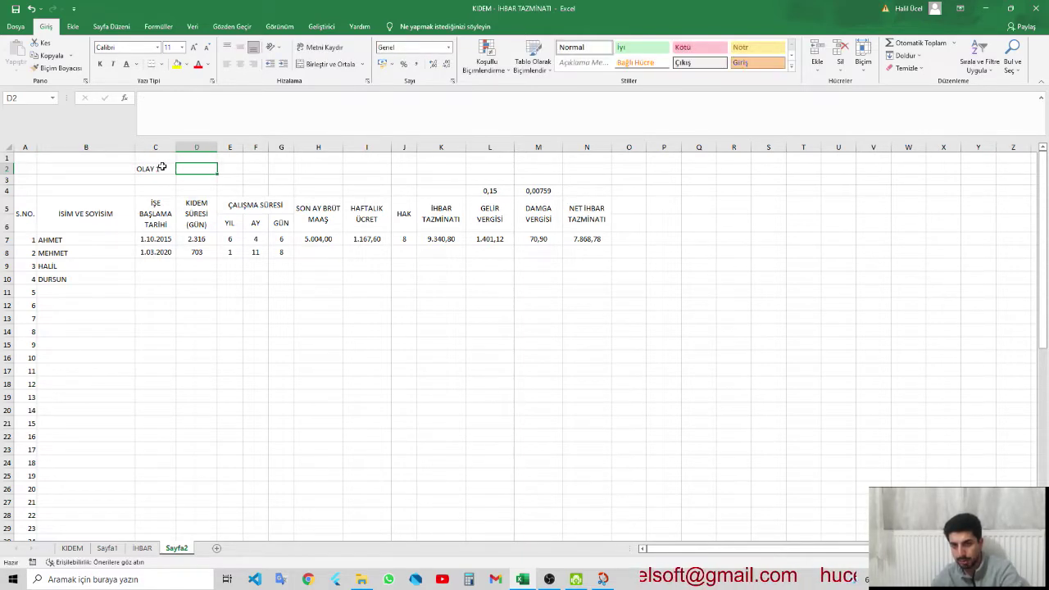
- Type a draft MIN GUN heading in D1, then undo the draft labels
{"action": "key", "text": "Up"}
{"action": "type", "text": "G"}
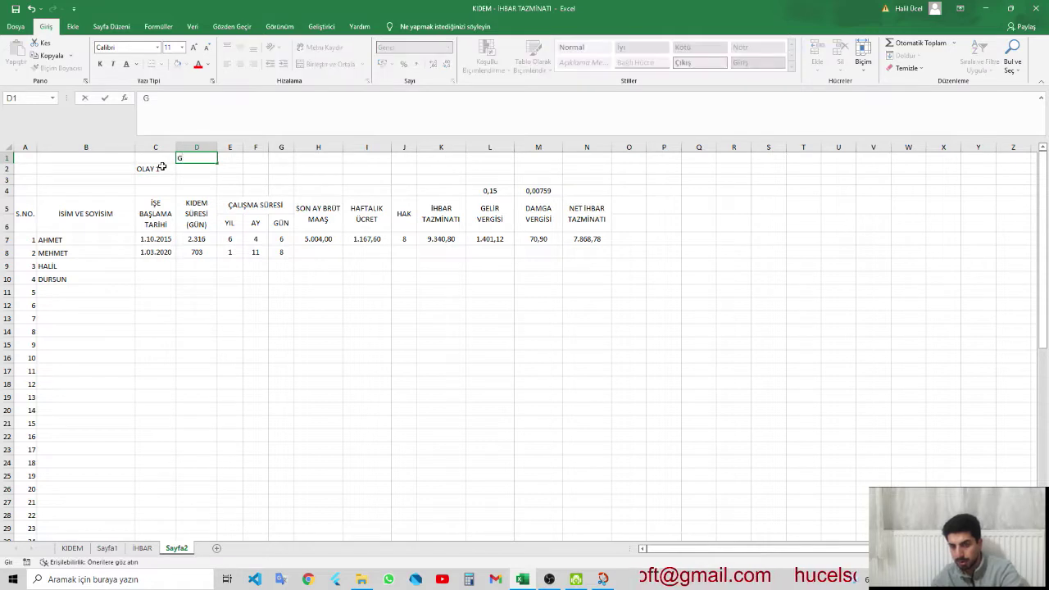
{"action": "type", "text": "INI"}
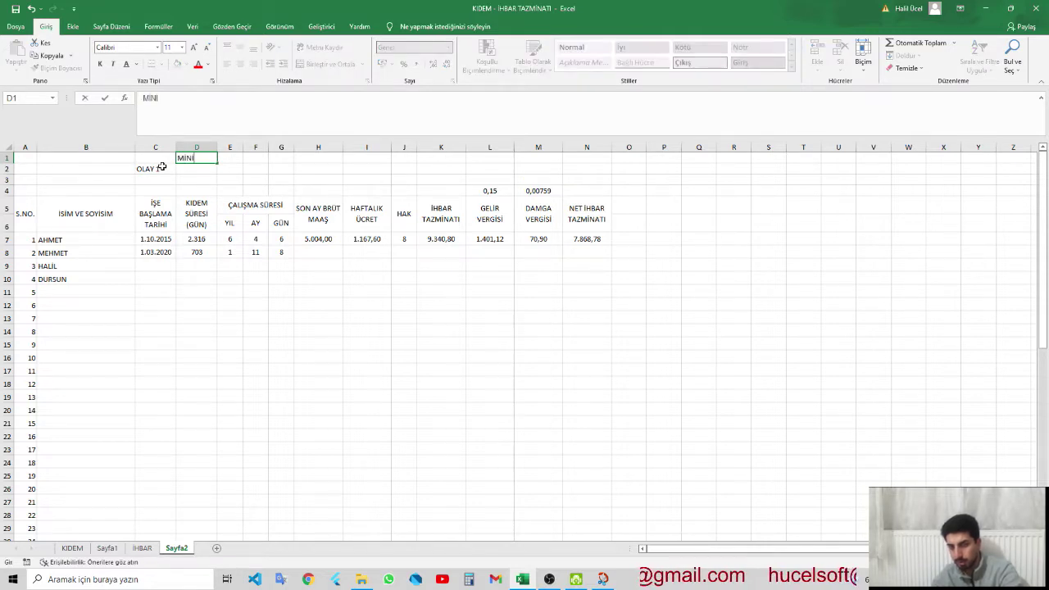
{"action": "type", "text": "M"}
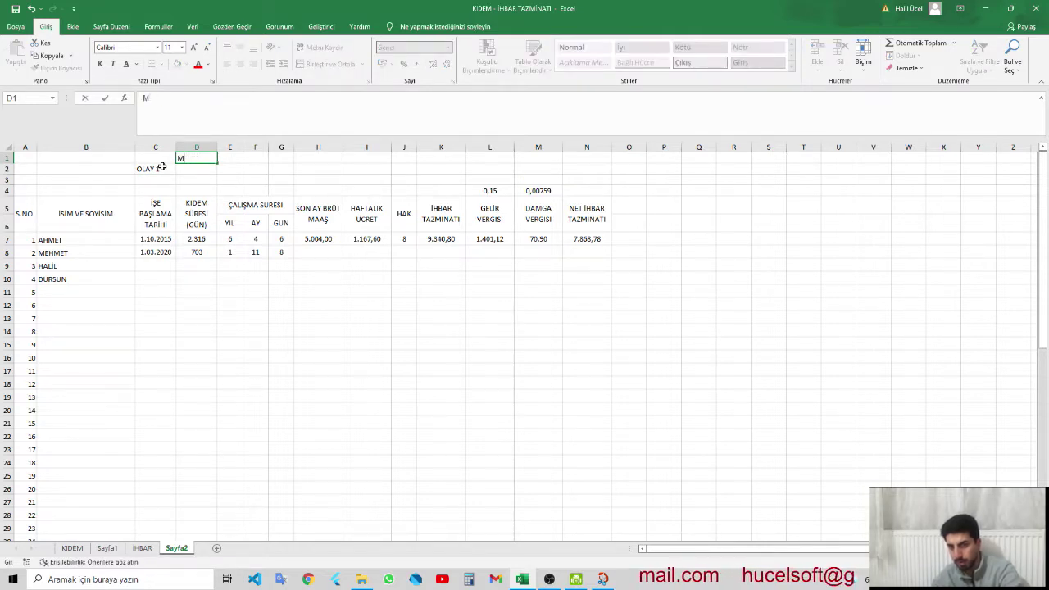
{"action": "type", "text": "IN."}
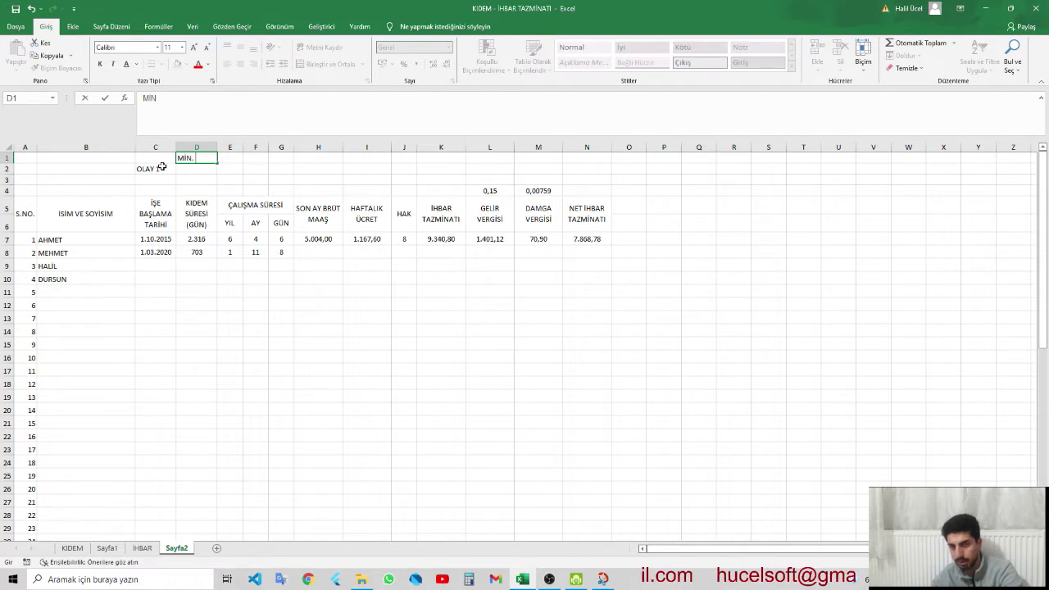
{"action": "type", "text": " GUN"}
{"action": "key", "text": "Tab"}
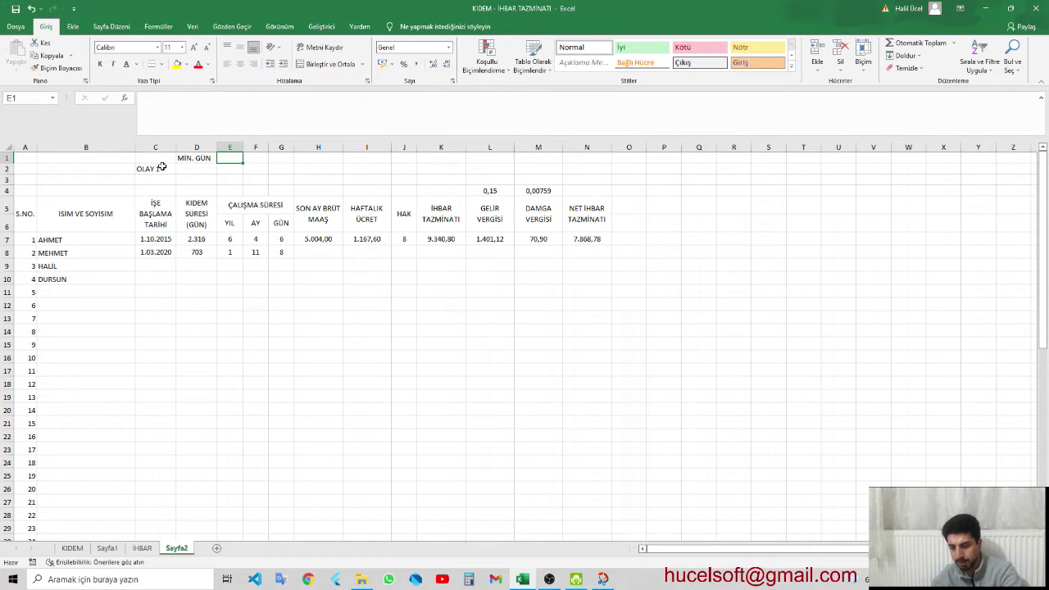
{"action": "key", "text": "Left"}
{"action": "key", "text": "Left"}
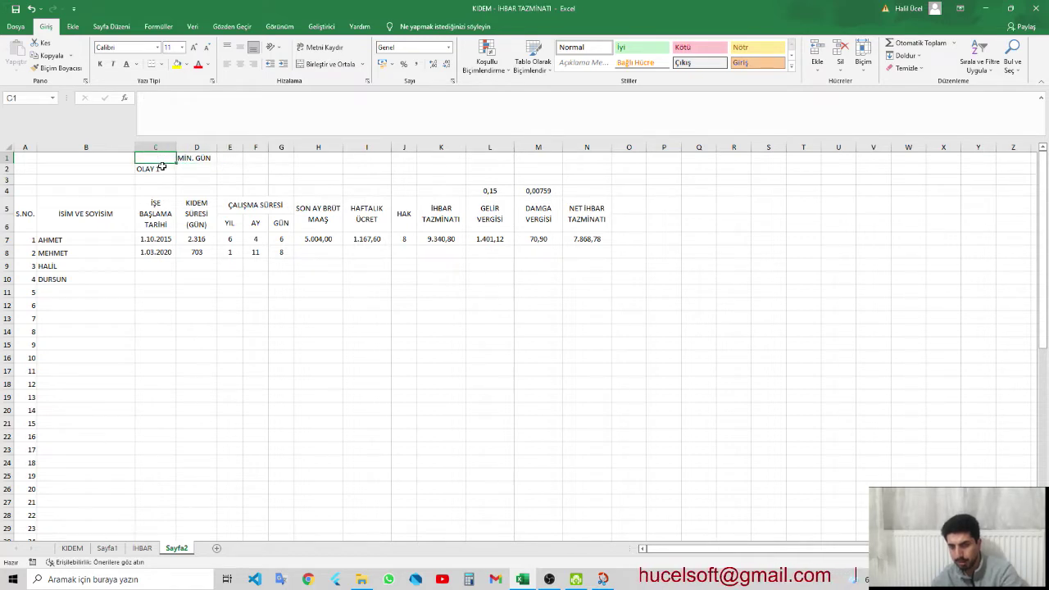
{"action": "key", "text": "shift+Right"}
{"action": "key", "text": "shift+Down"}
{"action": "key", "text": "ctrl+z"}
{"action": "key", "text": "ctrl+z"}
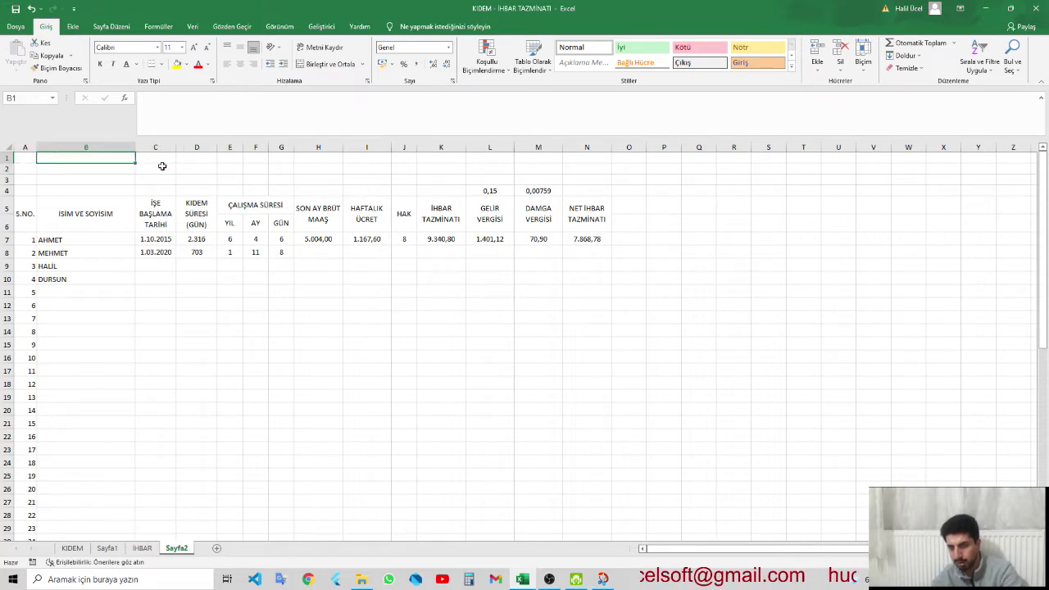
- Enter headings DURUM 1, MİN GÜN and MAX GÜN across B1:D1
{"action": "type", "text": "MIN"}
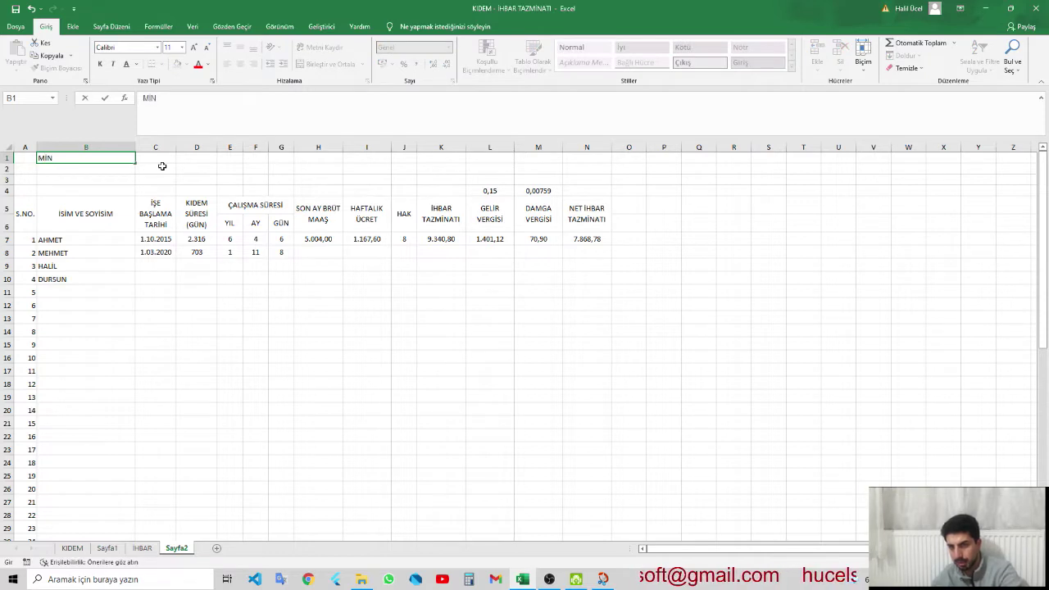
{"action": "type", "text": "GÜ"}
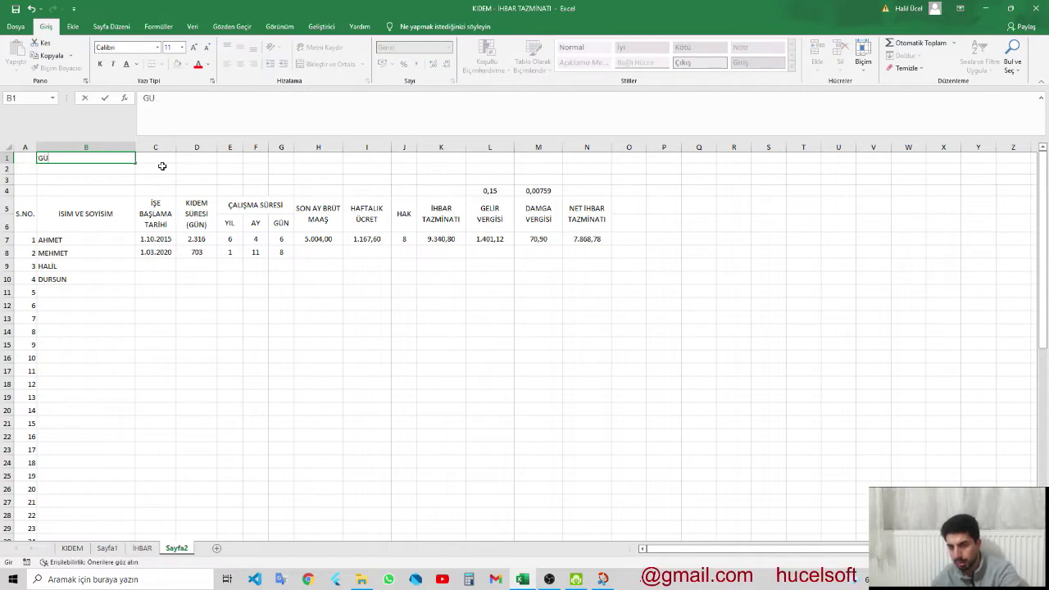
{"action": "type", "text": "LAY 1"}
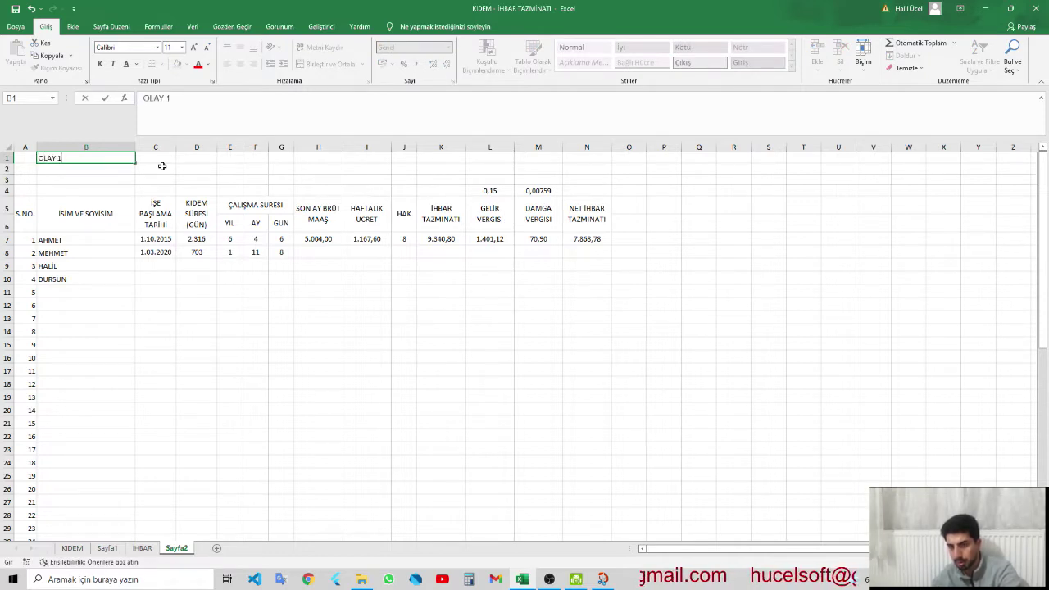
{"action": "key", "text": "BackSpace"}
{"action": "key", "text": "BackSpace"}
{"action": "key", "text": "BackSpace"}
{"action": "type", "text": "URUM"}
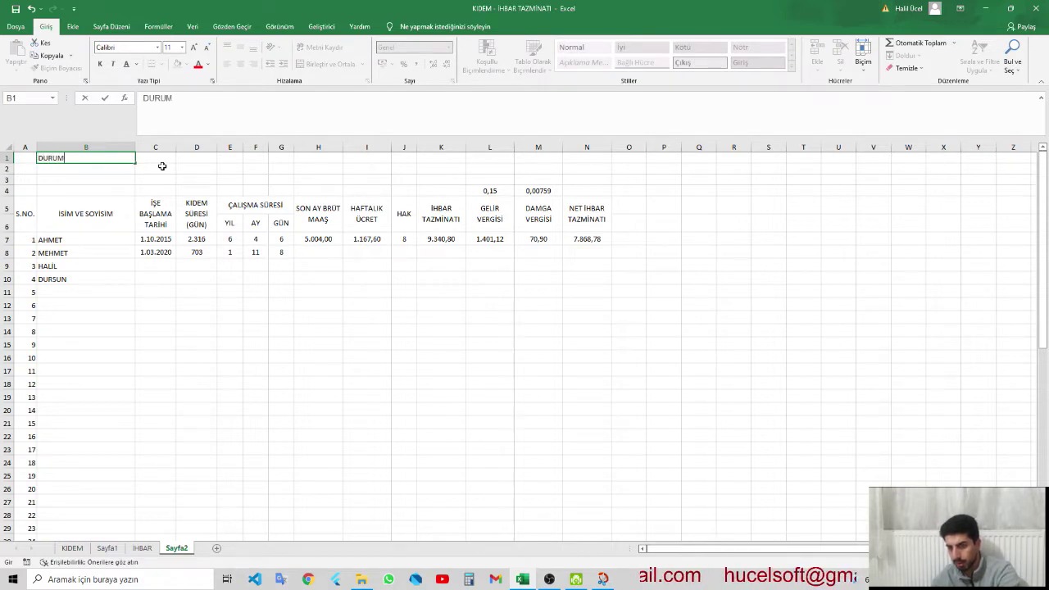
{"action": "type", "text": " 1"}
{"action": "key", "text": "Tab"}
{"action": "type", "text": "MİN"}
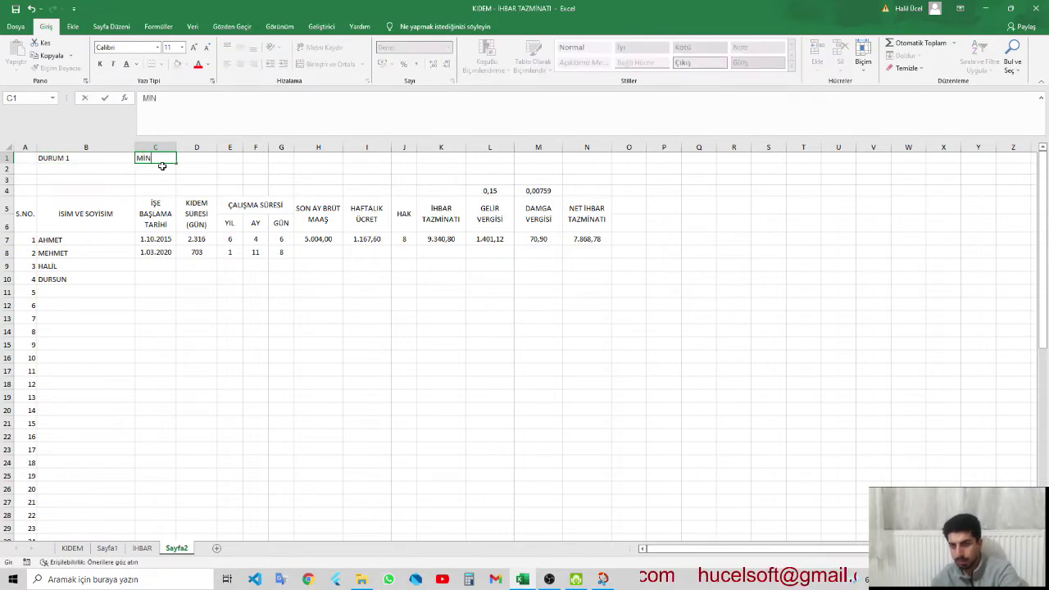
{"action": "type", "text": " GÜN"}
{"action": "key", "text": "Tab"}
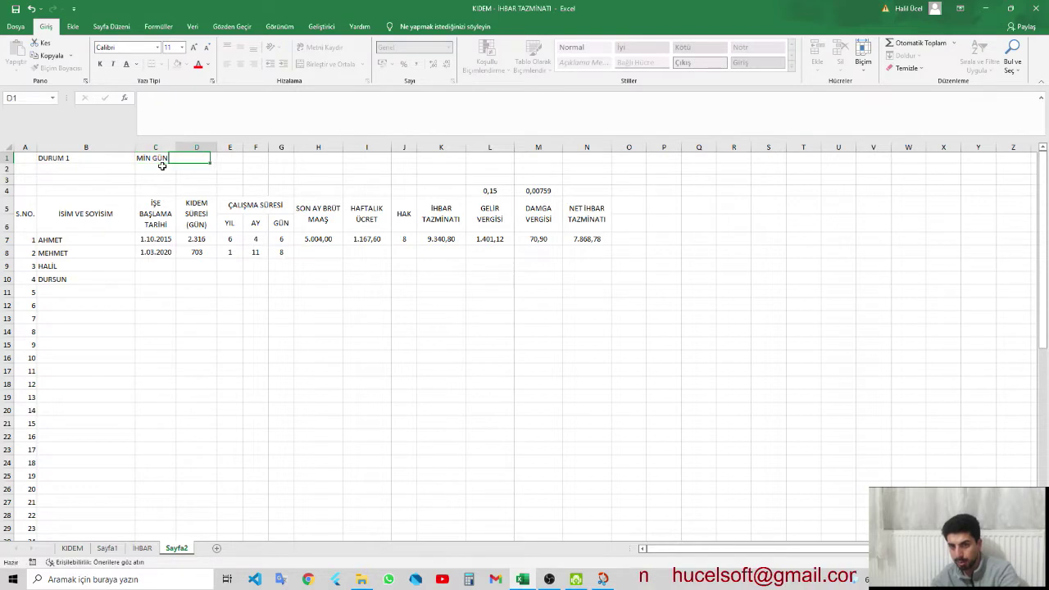
{"action": "type", "text": "MAX GÜN"}
{"action": "key", "text": "Return"}
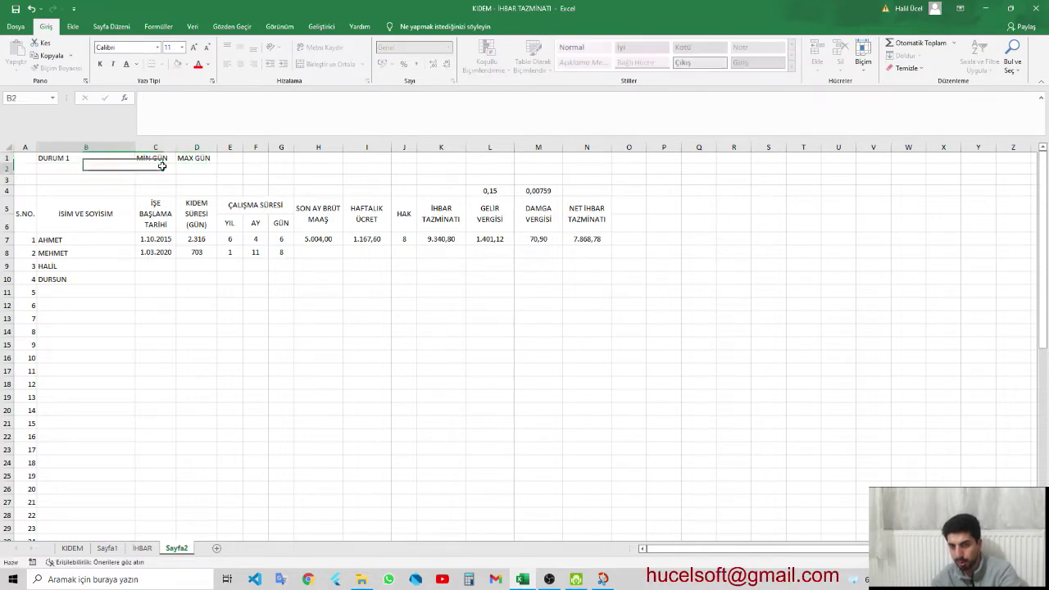
- Enter DURUM 1 in B2 and fill it down into B3
{"action": "key", "text": "Up"}
{"action": "key", "text": "Down"}
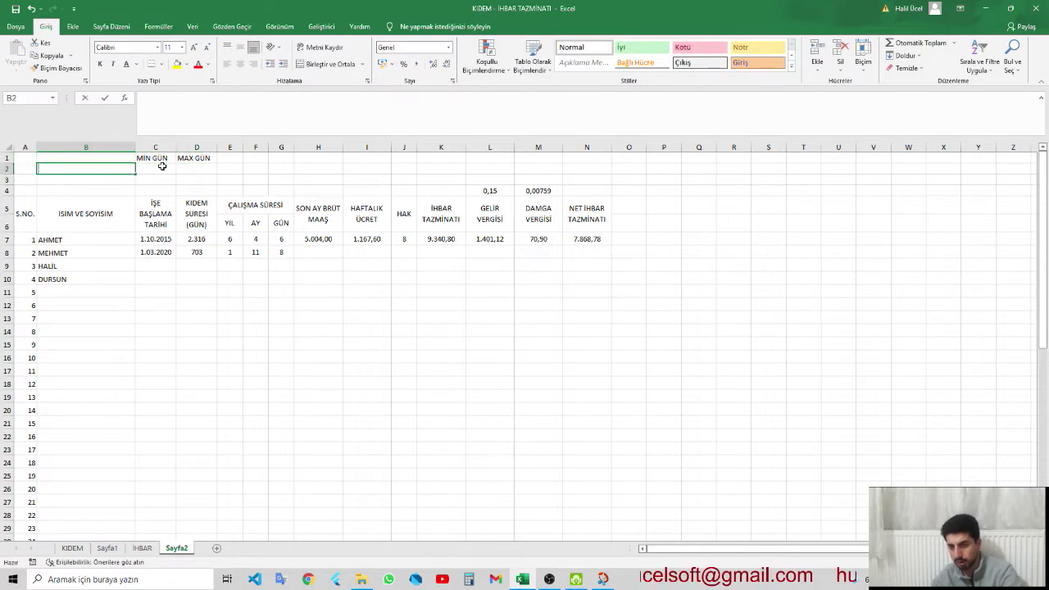
{"action": "type", "text": "DURUM 1"}
{"action": "key", "text": "Return"}
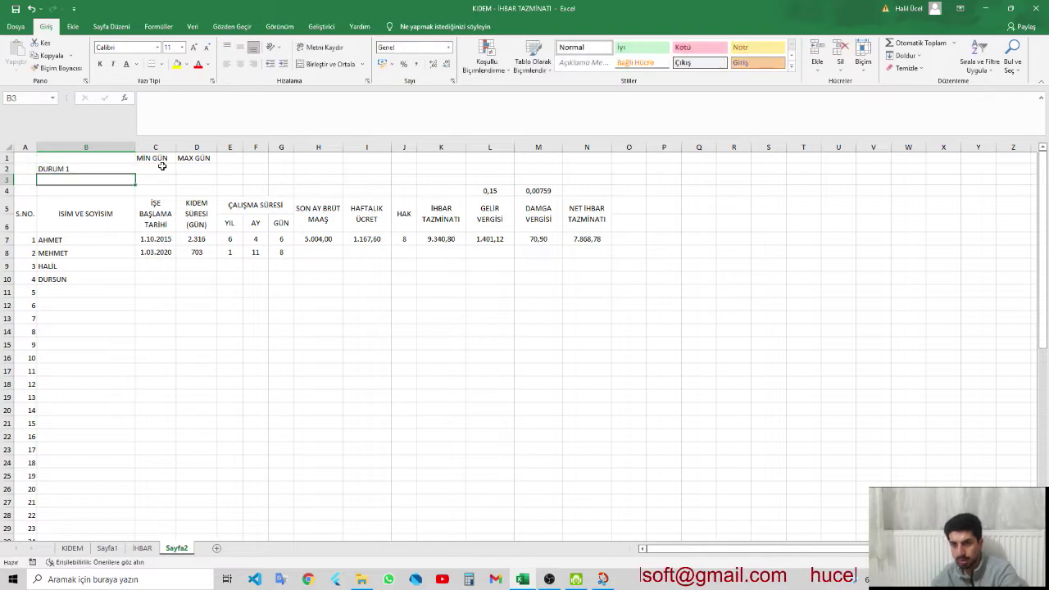
{"action": "key", "text": "ctrl+d"}
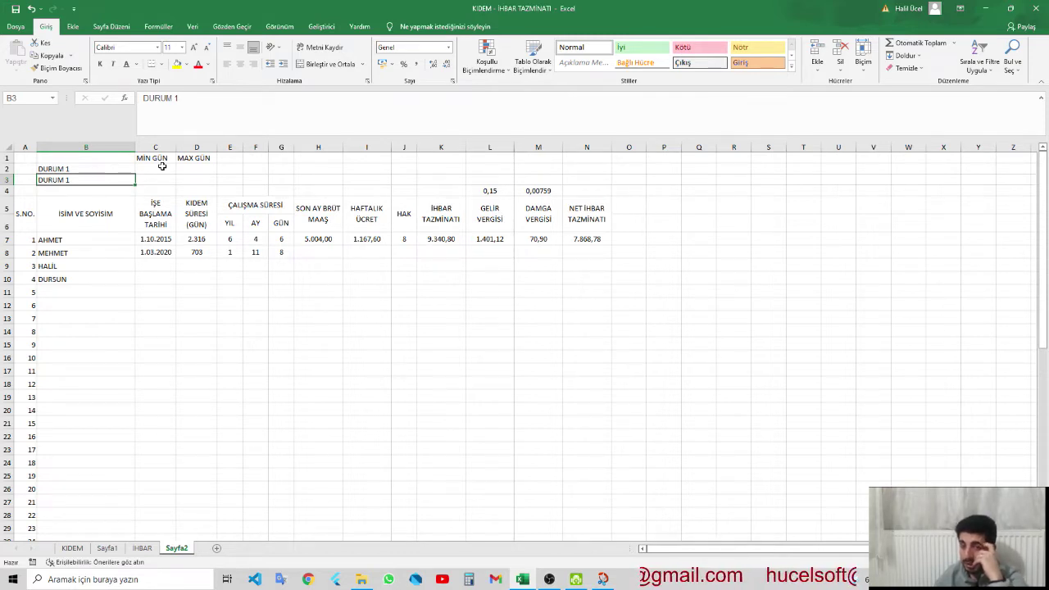
- Clear B3, then fill DURUM 1 down over B2:B4
{"action": "key", "text": "Up"}
{"action": "key", "text": "Up"}
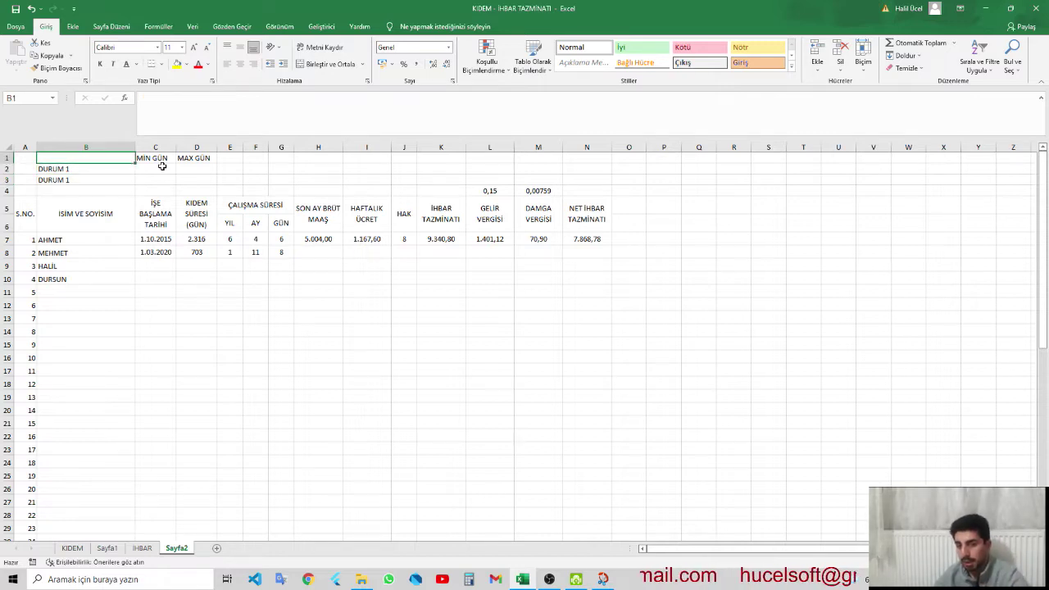
{"action": "key", "text": "Right"}
{"action": "key", "text": "Right"}
{"action": "key", "text": "Left"}
{"action": "key", "text": "Left"}
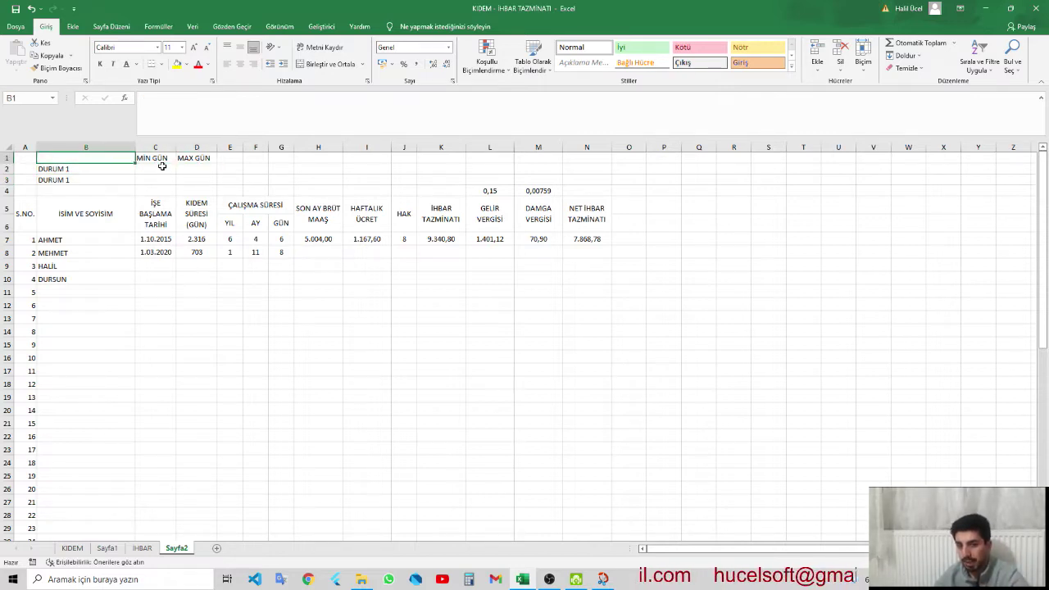
{"action": "key", "text": "Down"}
{"action": "key", "text": "Down"}
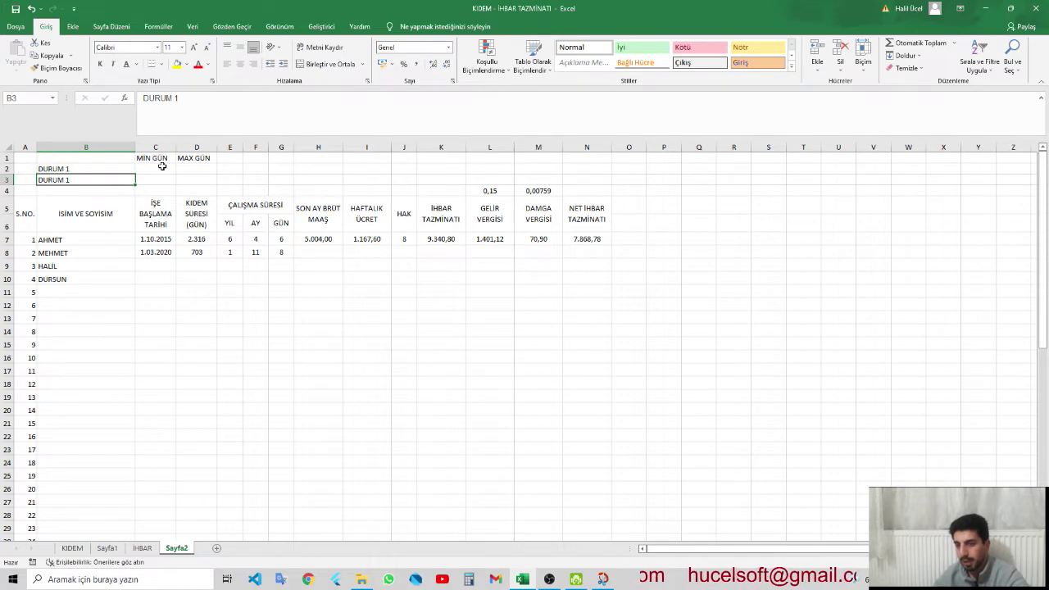
{"action": "key", "text": "Delete"}
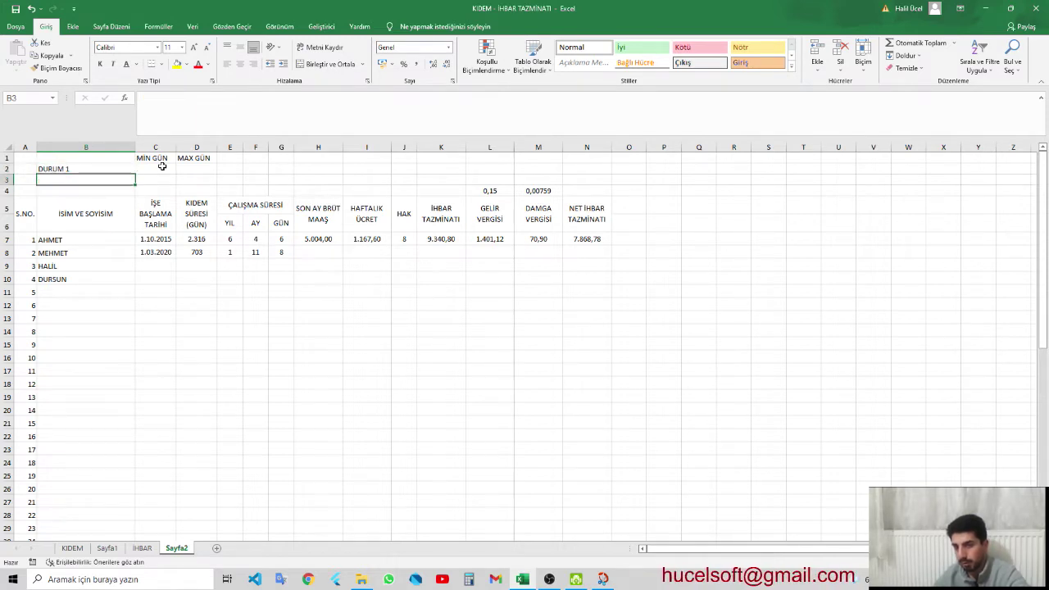
{"action": "key", "text": "ctrl+z"}
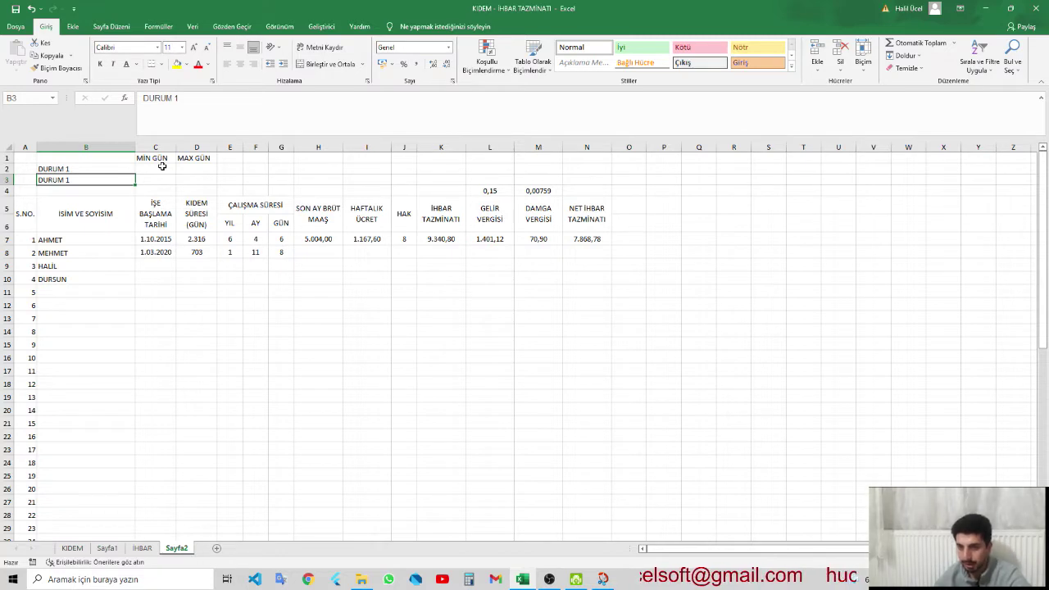
{"action": "key", "text": "Delete"}
{"action": "key", "text": "Up"}
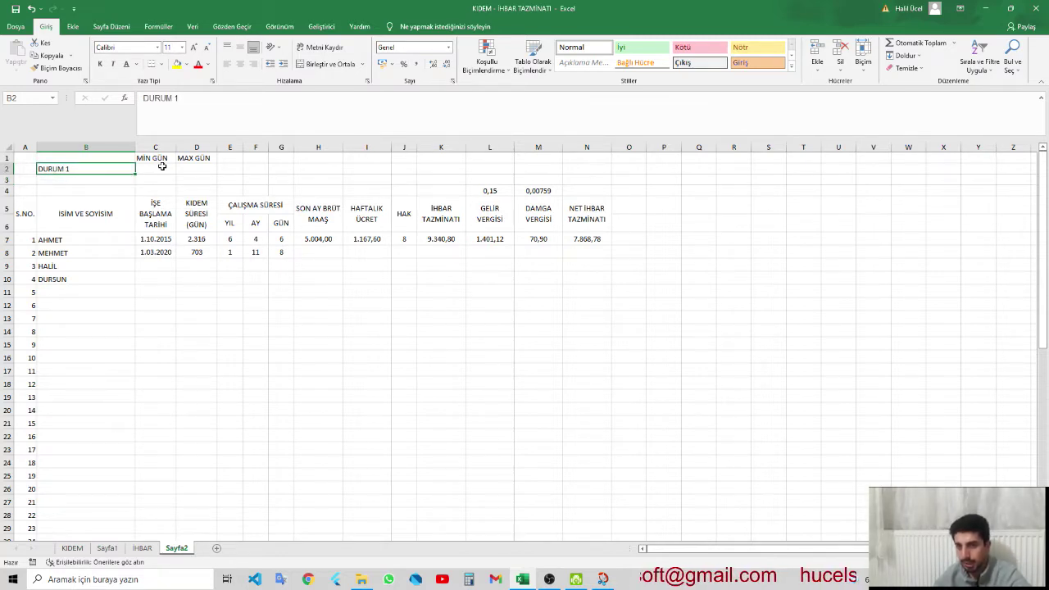
{"action": "key", "text": "shift+Down"}
{"action": "key", "text": "shift+Down"}
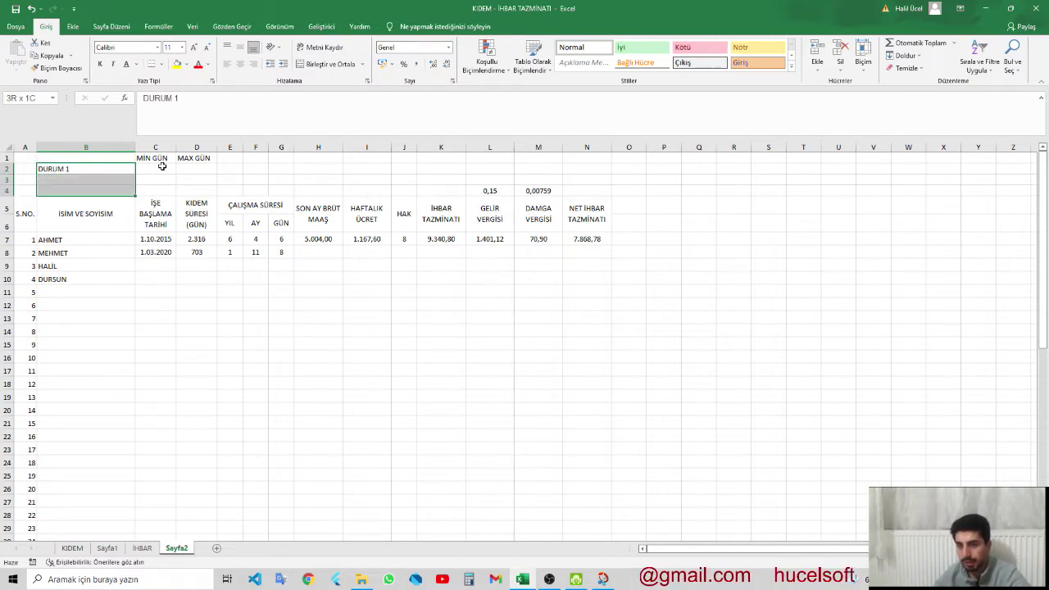
{"action": "key", "text": "ctrl+d"}
- Edit B3 to read DURUM 2 and trim B4's label to DURUM
{"action": "key", "text": "Down"}
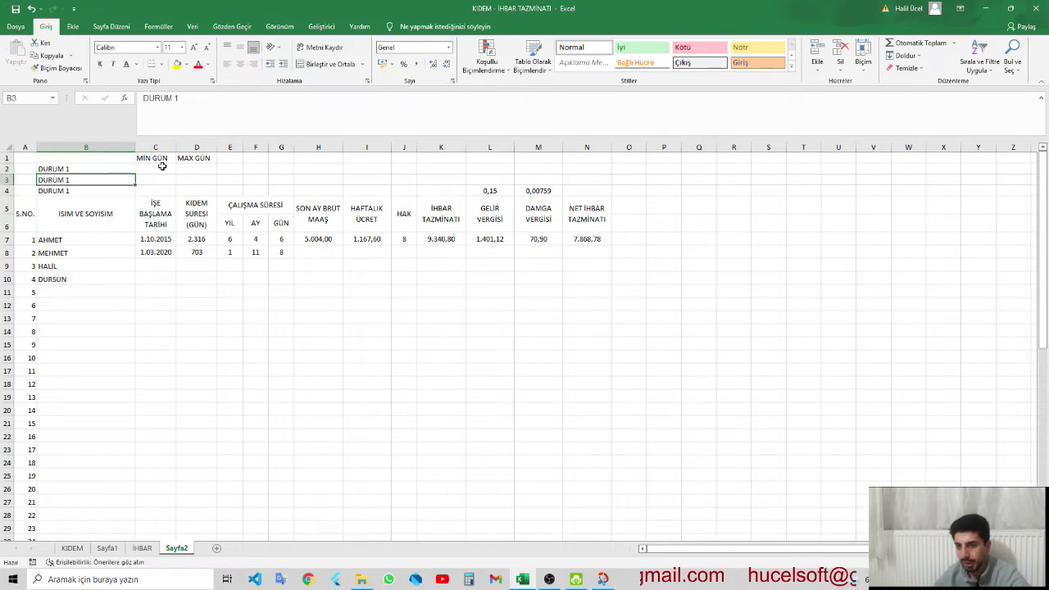
{"action": "key", "text": "shift+Down"}
{"action": "key", "text": "Up"}
{"action": "key", "text": "Down"}
{"action": "key", "text": "F2"}
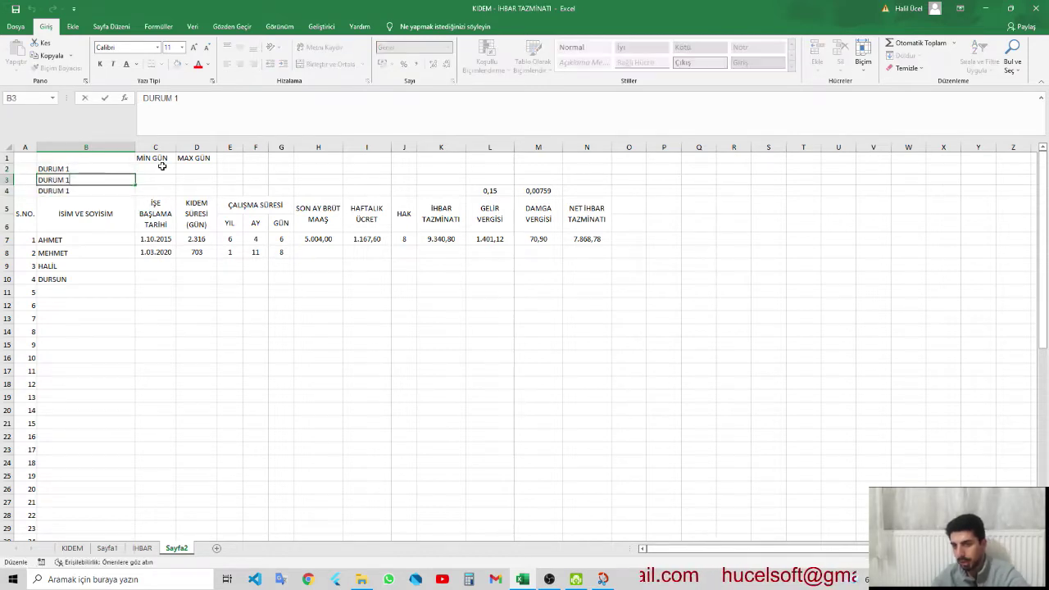
{"action": "key", "text": "BackSpace"}
{"action": "type", "text": "2"}
{"action": "key", "text": "Return"}
{"action": "key", "text": "F2"}
{"action": "key", "text": "BackSpace"}
{"action": "key", "text": "BackSpace"}
{"action": "key", "text": "Return"}
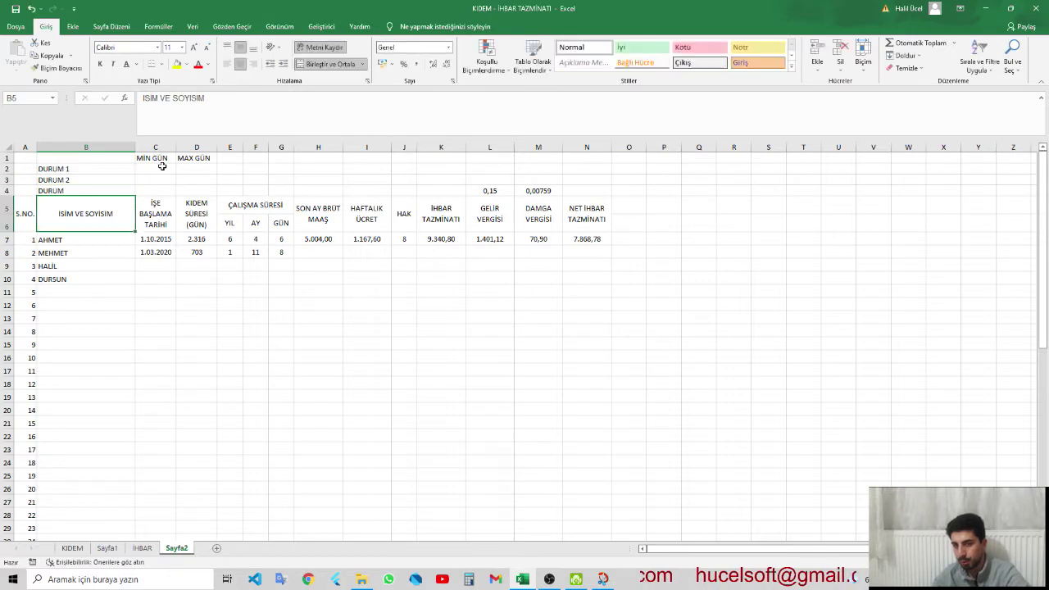
- Insert blank rows at rows 4 and 5 to push the tax-rate row down
{"action": "left_click", "coordinate": [107, 191]}
{"action": "right_click", "coordinate": [7, 195]}
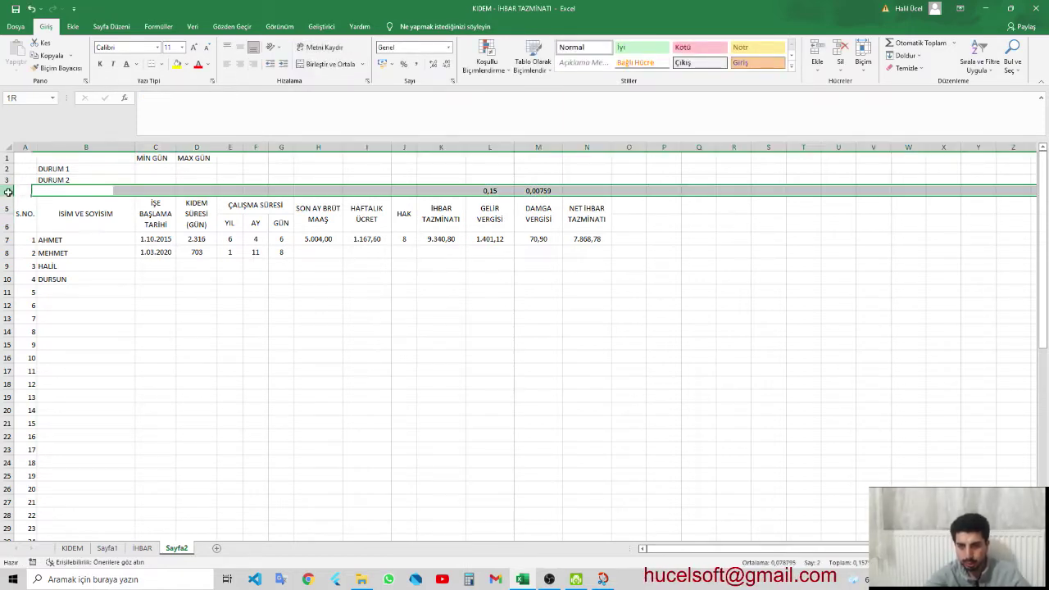
{"action": "left_click", "coordinate": [33, 269]}
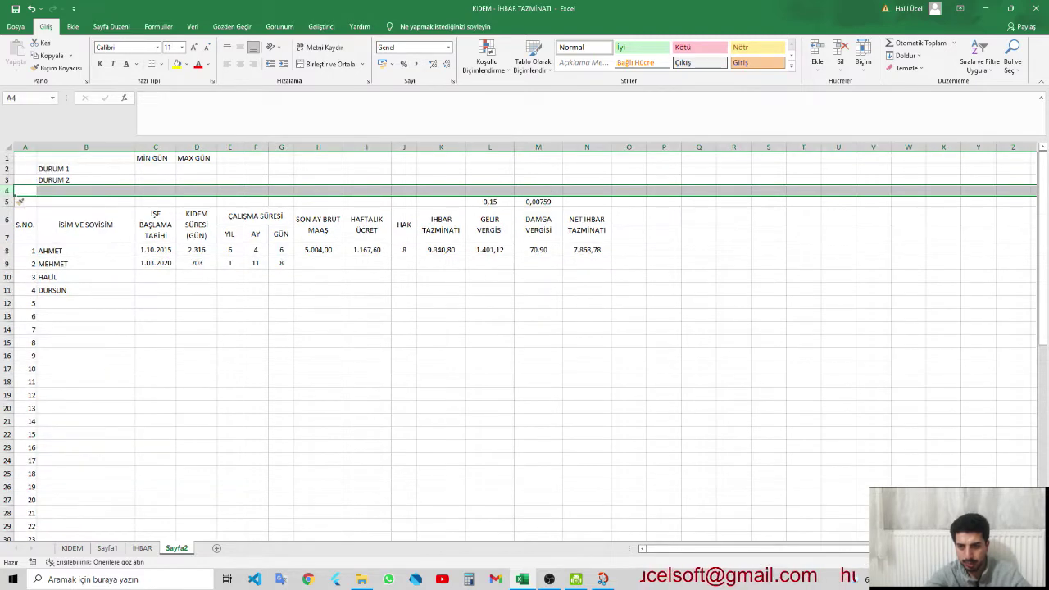
{"action": "left_click", "coordinate": [8, 202]}
{"action": "right_click", "coordinate": [7, 202]}
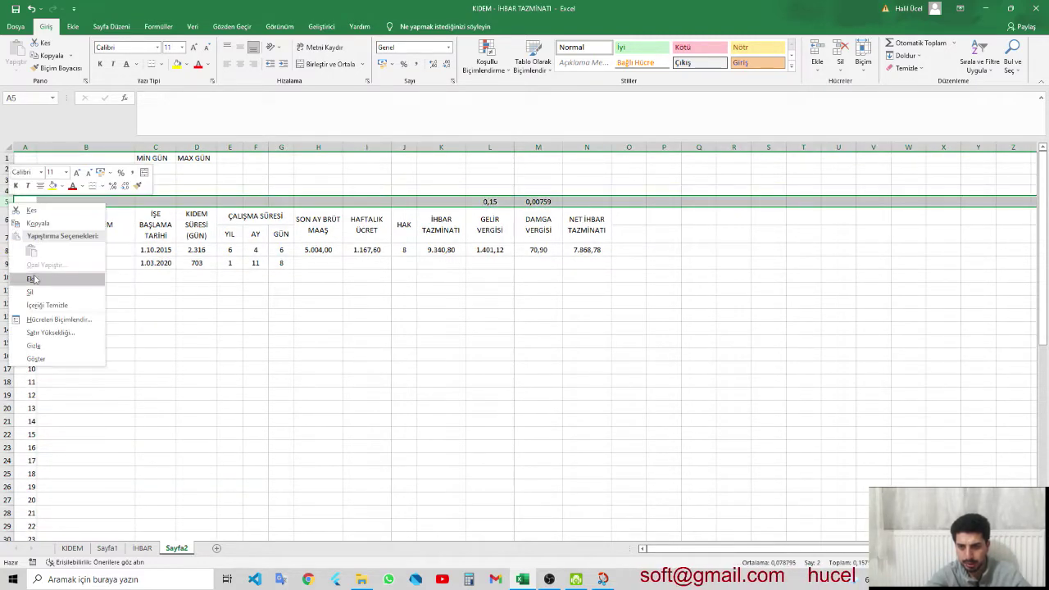
{"action": "left_click", "coordinate": [35, 277]}
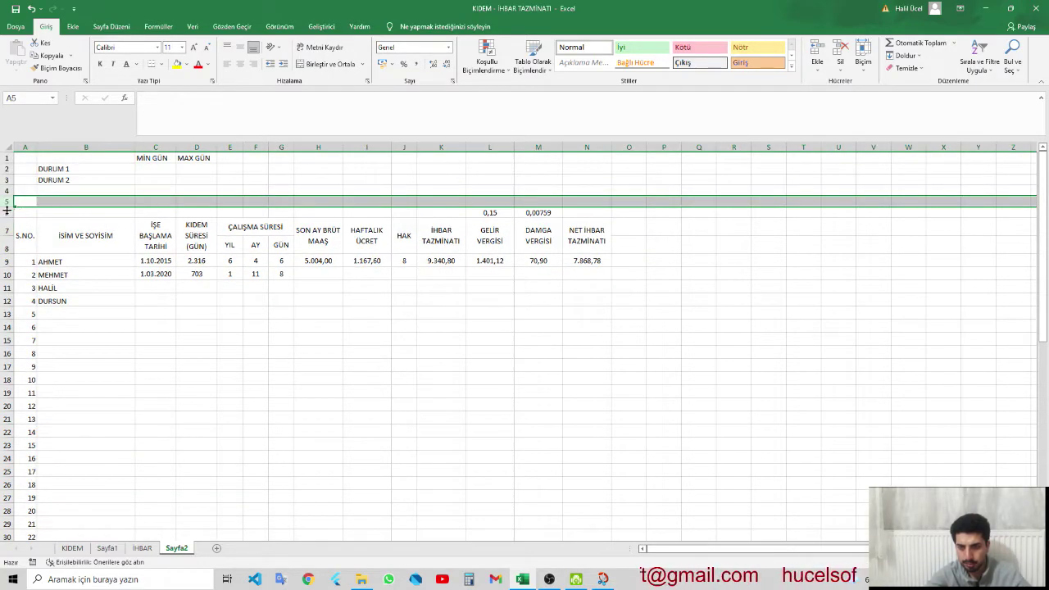
{"action": "right_click", "coordinate": [7, 204]}
{"action": "left_click", "coordinate": [37, 279]}
- Enter 0 and 180 as DURUM 1's day limits in C2:D2, then view the İHBAR sheet
{"action": "left_click", "coordinate": [153, 169]}
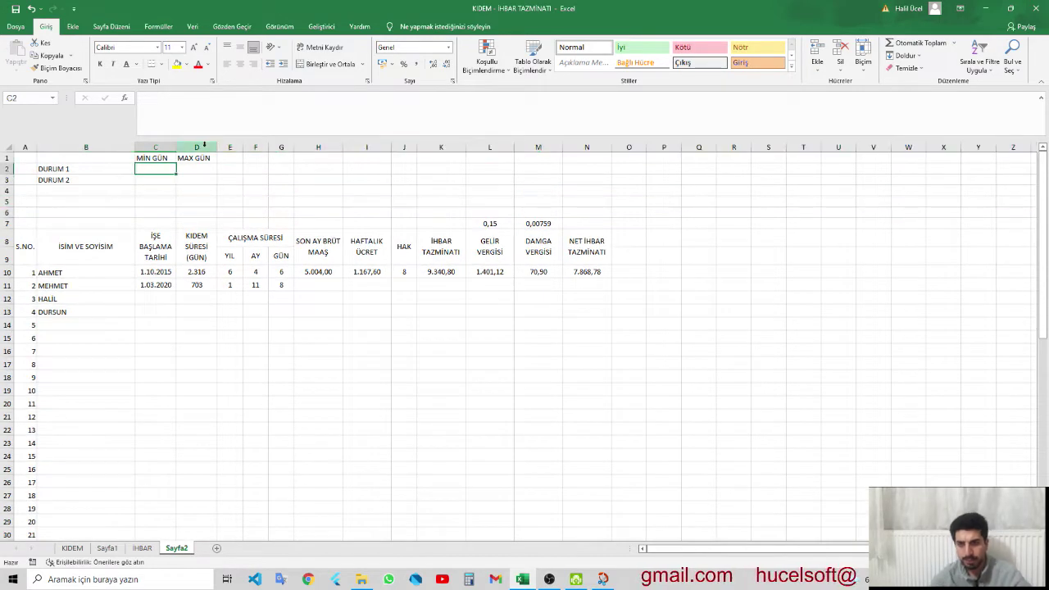
{"action": "type", "text": "0"}
{"action": "key", "text": "Tab"}
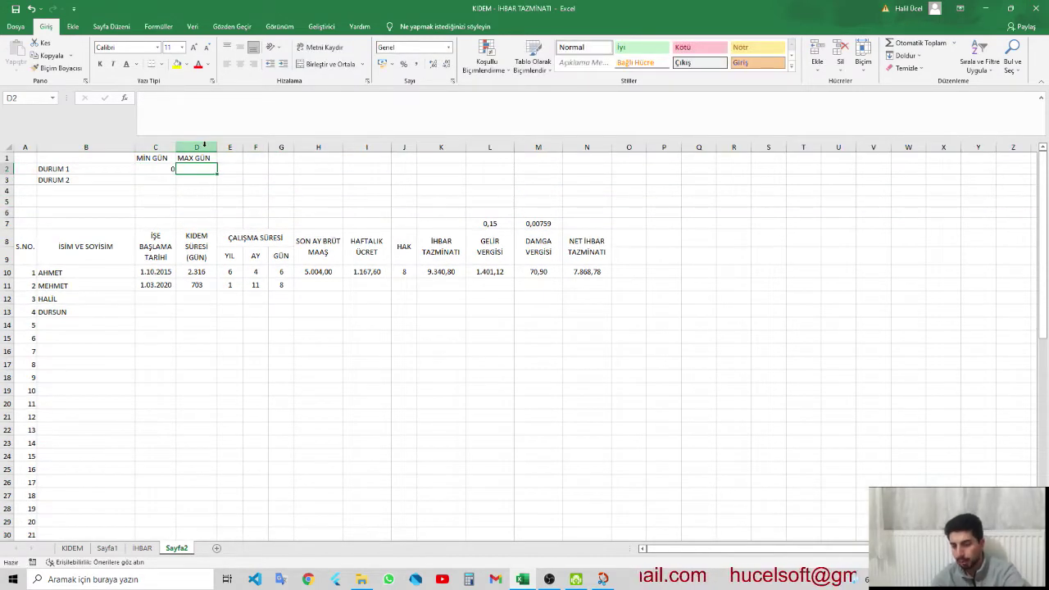
{"action": "type", "text": "1"}
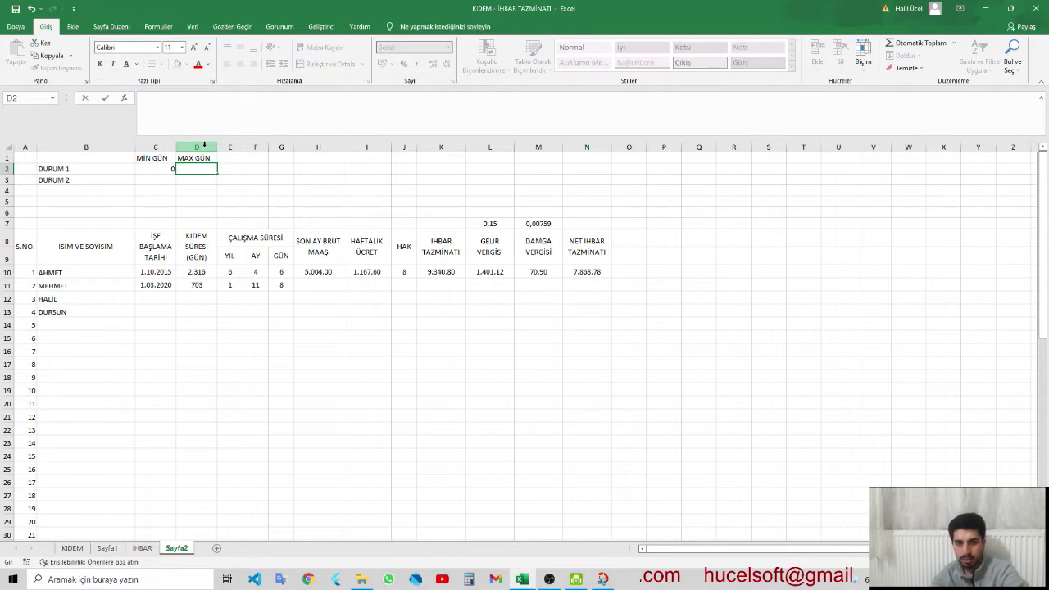
{"action": "type", "text": "80"}
{"action": "key", "text": "Return"}
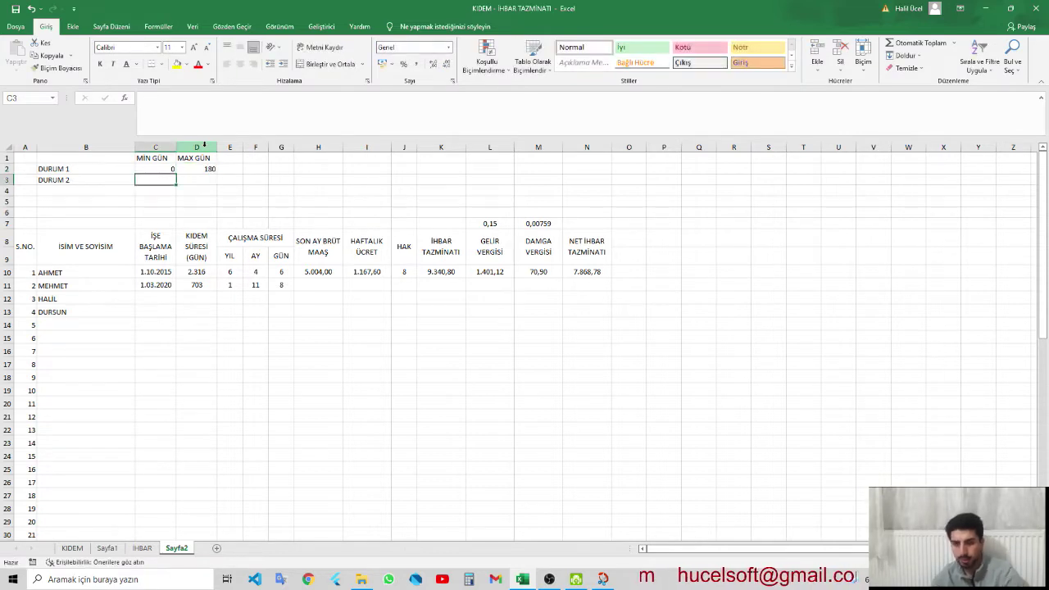
{"action": "left_click", "coordinate": [143, 548]}
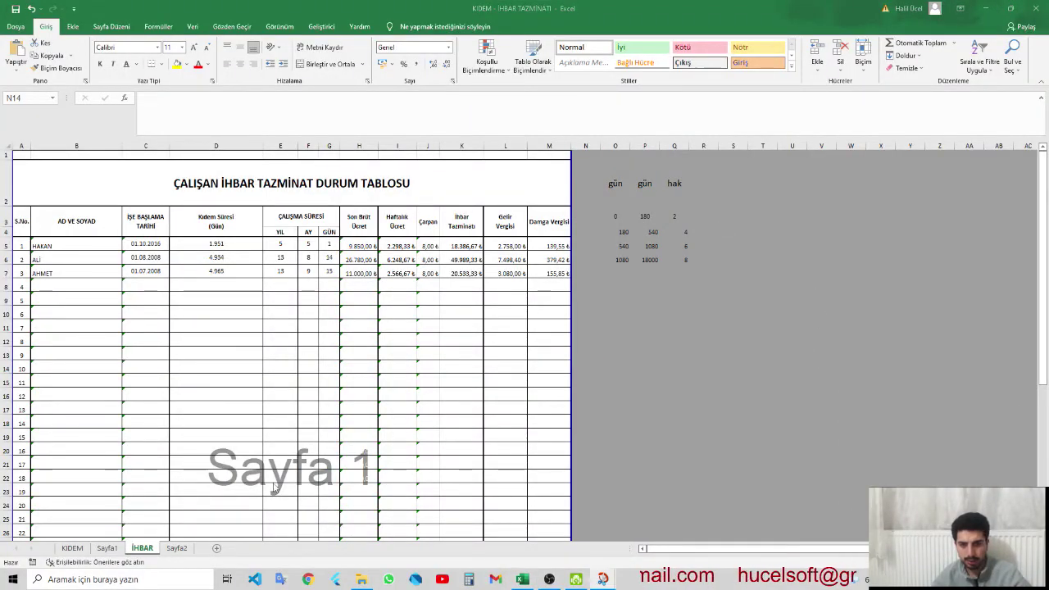
- Switch back to Sayfa2 and select C2, which holds DURUM 1's minimum of 0
{"action": "left_click", "coordinate": [176, 548]}
{"action": "left_click", "coordinate": [200, 241]}
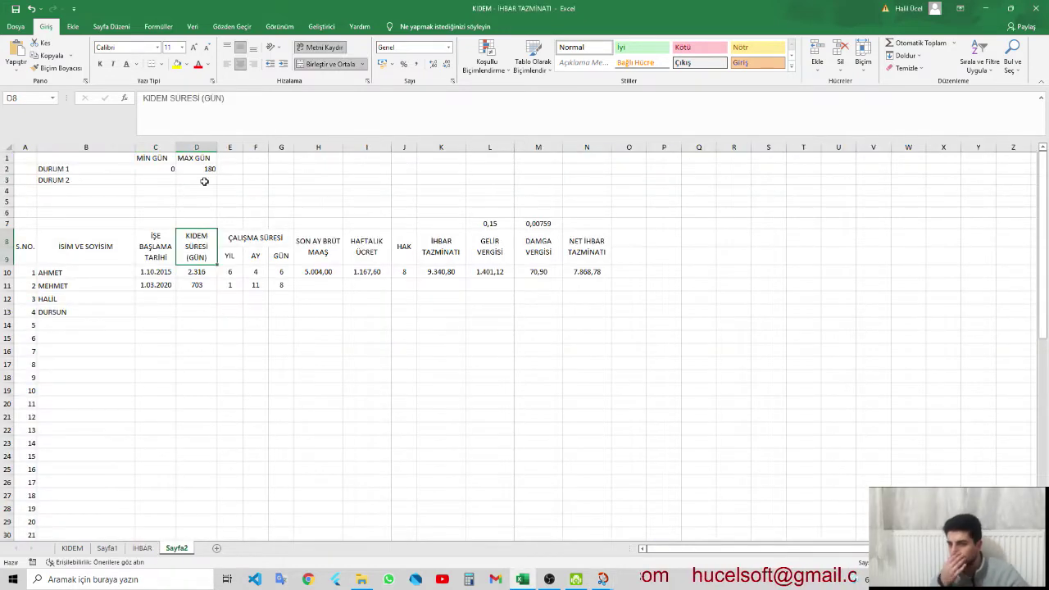
{"action": "left_click", "coordinate": [150, 171]}
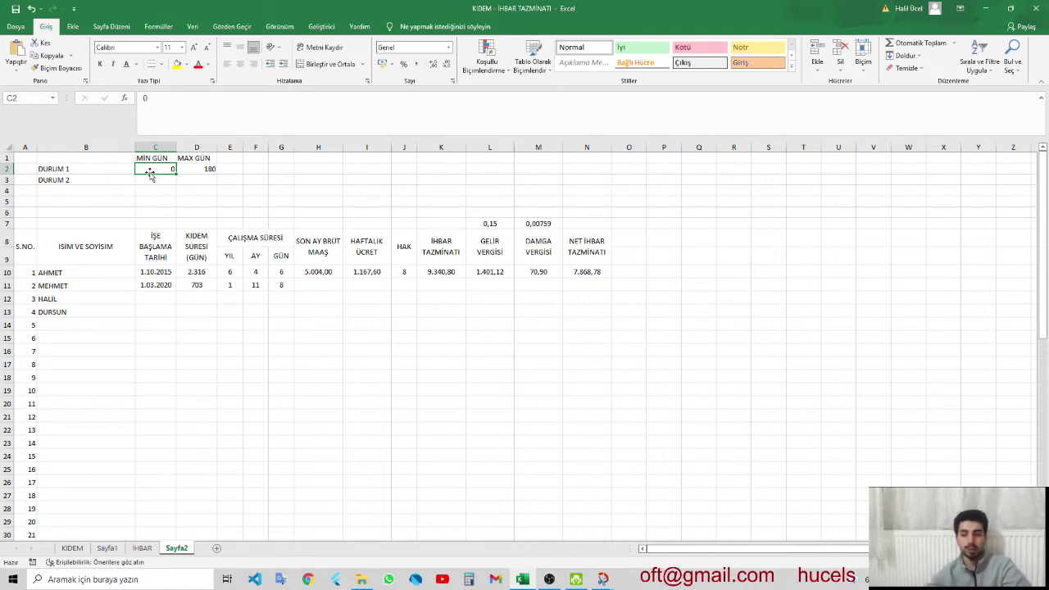
- Add a HAK heading in E1 with 2 for DURUM 1 in E2
{"action": "key", "text": "Right"}
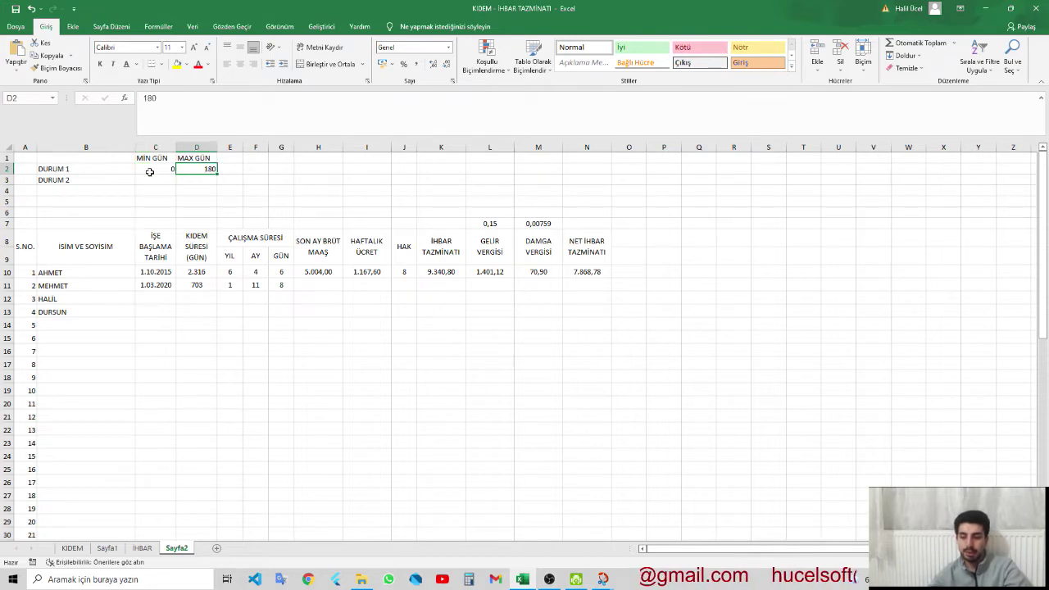
{"action": "left_click", "coordinate": [151, 171]}
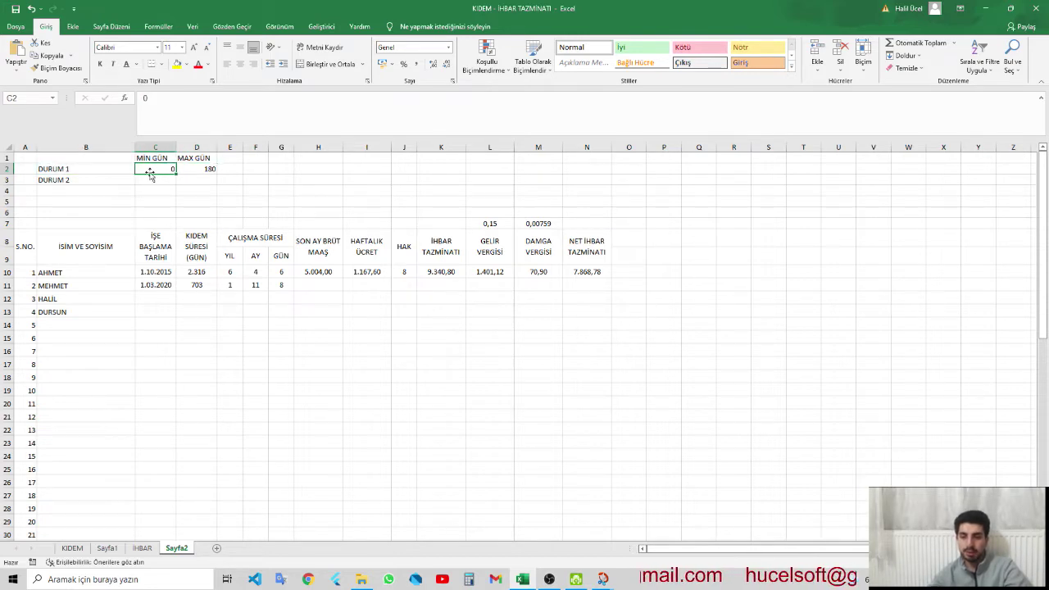
{"action": "key", "text": "Right"}
{"action": "key", "text": "Down"}
{"action": "key", "text": "Right"}
{"action": "key", "text": "Up"}
{"action": "key", "text": "Up"}
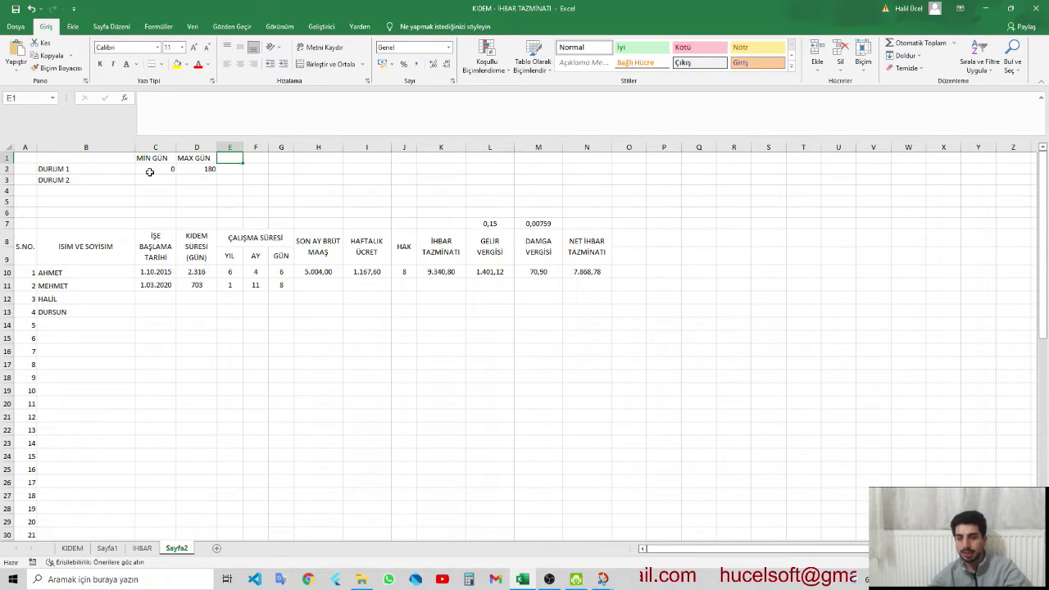
{"action": "type", "text": "HAK"}
{"action": "key", "text": "Return"}
{"action": "type", "text": "2"}
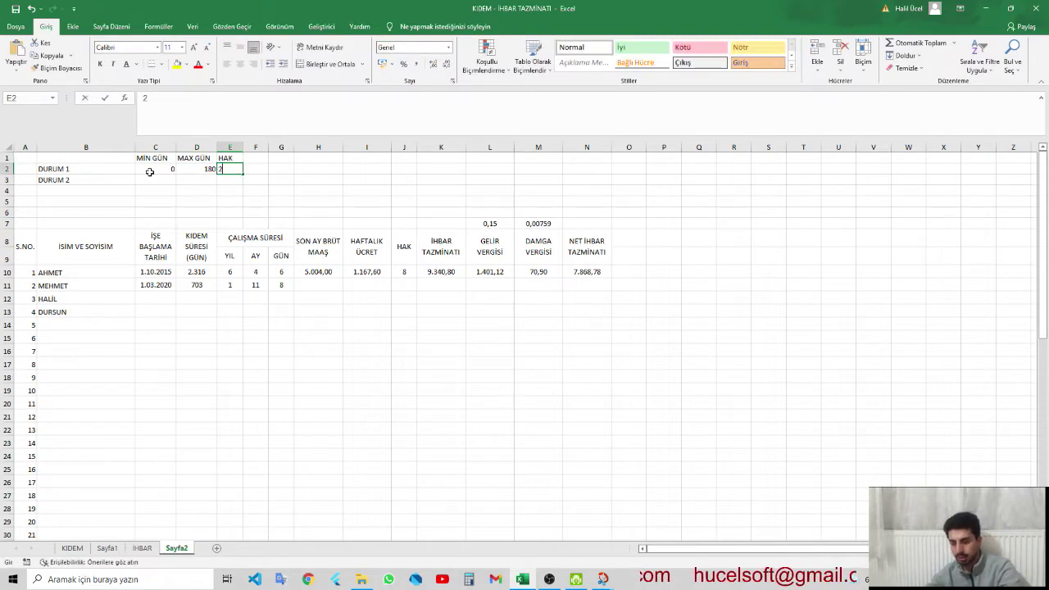
{"action": "key", "text": "Return"}
- Fill row 3 for DURUM 2 with 181, 540 and HAK 4
{"action": "key", "text": "Left"}
{"action": "key", "text": "Left"}
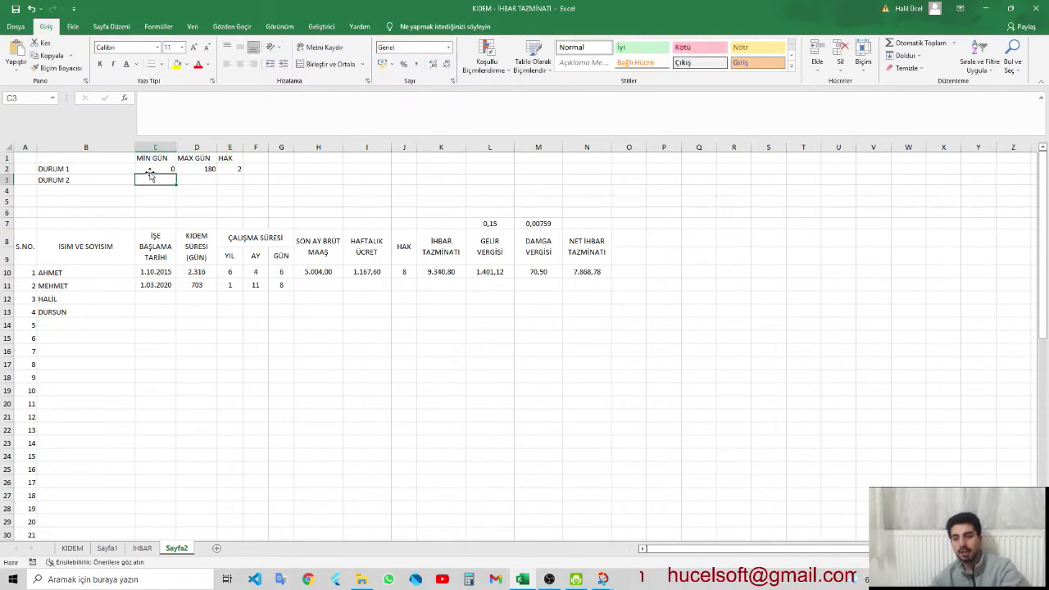
{"action": "type", "text": "180"}
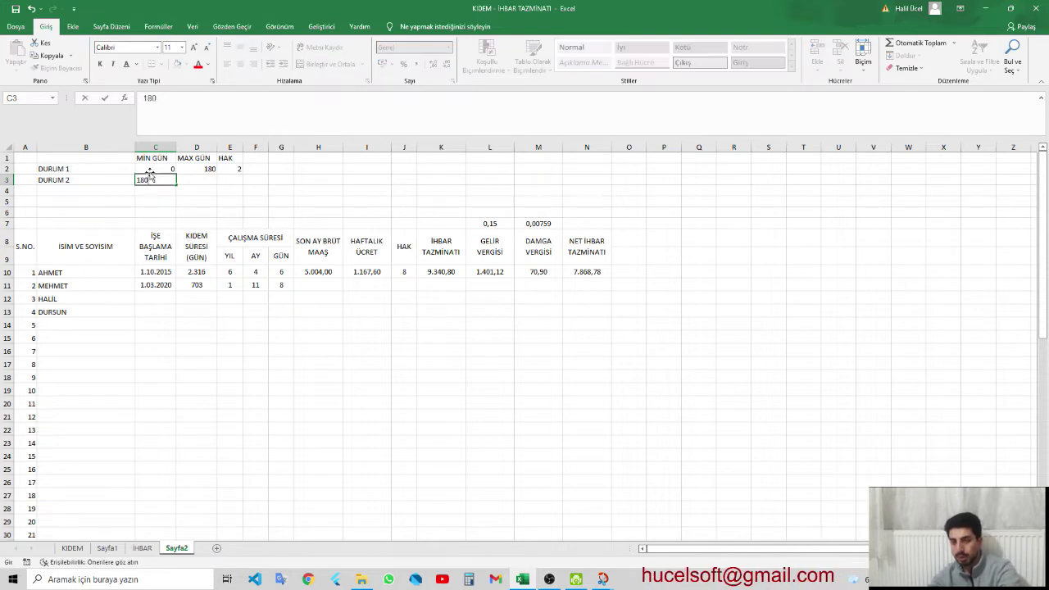
{"action": "key", "text": "Right"}
{"action": "type", "text": "4"}
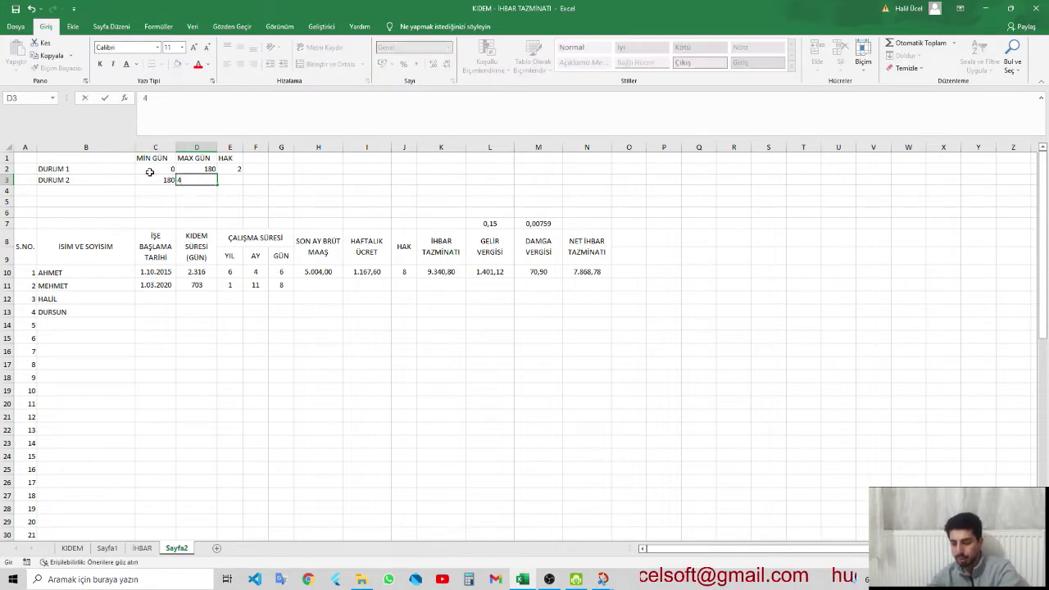
{"action": "key", "text": "BackSpace"}
{"action": "key", "text": "BackSpace"}
{"action": "type", "text": "540"}
{"action": "key", "text": "Return"}
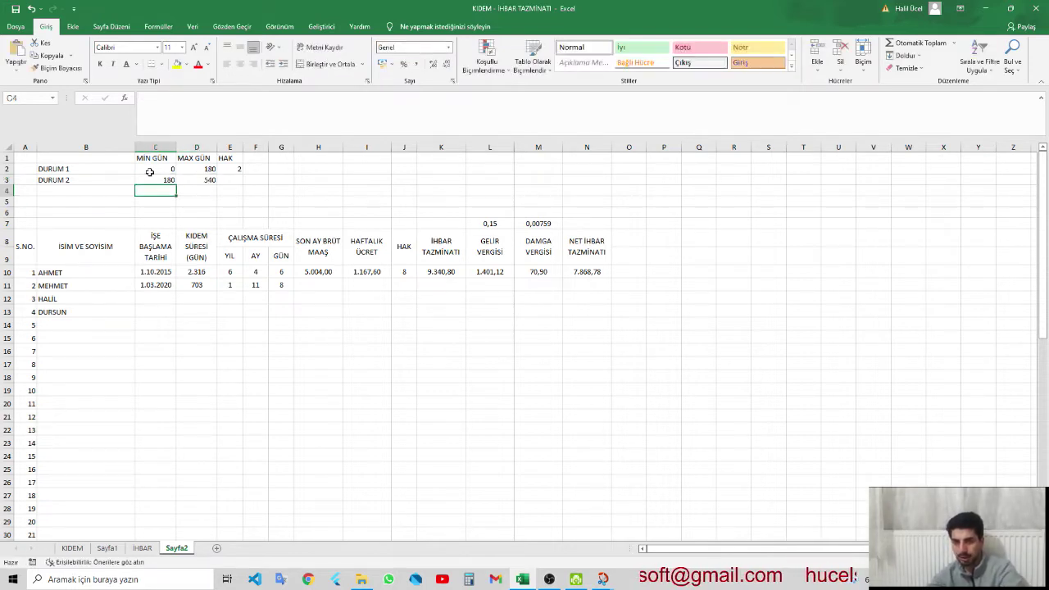
{"action": "key", "text": "Up"}
{"action": "key", "text": "Left"}
{"action": "key", "text": "Right"}
{"action": "type", "text": "181"}
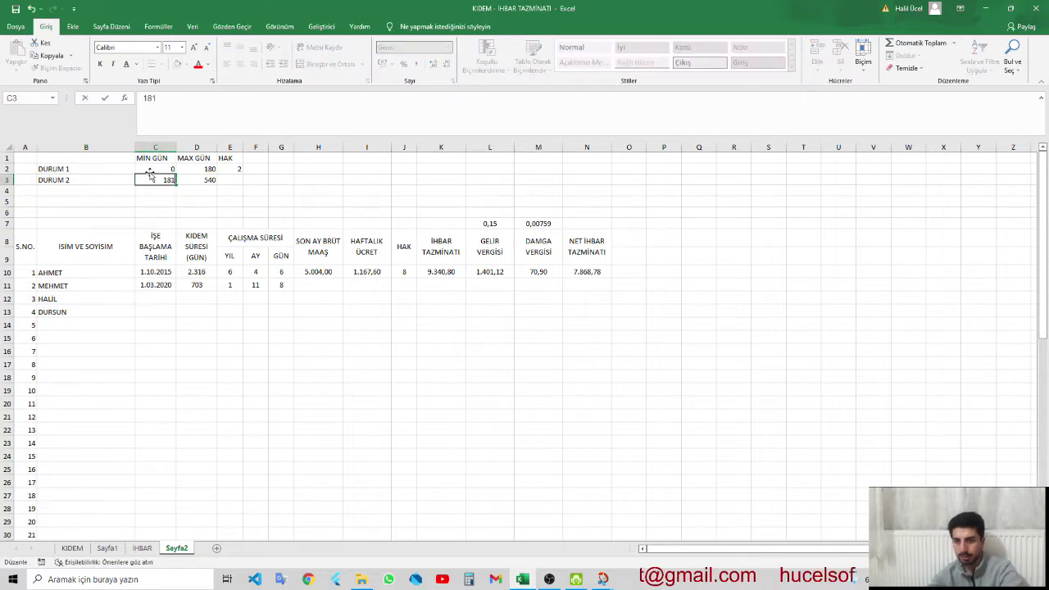
{"action": "key", "text": "Right"}
{"action": "key", "text": "Right"}
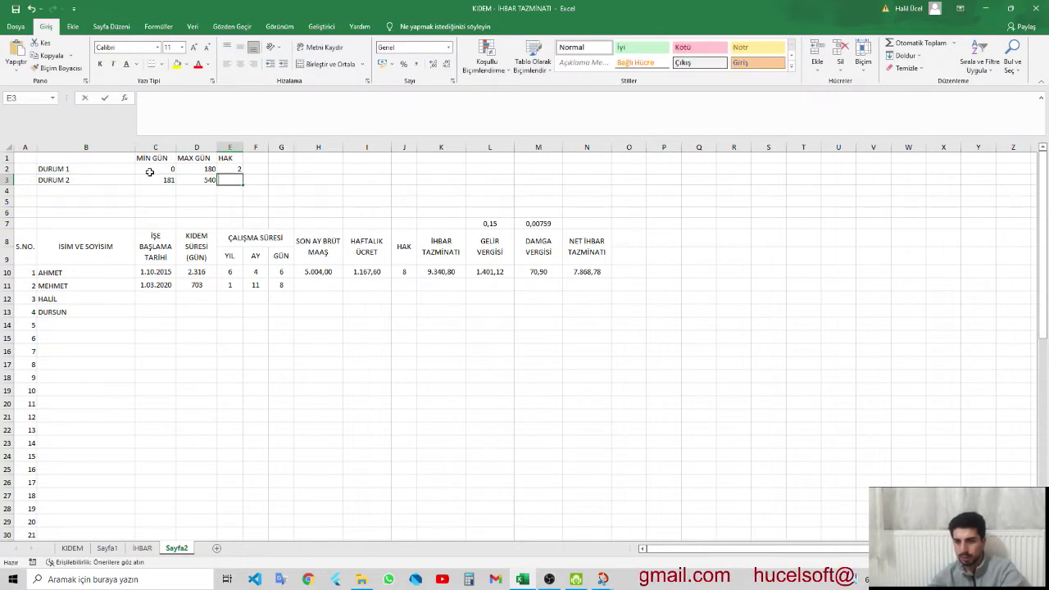
{"action": "type", "text": "4"}
{"action": "key", "text": "Return"}
{"action": "key", "text": "Left"}
{"action": "key", "text": "Left"}
- Fill rows 4–5 with 541/1080/6 and 1080/-/8
{"action": "type", "text": "5"}
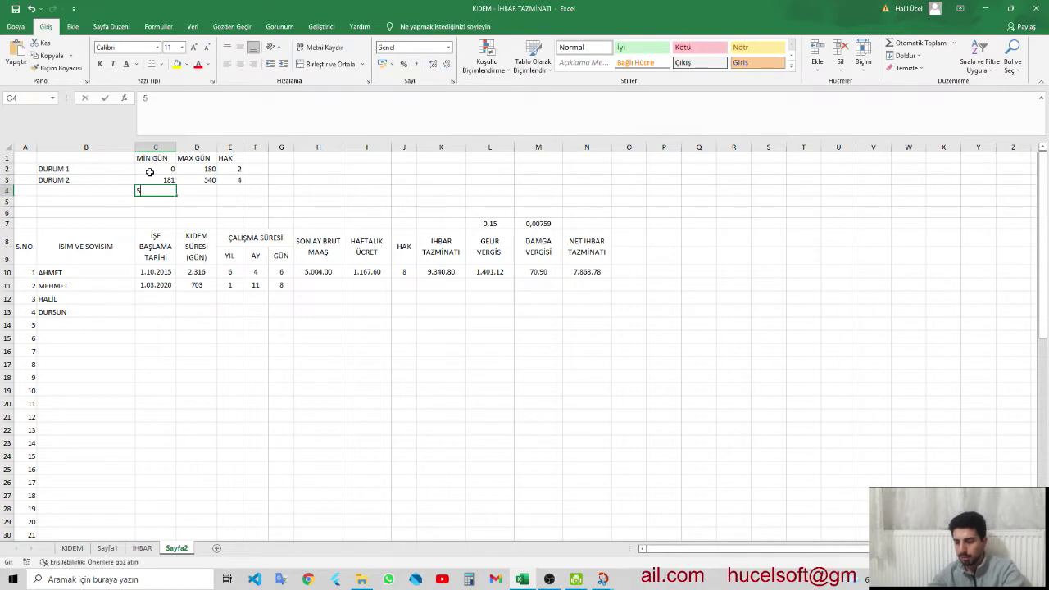
{"action": "type", "text": "41"}
{"action": "key", "text": "Right"}
{"action": "type", "text": "10"}
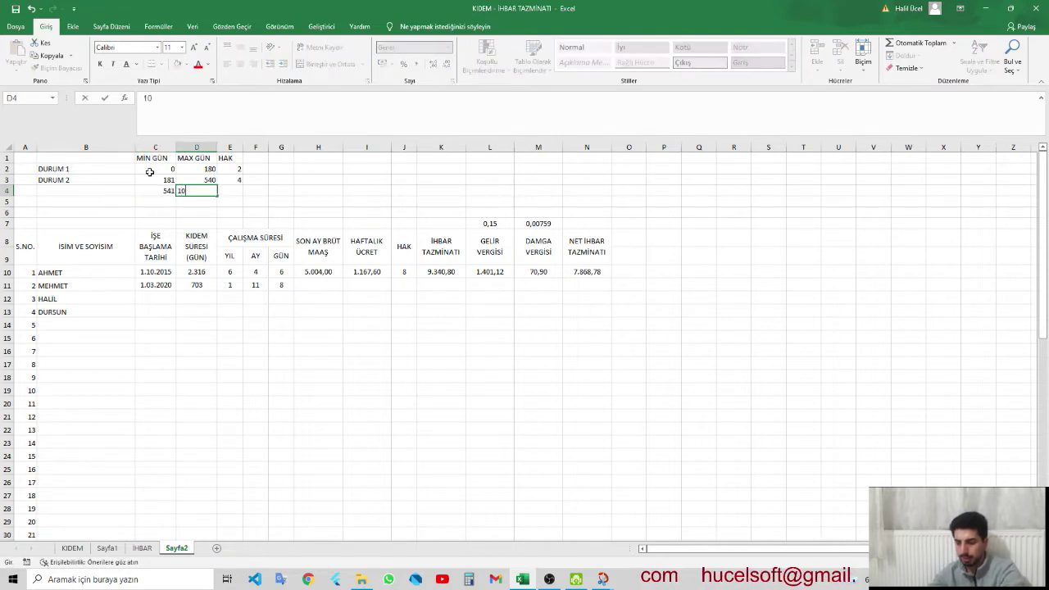
{"action": "type", "text": "80"}
{"action": "key", "text": "Right"}
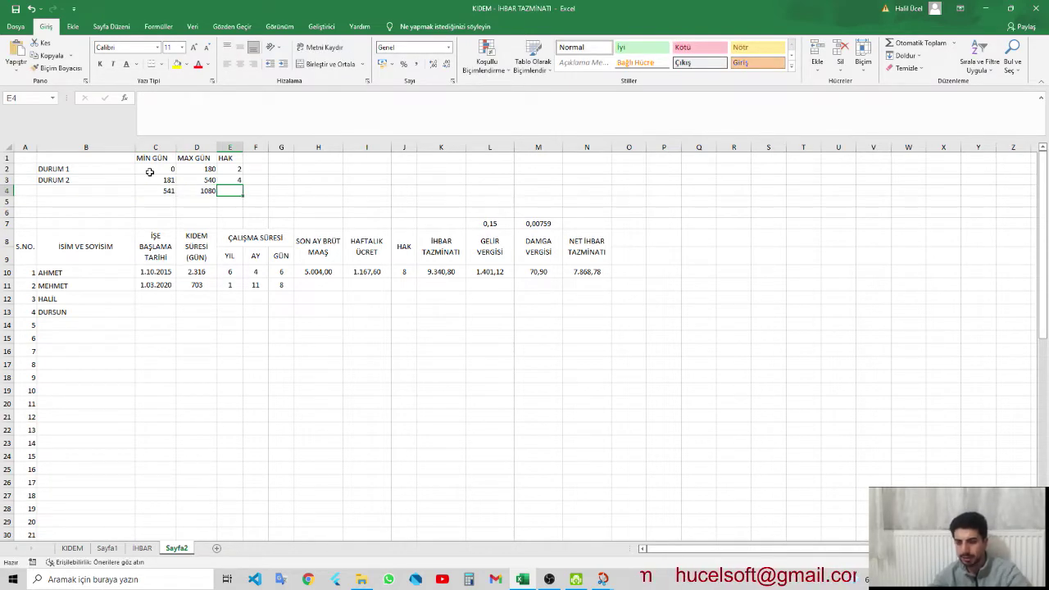
{"action": "type", "text": "6"}
{"action": "key", "text": "Return"}
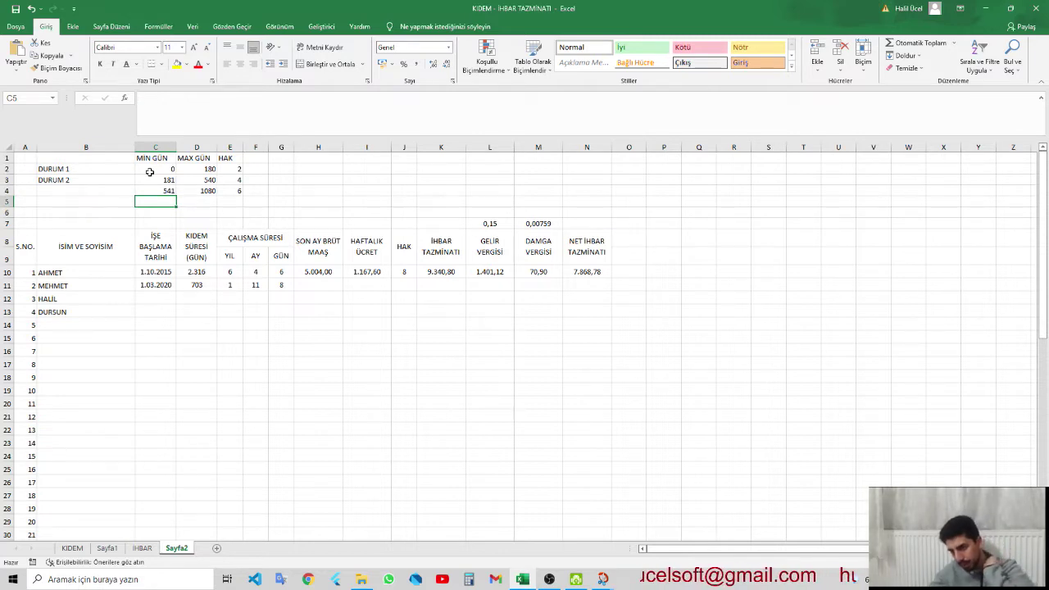
{"action": "type", "text": "10"}
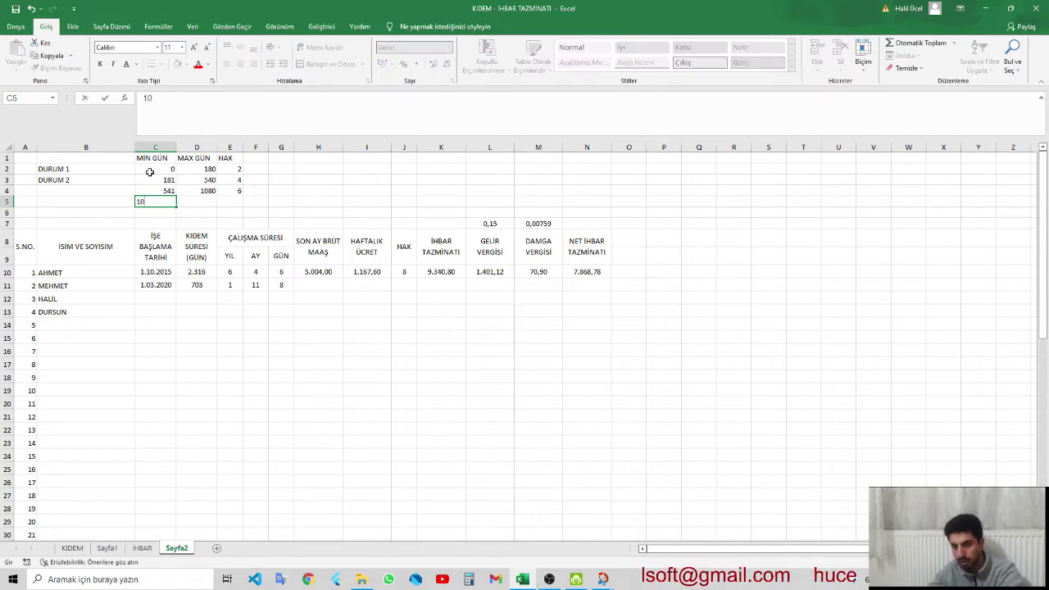
{"action": "type", "text": "80"}
{"action": "key", "text": "Tab"}
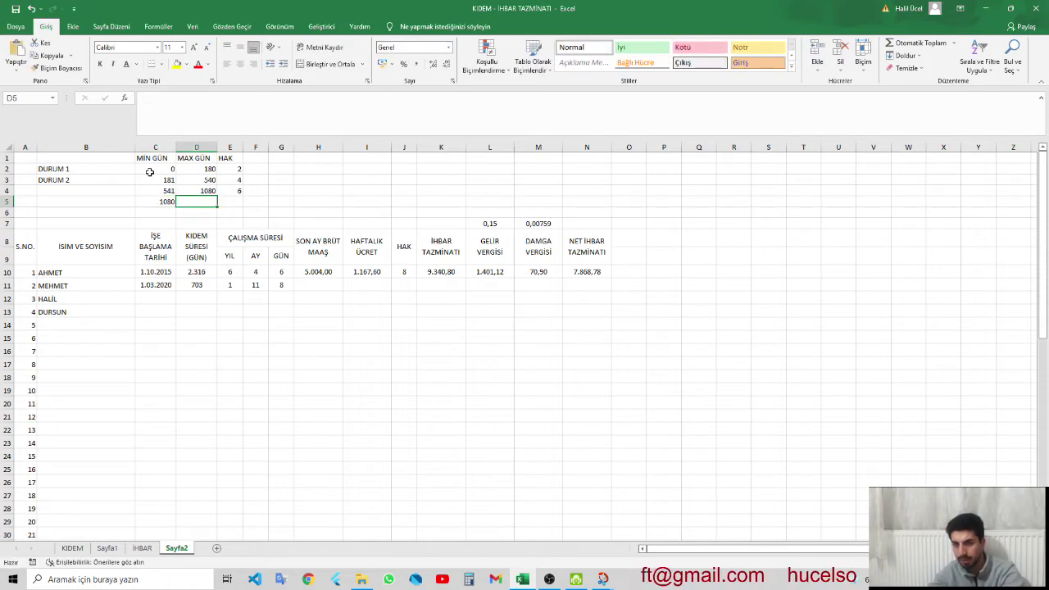
{"action": "type", "text": "-"}
{"action": "key", "text": "Tab"}
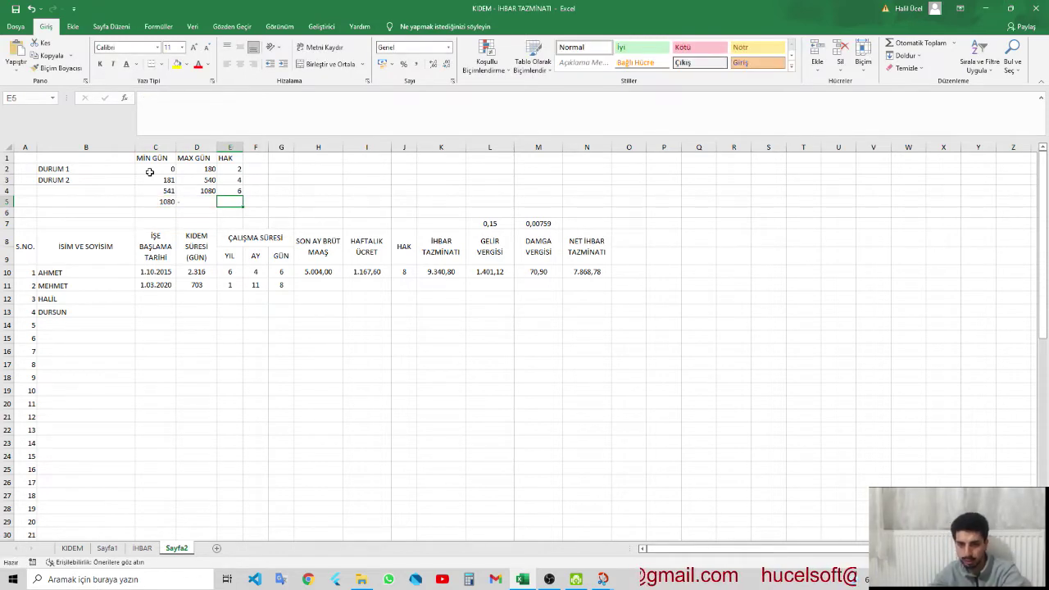
{"action": "type", "text": "8"}
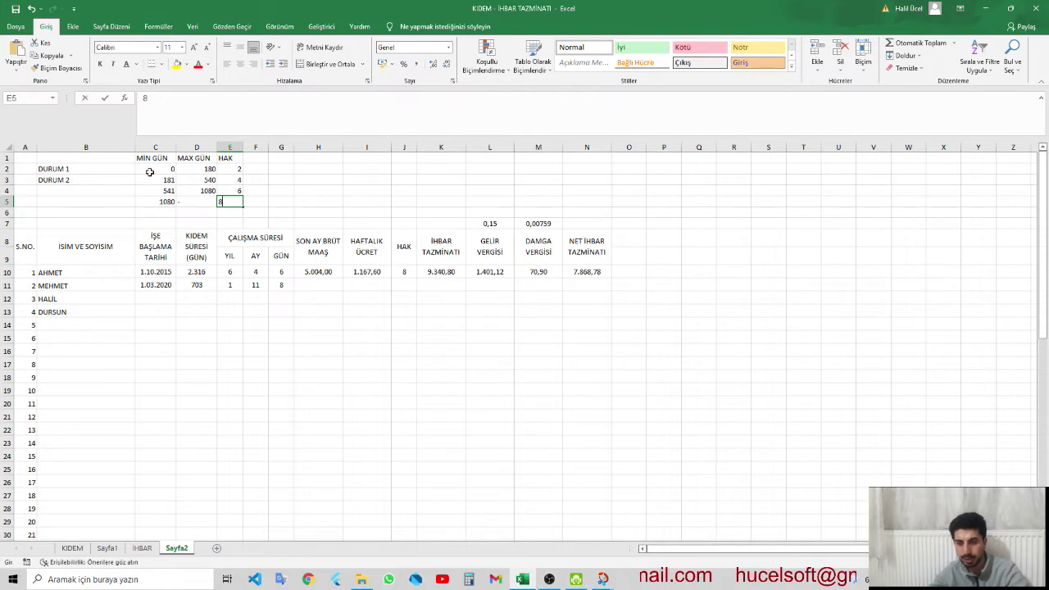
{"action": "key", "text": "Return"}
- Label B4 and B5 as DURUM 3 and DURUM 4
{"action": "left_click", "coordinate": [114, 193]}
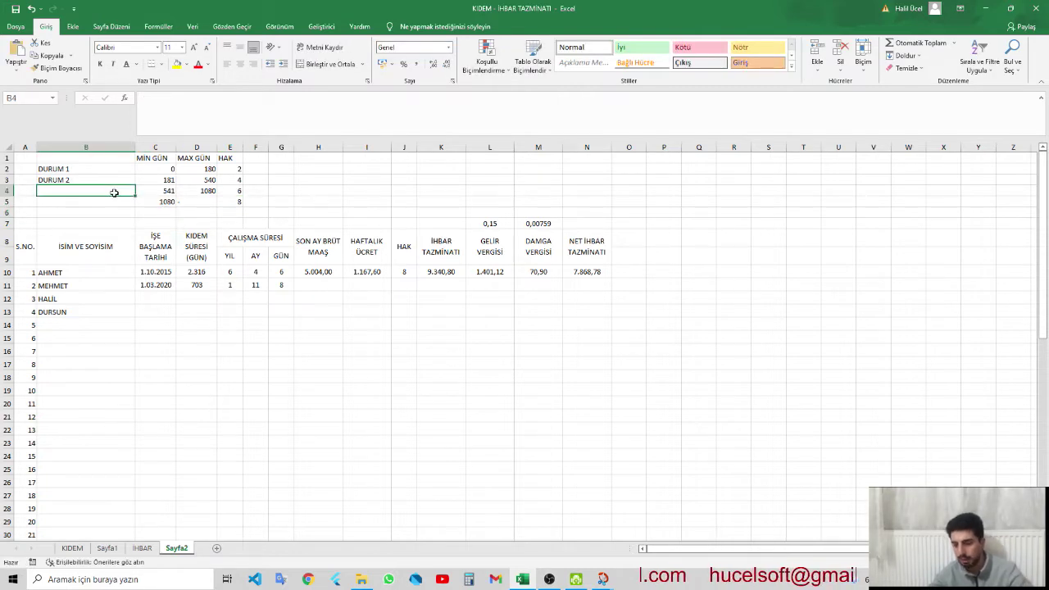
{"action": "type", "text": "DURUM 3"}
{"action": "key", "text": "Return"}
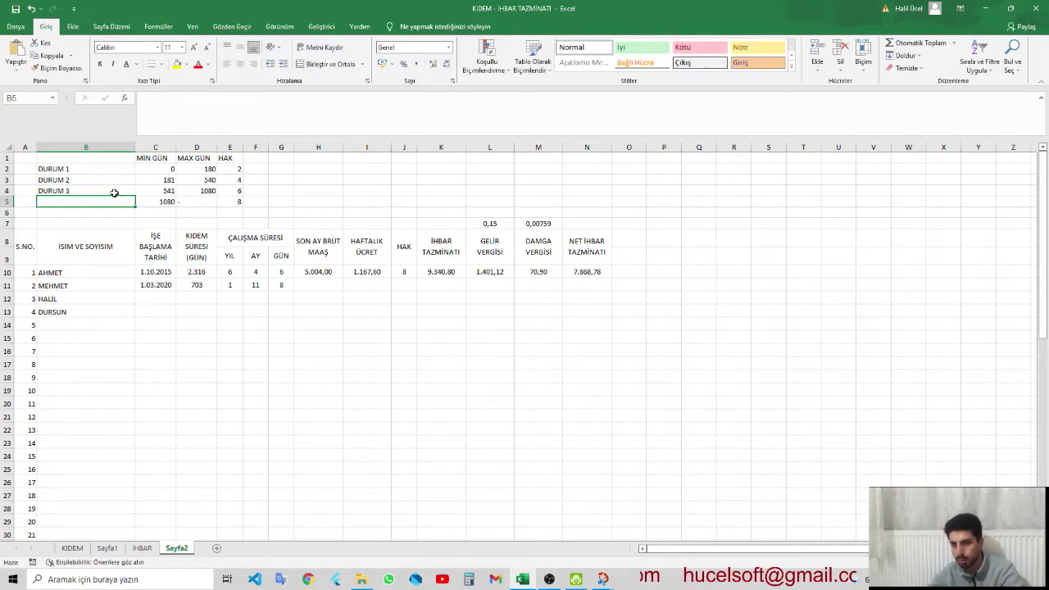
{"action": "type", "text": "DURUM 4"}
{"action": "key", "text": "Return"}
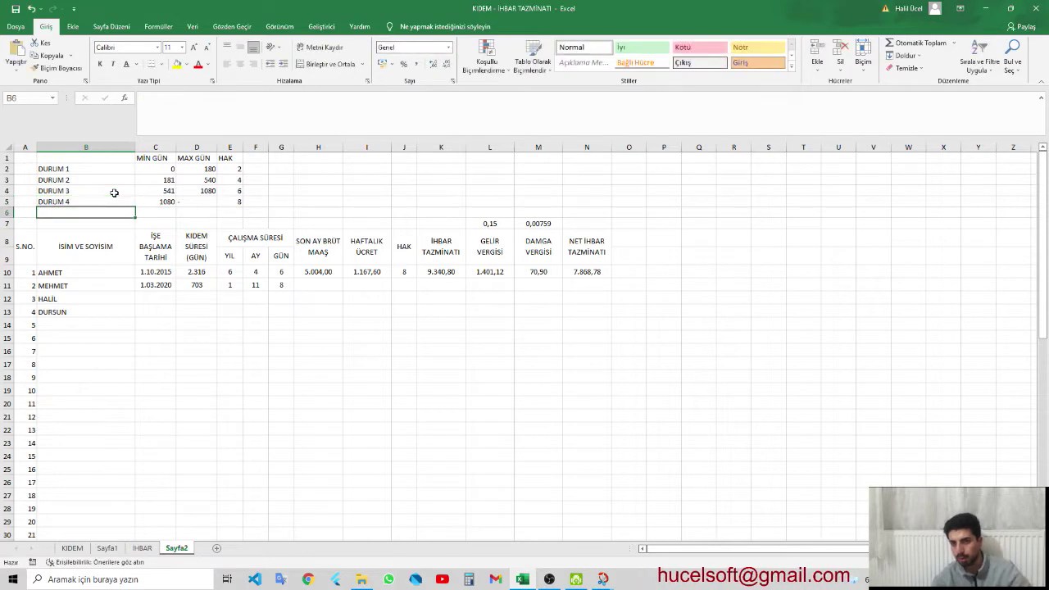
- Centre the contents of the day-range table B1:E6
{"action": "left_click_drag", "start_coordinate": [106, 156], "coordinate": [238, 212]}
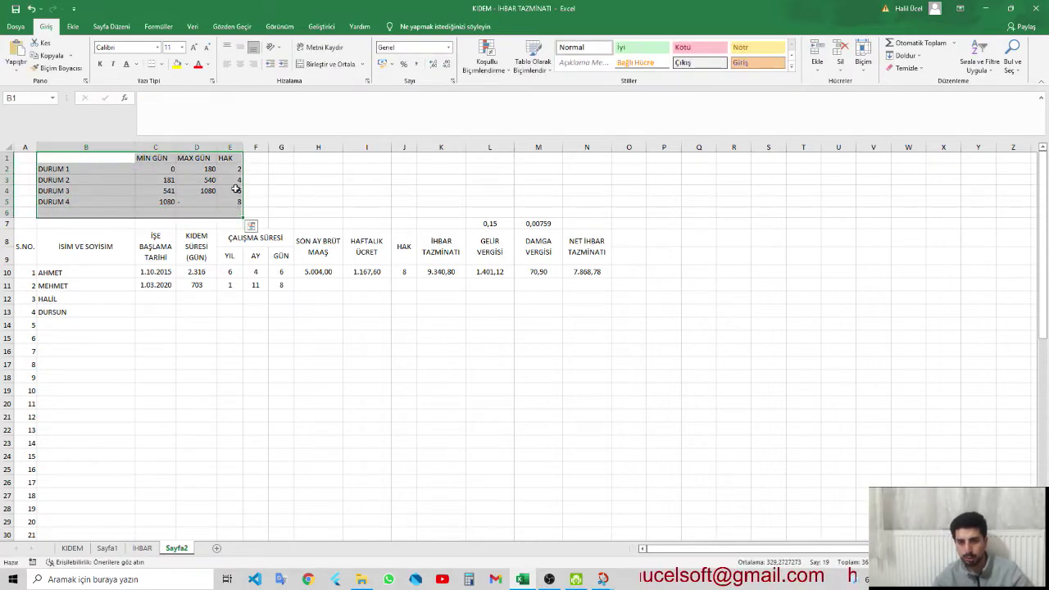
{"action": "left_click", "coordinate": [239, 63]}
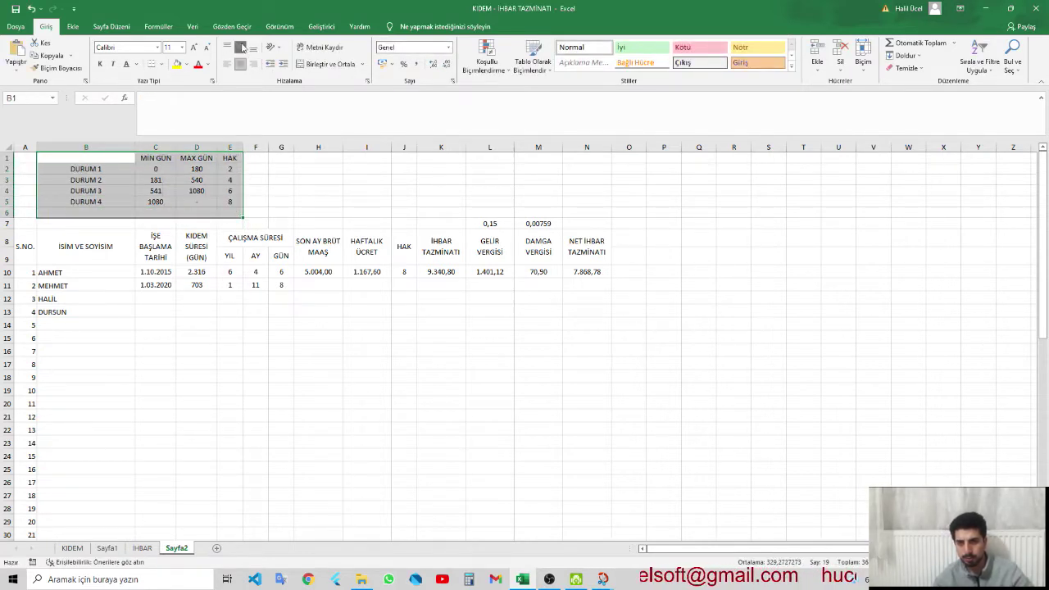
{"action": "left_click", "coordinate": [280, 205]}
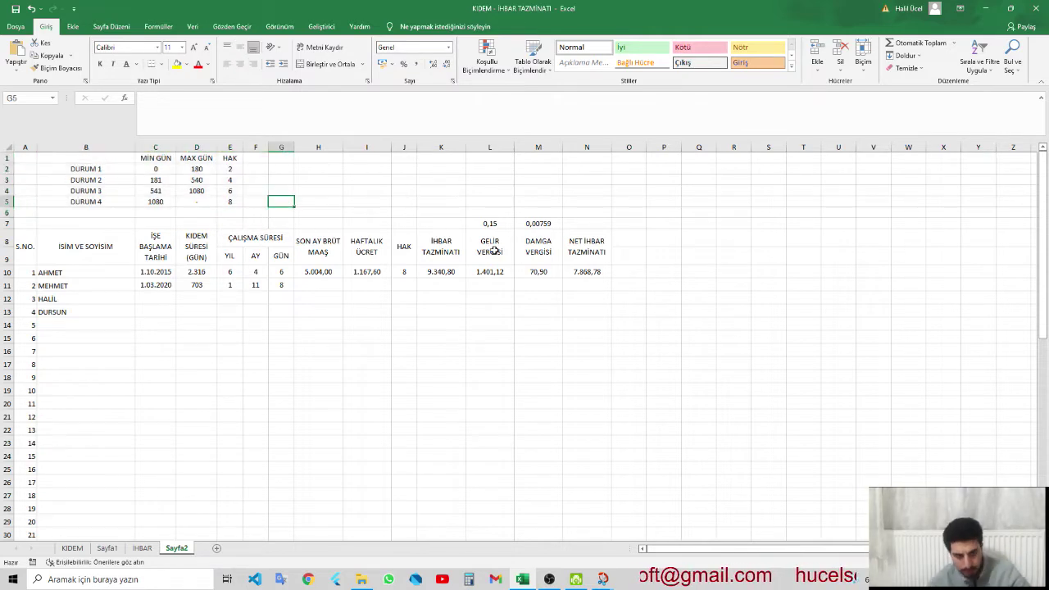
- Start an EĞER formula in J10 comparing seniority days against the D2 limit
{"action": "left_click", "coordinate": [407, 275]}
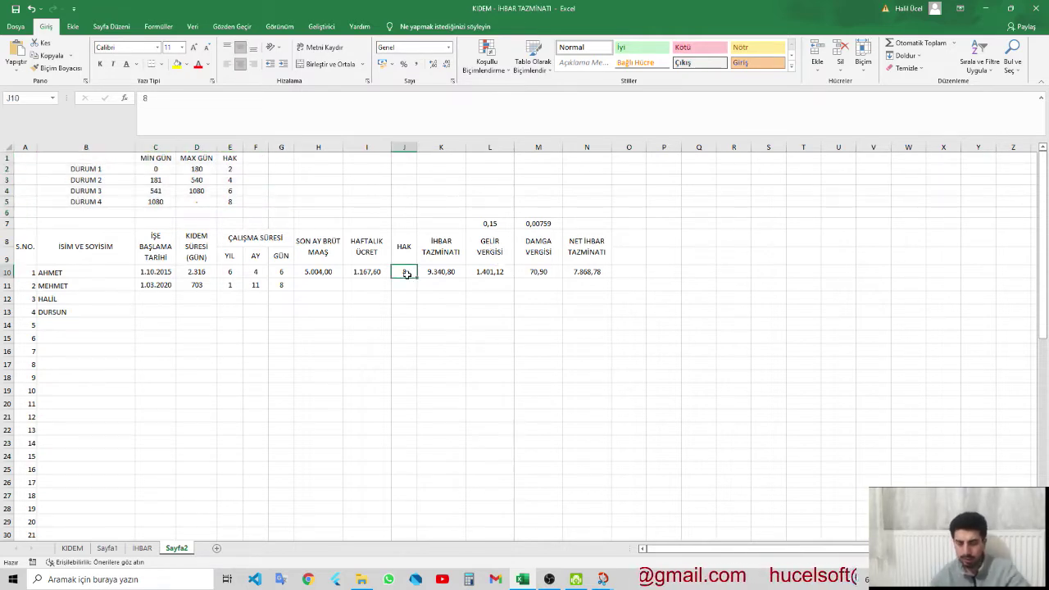
{"action": "type", "text": "=EĞER("}
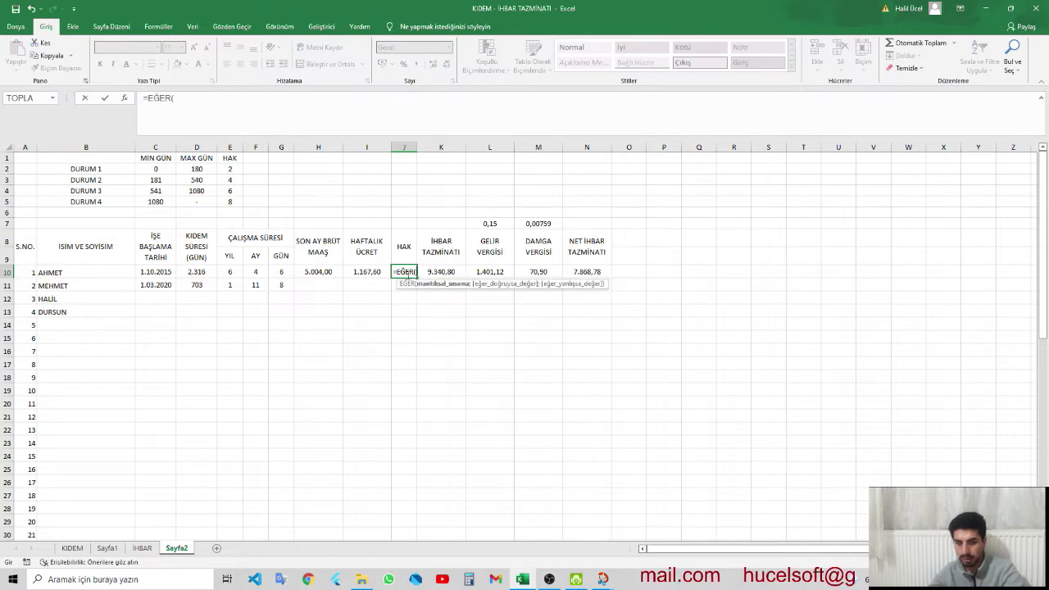
{"action": "key", "text": "Left"}
{"action": "key", "text": "Left"}
{"action": "key", "text": "Left"}
{"action": "key", "text": "Left"}
{"action": "key", "text": "Left"}
{"action": "key", "text": "Left"}
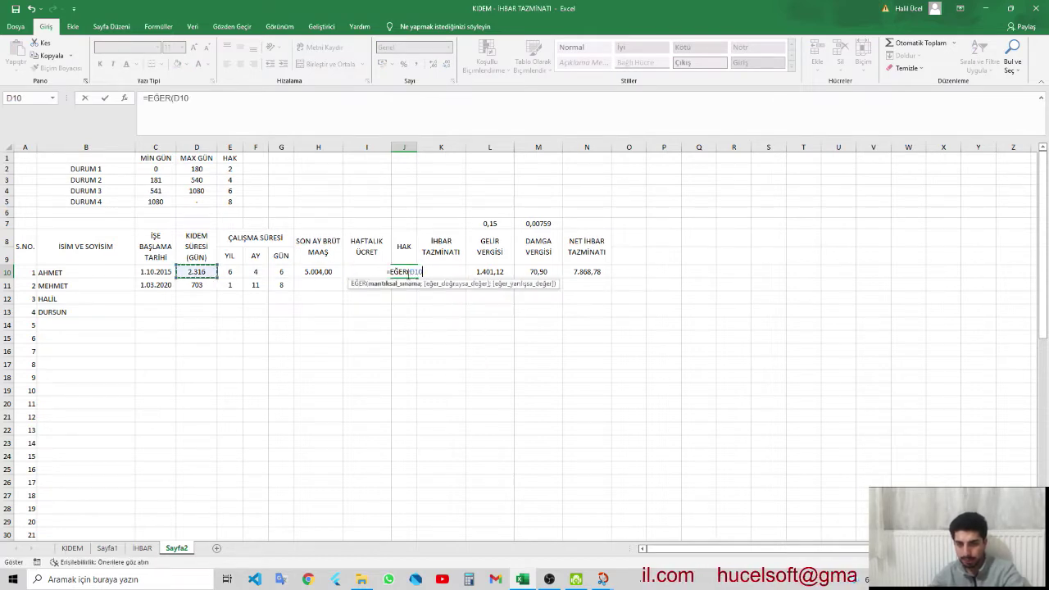
{"action": "type", "text": "<"}
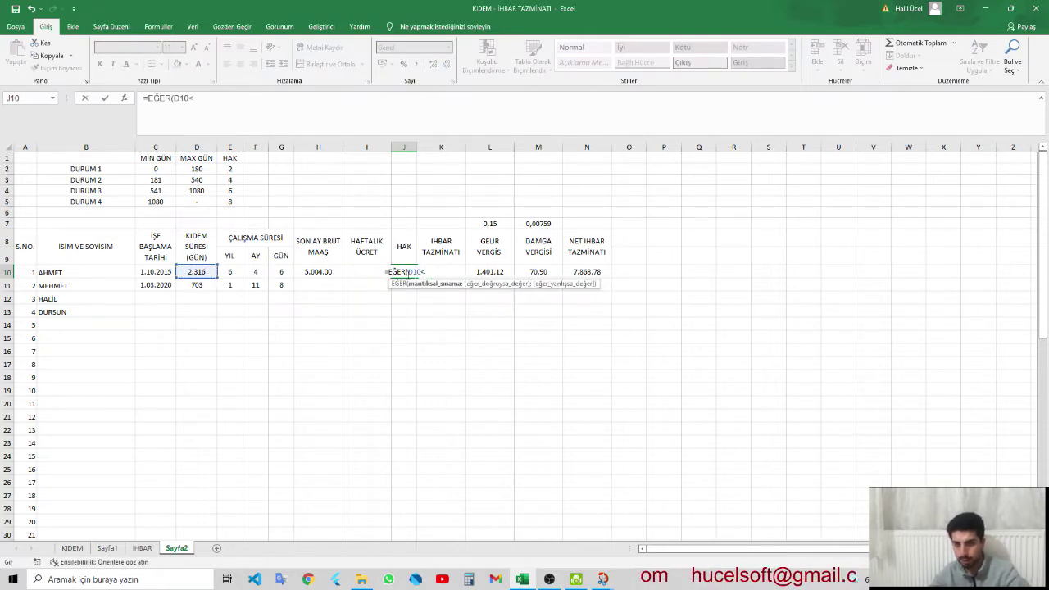
{"action": "left_click", "coordinate": [199, 169]}
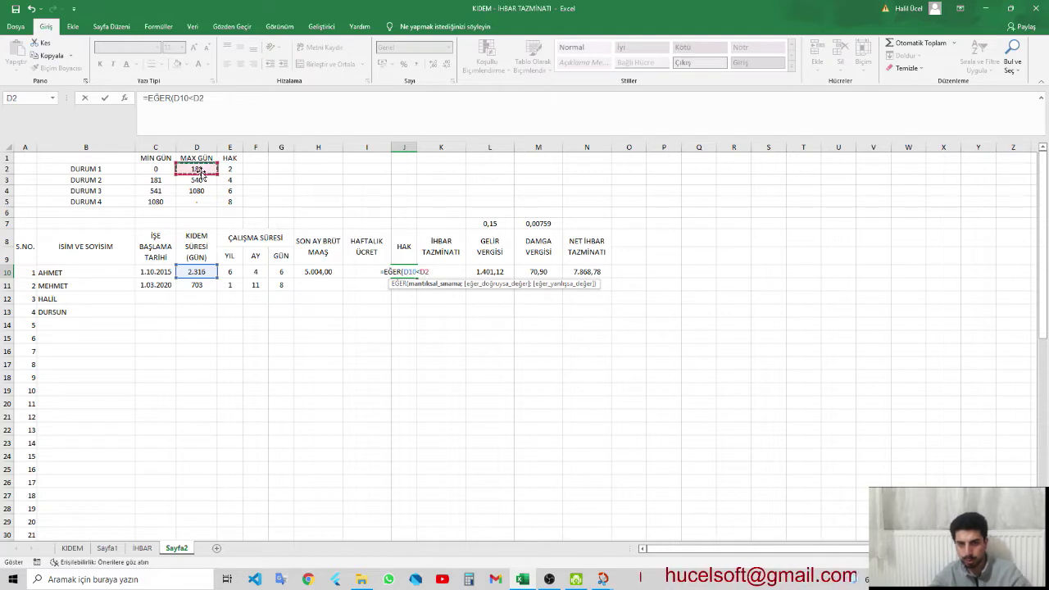
{"action": "type", "text": ";"}
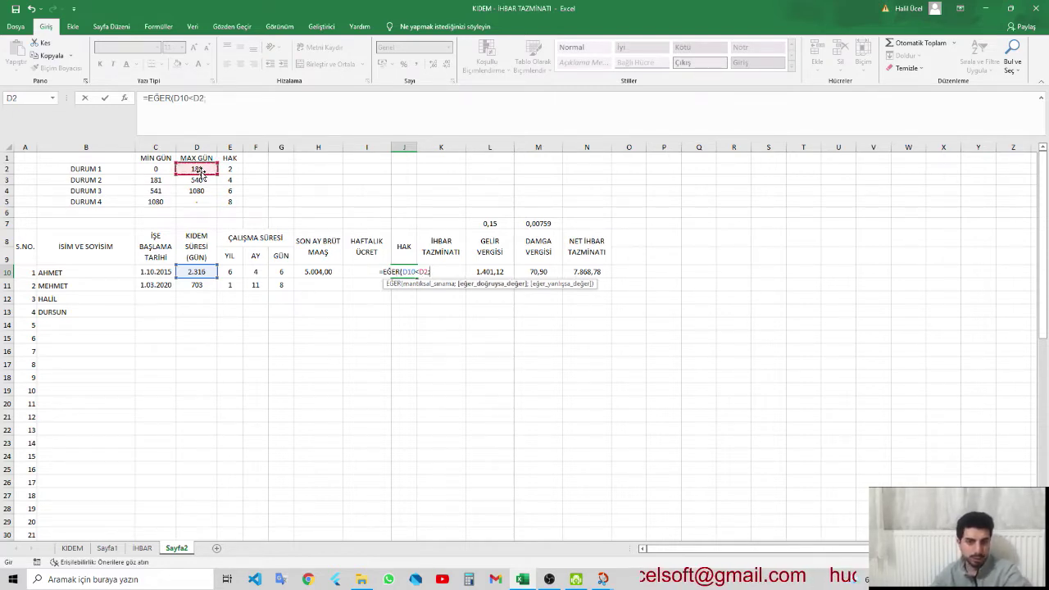
{"action": "key", "text": "Left"}
{"action": "key", "text": "Left"}
{"action": "key", "text": "Right"}
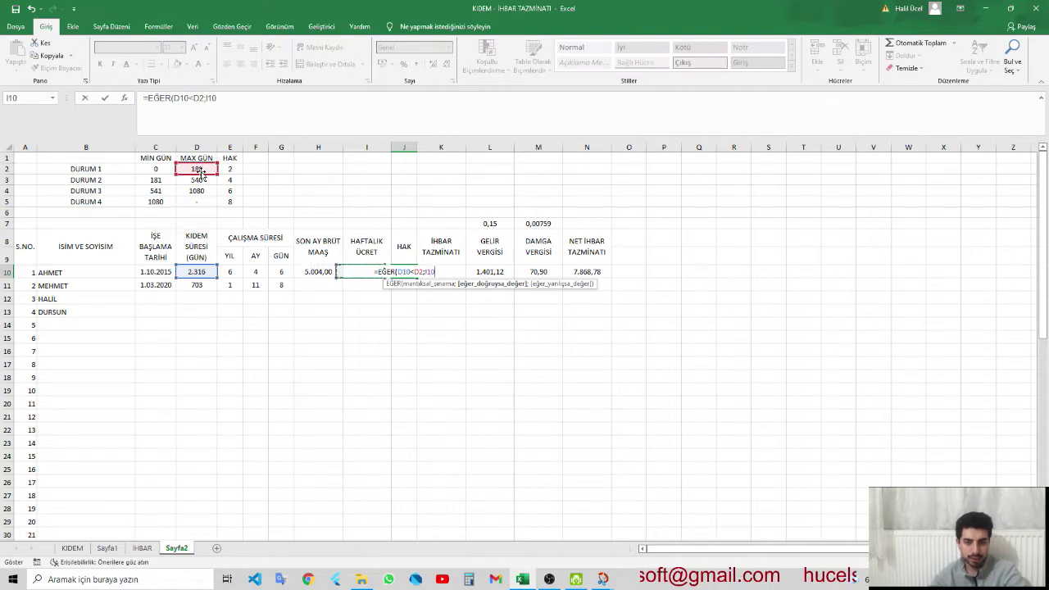
{"action": "key", "text": "Right"}
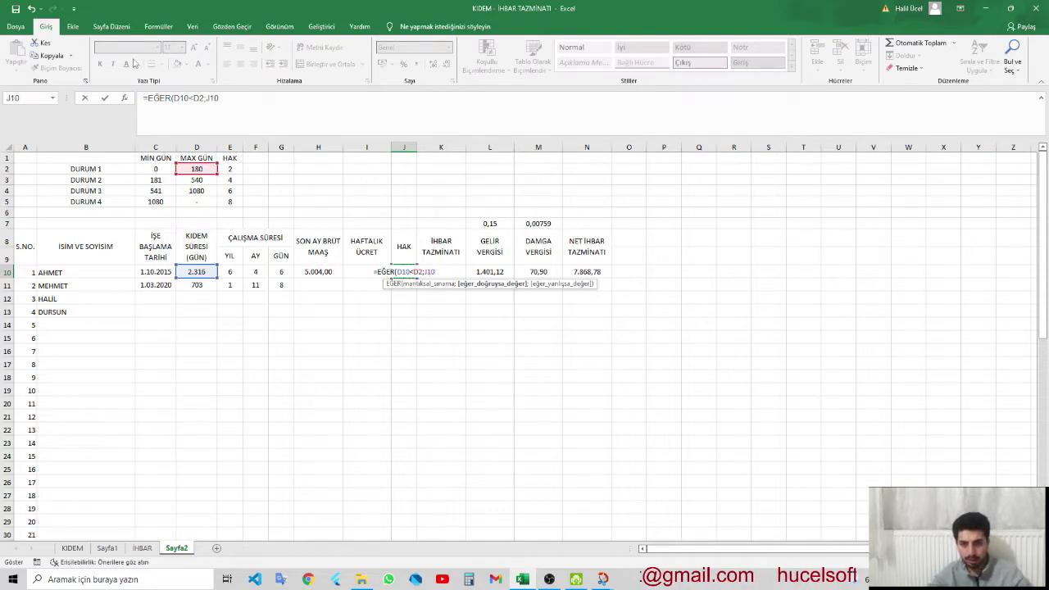
{"action": "left_click", "coordinate": [193, 97]}
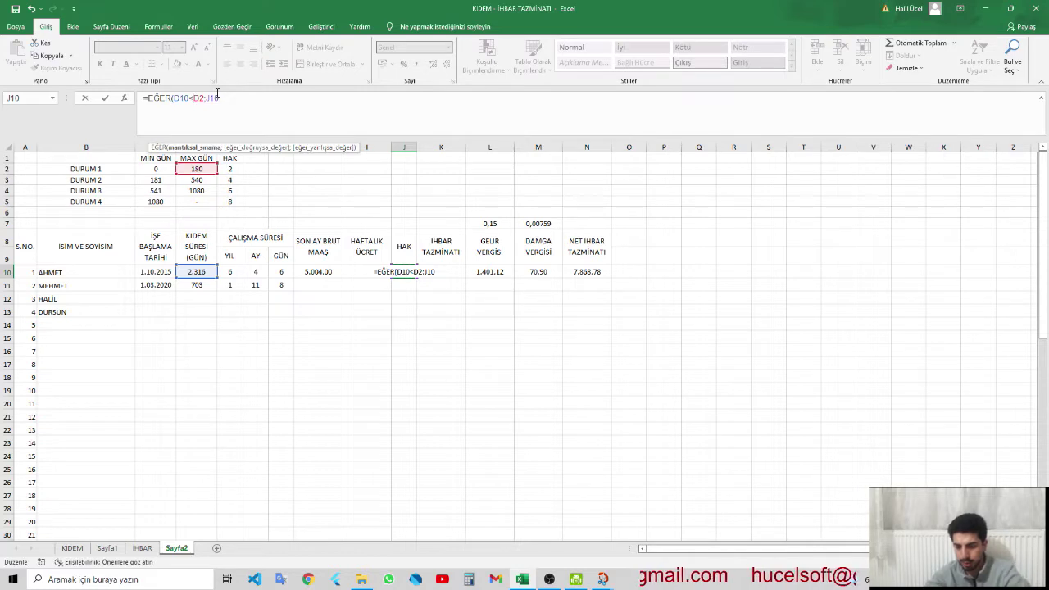
{"action": "type", "text": "="}
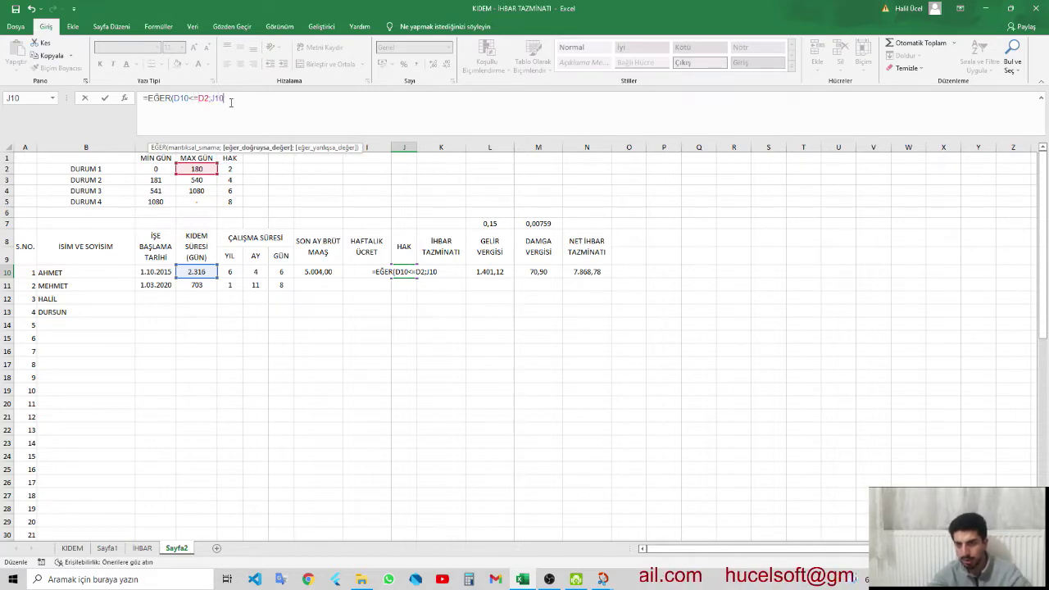
{"action": "key", "text": "BackSpace"}
{"action": "key", "text": "BackSpace"}
{"action": "key", "text": "BackSpace"}
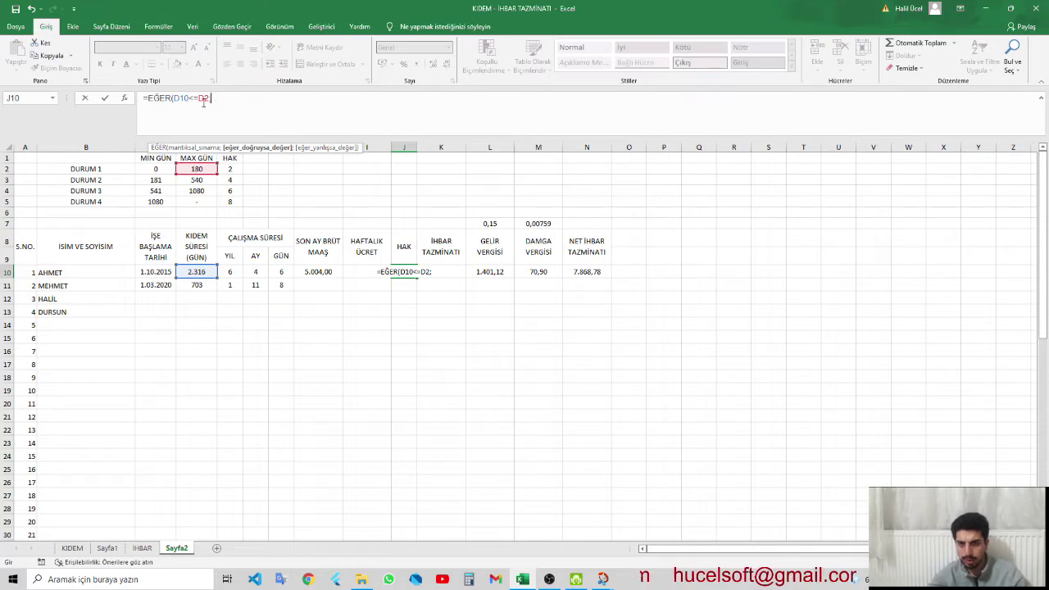
- Anchor the references as $D10 and $D$2, and add $E$2 as the true value
{"action": "left_click", "coordinate": [204, 98]}
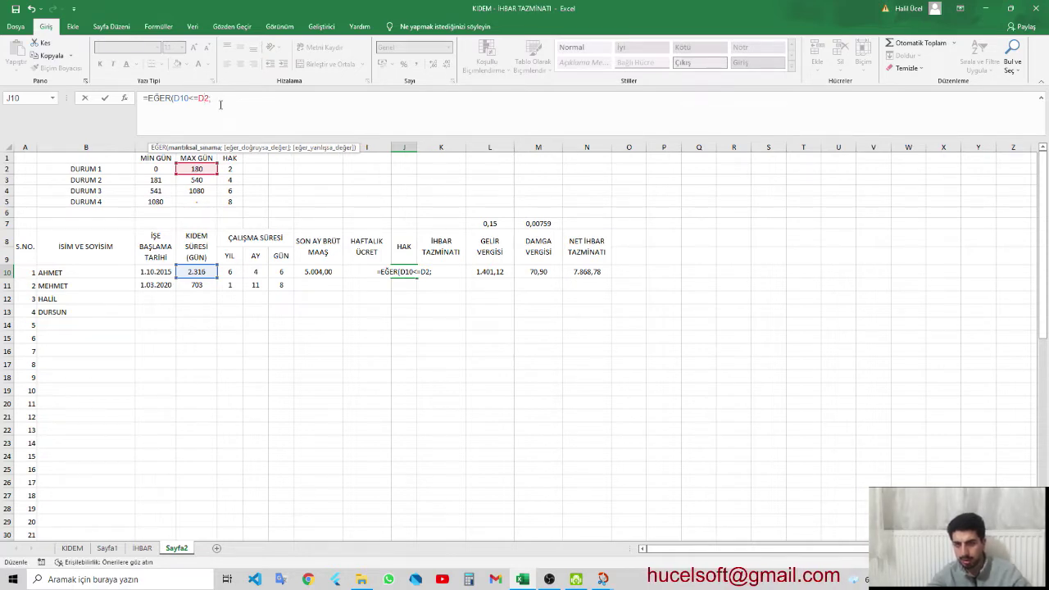
{"action": "left_click_drag", "start_coordinate": [220, 105], "coordinate": [197, 96]}
{"action": "key", "text": "F4"}
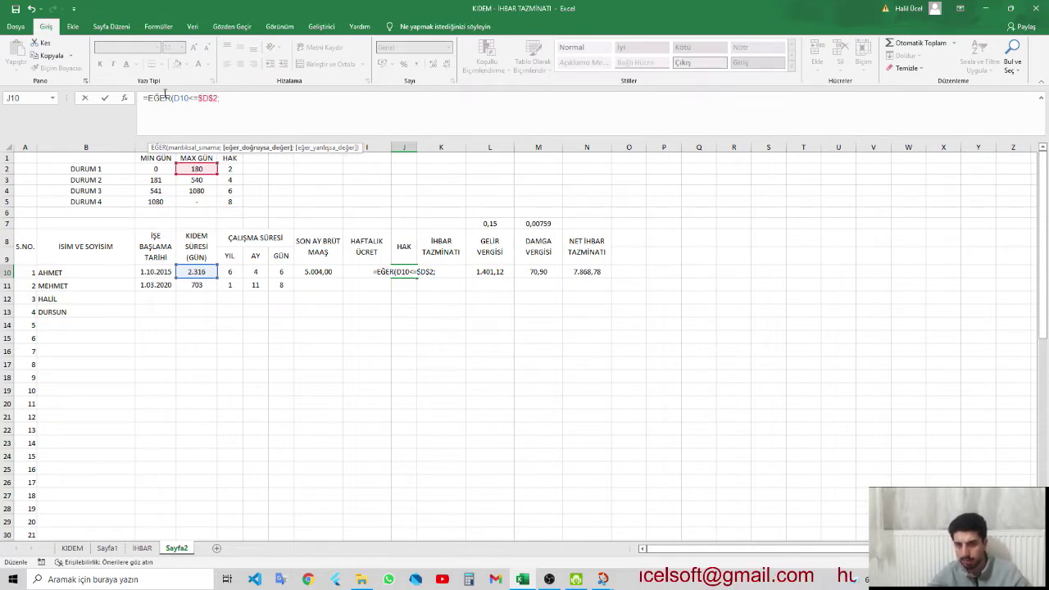
{"action": "left_click", "coordinate": [175, 98]}
{"action": "type", "text": "$"}
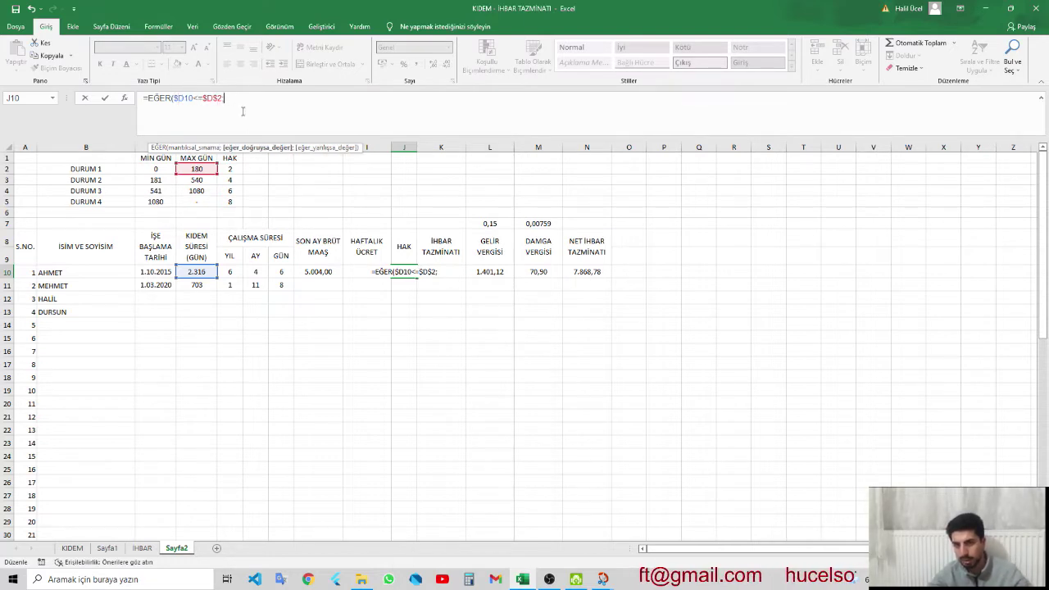
{"action": "left_click", "coordinate": [234, 171]}
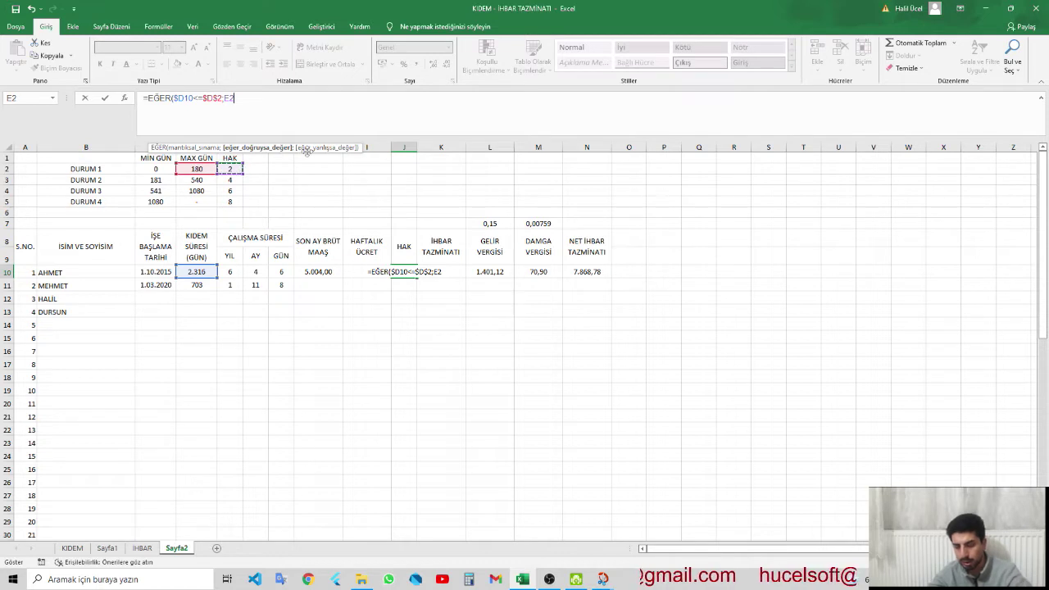
{"action": "type", "text": ";"}
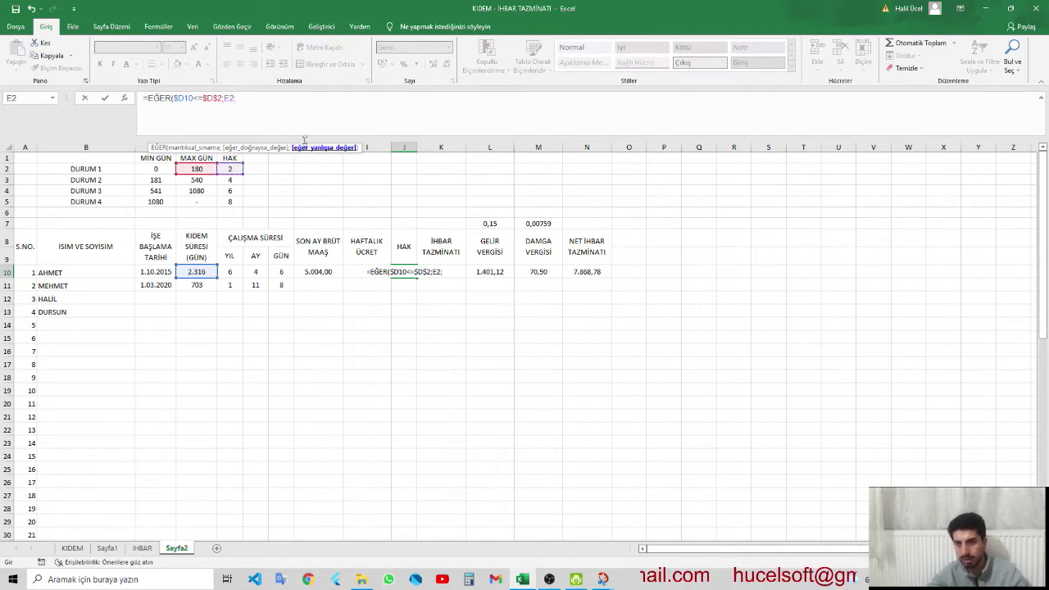
{"action": "left_click", "coordinate": [226, 99]}
{"action": "key", "text": "F4"}
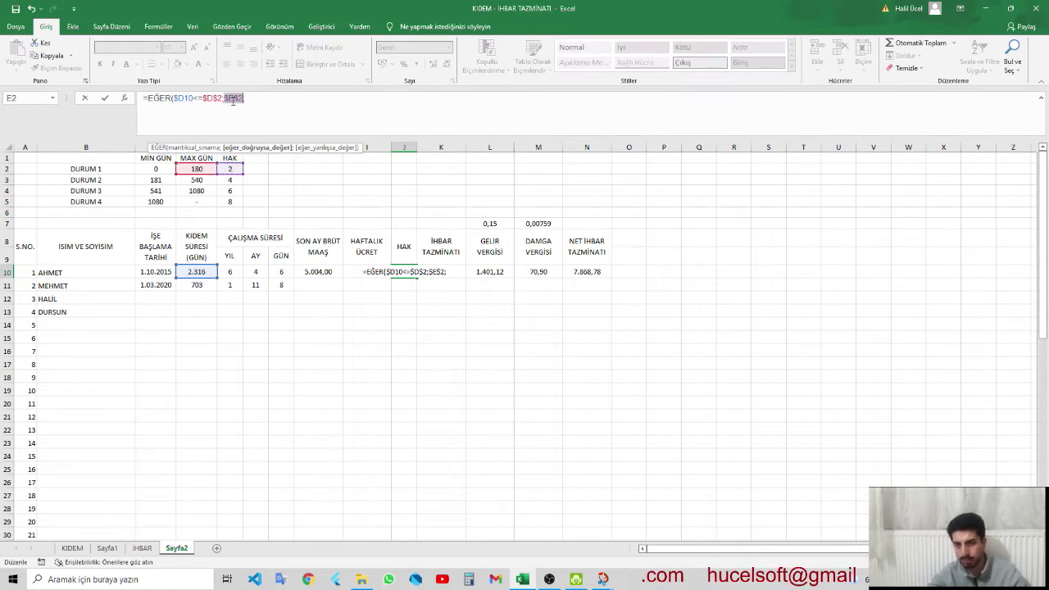
{"action": "type", "text": ";"}
{"action": "key", "text": "alt+Return"}
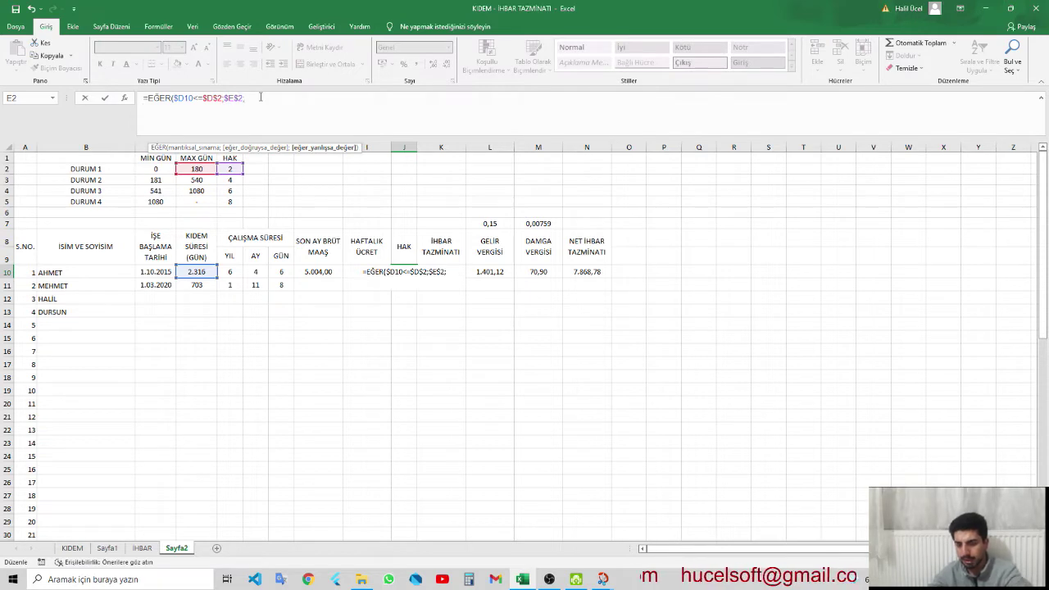
- Start J10's formula with EĞER($D10<=$D$3;$E$3; using absolute references
{"action": "type", "text": "EĞER("}
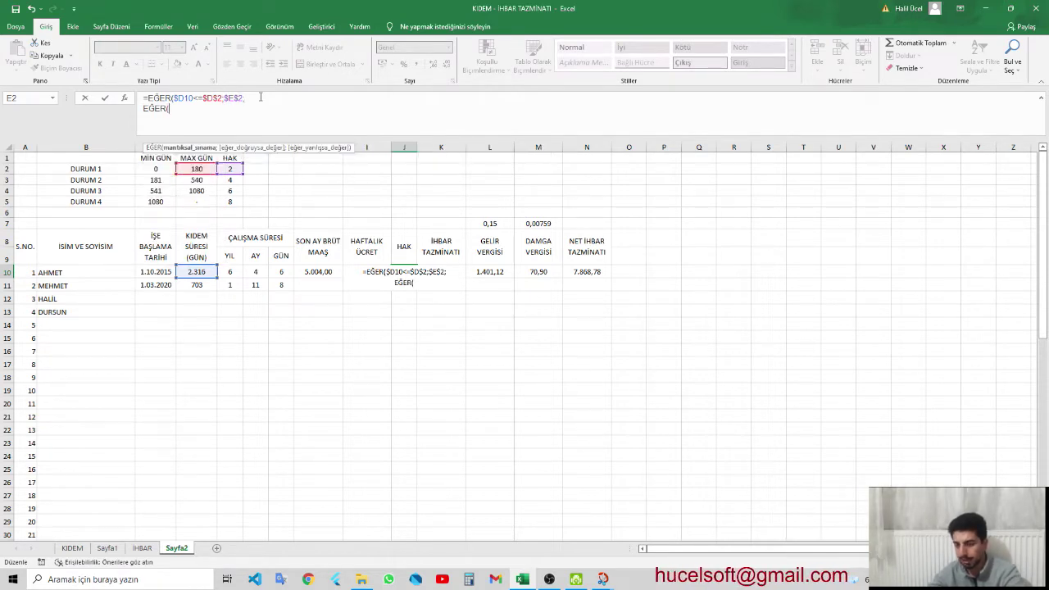
{"action": "type", "text": "$D10"}
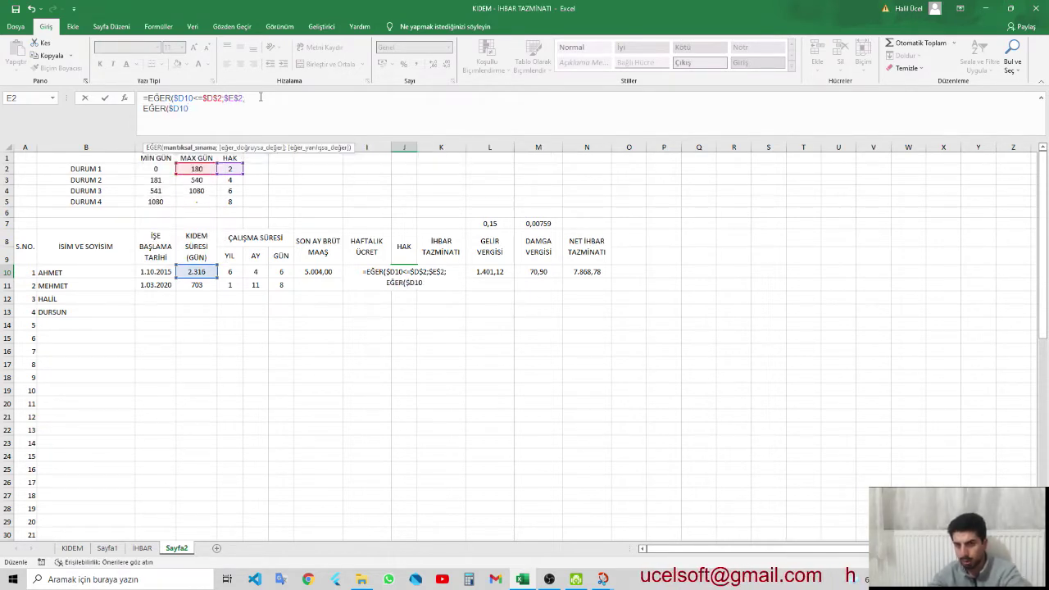
{"action": "type", "text": "<="}
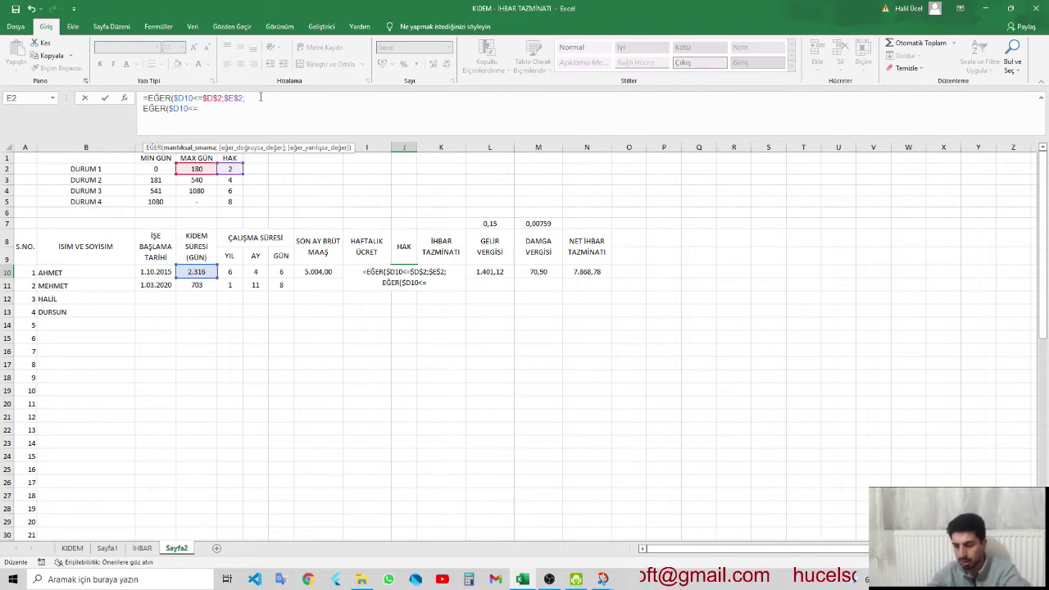
{"action": "type", "text": "$D3"}
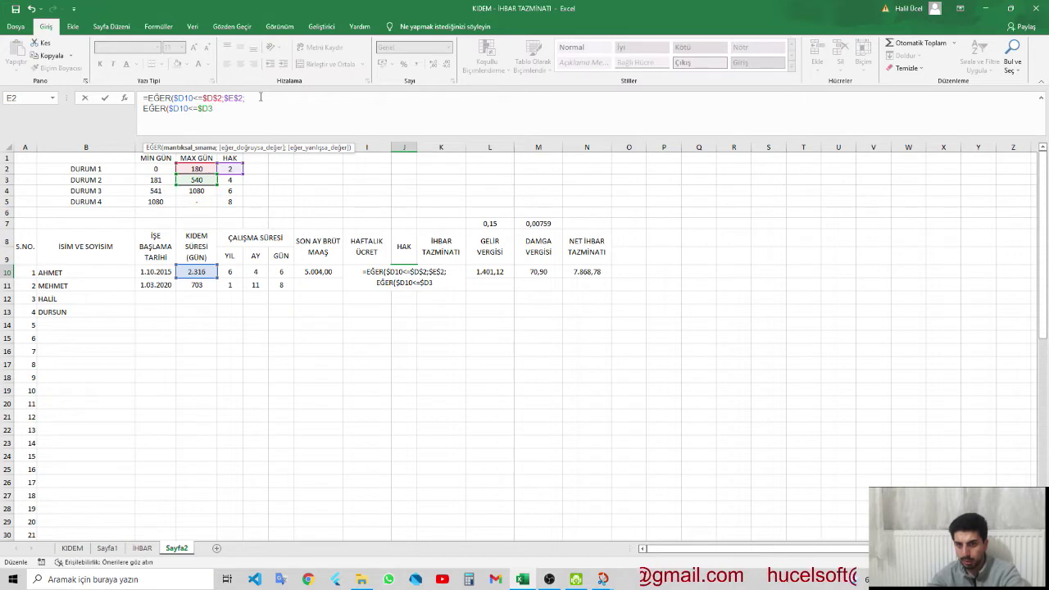
{"action": "key", "text": "F4"}
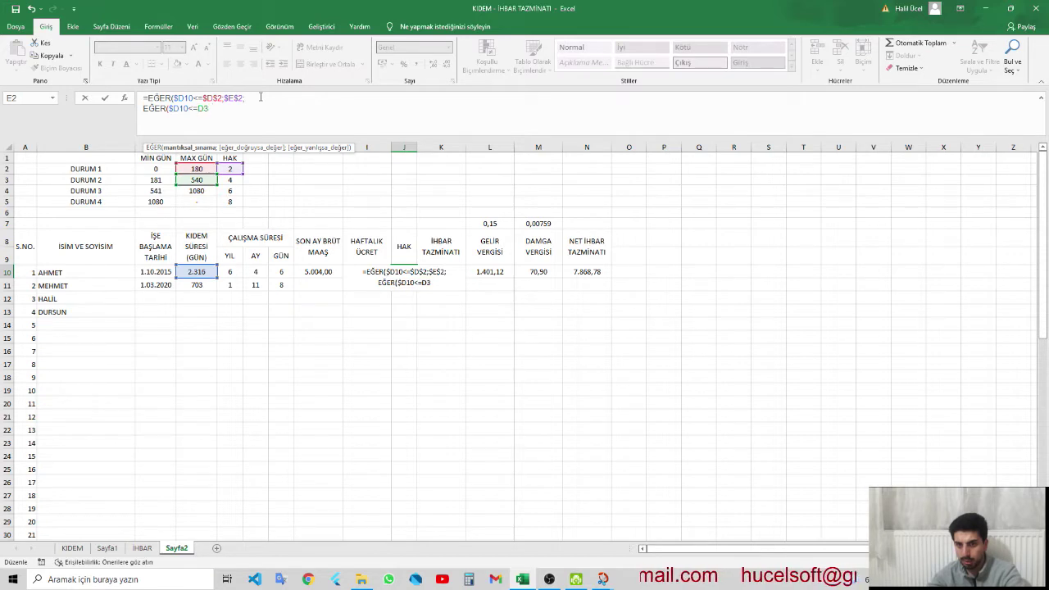
{"action": "key", "text": "F4"}
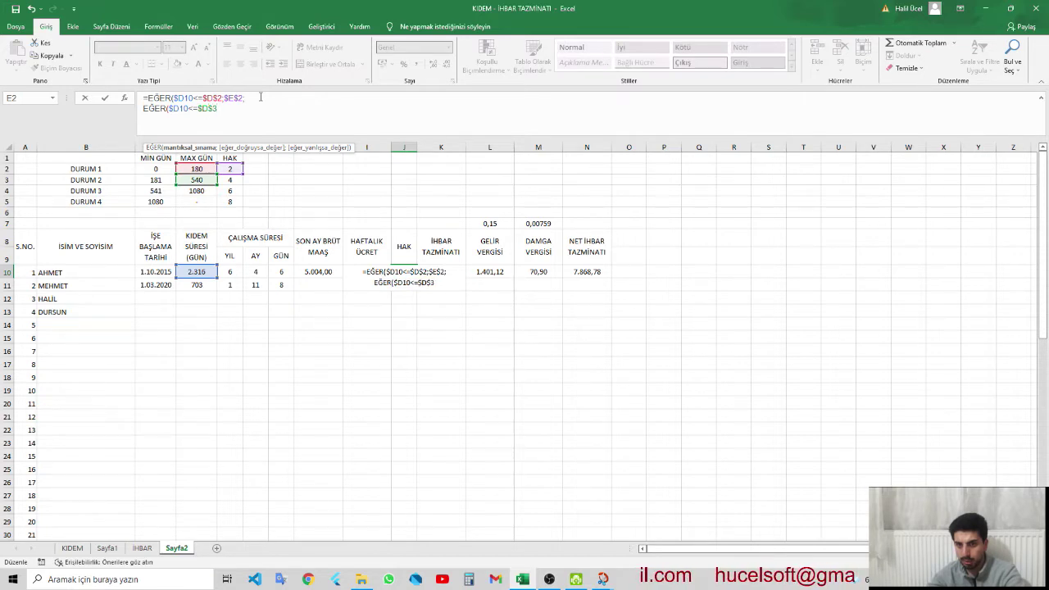
{"action": "type", "text": ";$E$"}
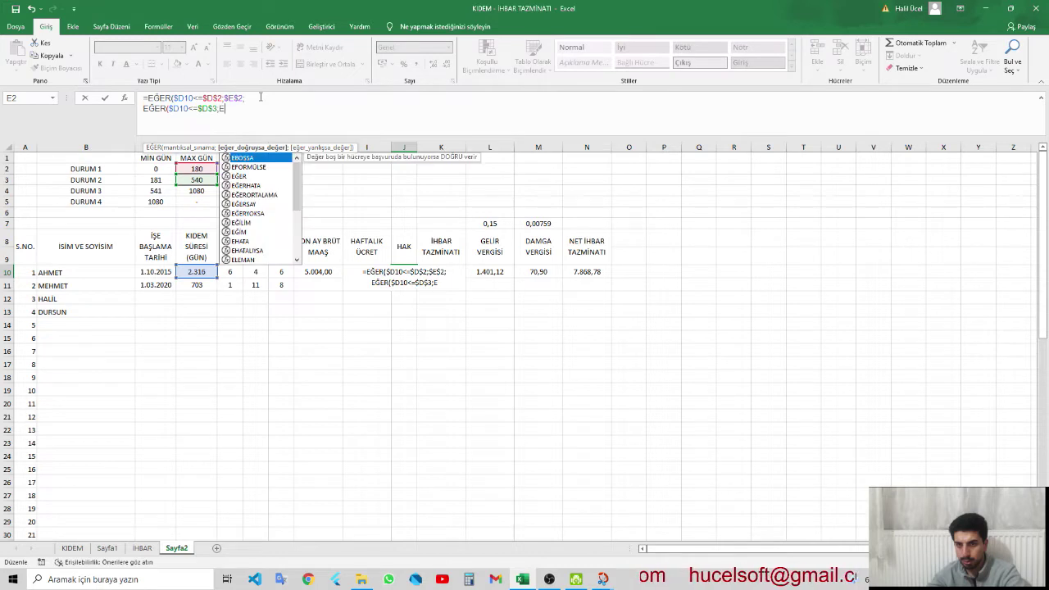
{"action": "type", "text": "3"}
{"action": "key", "text": "F4"}
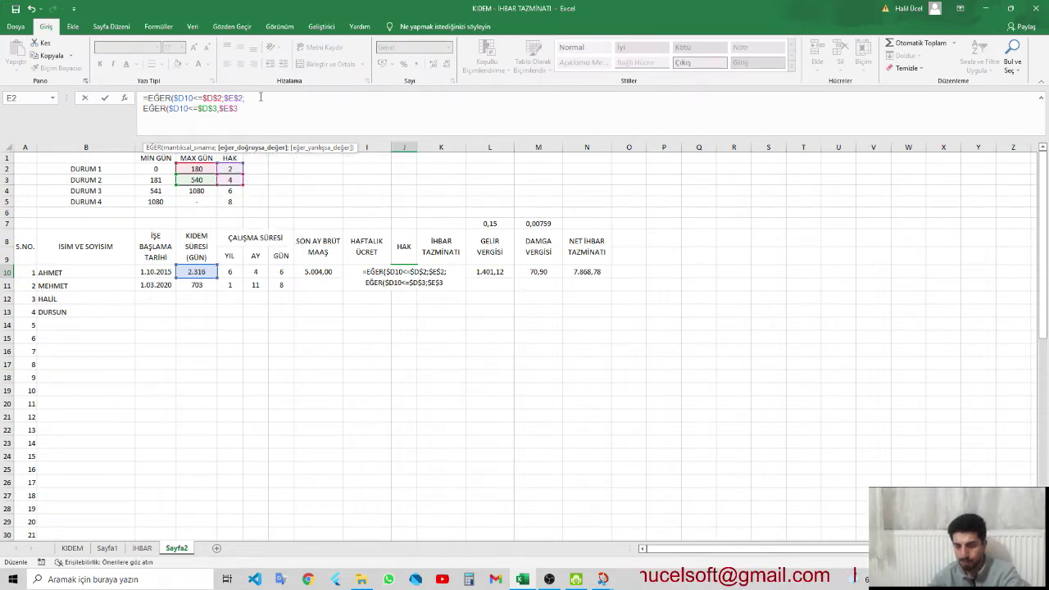
{"action": "type", "text": ";"}
- On a new line, nest EĞER($D10<=$D$4;$E$4;$E$5) and commit so J10 shows 8
{"action": "key", "text": "alt+Return"}
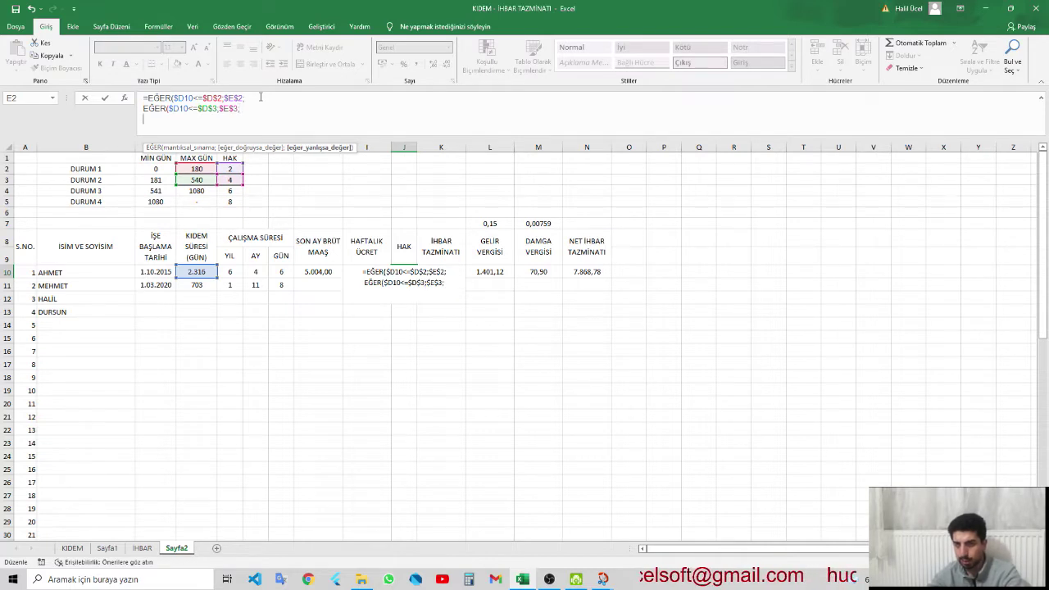
{"action": "type", "text": "EĞER("}
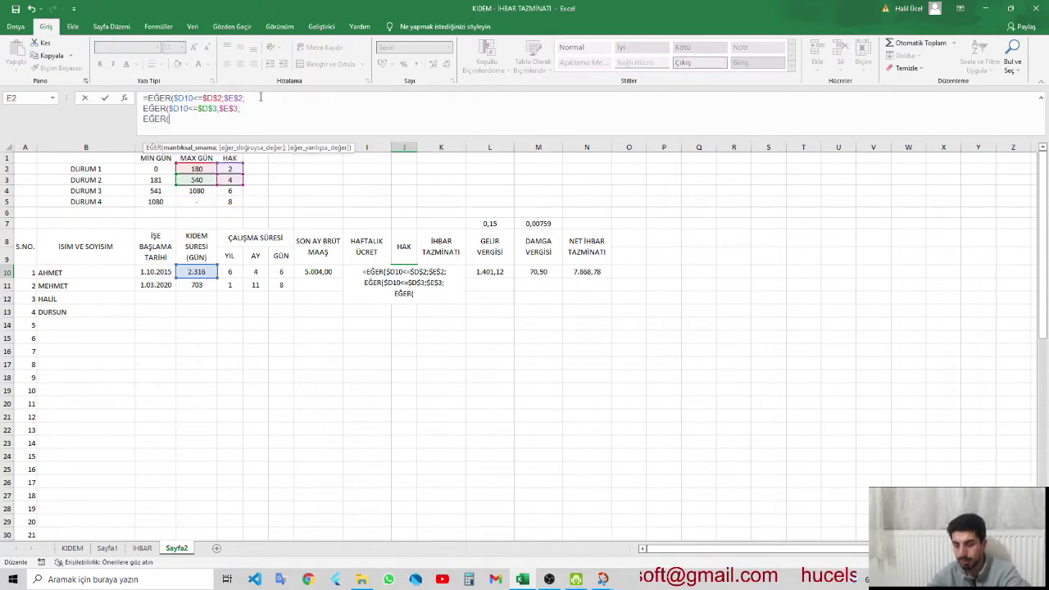
{"action": "type", "text": "$D"}
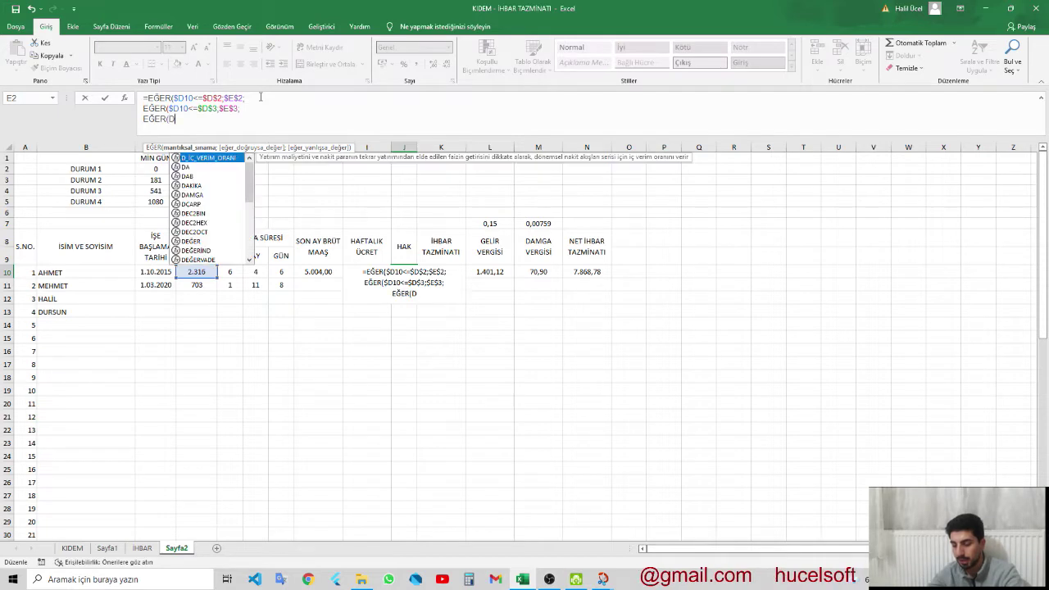
{"action": "type", "text": "10"}
{"action": "key", "text": "F4"}
{"action": "key", "text": "F4"}
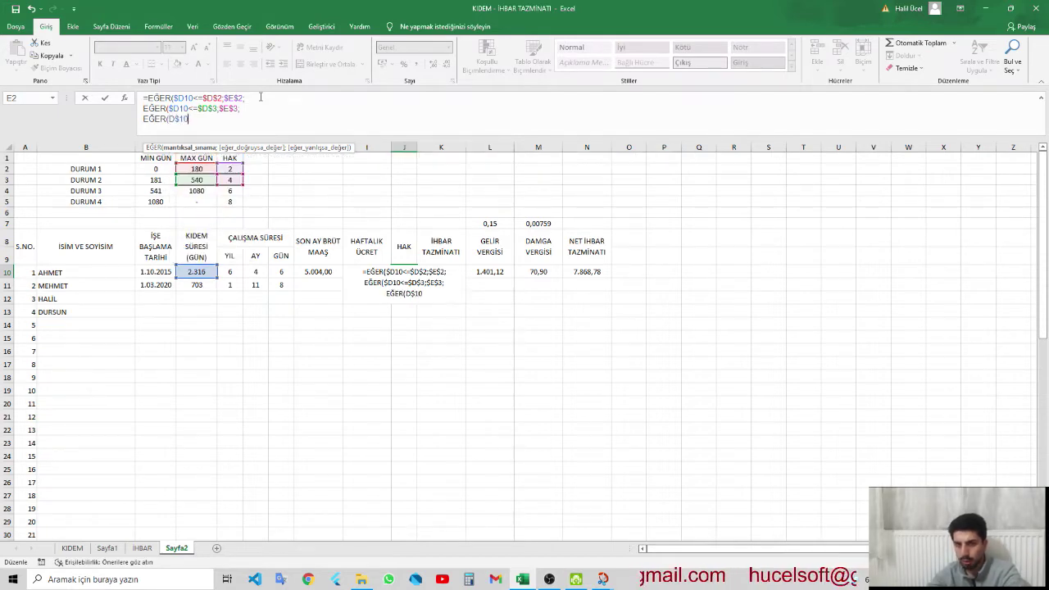
{"action": "type", "text": "<"}
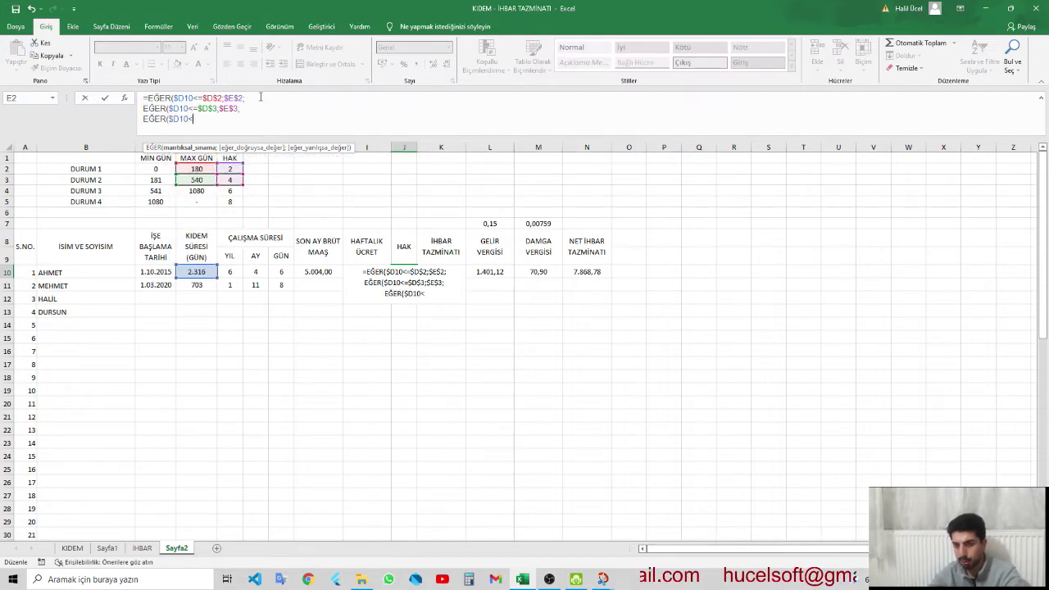
{"action": "type", "text": "="}
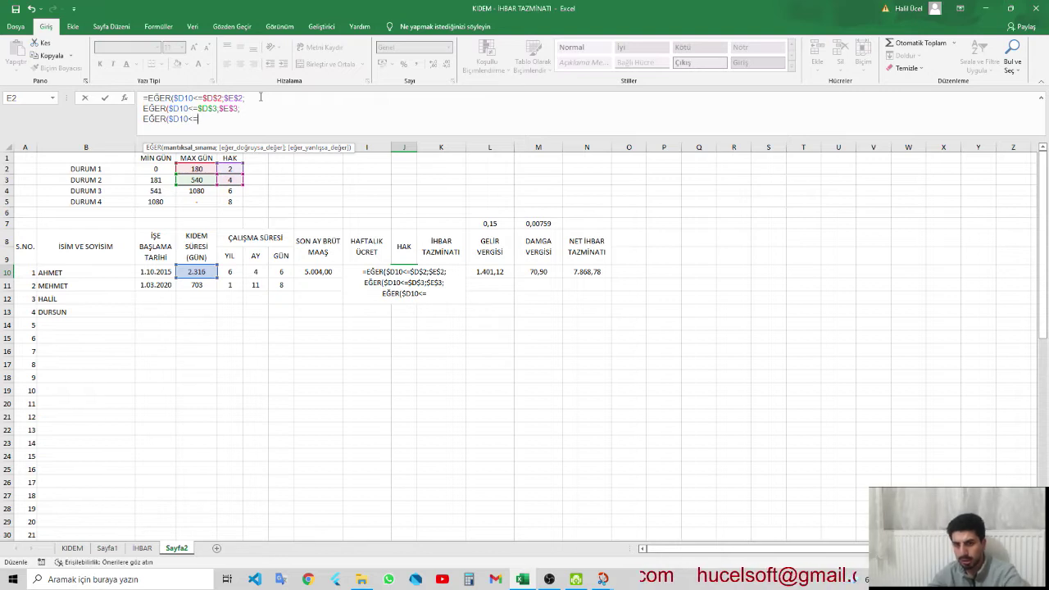
{"action": "type", "text": "D4"}
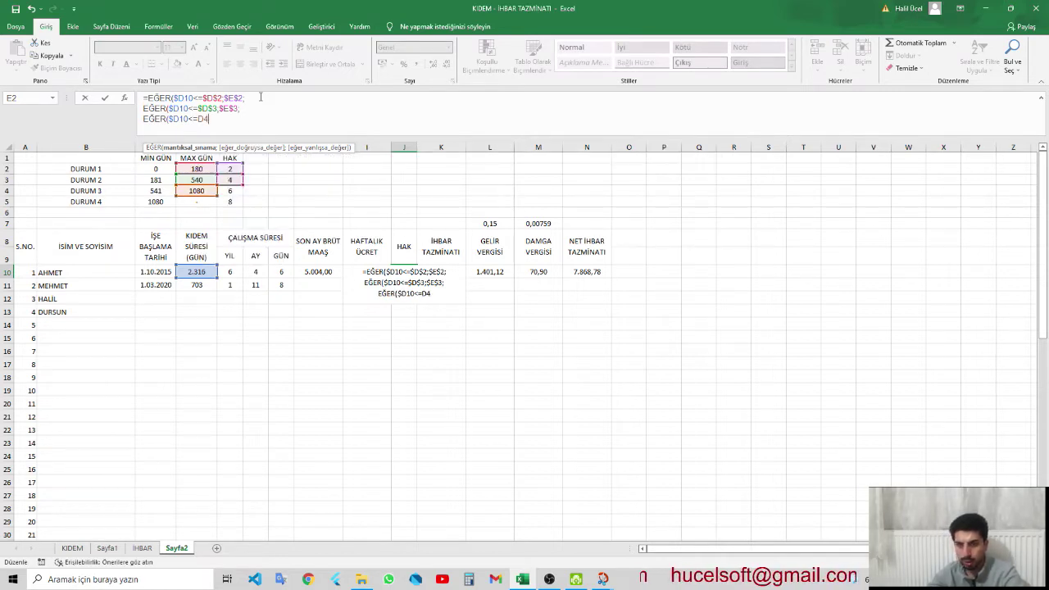
{"action": "key", "text": "F4"}
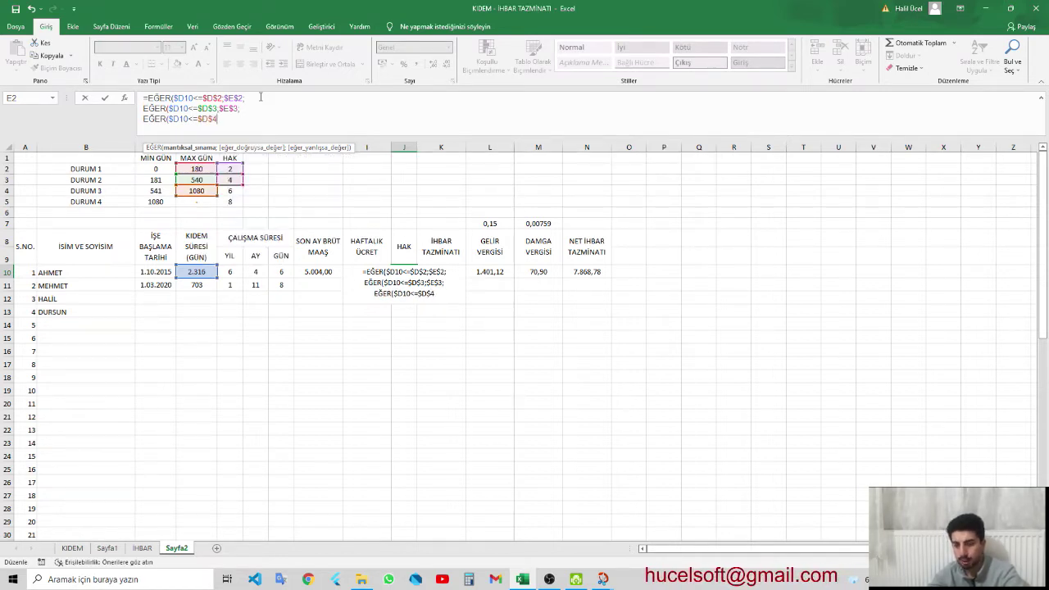
{"action": "type", "text": ";E4"}
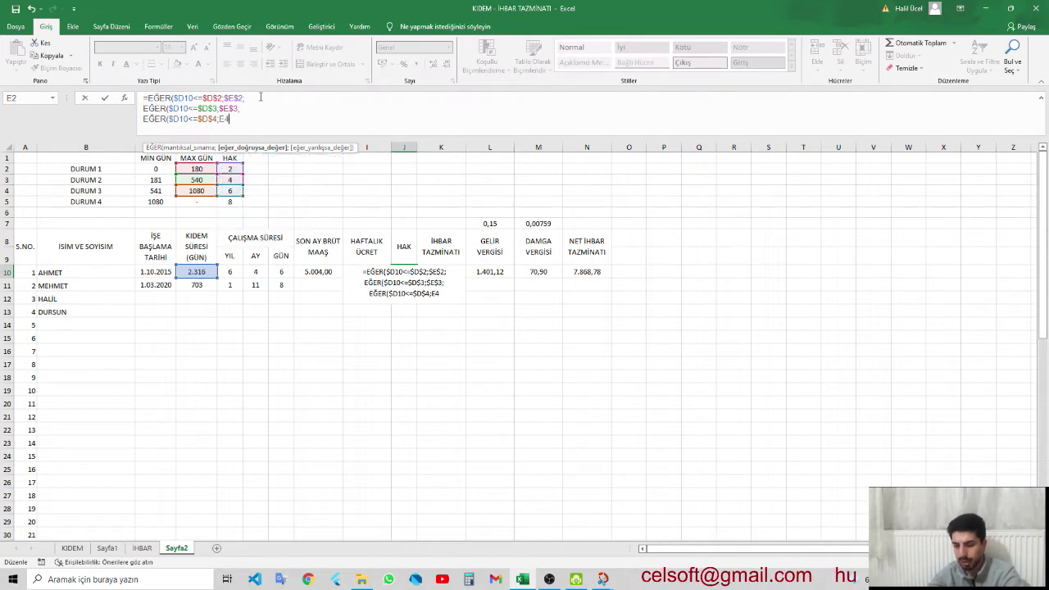
{"action": "key", "text": "F4"}
{"action": "type", "text": ";"}
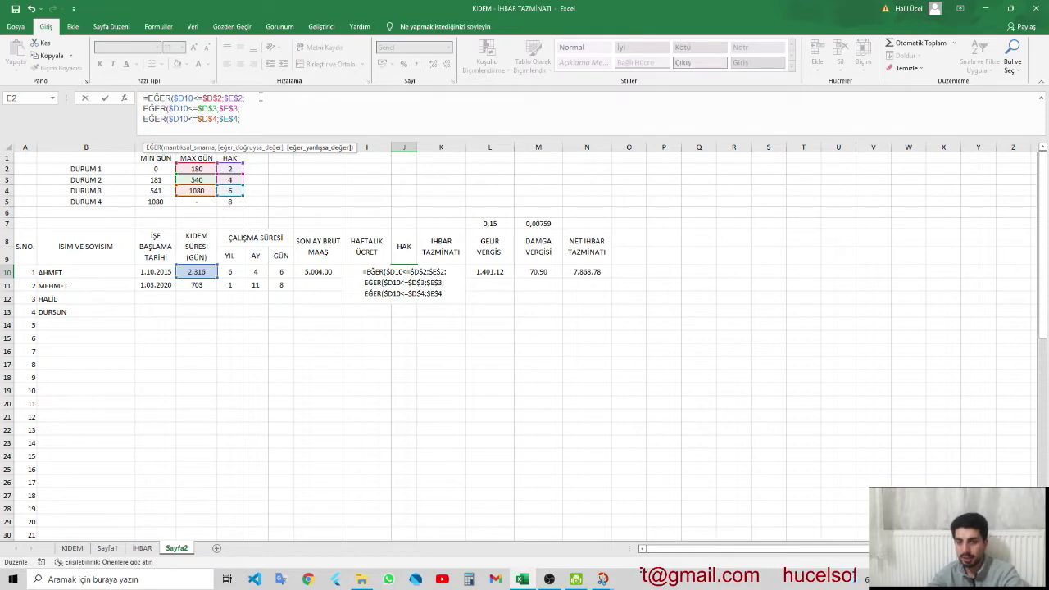
{"action": "type", "text": "E"}
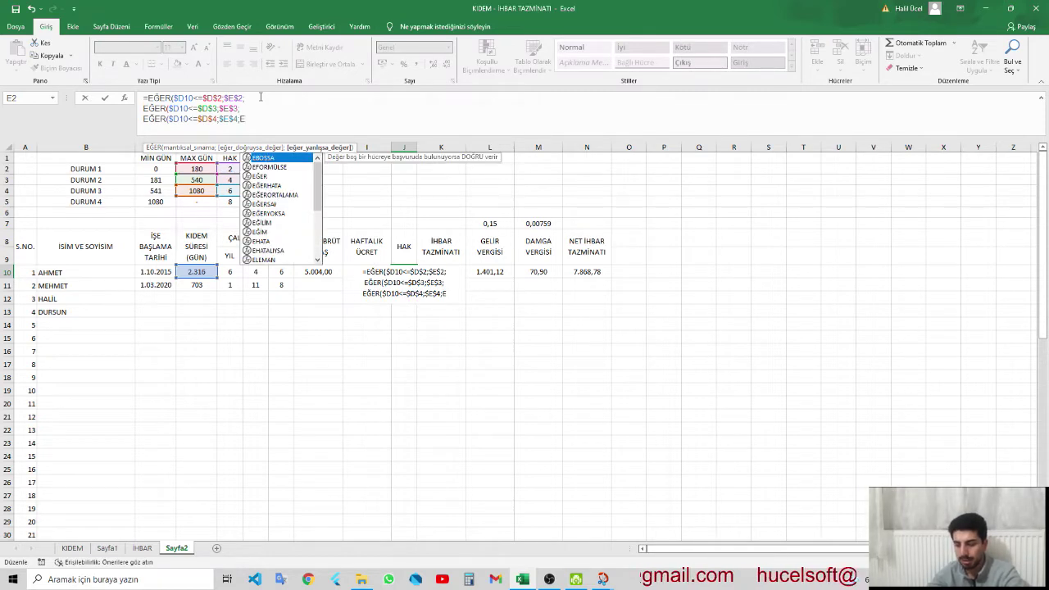
{"action": "type", "text": "5"}
{"action": "key", "text": "F4"}
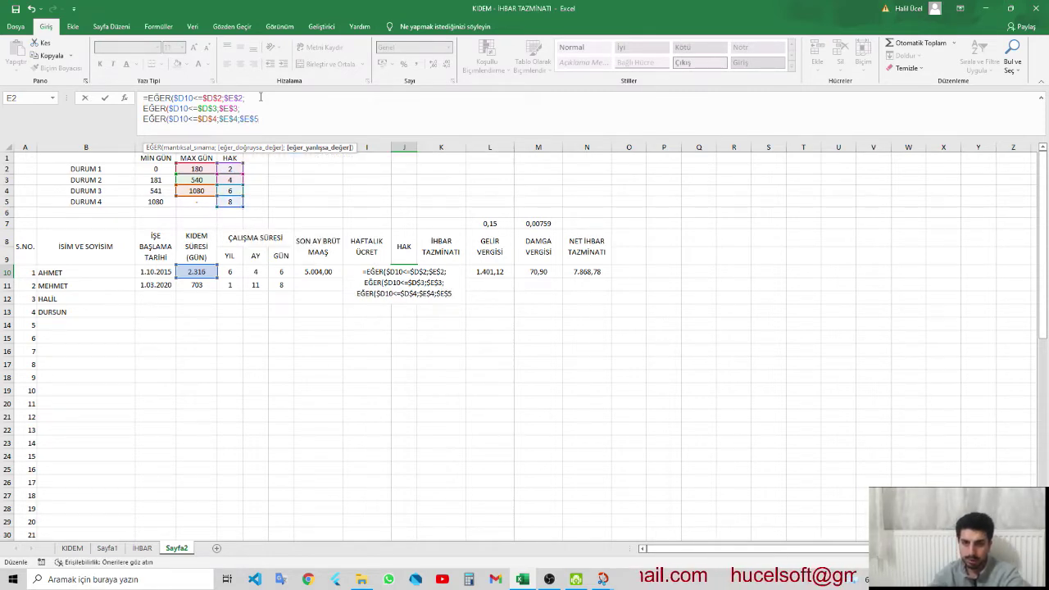
{"action": "key", "text": "Return"}
{"action": "key", "text": "Return"}
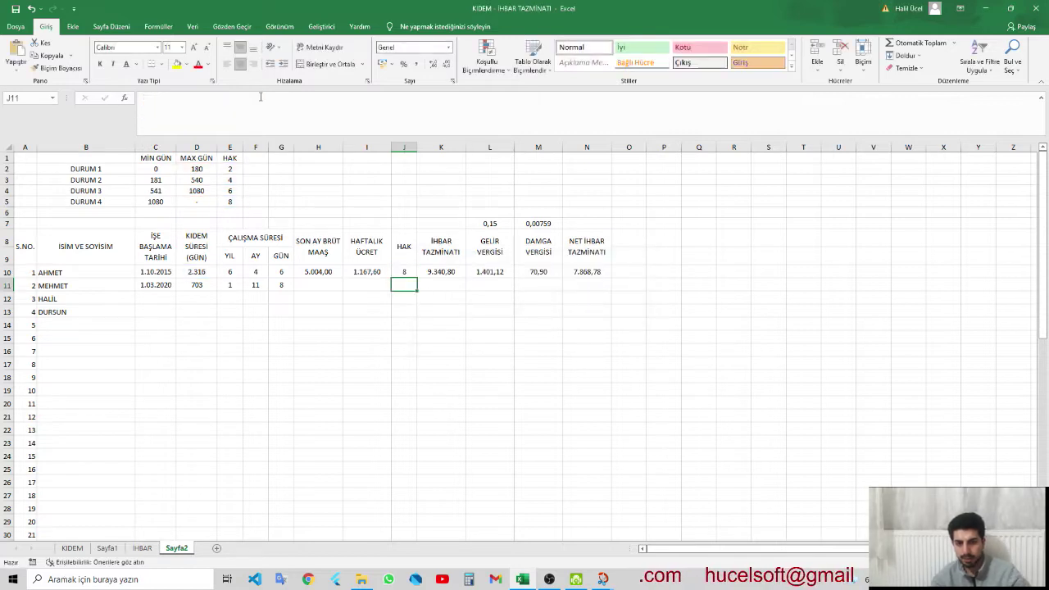
- Fill J10's HAK formula down to J11, showing 6, and check the DURUM limits and K10
{"action": "left_click", "coordinate": [396, 274]}
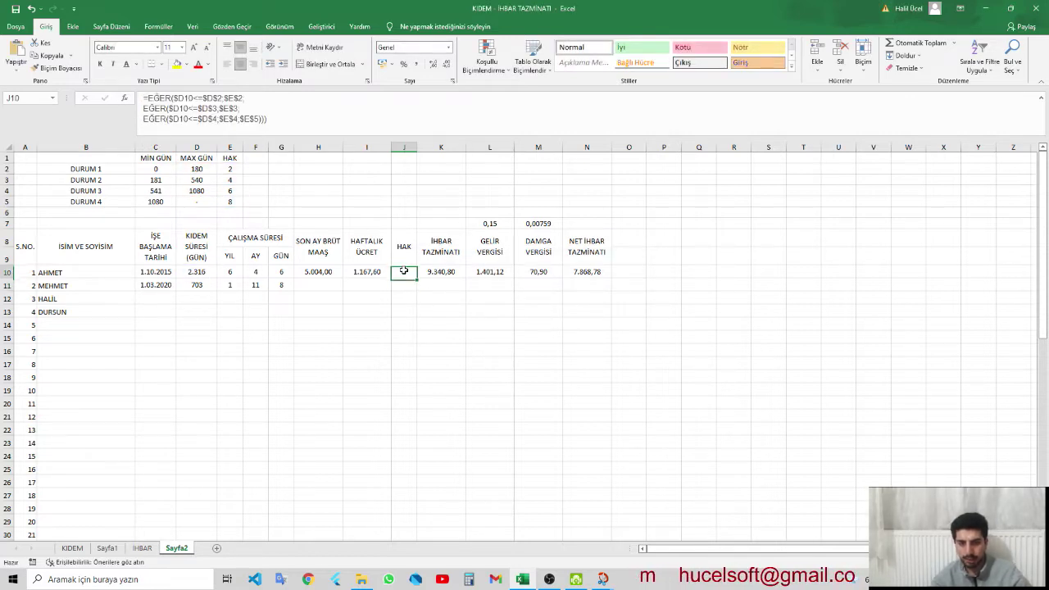
{"action": "left_click_drag", "start_coordinate": [417, 278], "coordinate": [416, 290]}
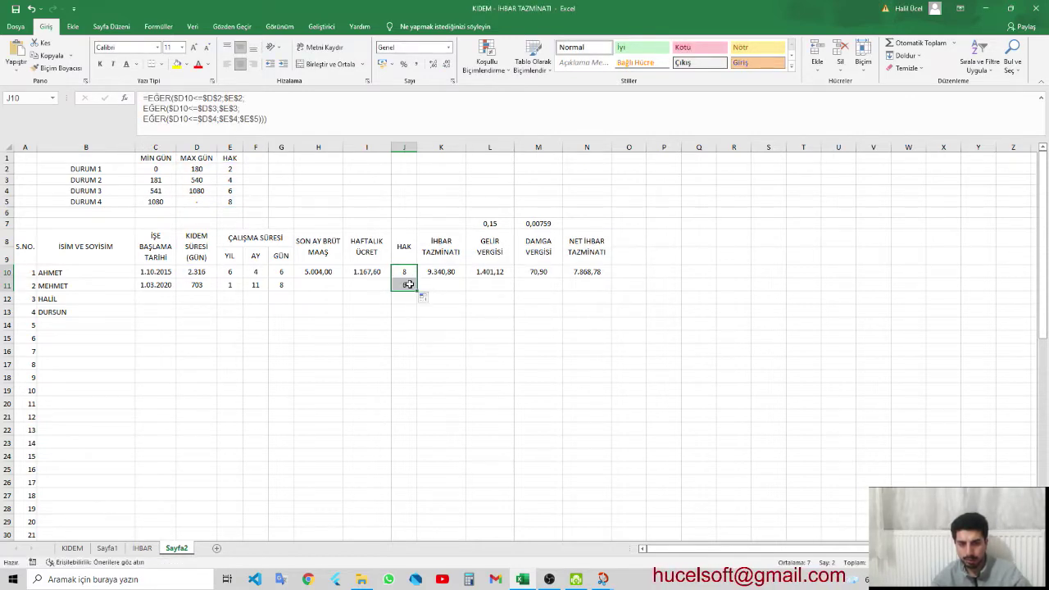
{"action": "left_click", "coordinate": [408, 284]}
{"action": "key", "text": "Left"}
{"action": "key", "text": "Left"}
{"action": "key", "text": "Left"}
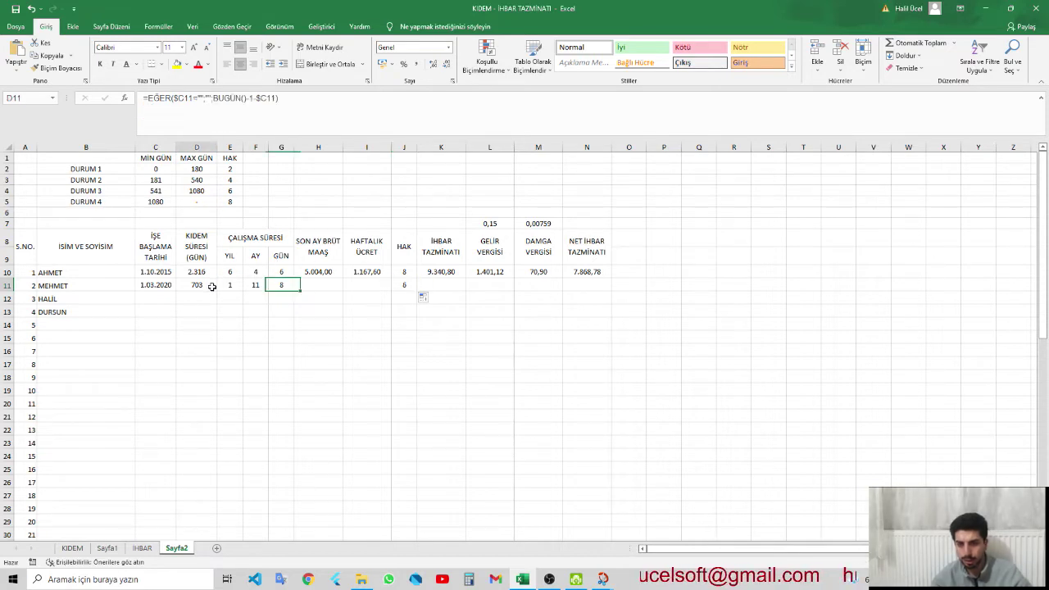
{"action": "key", "text": "Left"}
{"action": "key", "text": "Left"}
{"action": "key", "text": "Left"}
{"action": "left_click_drag", "start_coordinate": [175, 191], "coordinate": [195, 197]}
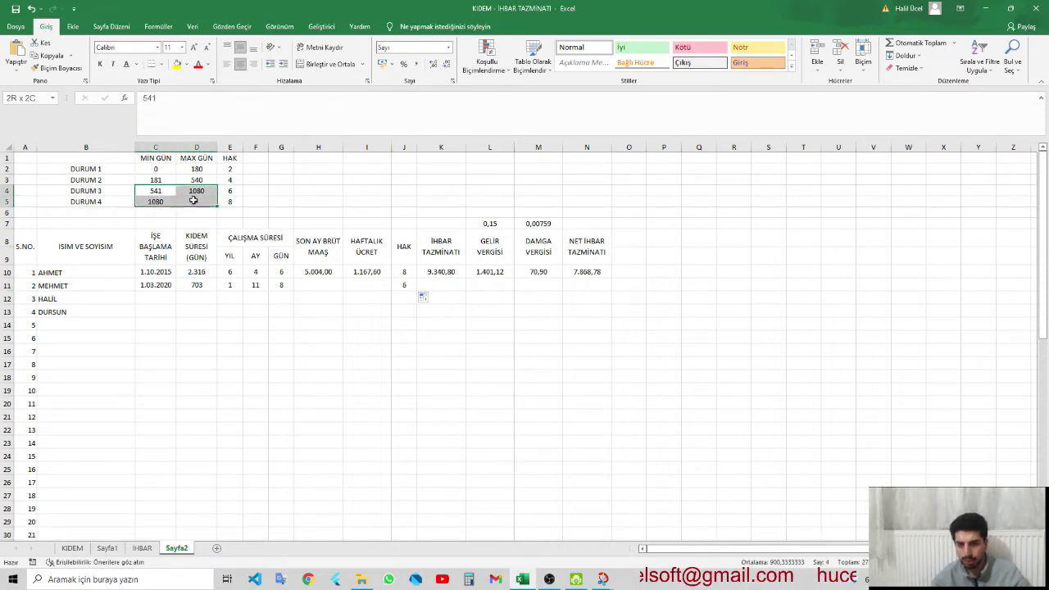
{"action": "left_click", "coordinate": [225, 182]}
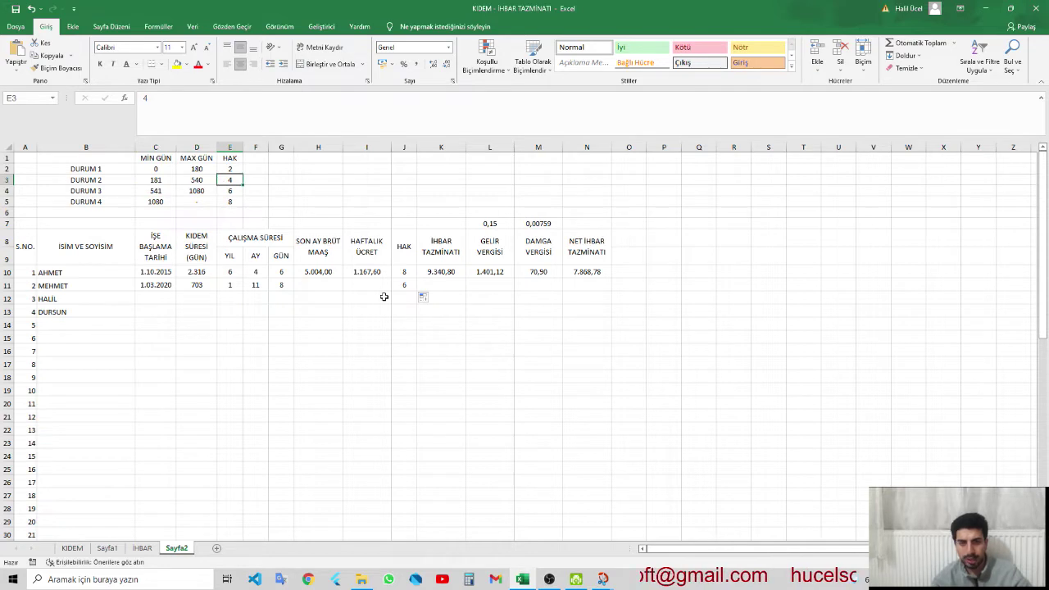
{"action": "left_click", "coordinate": [422, 276]}
- Enter a test salary of 500 in H11, delete it, and recheck DURUM 2's MAX GÜN
{"action": "left_click", "coordinate": [336, 283]}
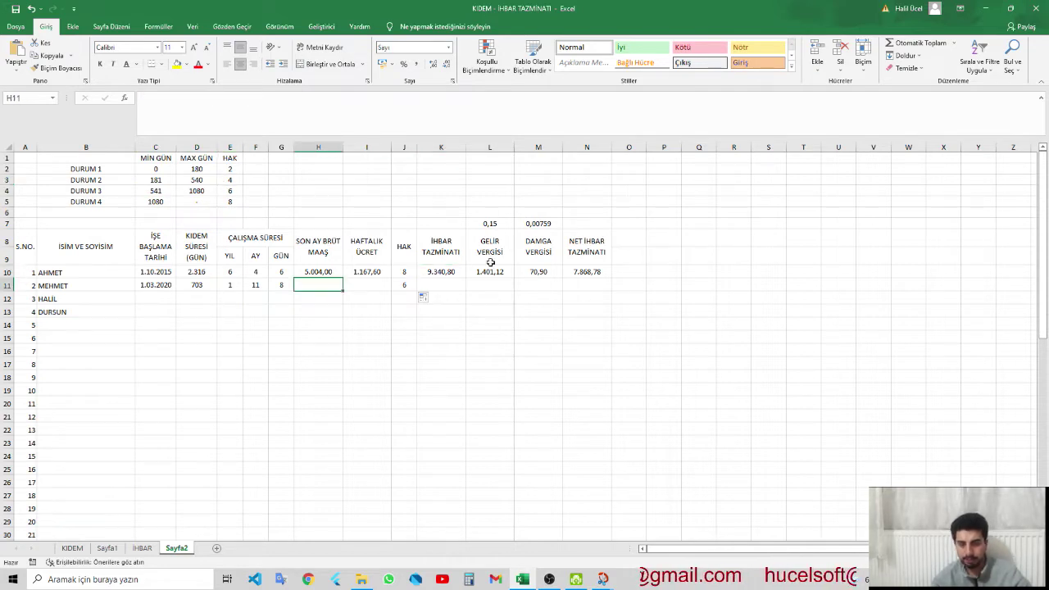
{"action": "type", "text": "500"}
{"action": "key", "text": "Return"}
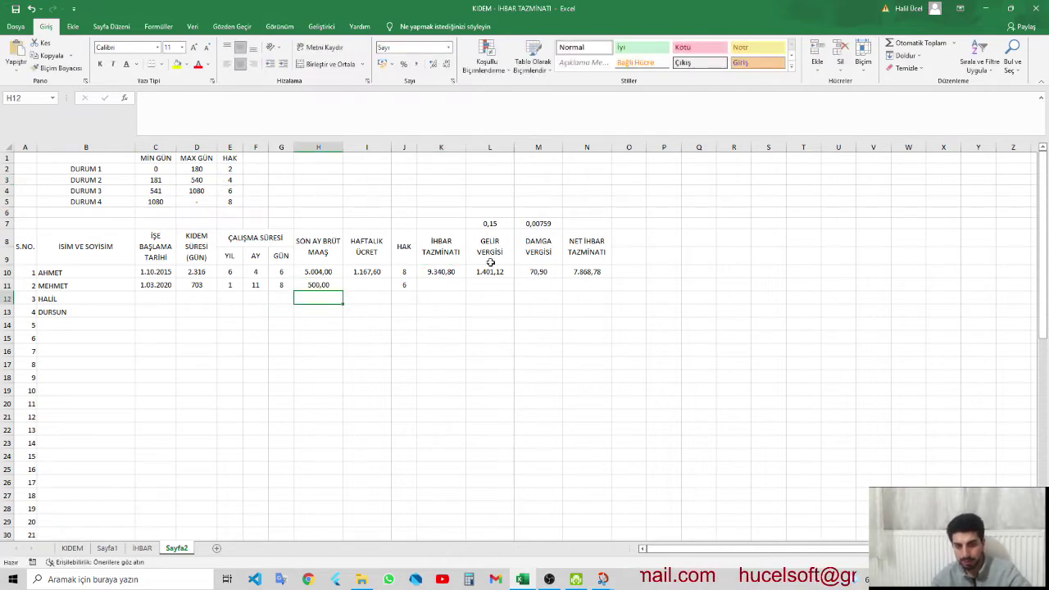
{"action": "left_click", "coordinate": [332, 283]}
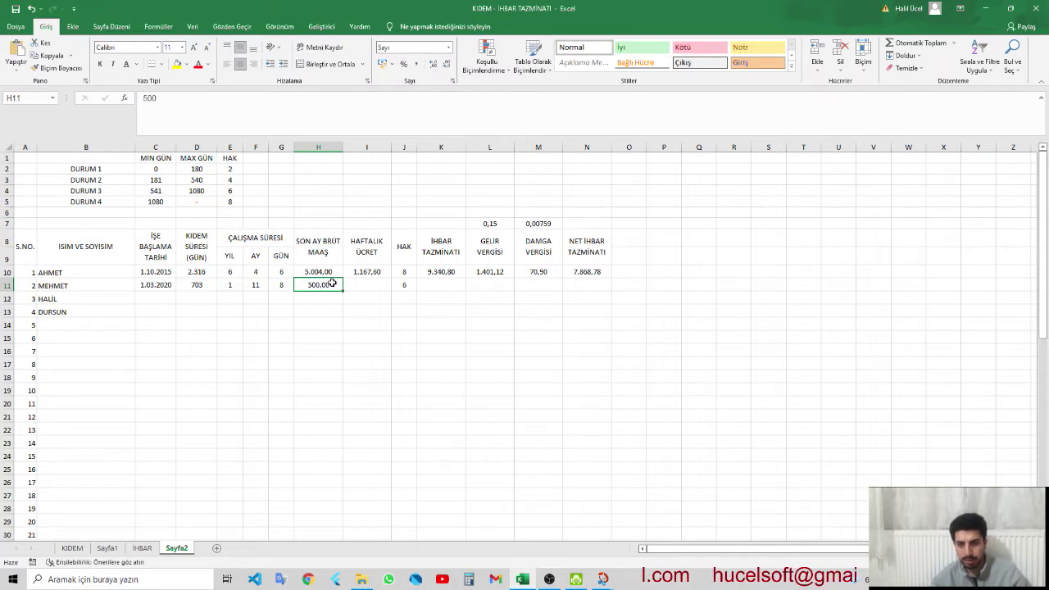
{"action": "key", "text": "Delete"}
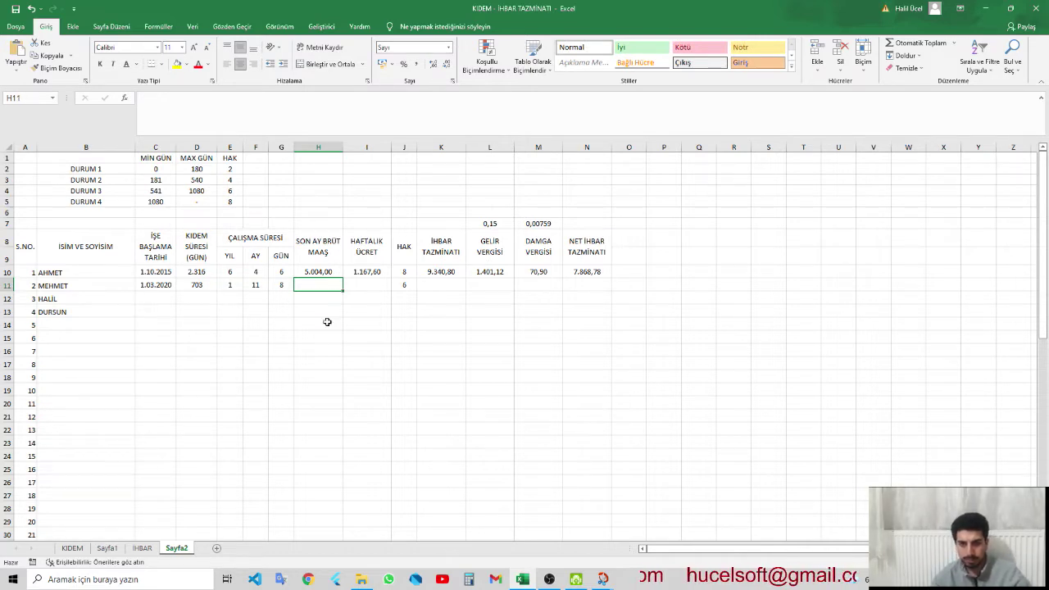
{"action": "left_click", "coordinate": [327, 322]}
{"action": "left_click", "coordinate": [190, 181]}
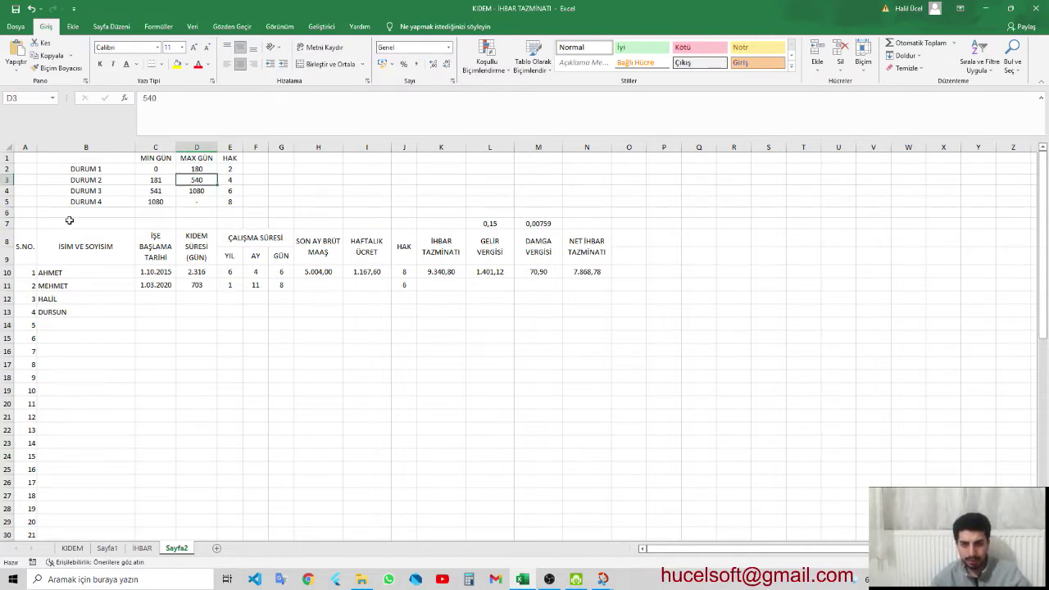
{"action": "left_click", "coordinate": [7, 224]}
- Insert a row above the tax rates and merge A7:N7 with the title İHBAR TAZMİNATI TABLOSU
{"action": "right_click", "coordinate": [7, 224]}
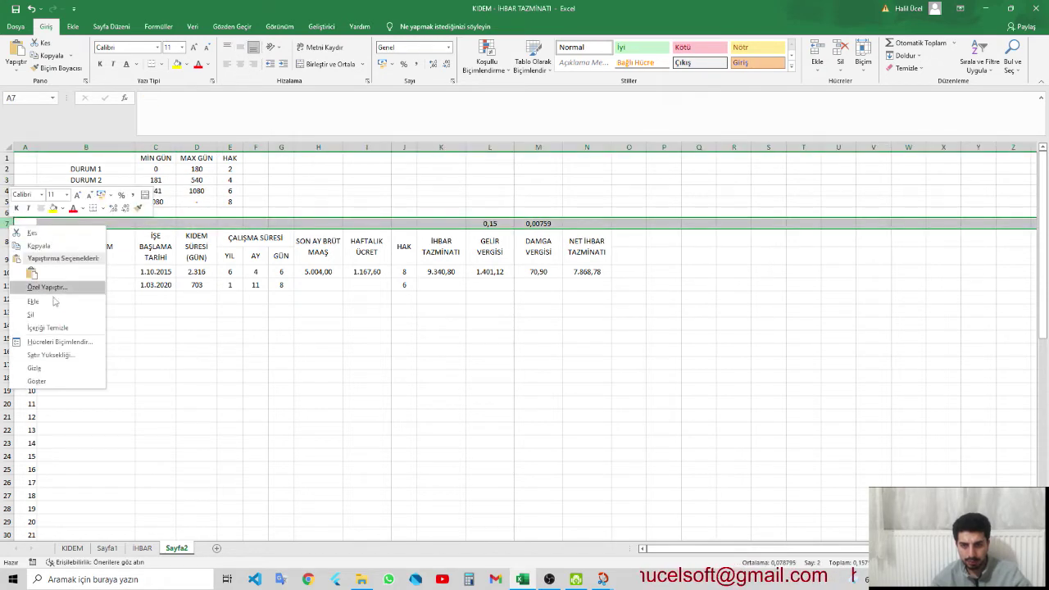
{"action": "key", "text": "Escape"}
{"action": "key", "text": "ctrl+plus"}
{"action": "left_click", "coordinate": [112, 236]}
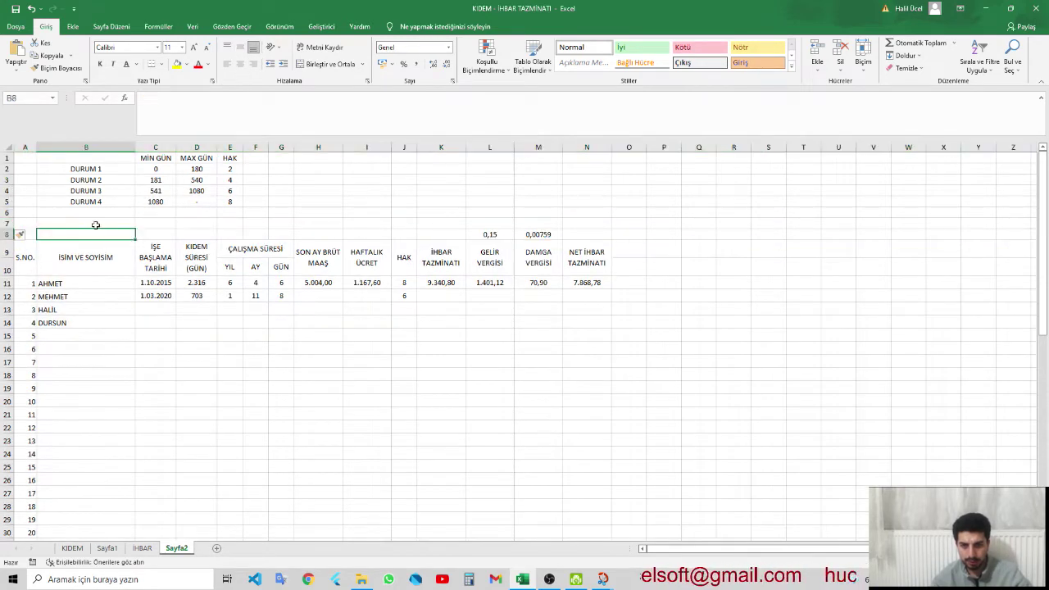
{"action": "left_click_drag", "start_coordinate": [38, 222], "coordinate": [606, 224]}
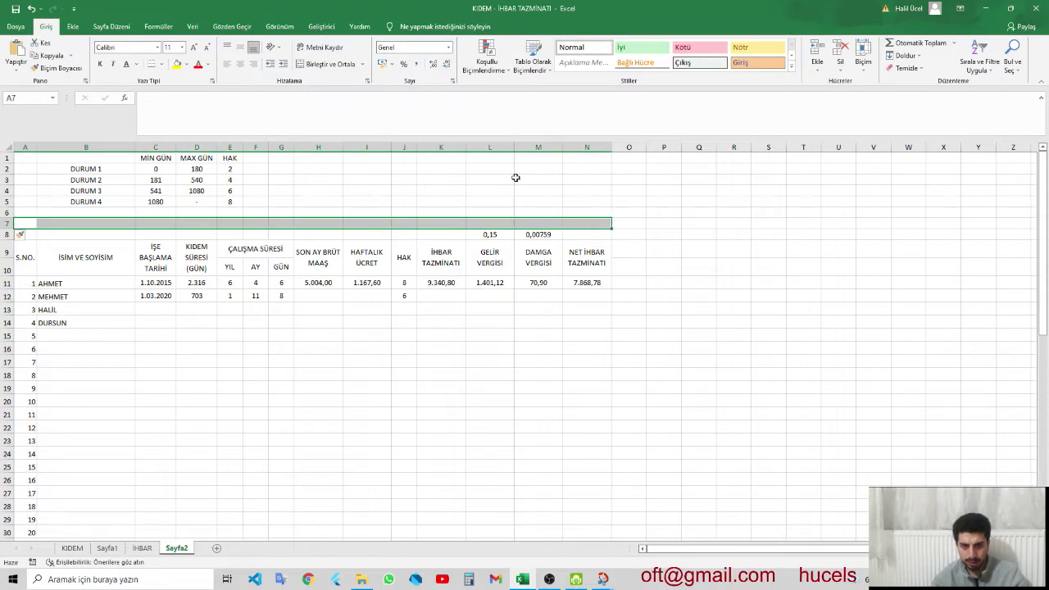
{"action": "left_click", "coordinate": [324, 65]}
{"action": "type", "text": "İ"}
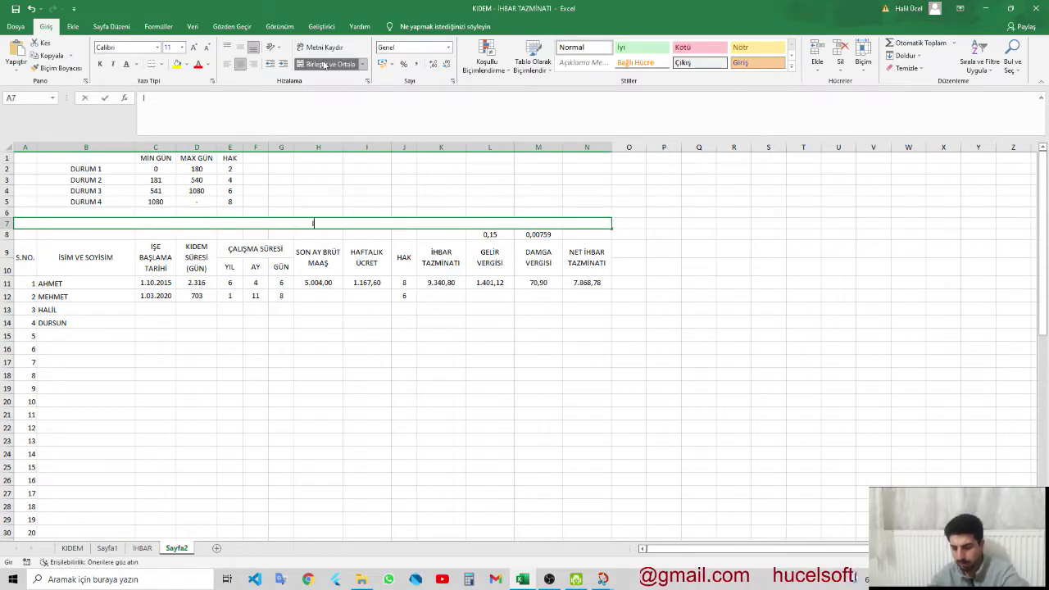
{"action": "type", "text": "HBAR TAZMİ"}
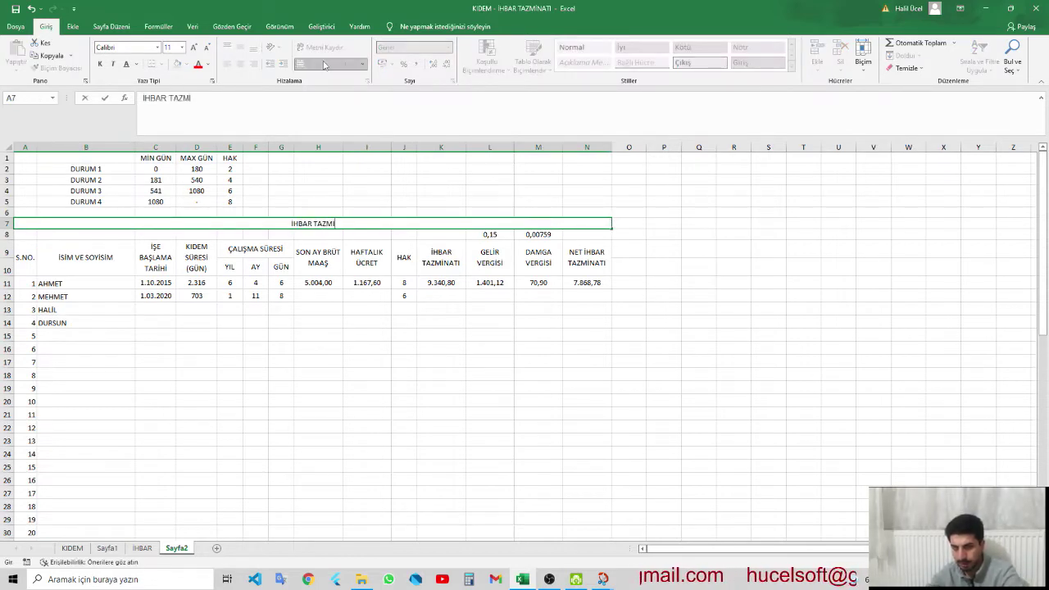
{"action": "type", "text": "NATI TABLOSU"}
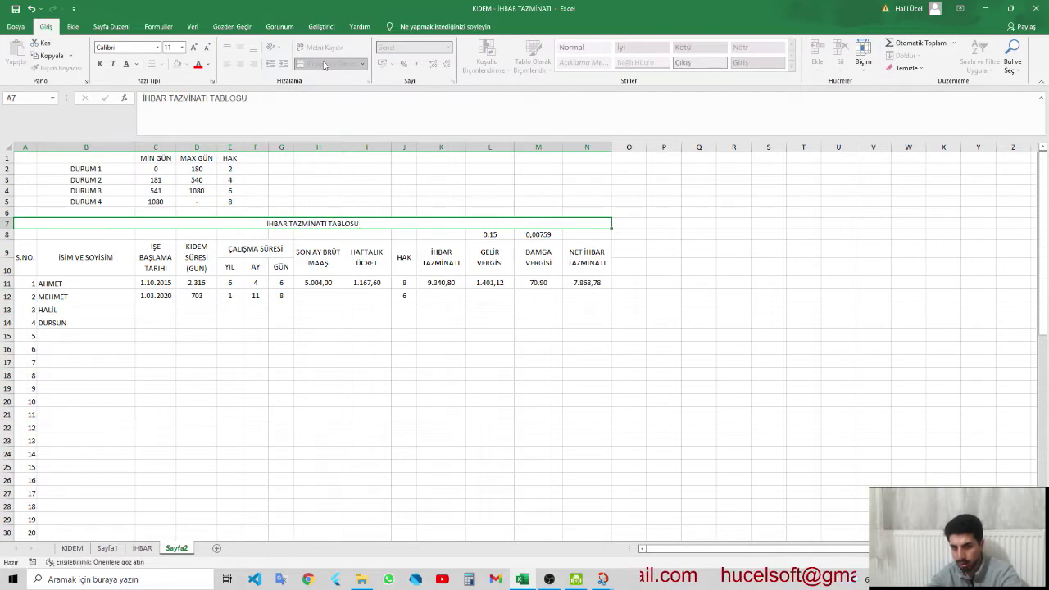
{"action": "key", "text": "Return"}
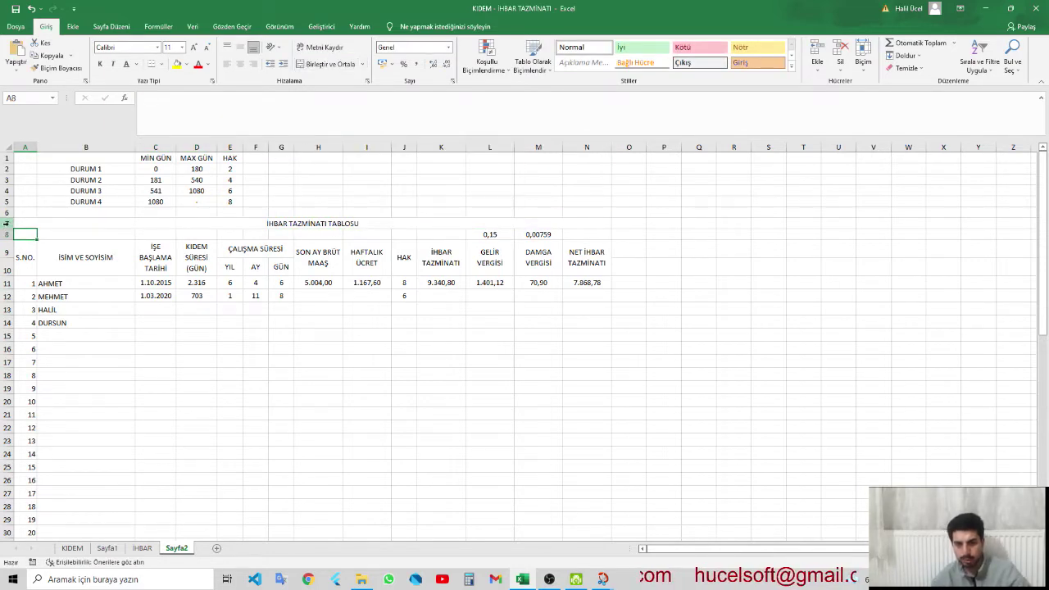
- Set the title row height to 50
{"action": "right_click", "coordinate": [8, 224]}
{"action": "left_click", "coordinate": [51, 355]}
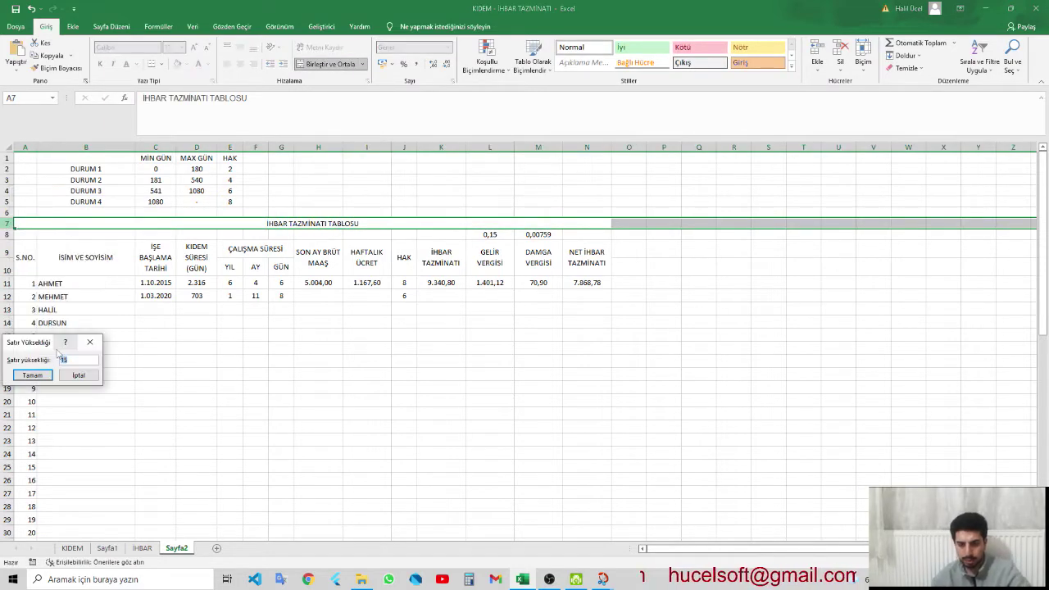
{"action": "type", "text": "50"}
{"action": "key", "text": "Return"}
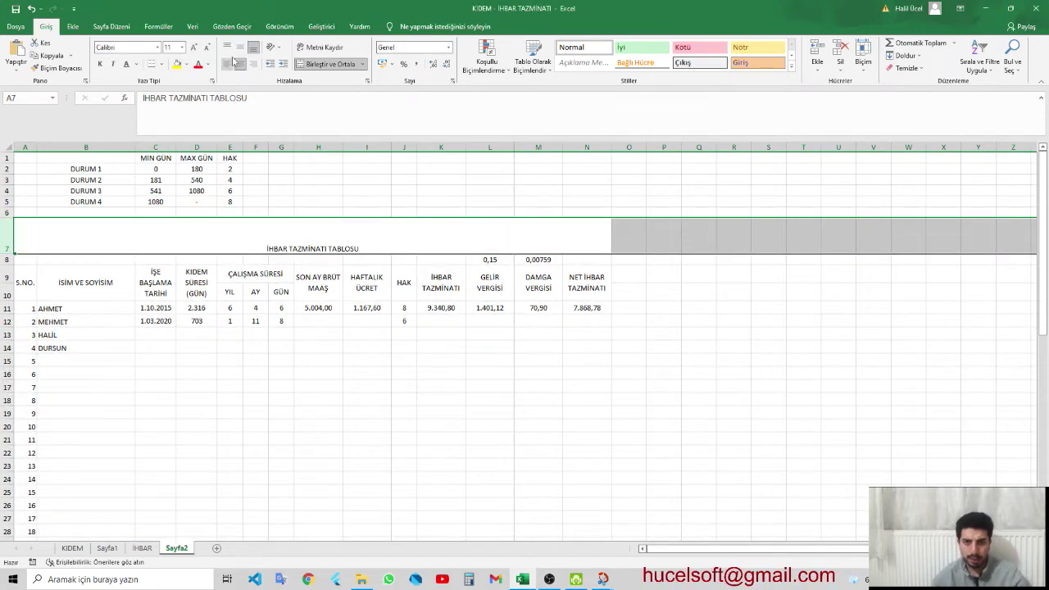
- Make the title middle-aligned, bold and 16 pt
{"action": "left_click", "coordinate": [242, 47]}
{"action": "left_click", "coordinate": [100, 64]}
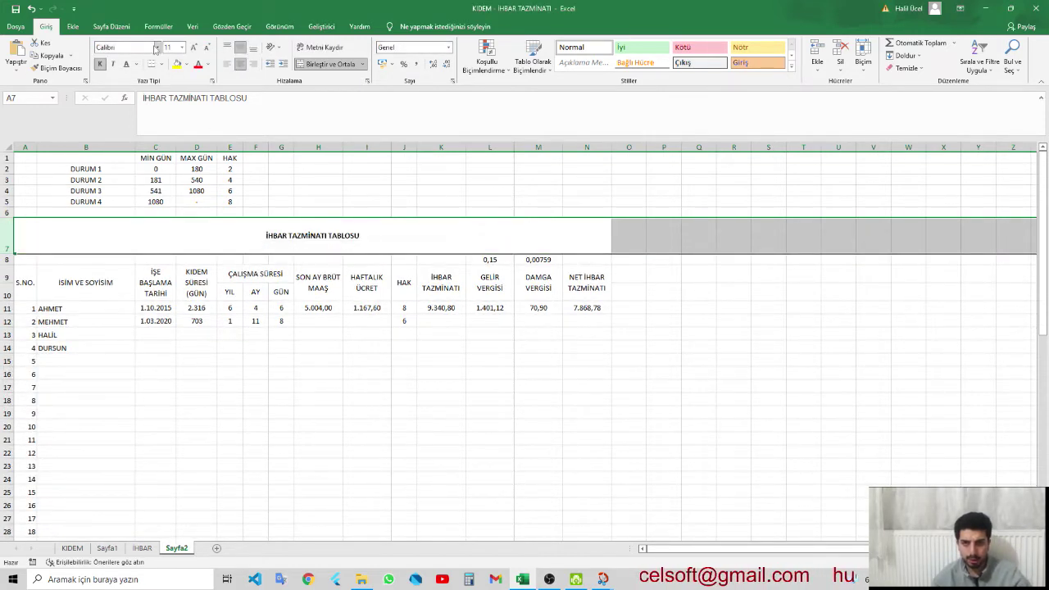
{"action": "left_click", "coordinate": [191, 47]}
{"action": "left_click", "coordinate": [191, 48]}
{"action": "left_click", "coordinate": [192, 48]}
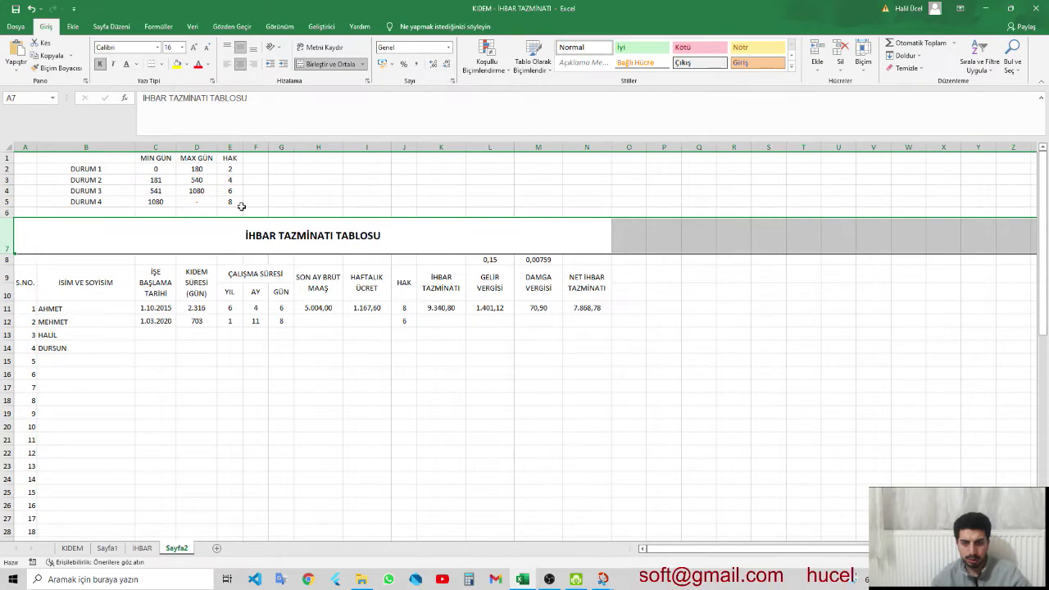
- Review the header and employee cells, then select the header rows A9:N10
{"action": "left_click", "coordinate": [283, 366]}
{"action": "left_click", "coordinate": [92, 296]}
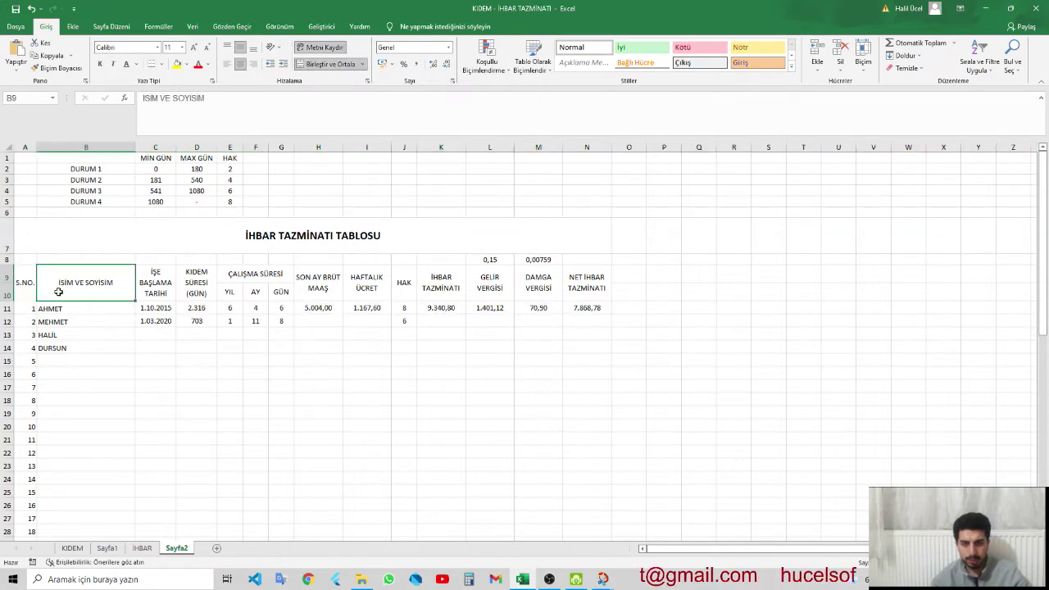
{"action": "left_click", "coordinate": [123, 312]}
{"action": "left_click", "coordinate": [168, 322]}
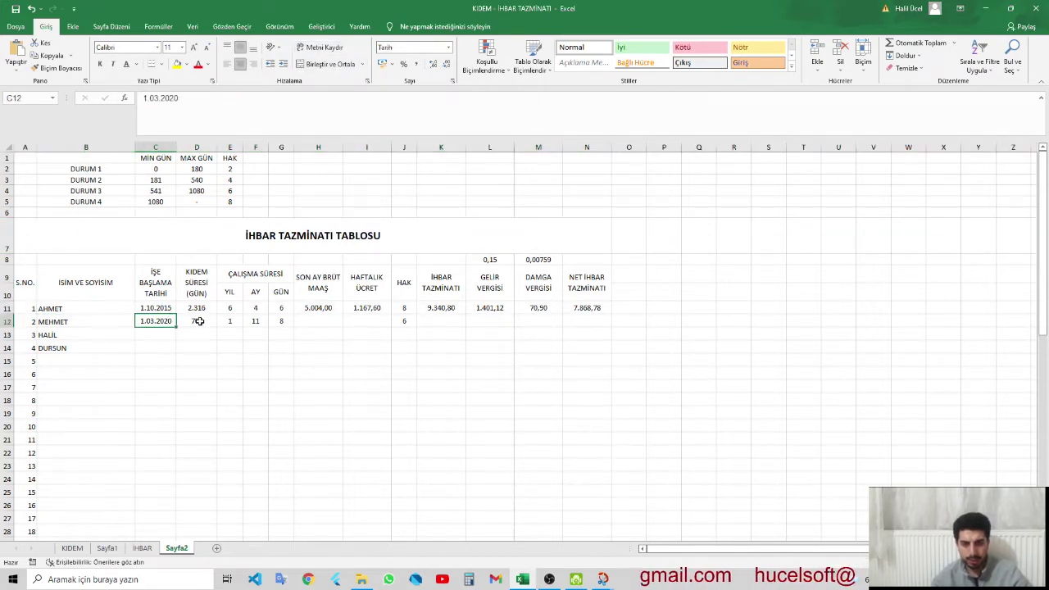
{"action": "scroll", "coordinate": [233, 329], "scroll_direction": "down", "scroll_amount": 4}
{"action": "scroll", "coordinate": [235, 328], "scroll_direction": "down", "scroll_amount": 9}
{"action": "scroll", "coordinate": [235, 328], "scroll_direction": "down", "scroll_amount": 6}
{"action": "scroll", "coordinate": [204, 361], "scroll_direction": "up", "scroll_amount": 5}
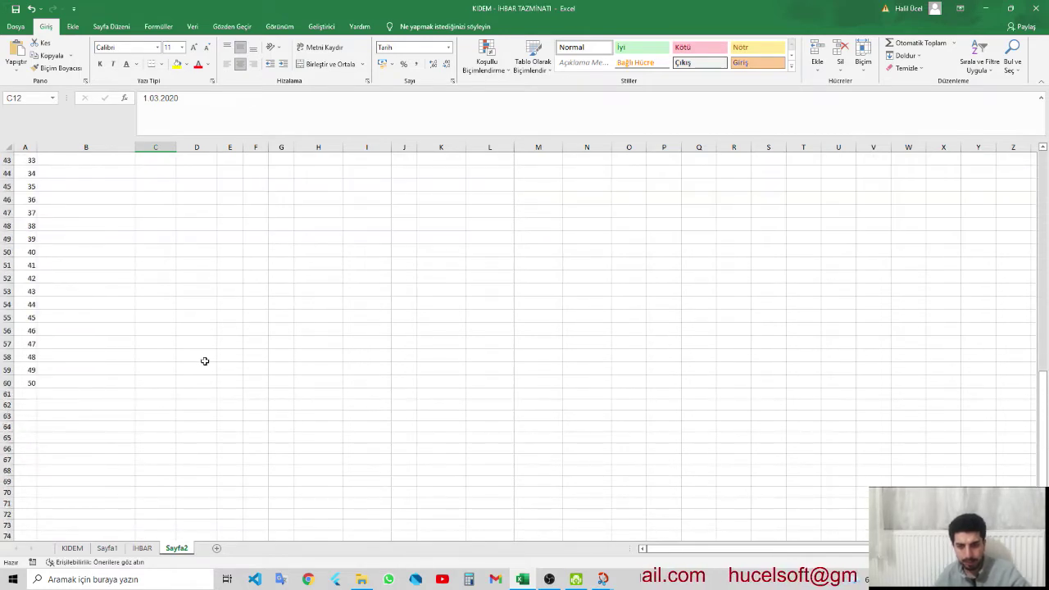
{"action": "scroll", "coordinate": [159, 400], "scroll_direction": "up", "scroll_amount": 5}
{"action": "scroll", "coordinate": [159, 400], "scroll_direction": "up", "scroll_amount": 7}
{"action": "scroll", "coordinate": [159, 400], "scroll_direction": "up", "scroll_amount": 2}
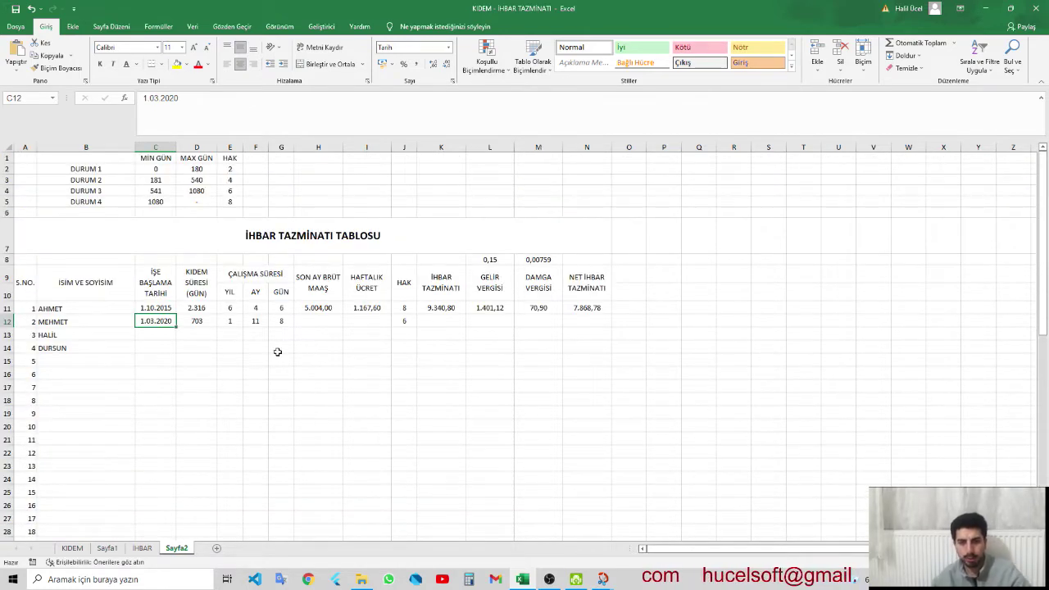
{"action": "left_click_drag", "start_coordinate": [31, 272], "coordinate": [588, 293]}
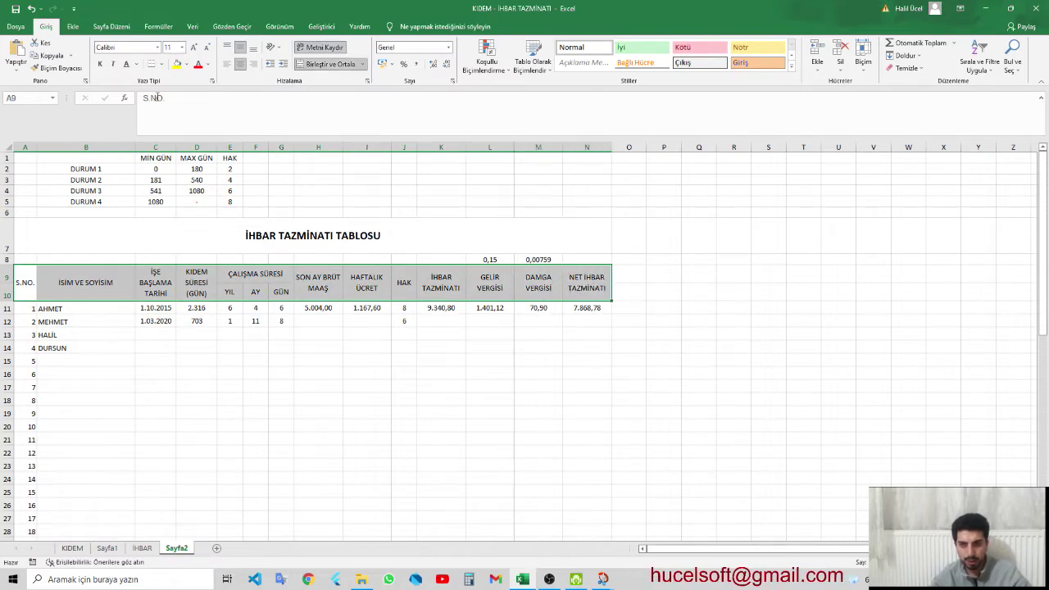
- Give every header cell in A9:N10 a border, then a thick outside border around both rows
{"action": "left_click", "coordinate": [160, 64]}
{"action": "left_click", "coordinate": [178, 158]}
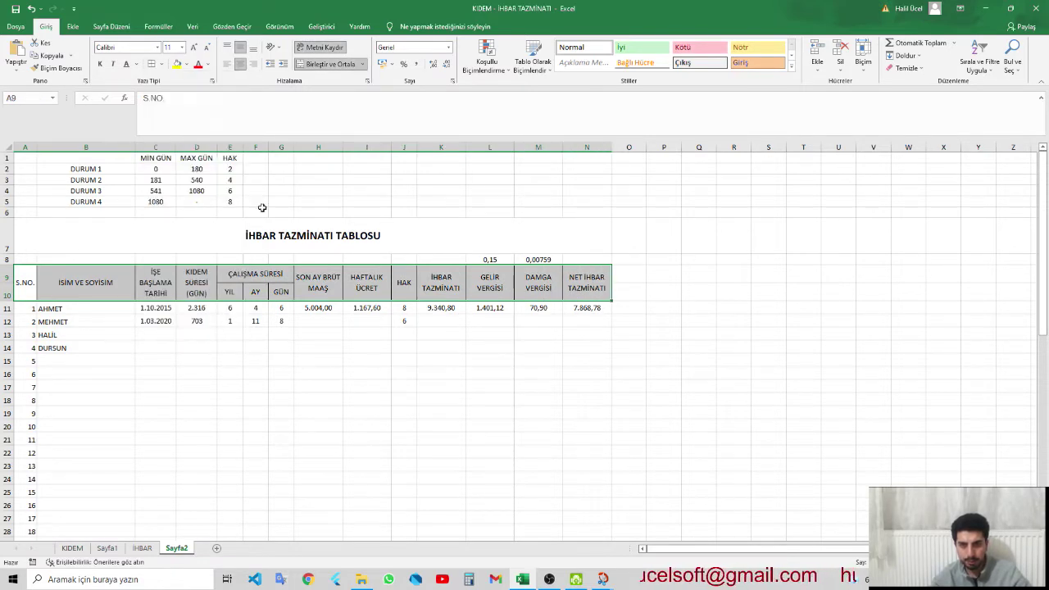
{"action": "left_click_drag", "start_coordinate": [489, 259], "coordinate": [542, 259]}
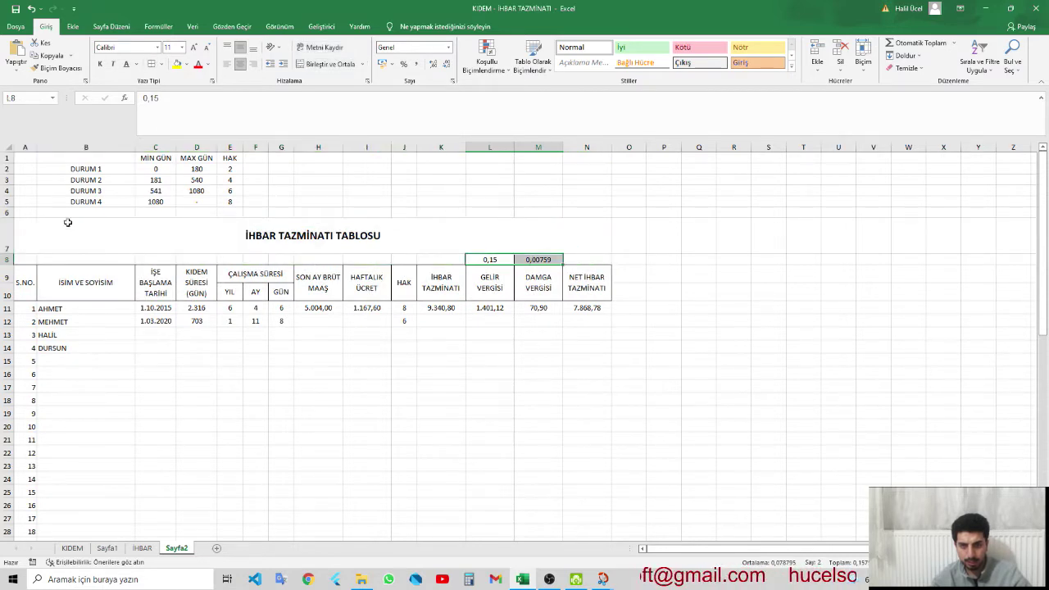
{"action": "left_click_drag", "start_coordinate": [32, 273], "coordinate": [574, 293]}
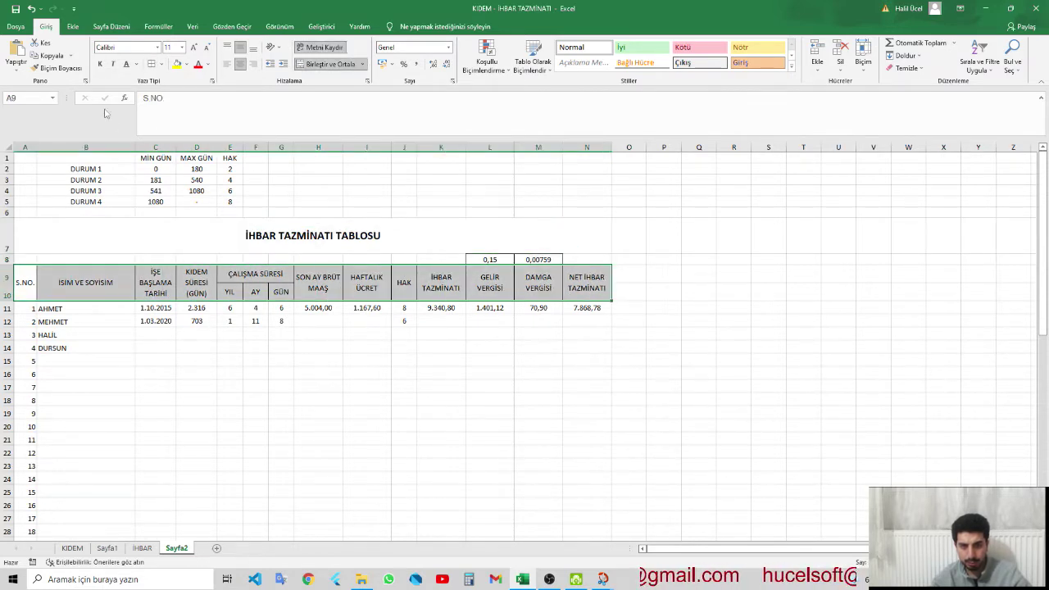
{"action": "left_click", "coordinate": [160, 64]}
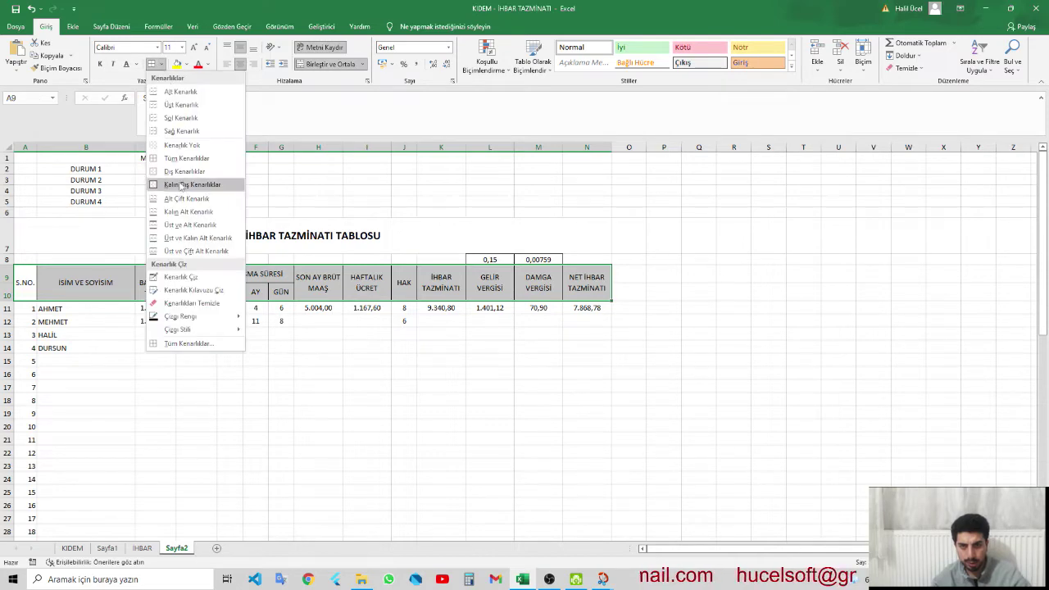
{"action": "left_click", "coordinate": [164, 297]}
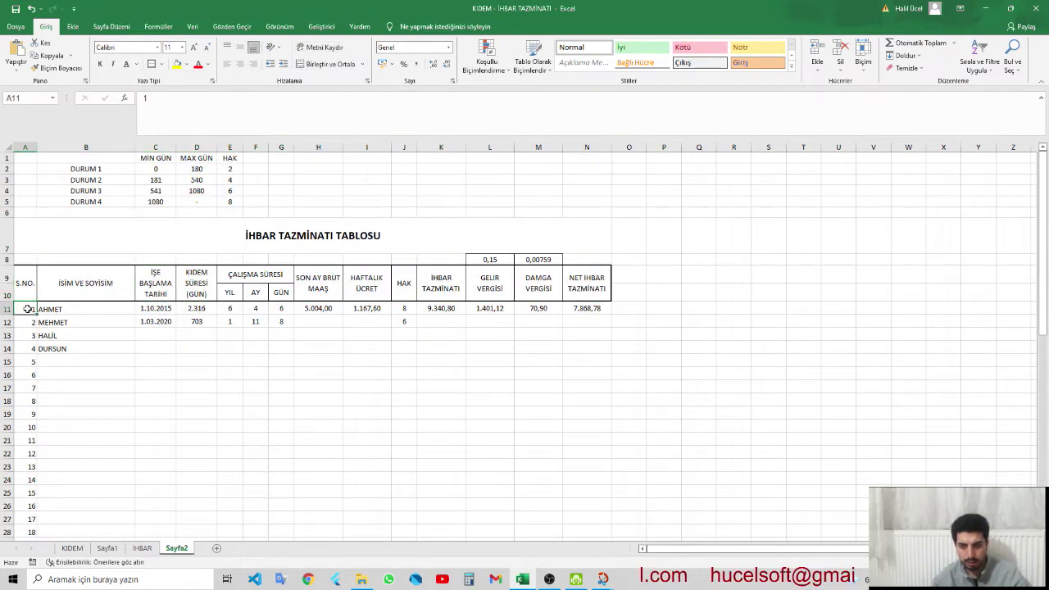
{"action": "left_click", "coordinate": [25, 312]}
{"action": "key", "text": "ctrl+shift+Down"}
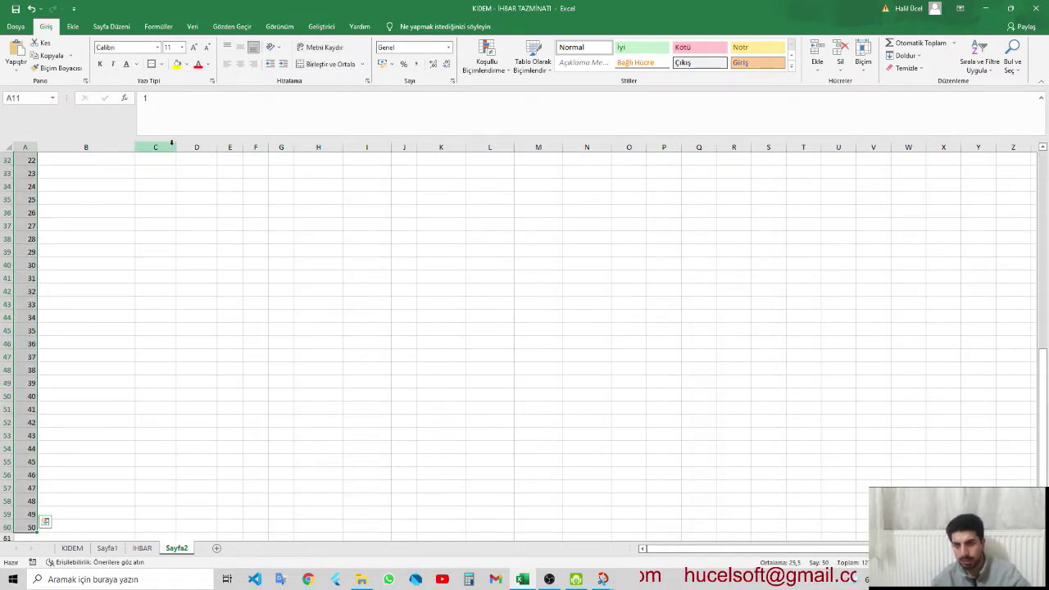
- Centre the S.NO. numbers in A11:A60 and shade B11:C60 grey
{"action": "left_click", "coordinate": [240, 63]}
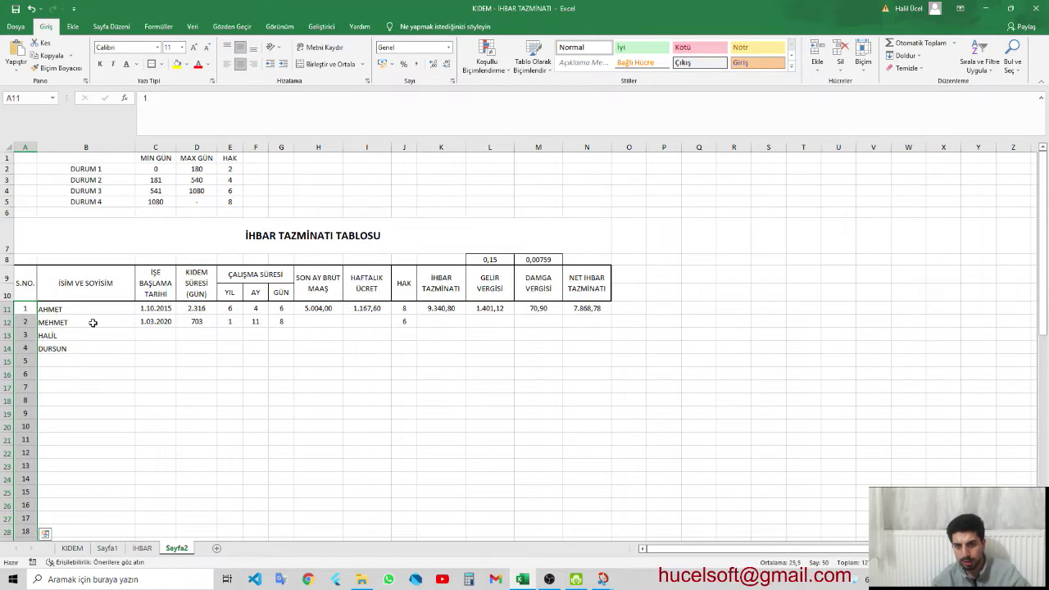
{"action": "left_click", "coordinate": [79, 346]}
{"action": "mouse_move", "coordinate": [88, 311]}
{"action": "left_mouse_down"}
{"action": "mouse_move", "coordinate": [151, 325]}
{"action": "mouse_move", "coordinate": [138, 587]}
{"action": "mouse_move", "coordinate": [145, 500]}
{"action": "mouse_move", "coordinate": [150, 510]}
{"action": "left_mouse_up"}
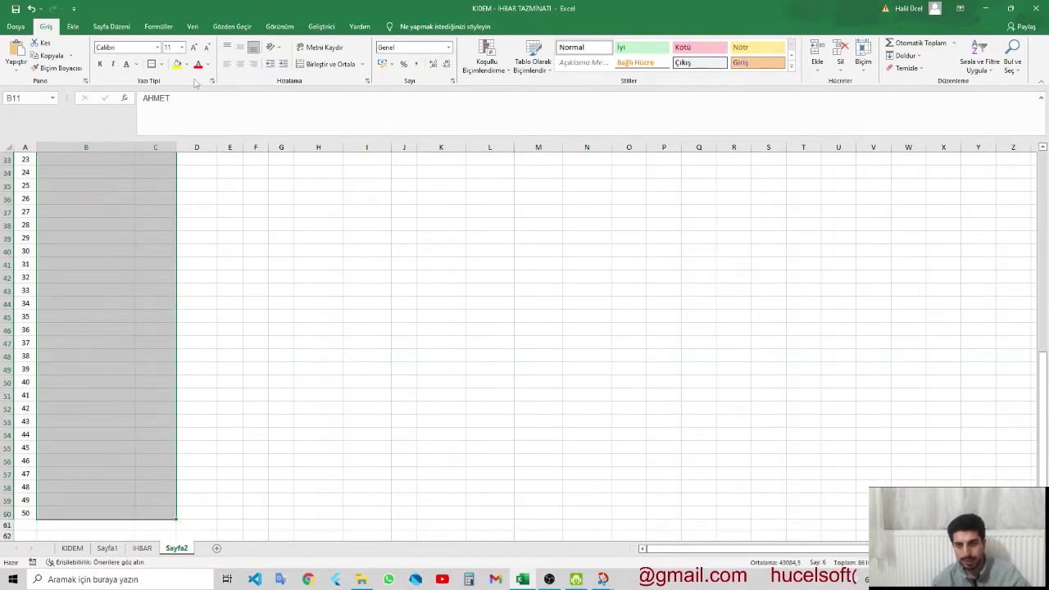
{"action": "left_click", "coordinate": [187, 64]}
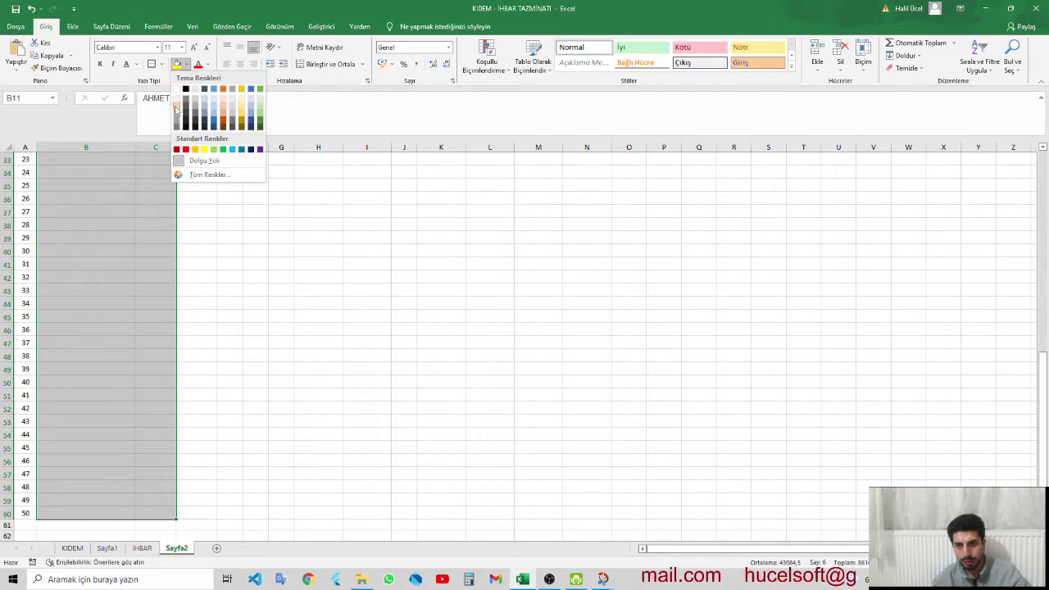
{"action": "left_click", "coordinate": [175, 109]}
- Shade the salary column H11:H60 grey
{"action": "scroll", "coordinate": [246, 298], "scroll_direction": "up", "scroll_amount": 10}
{"action": "left_click", "coordinate": [255, 322]}
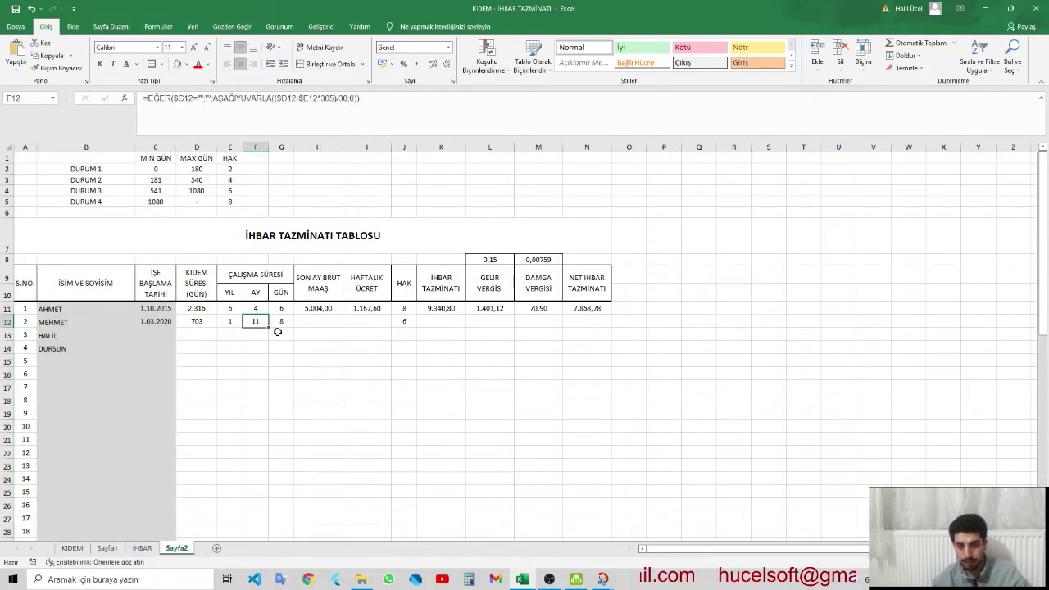
{"action": "left_click_drag", "start_coordinate": [327, 309], "coordinate": [325, 588]}
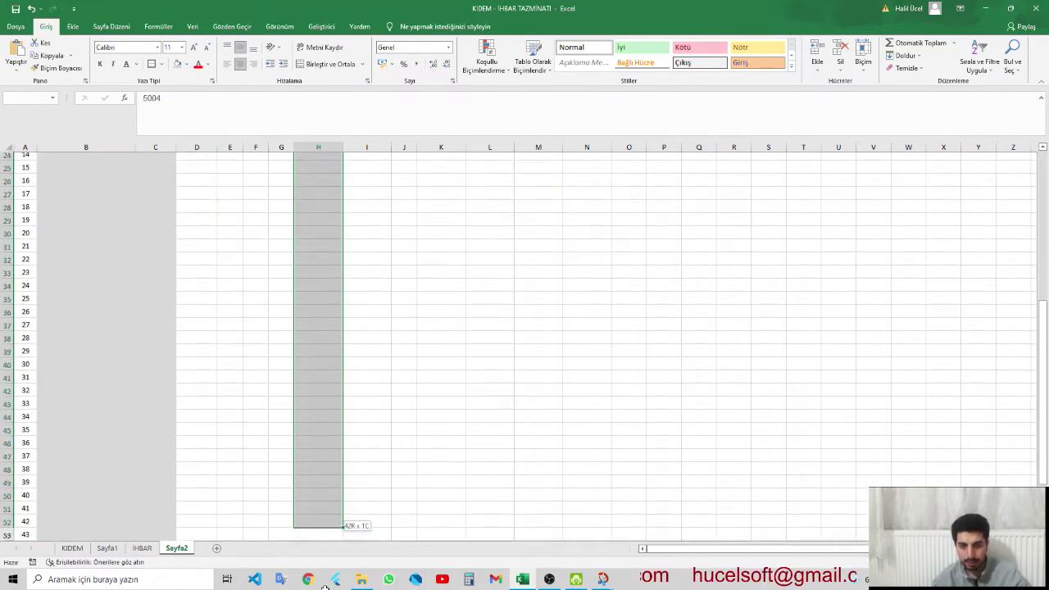
{"action": "left_click_drag", "start_coordinate": [325, 588], "coordinate": [327, 516]}
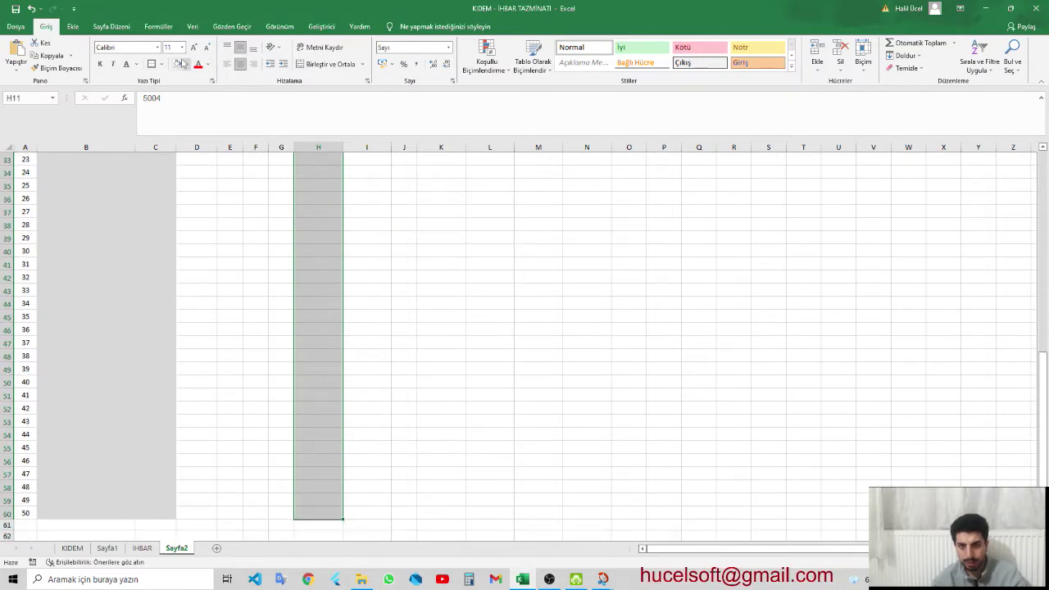
{"action": "scroll", "coordinate": [251, 277], "scroll_direction": "up", "scroll_amount": 10}
{"action": "left_click", "coordinate": [262, 344]}
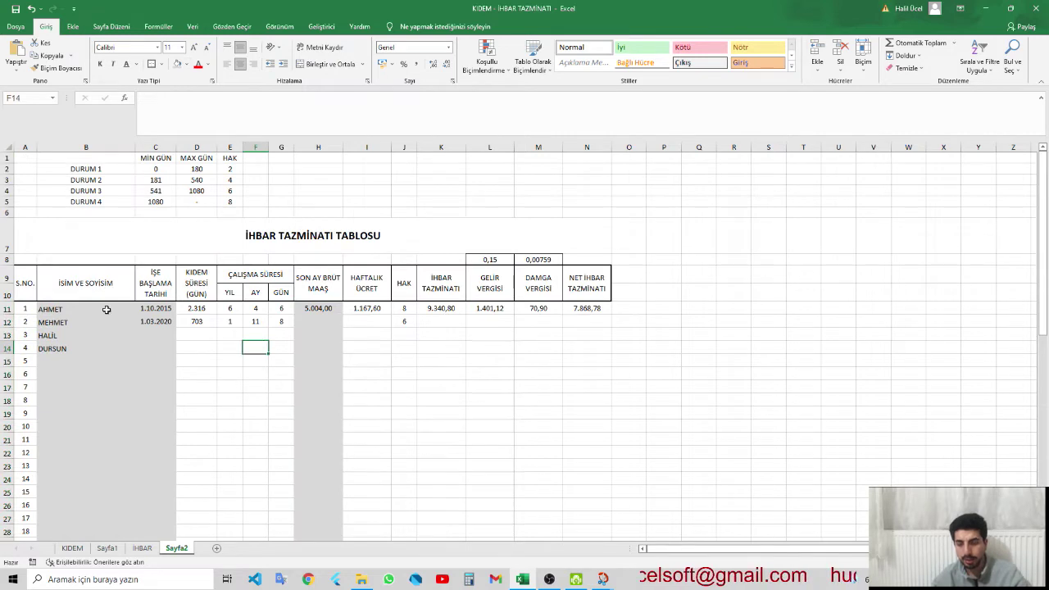
- Set every cell on the sheet to Locked and Hidden
{"action": "left_click", "coordinate": [7, 148]}
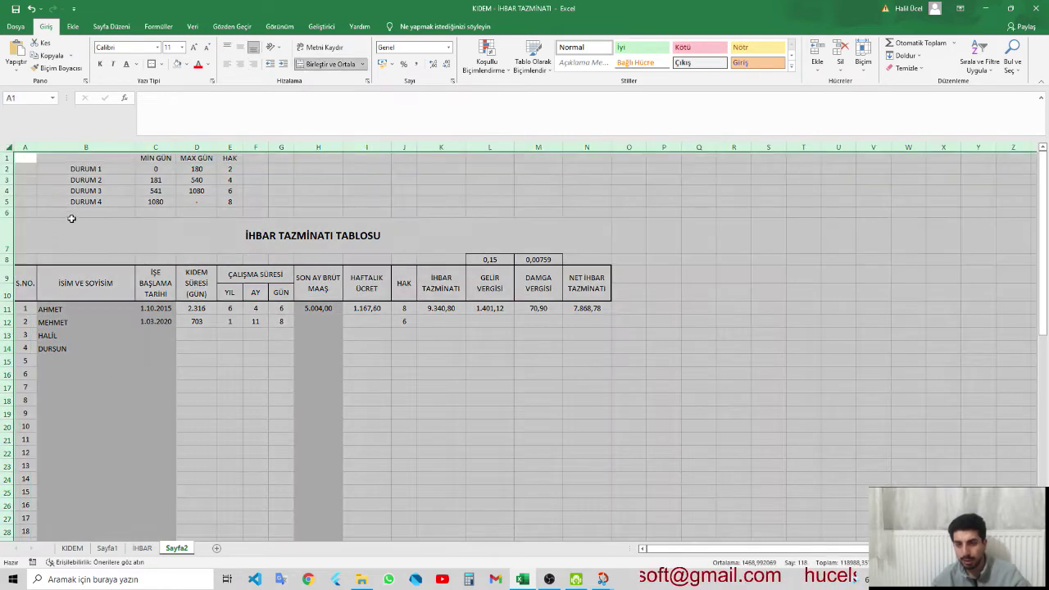
{"action": "right_click", "coordinate": [71, 218]}
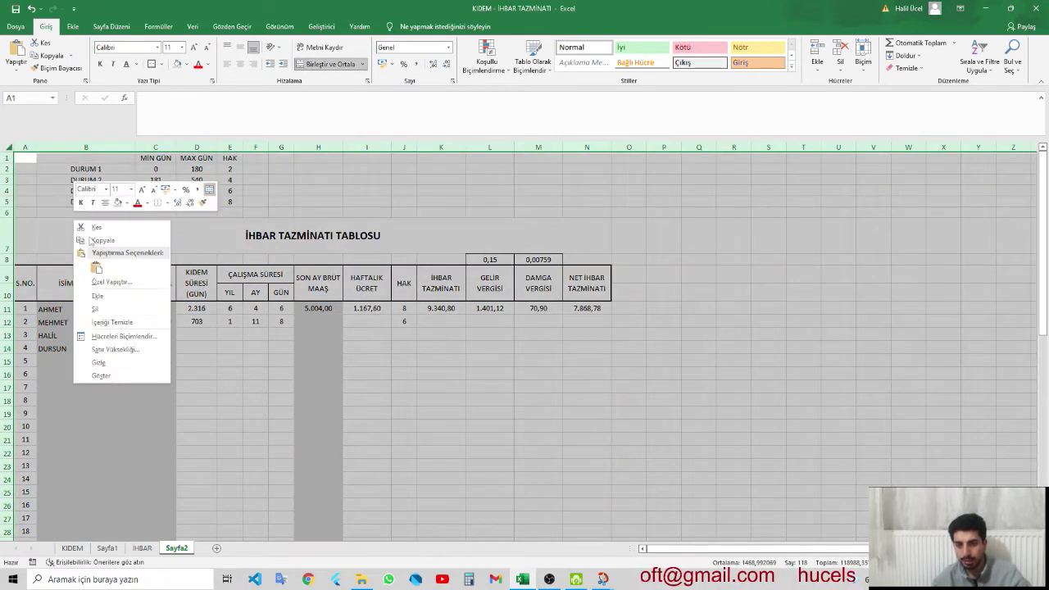
{"action": "left_click", "coordinate": [150, 337]}
{"action": "left_click", "coordinate": [189, 223]}
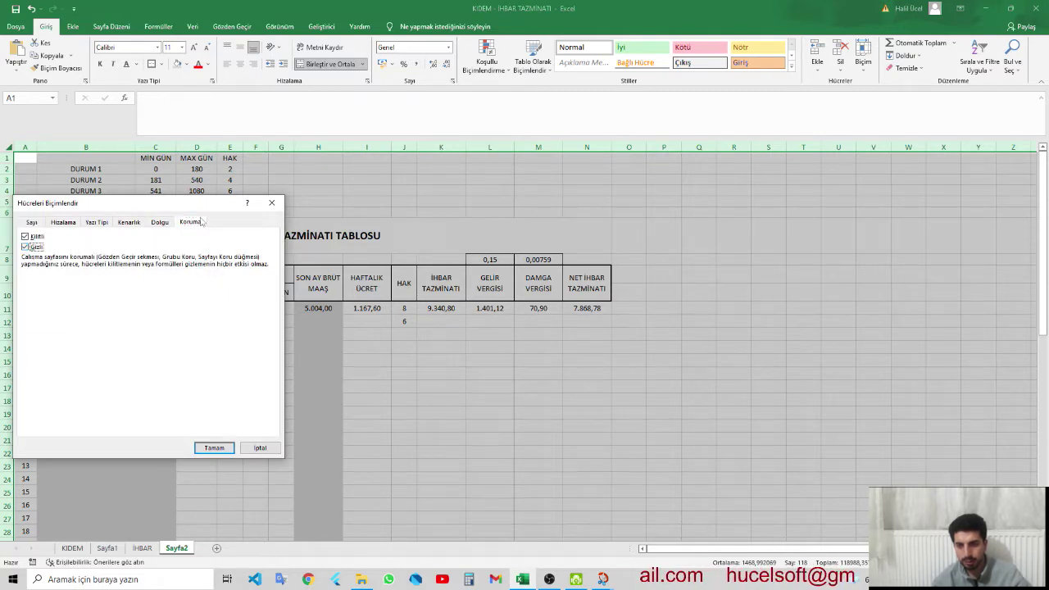
{"action": "left_click", "coordinate": [214, 447]}
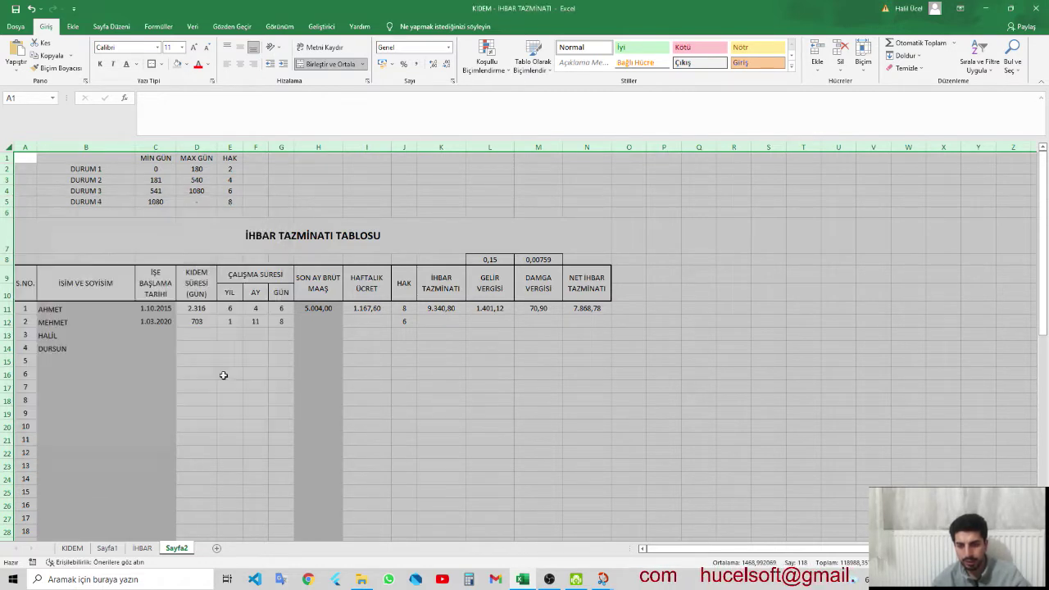
{"action": "left_click", "coordinate": [206, 360]}
- Unlock the grey input ranges B11:C60 and H11:H60
{"action": "mouse_move", "coordinate": [59, 315]}
{"action": "left_mouse_down"}
{"action": "mouse_move", "coordinate": [129, 584]}
{"action": "mouse_move", "coordinate": [166, 518]}
{"action": "left_mouse_up"}
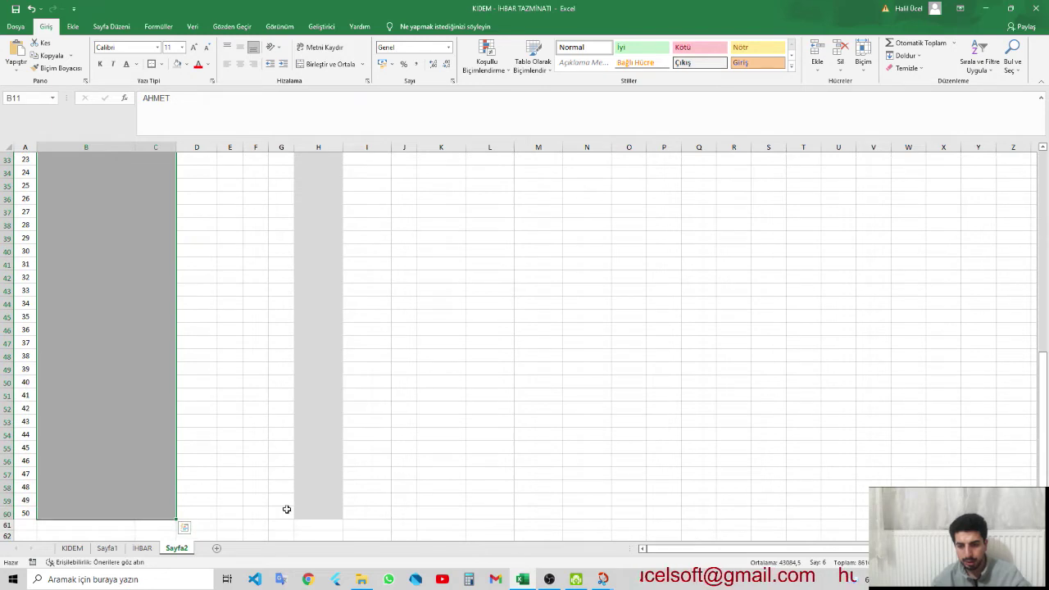
{"action": "mouse_move", "coordinate": [313, 514]}
{"action": "left_mouse_down"}
{"action": "mouse_move", "coordinate": [325, 297]}
{"action": "mouse_move", "coordinate": [328, 308]}
{"action": "left_mouse_up"}
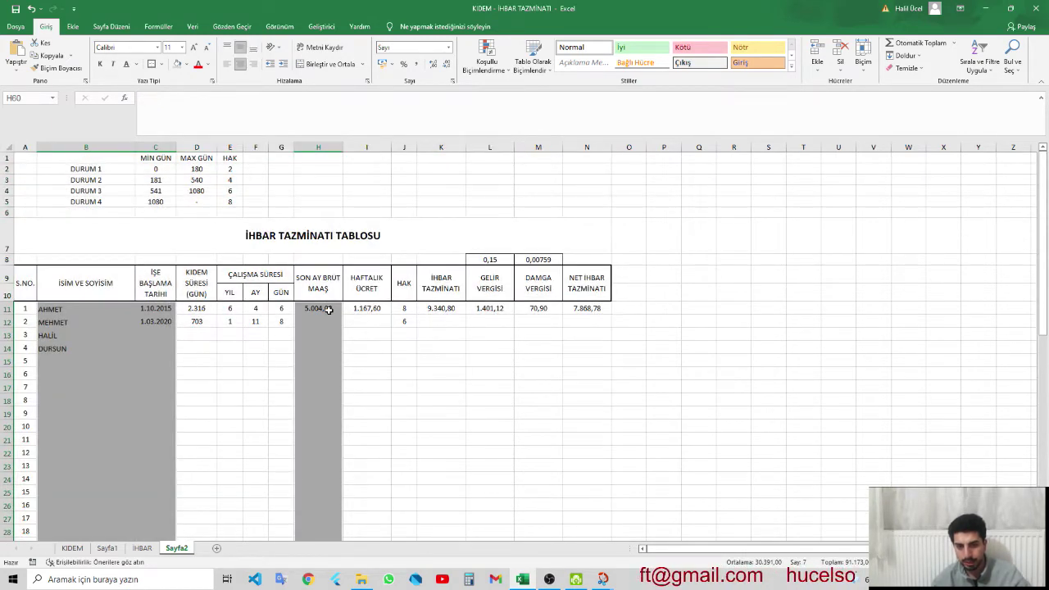
{"action": "right_click", "coordinate": [328, 309]}
{"action": "left_click", "coordinate": [385, 264]}
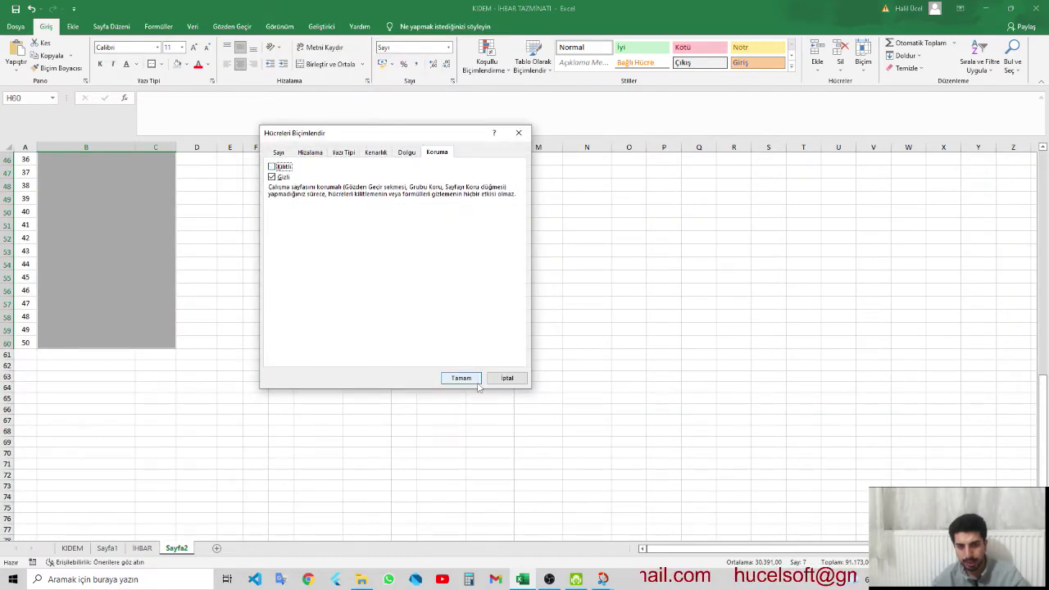
{"action": "left_click", "coordinate": [474, 381]}
- Copy the row 11 duration formulas D11:G11
{"action": "scroll", "coordinate": [370, 353], "scroll_direction": "up", "scroll_amount": 7}
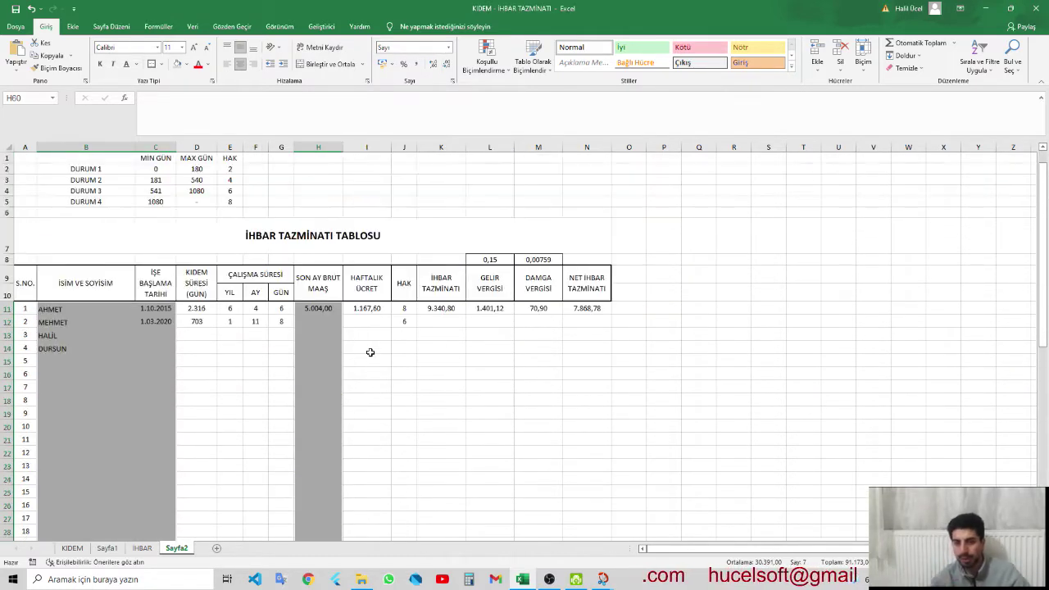
{"action": "mouse_move", "coordinate": [196, 309]}
{"action": "left_mouse_down"}
{"action": "mouse_move", "coordinate": [249, 320]}
{"action": "mouse_move", "coordinate": [287, 310]}
{"action": "left_mouse_up"}
{"action": "key", "text": "ctrl+c"}
- Paste the duration formulas into D12:G60
{"action": "mouse_move", "coordinate": [205, 321]}
{"action": "left_mouse_down"}
{"action": "mouse_move", "coordinate": [277, 408]}
{"action": "mouse_move", "coordinate": [285, 519]}
{"action": "left_mouse_up"}
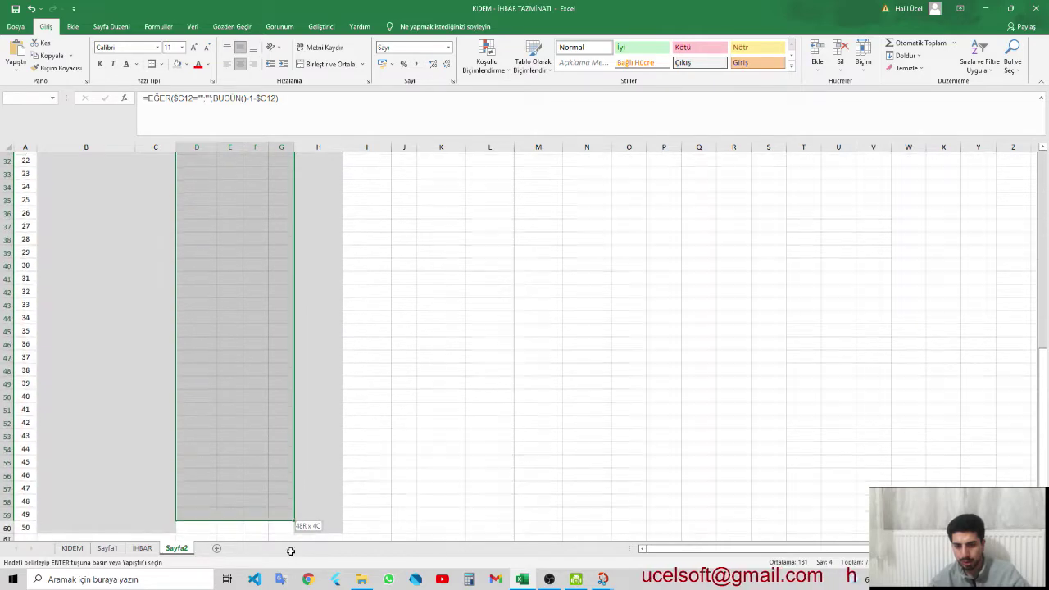
{"action": "left_click_drag", "start_coordinate": [285, 519], "coordinate": [282, 512]}
{"action": "right_click", "coordinate": [252, 494]}
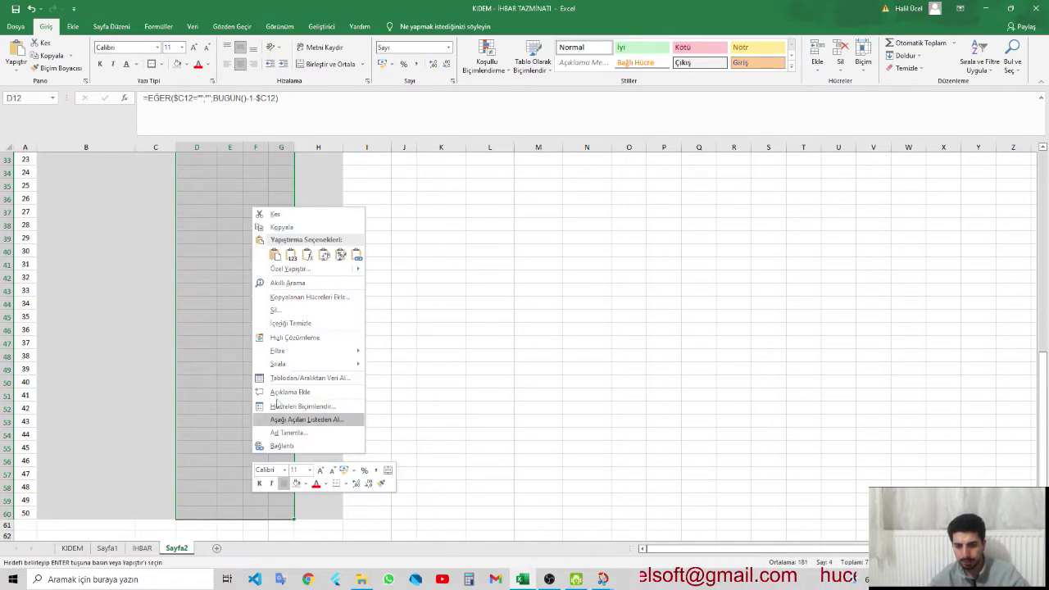
{"action": "left_click", "coordinate": [302, 255]}
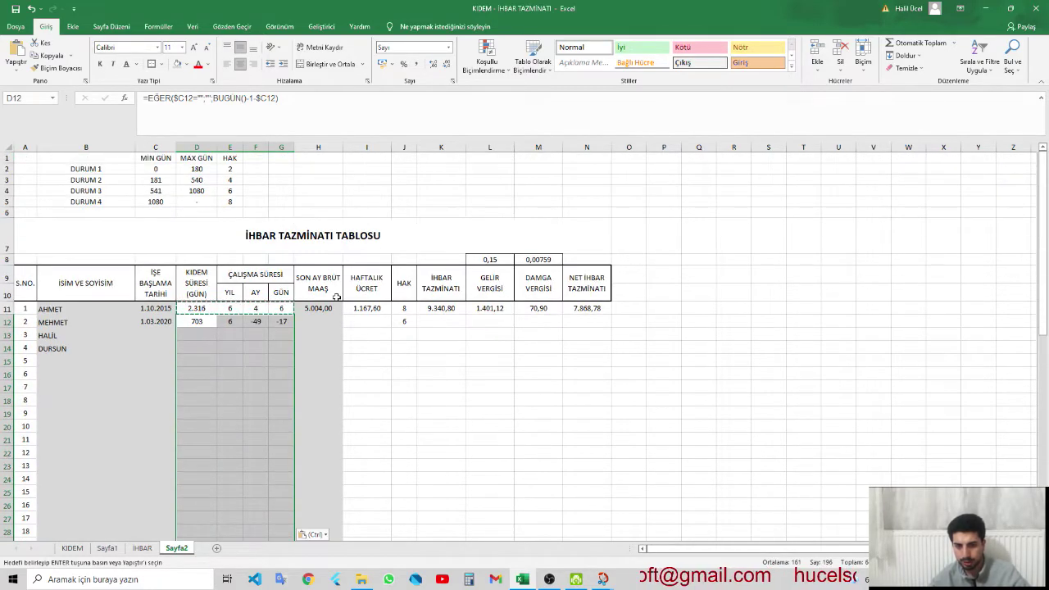
{"action": "left_click", "coordinate": [360, 323]}
- Begin fixing F12's month formula by adding an opening bracket before $E12*365
{"action": "left_click", "coordinate": [262, 321]}
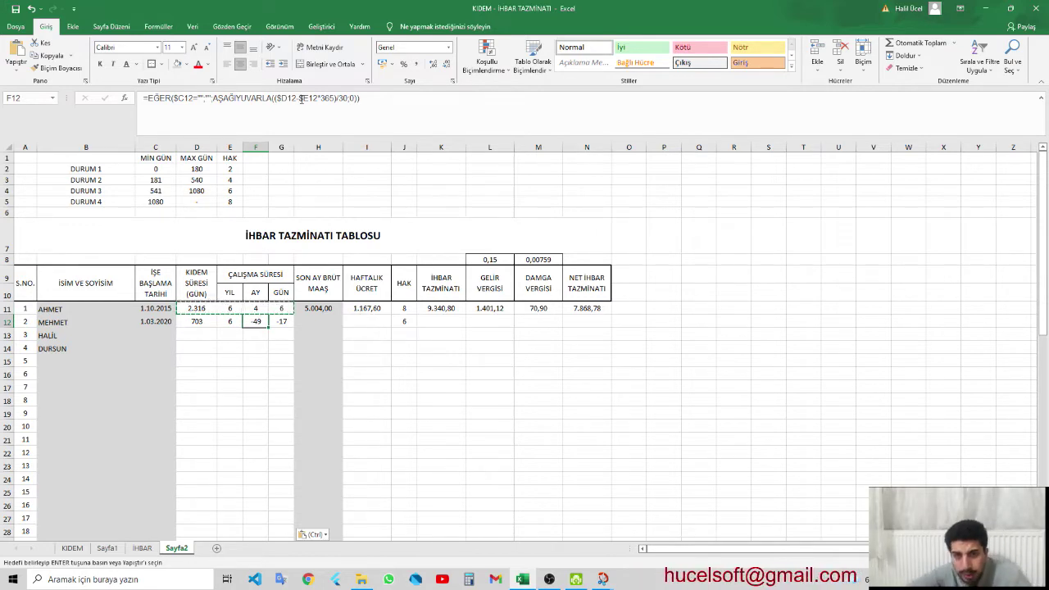
{"action": "left_click", "coordinate": [340, 97]}
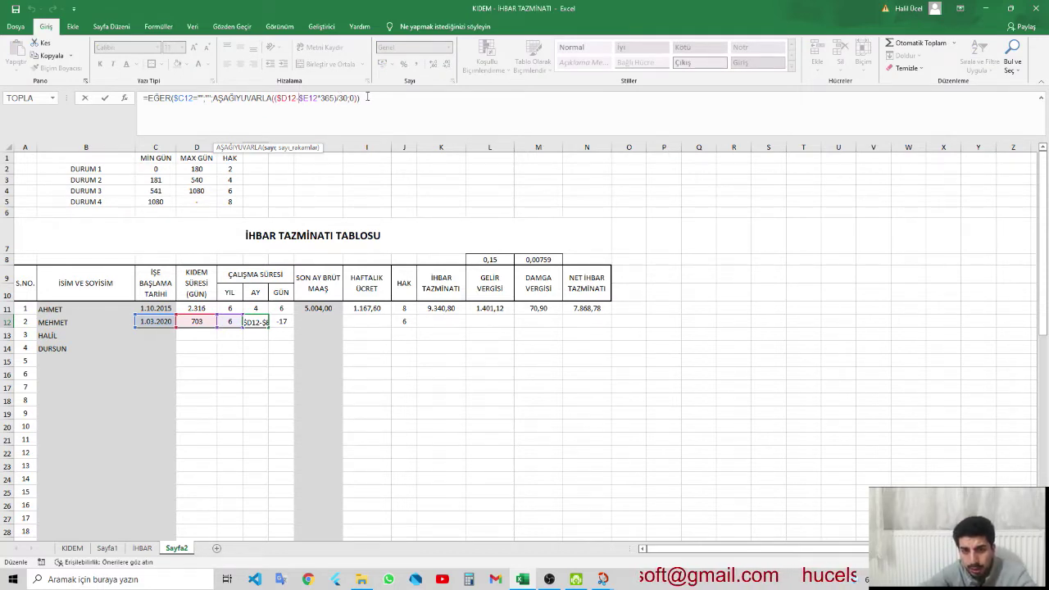
{"action": "type", "text": "("}
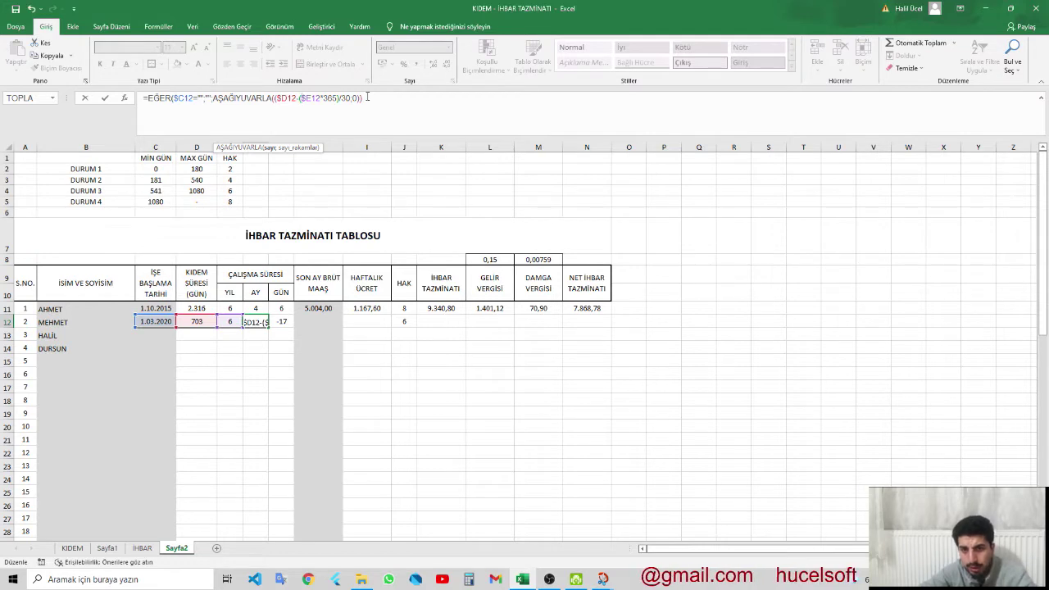
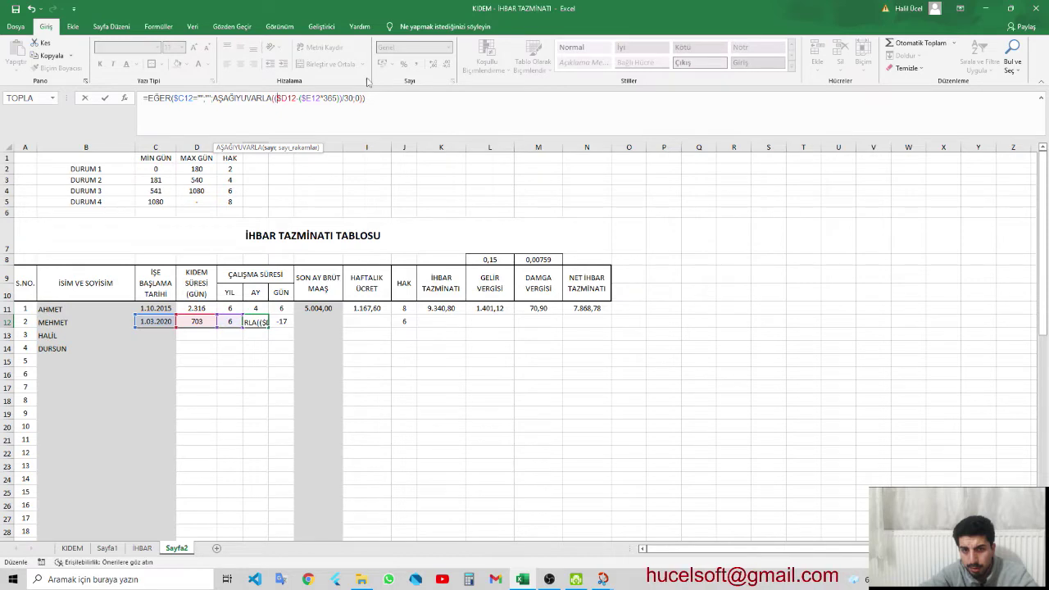
- Add the missing parenthesis to F12's AŞAĞIYUVARLA months formula and commit it
{"action": "type", "text": "("}
{"action": "key", "text": "Return"}
{"action": "key", "text": "Return"}
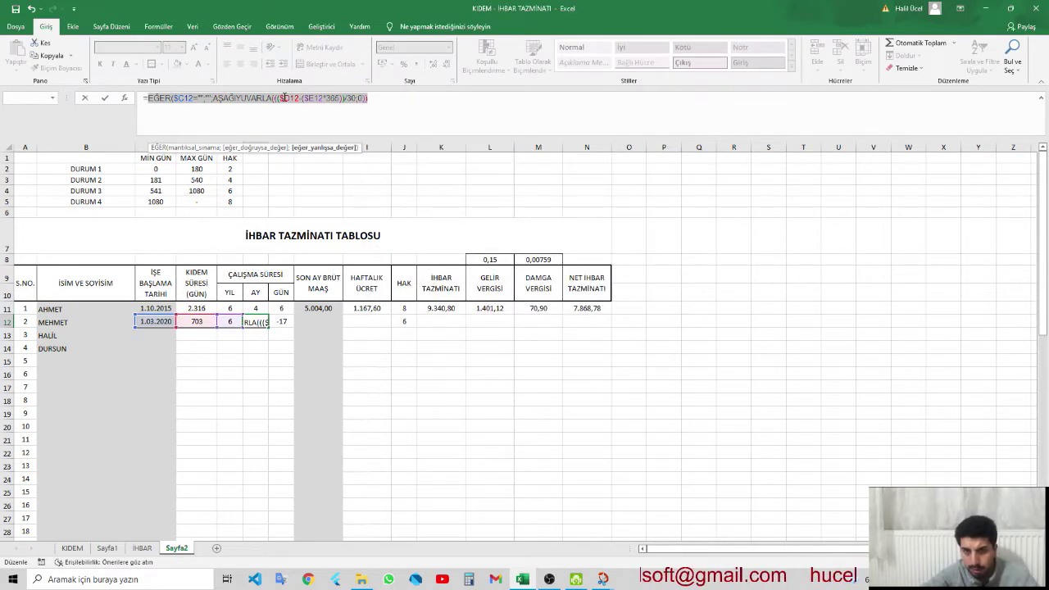
{"action": "key", "text": "Return"}
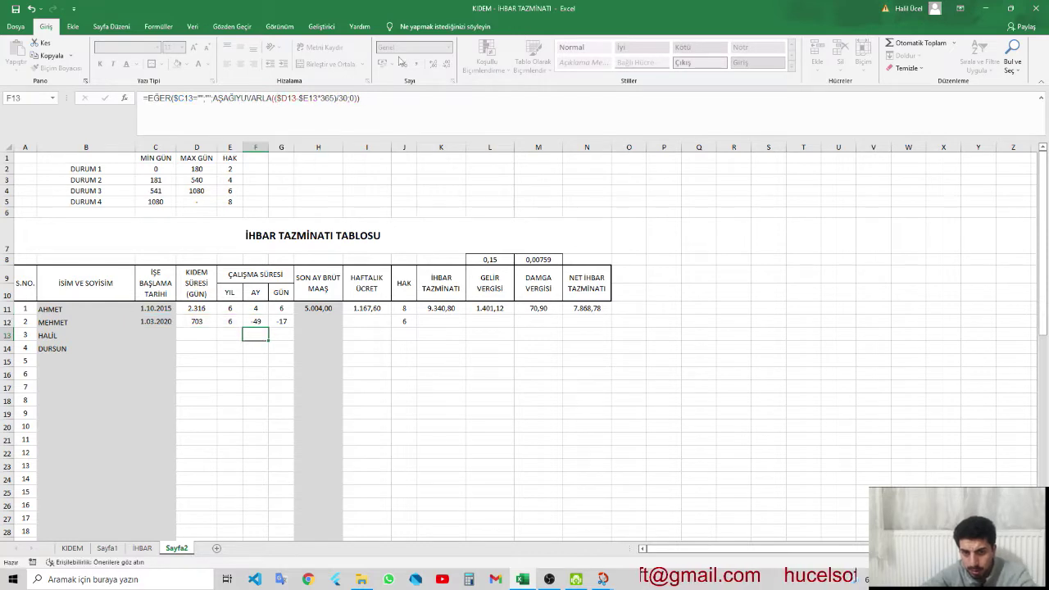
- Review F12's months formula unchanged, then select E12 to check its years formula
{"action": "key", "text": "Up"}
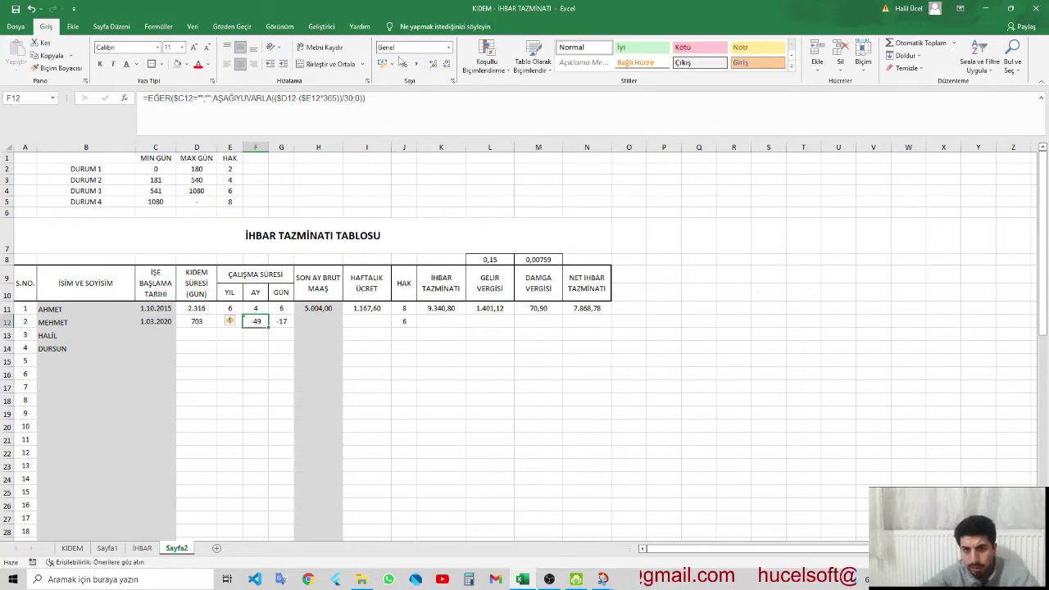
{"action": "left_click", "coordinate": [351, 96]}
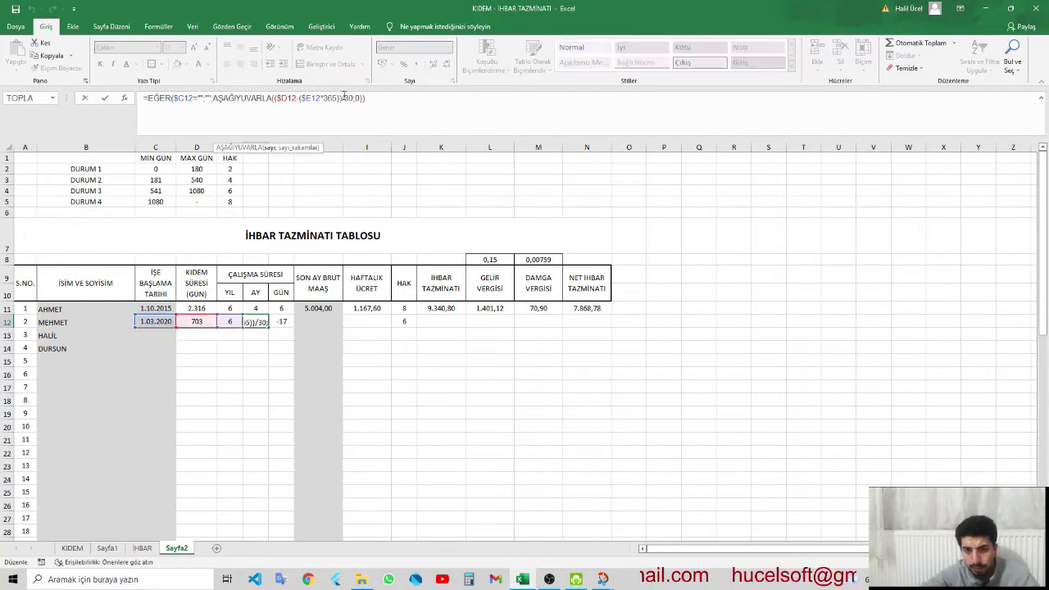
{"action": "key", "text": "Escape"}
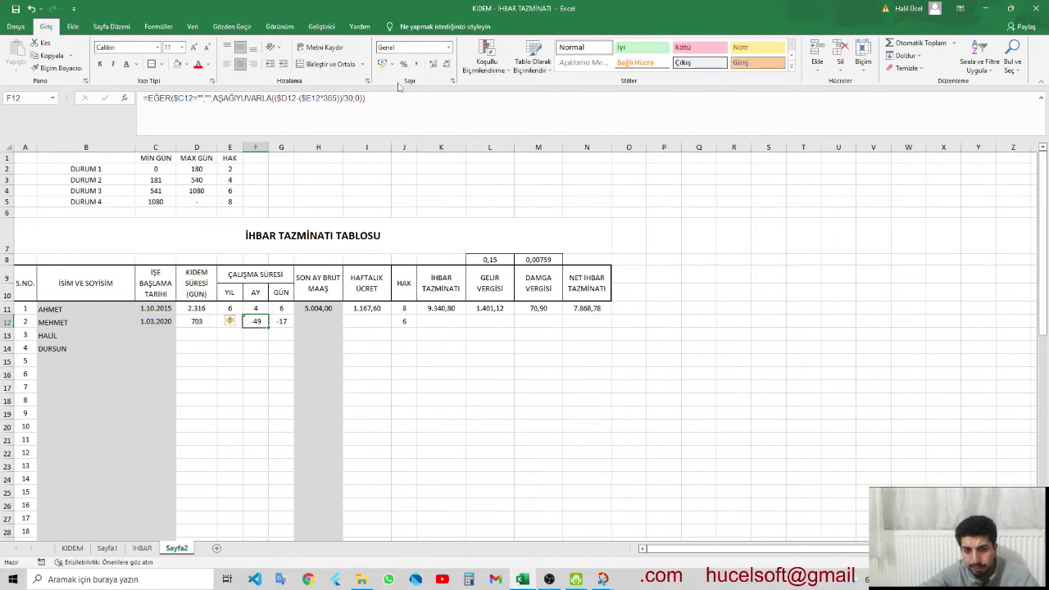
{"action": "left_click", "coordinate": [256, 358]}
{"action": "left_click", "coordinate": [230, 321]}
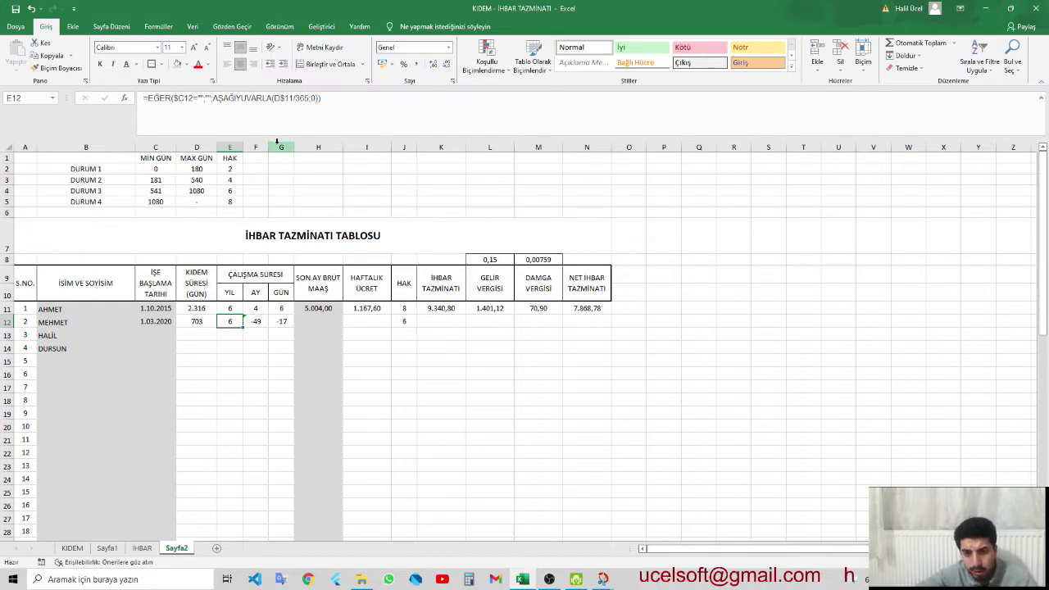
- Compare the years formulas in E11 and E12 and inspect D11's day-count formula
{"action": "left_click", "coordinate": [291, 97]}
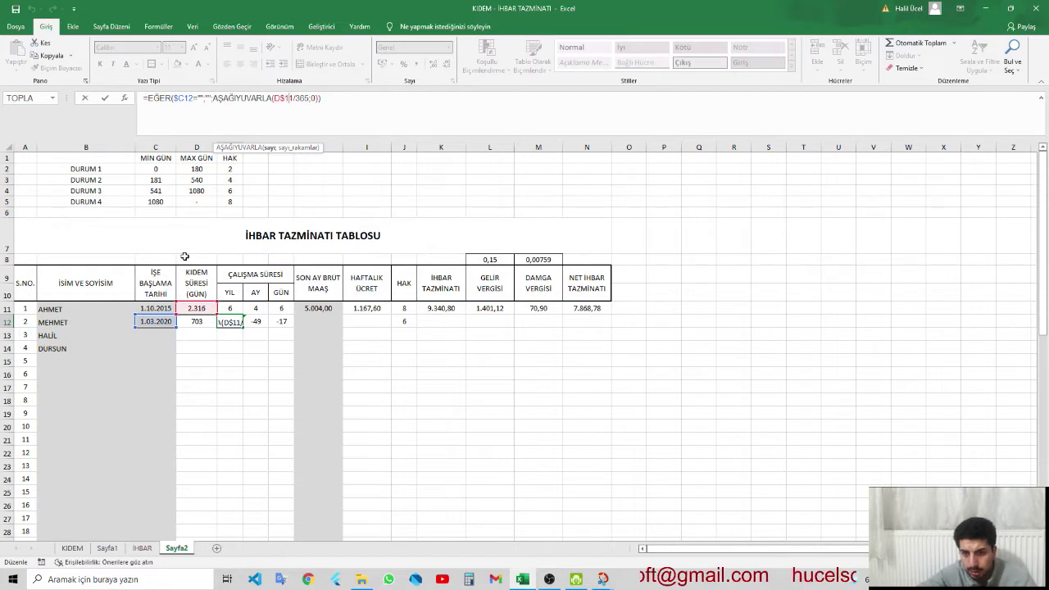
{"action": "key", "text": "ctrl+Return"}
{"action": "key", "text": "Up"}
{"action": "key", "text": "Left"}
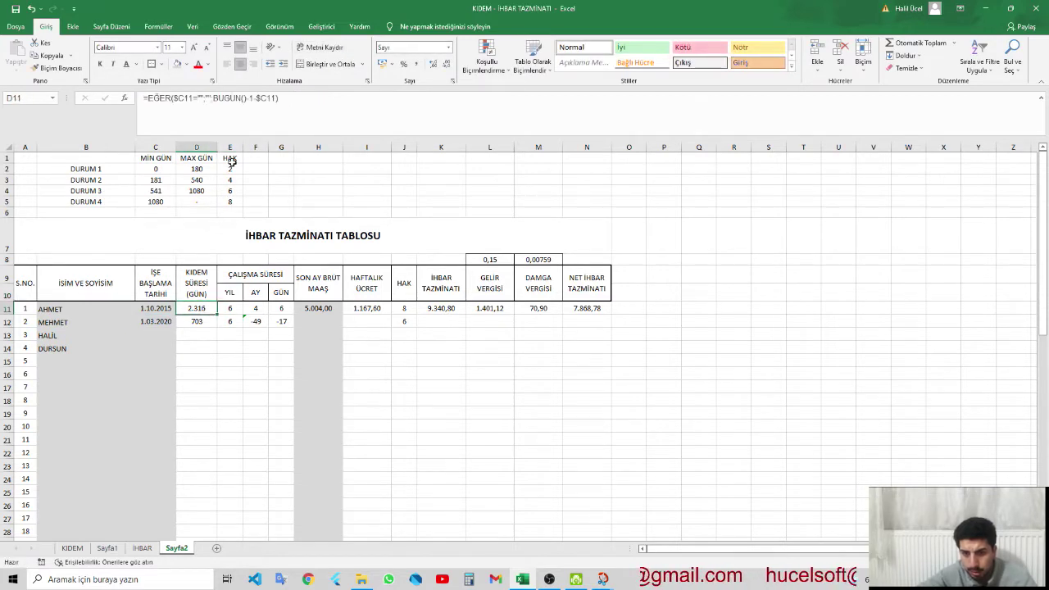
{"action": "double_click", "coordinate": [197, 310]}
{"action": "key", "text": "Escape"}
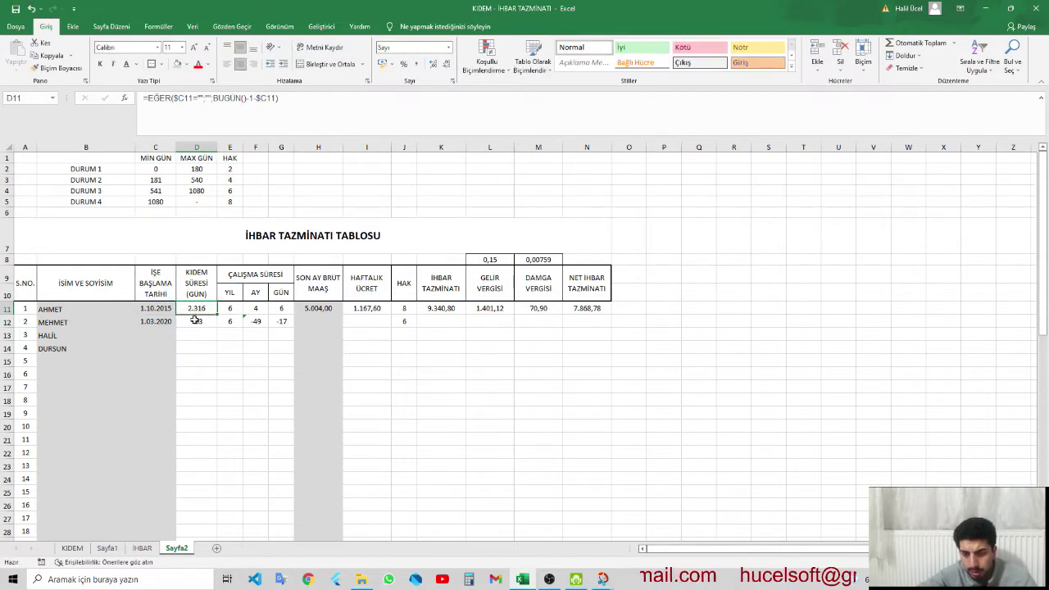
{"action": "left_click", "coordinate": [237, 310]}
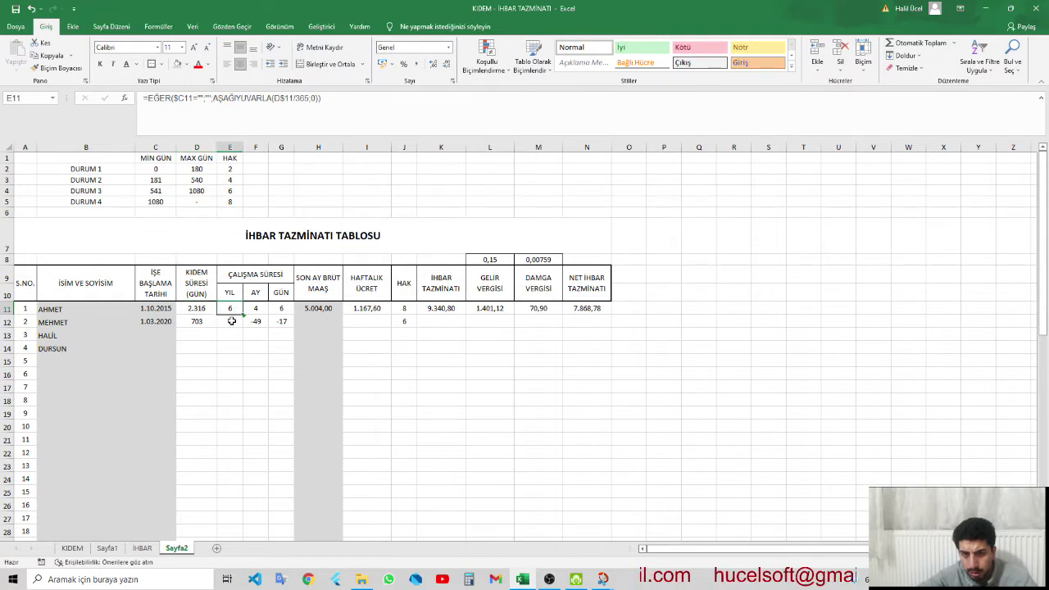
{"action": "key", "text": "Down"}
{"action": "key", "text": "Up"}
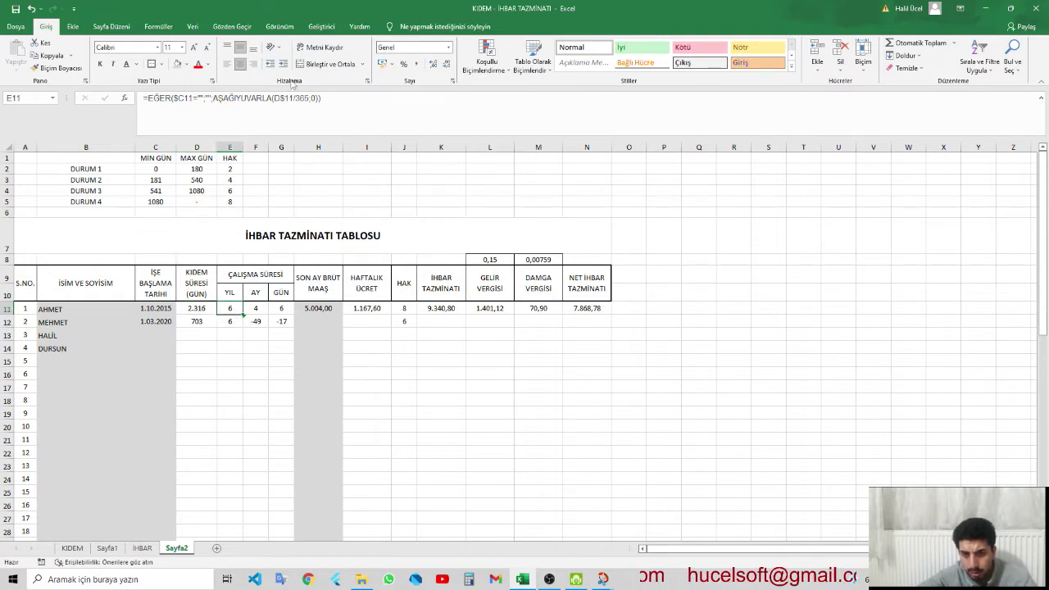
- Edit E11's years formula and compare it against E12's
{"action": "left_click", "coordinate": [298, 97]}
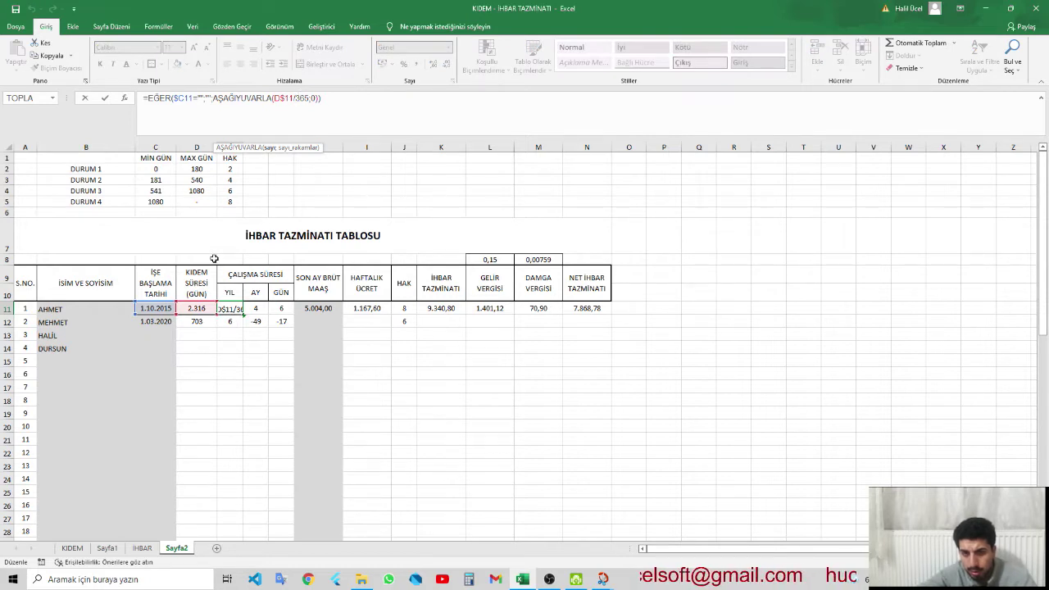
{"action": "key", "text": "Return"}
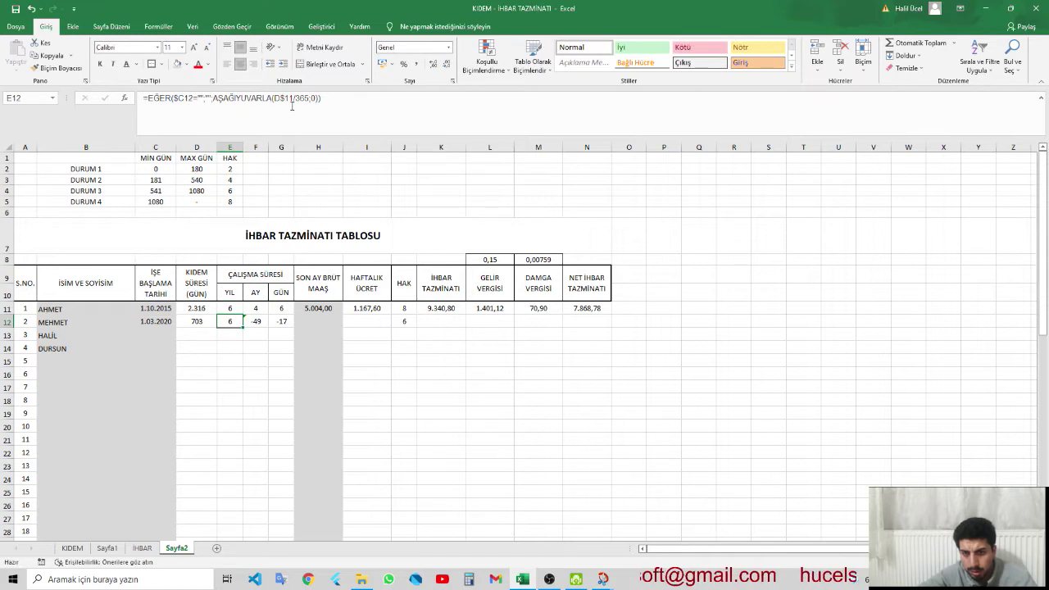
{"action": "left_click", "coordinate": [292, 105]}
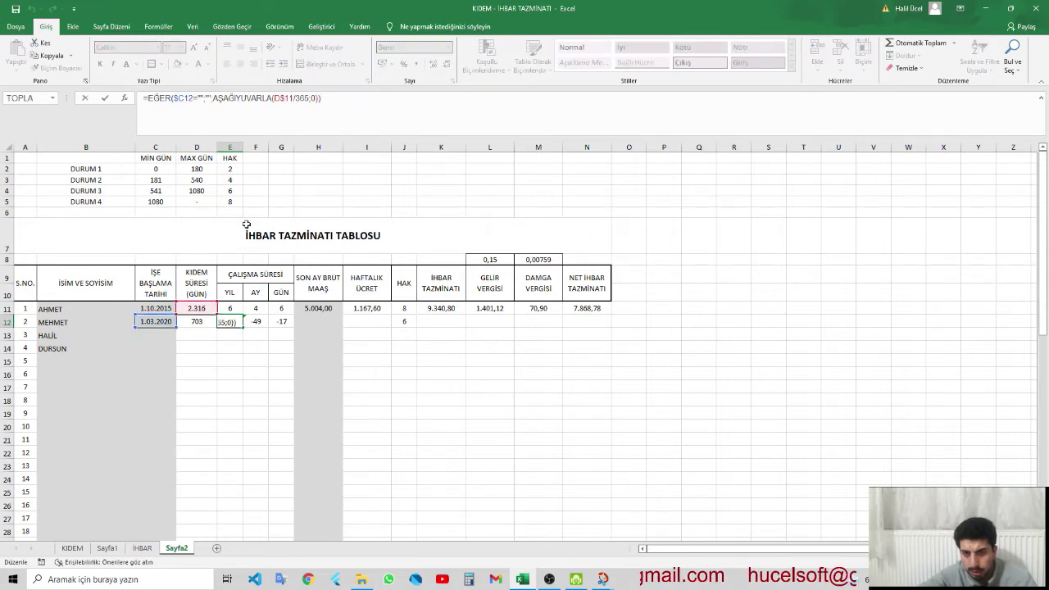
{"action": "left_click", "coordinate": [230, 308]}
{"action": "left_click", "coordinate": [231, 319]}
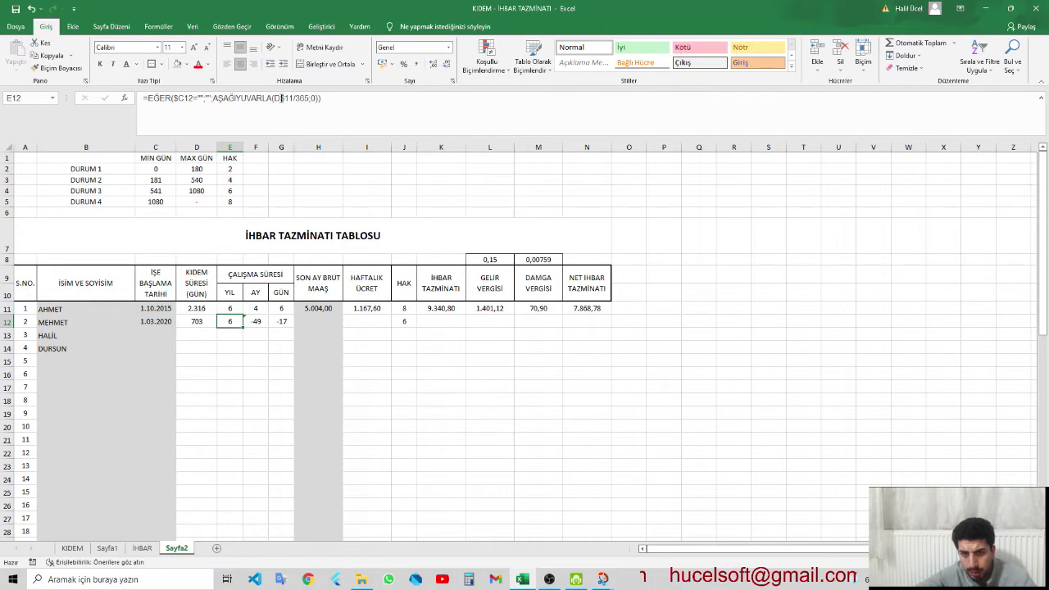
{"action": "left_click", "coordinate": [222, 306]}
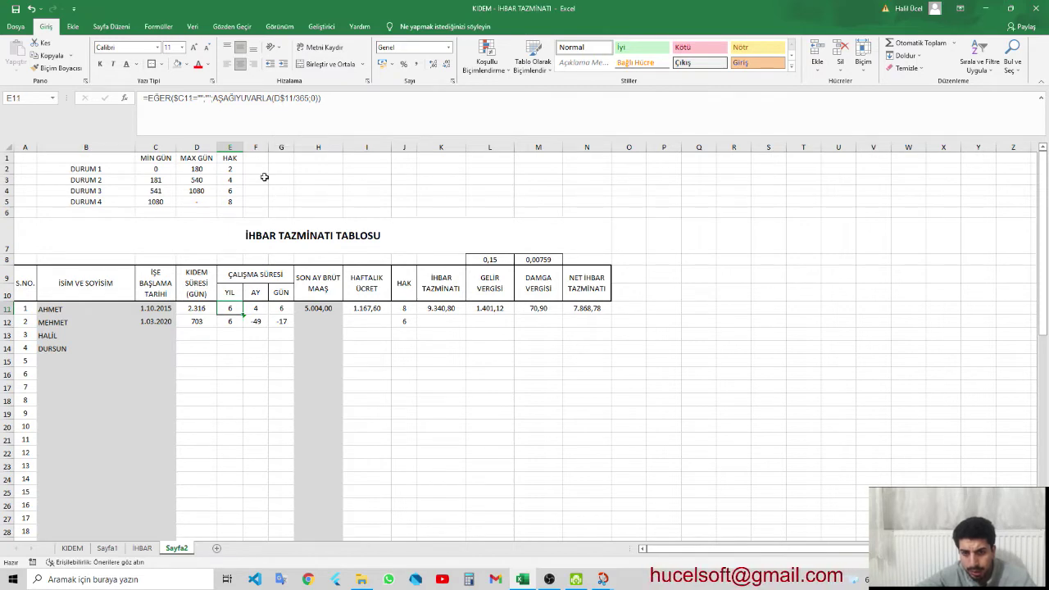
- Change E11's D$11 reference to $D11 so the column stays locked
{"action": "left_click", "coordinate": [284, 100]}
{"action": "key", "text": "BackSpace"}
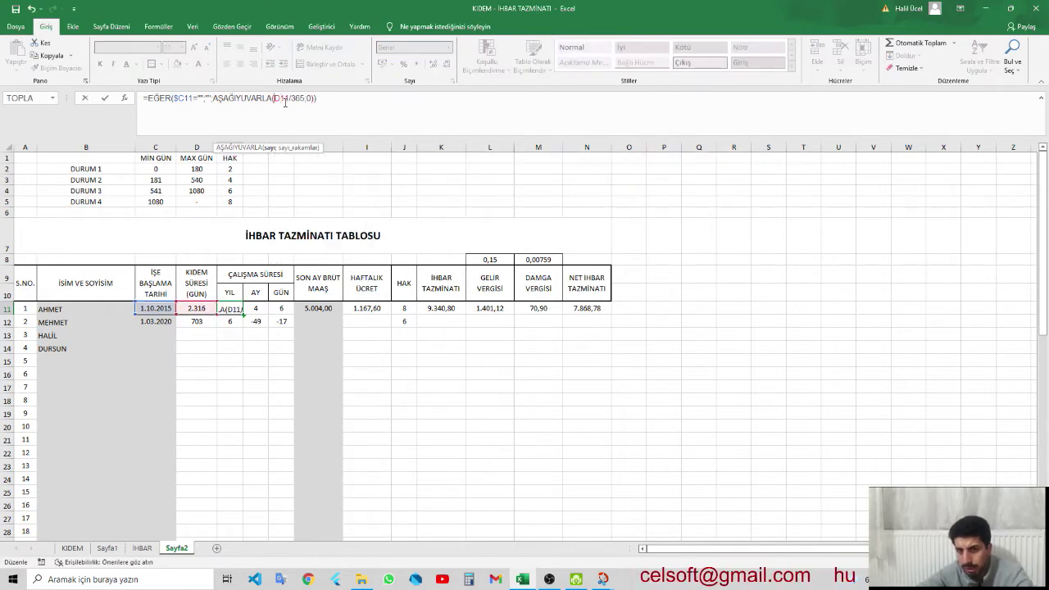
{"action": "type", "text": "$"}
{"action": "key", "text": "ctrl+Return"}
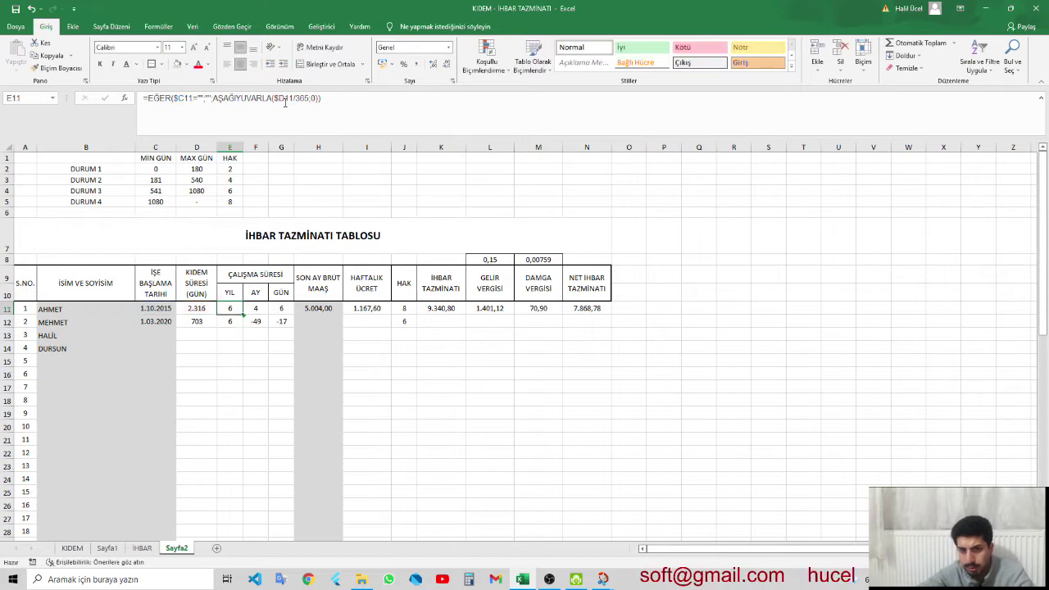
{"action": "key", "text": "Right"}
{"action": "key", "text": "Right"}
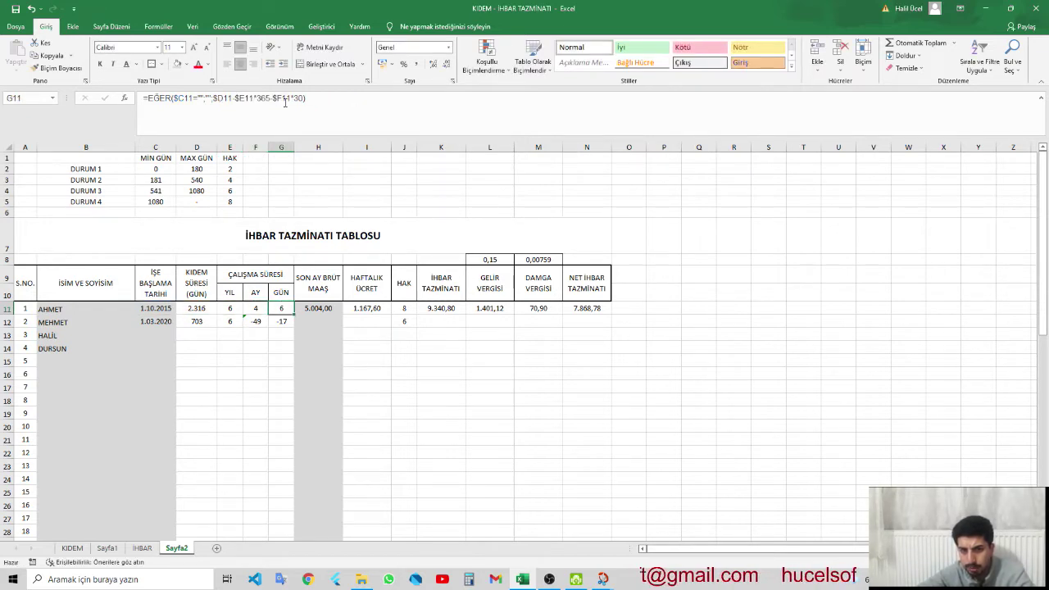
{"action": "left_click", "coordinate": [234, 324]}
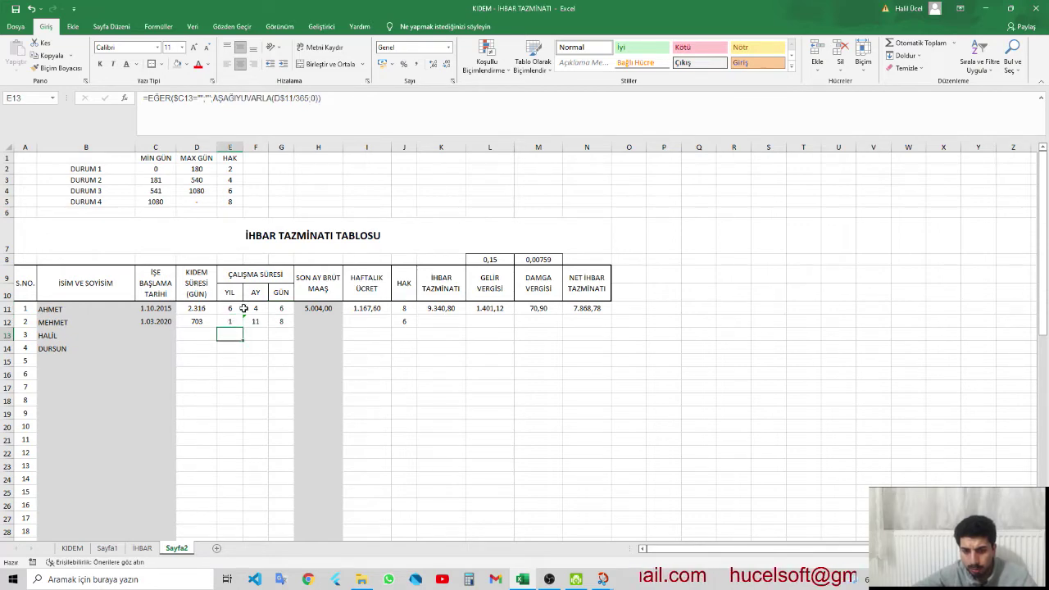
- Copy the YIL, AY and GÜN formulas from row 11 down to row 60
{"action": "mouse_move", "coordinate": [230, 309]}
{"action": "left_mouse_down"}
{"action": "mouse_move", "coordinate": [283, 309]}
{"action": "mouse_move", "coordinate": [256, 587]}
{"action": "mouse_move", "coordinate": [275, 515]}
{"action": "left_mouse_up"}
{"action": "key", "text": "ctrl+c"}
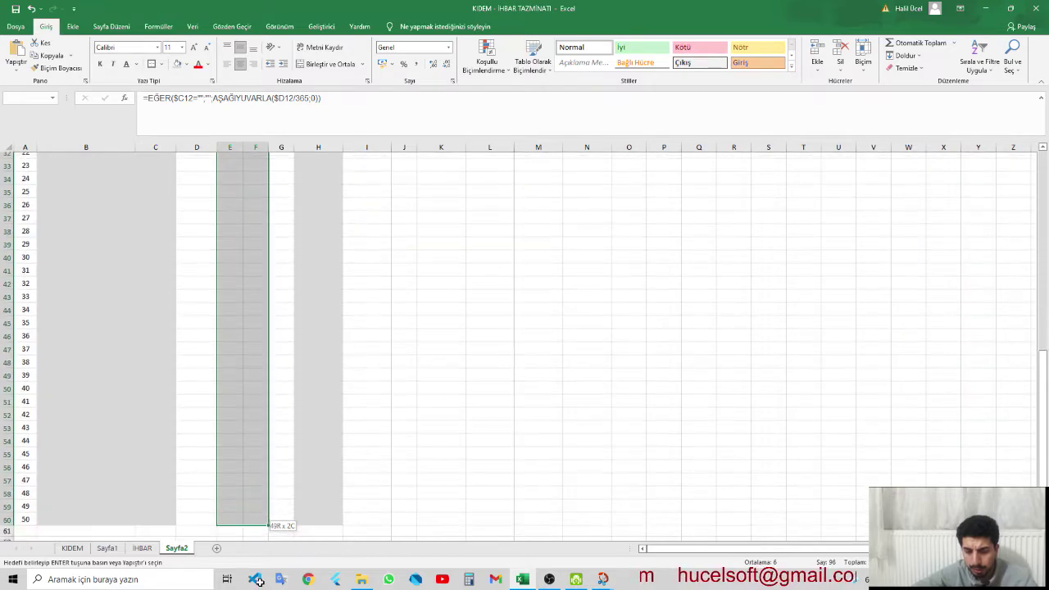
{"action": "right_click", "coordinate": [270, 467]}
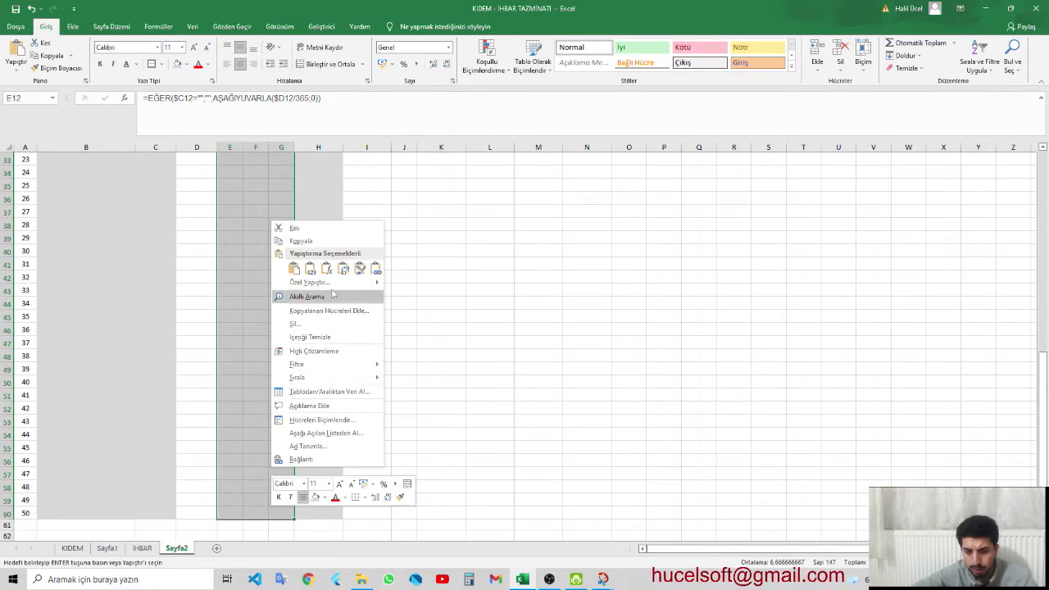
{"action": "left_click", "coordinate": [326, 271]}
- Copy the Haftalık Ücret through Net İhbar Tazminatı formulas down the empty rows
{"action": "scroll", "coordinate": [326, 273], "scroll_direction": "up", "scroll_amount": 10}
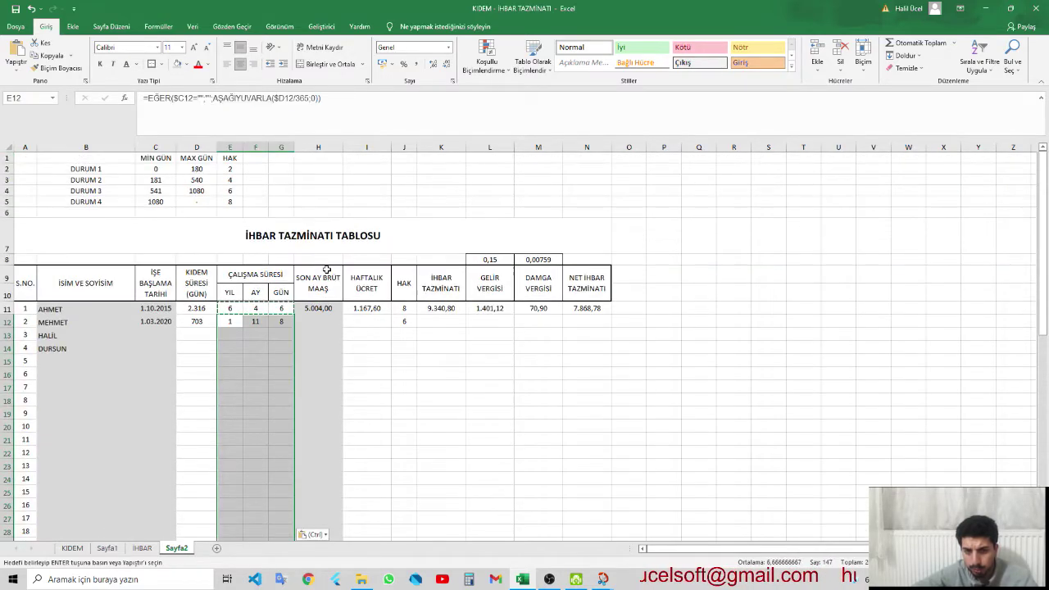
{"action": "left_click_drag", "start_coordinate": [366, 308], "coordinate": [587, 308]}
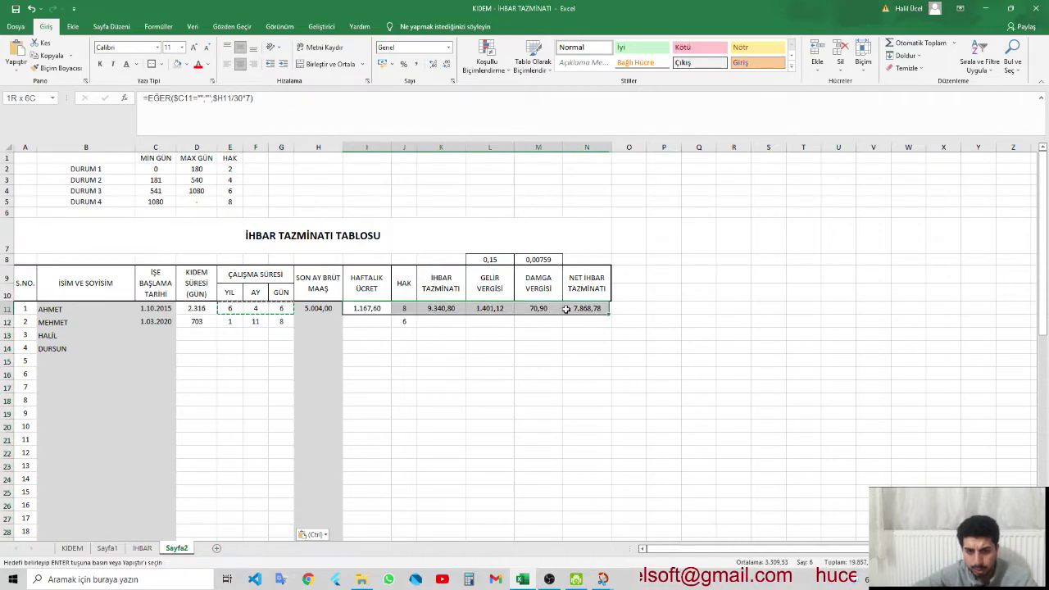
{"action": "key", "text": "ctrl+c"}
{"action": "mouse_move", "coordinate": [382, 321]}
{"action": "left_mouse_down"}
{"action": "mouse_move", "coordinate": [558, 330]}
{"action": "mouse_move", "coordinate": [560, 572]}
{"action": "mouse_move", "coordinate": [588, 508]}
{"action": "left_mouse_up"}
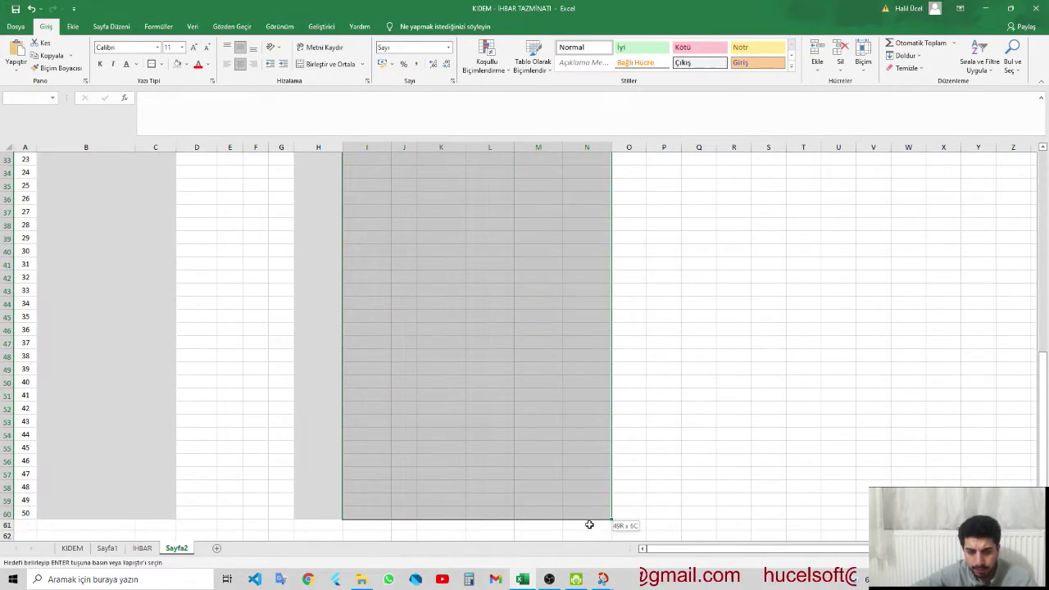
{"action": "right_click", "coordinate": [533, 424]}
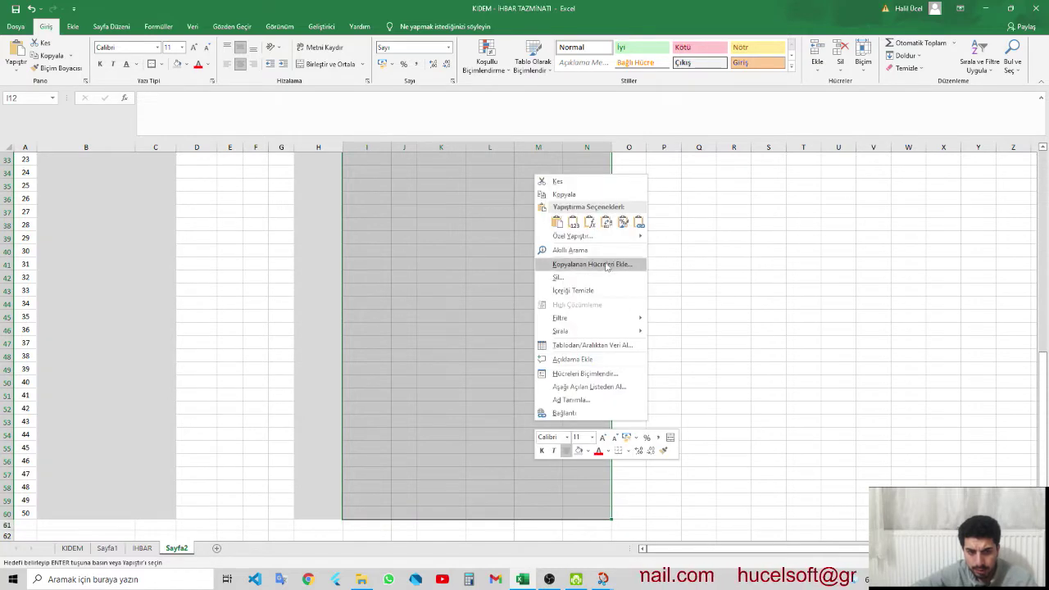
{"action": "left_click", "coordinate": [554, 220]}
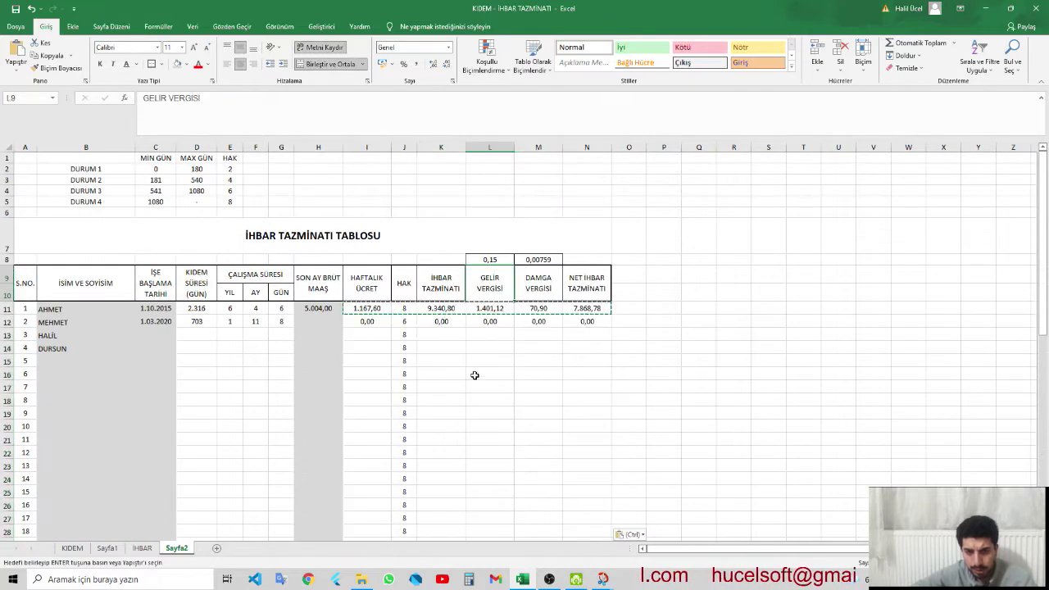
{"action": "left_click", "coordinate": [490, 373]}
- Wrap J11's HAK formula in EĞER($C11="";"";…) so blank start dates stay empty
{"action": "left_click", "coordinate": [404, 308]}
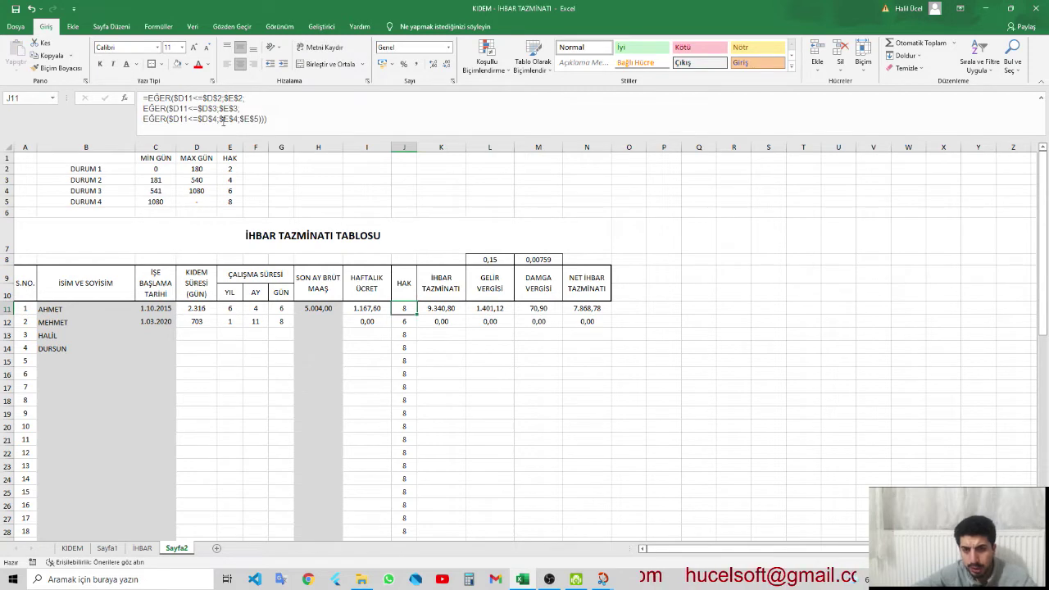
{"action": "left_click", "coordinate": [148, 98]}
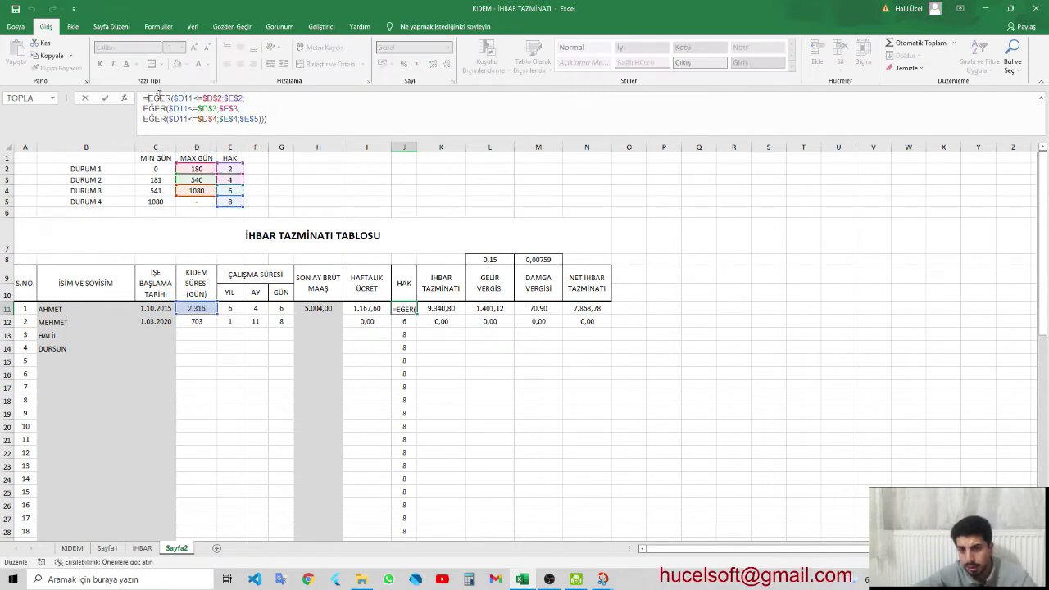
{"action": "type", "text": "EĞER("}
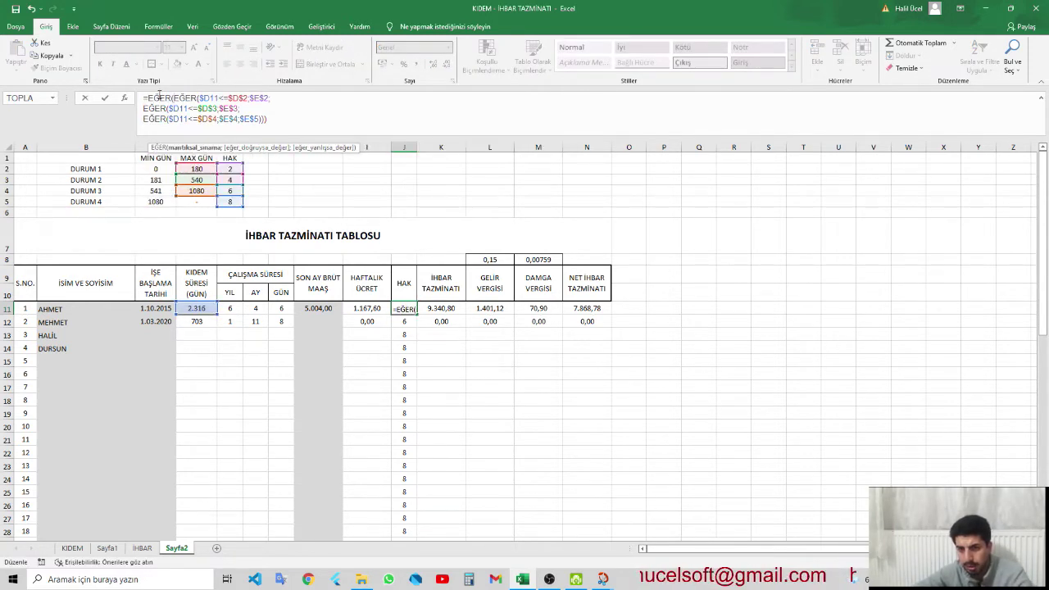
{"action": "type", "text": "C"}
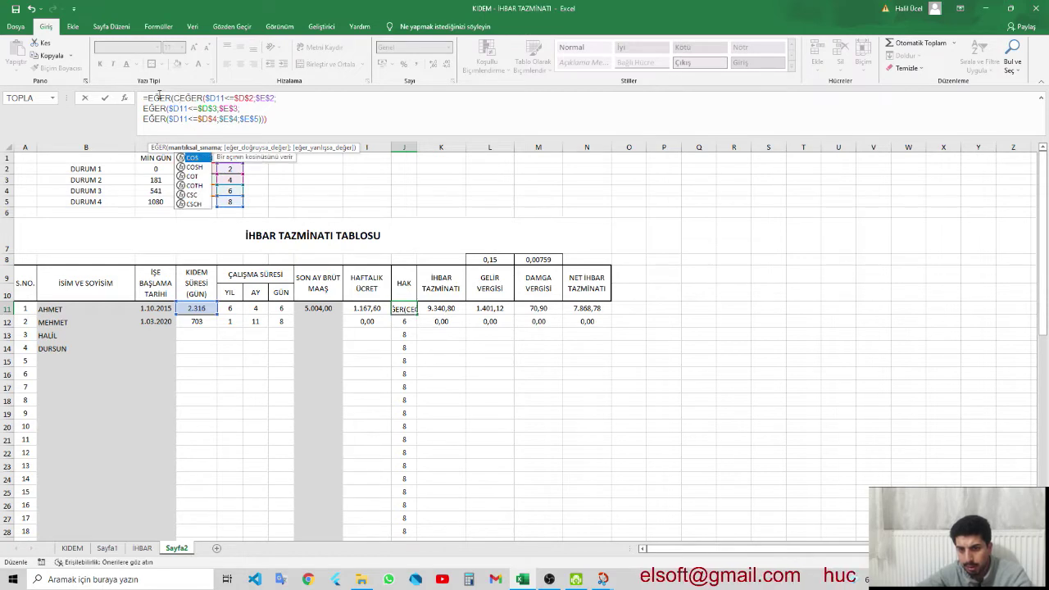
{"action": "type", "text": "11"}
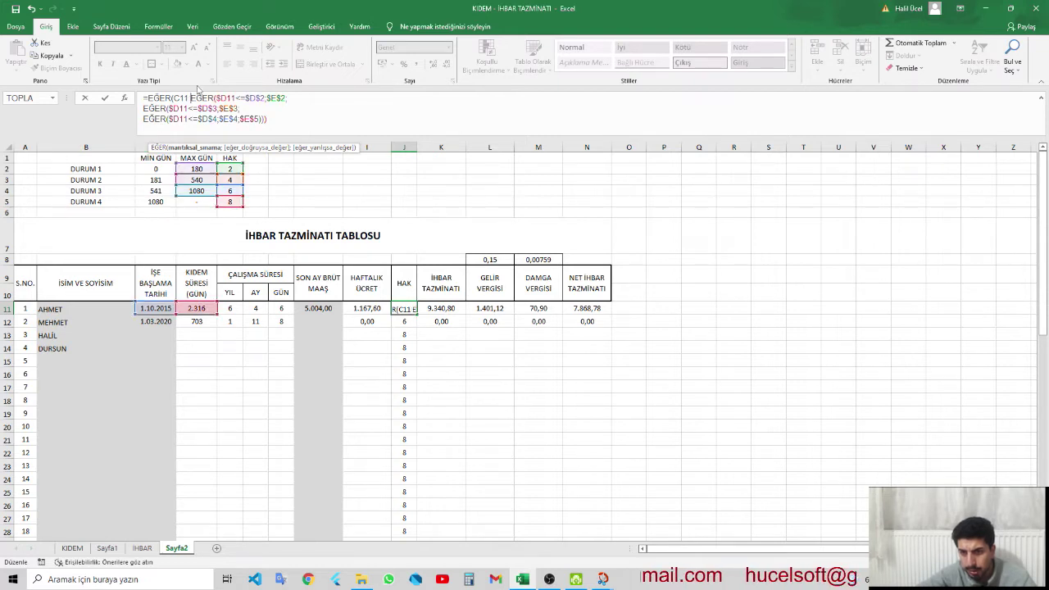
{"action": "key", "text": "F4"}
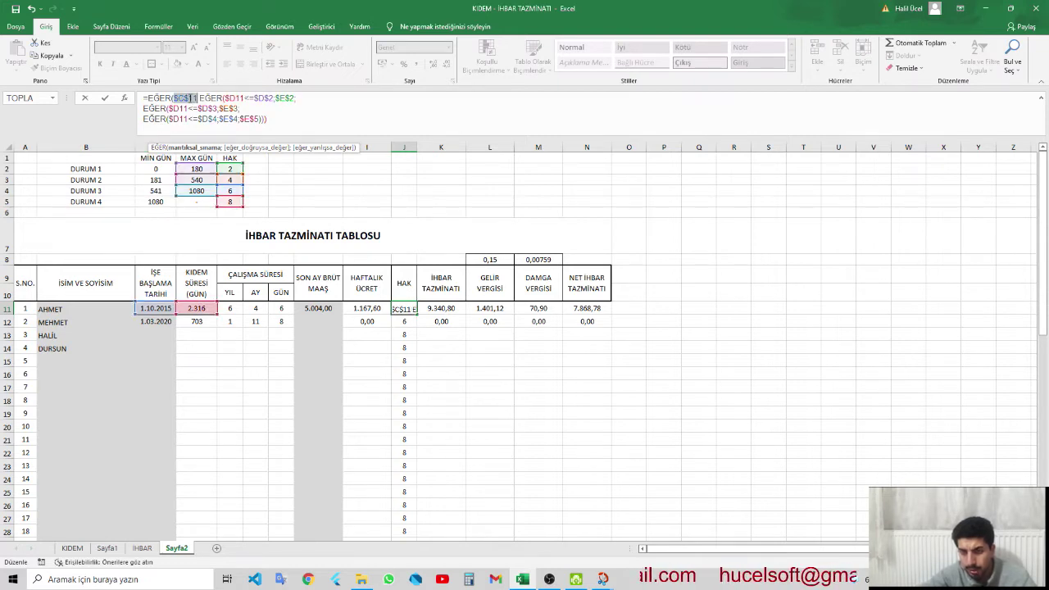
{"action": "left_click", "coordinate": [197, 97]}
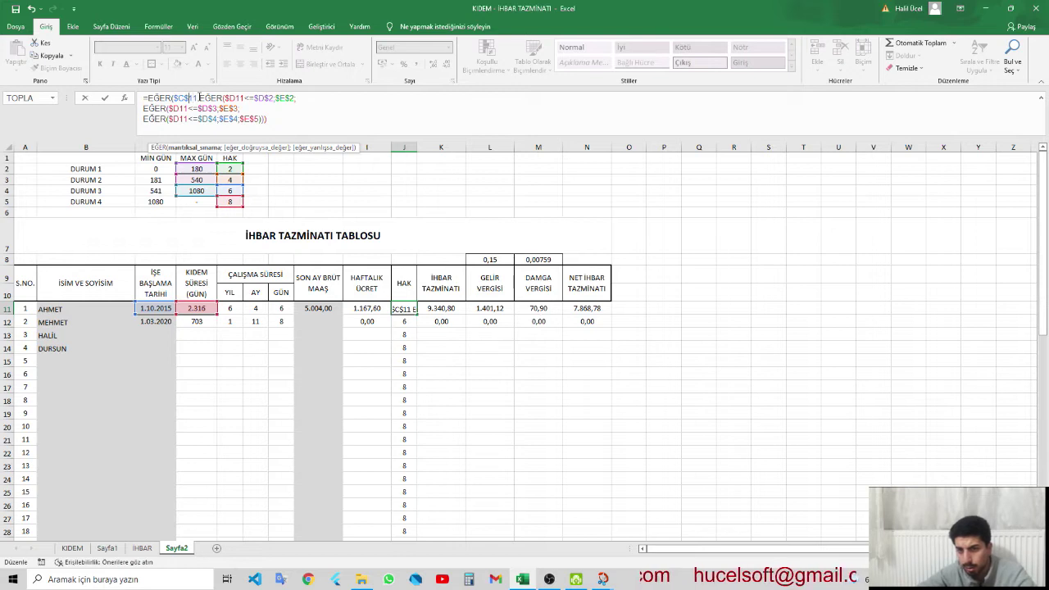
{"action": "key", "text": "BackSpace"}
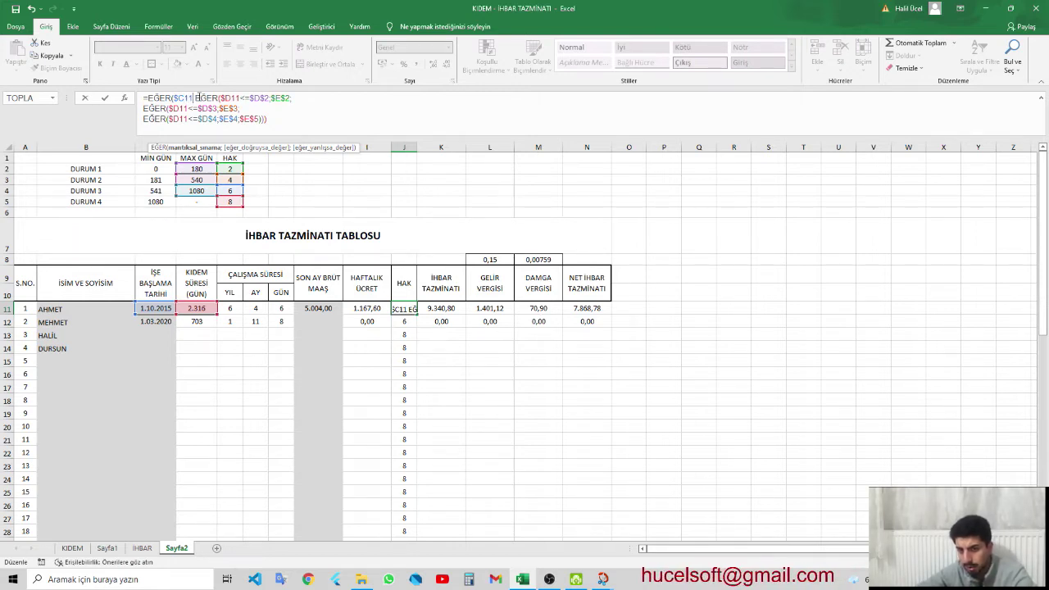
{"action": "type", "text": "=\"\";"}
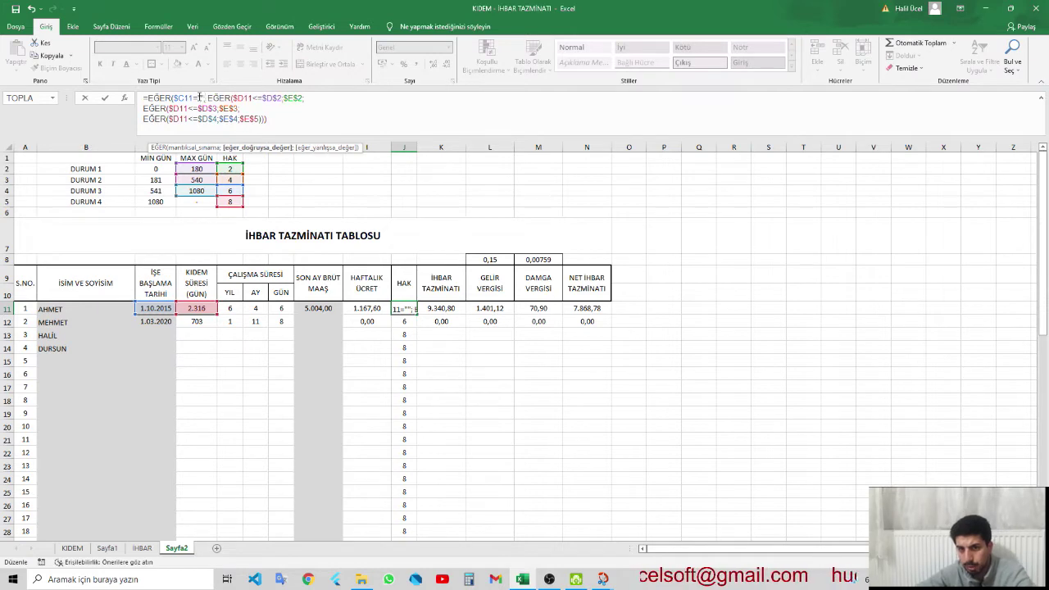
{"action": "type", "text": "\"\";"}
{"action": "key", "text": "Return"}
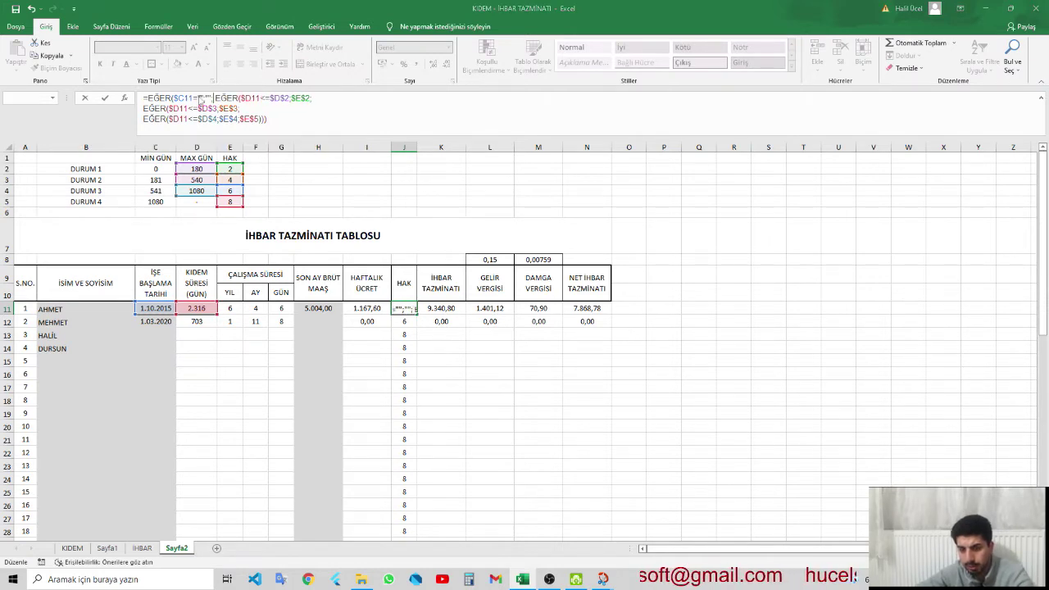
{"action": "key", "text": "Return"}
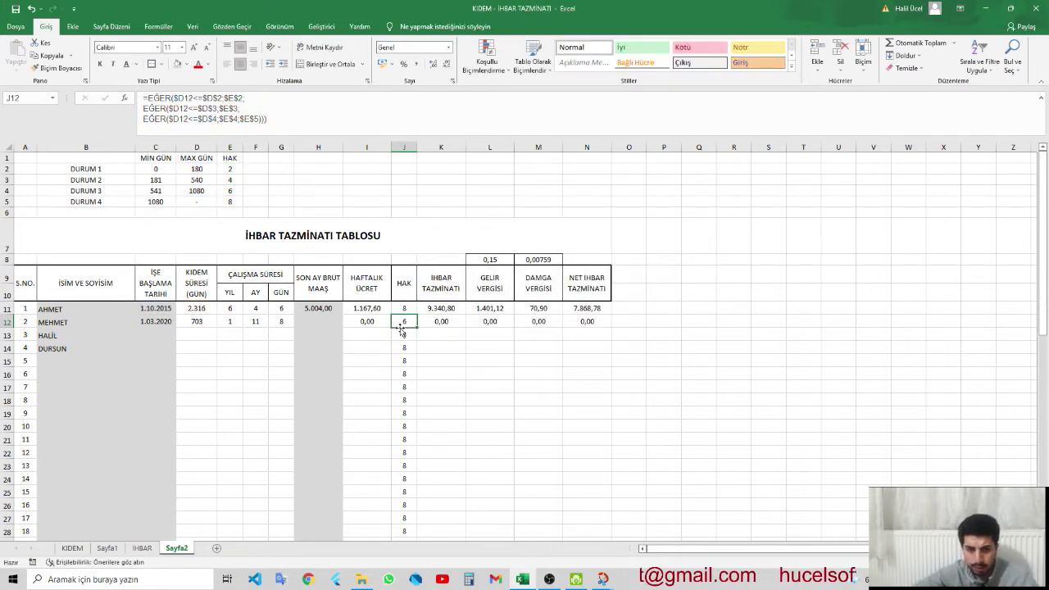
- Copy the revised HAK formula from J11 into J12:J60
{"action": "left_click", "coordinate": [404, 308]}
{"action": "key", "text": "ctrl+c"}
{"action": "mouse_move", "coordinate": [405, 308]}
{"action": "left_mouse_down"}
{"action": "mouse_move", "coordinate": [391, 429]}
{"action": "mouse_move", "coordinate": [399, 537]}
{"action": "mouse_move", "coordinate": [406, 526]}
{"action": "left_mouse_up"}
{"action": "right_click", "coordinate": [412, 525]}
{"action": "left_click", "coordinate": [466, 322]}
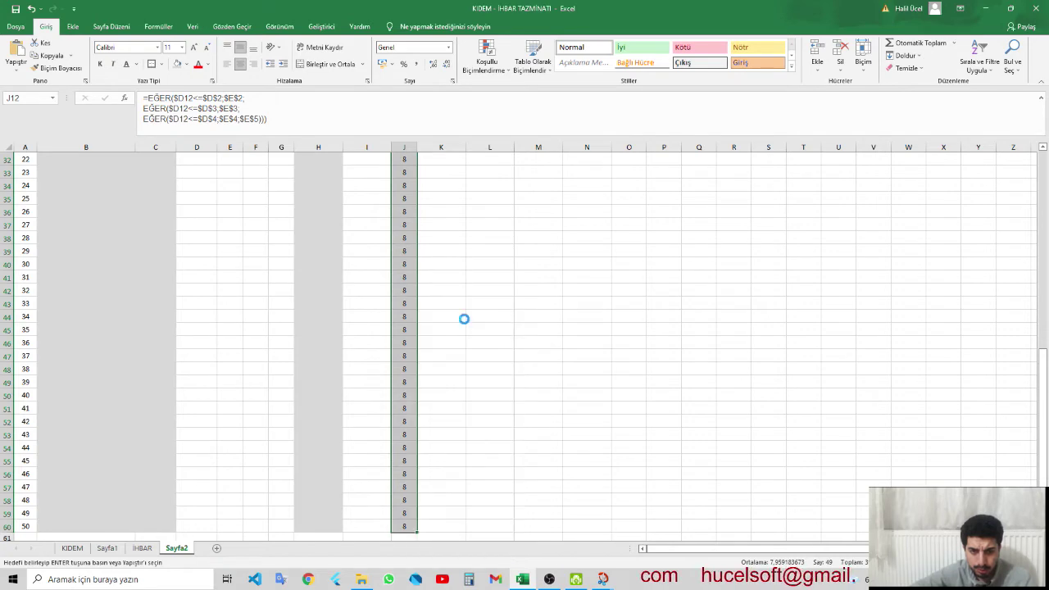
{"action": "scroll", "coordinate": [413, 314], "scroll_direction": "up", "scroll_amount": 10}
{"action": "left_click", "coordinate": [359, 352]}
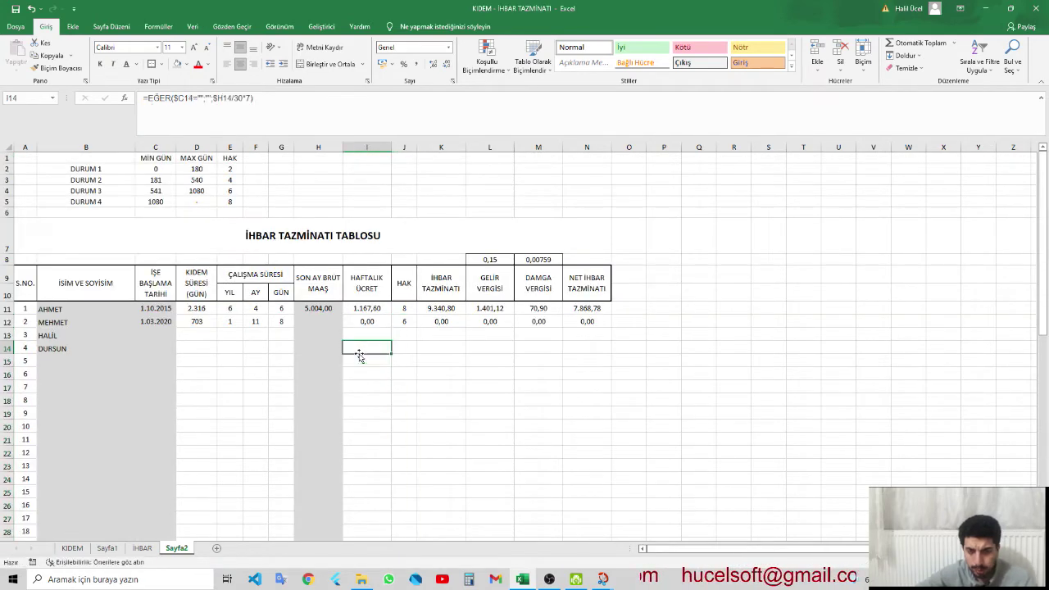
- Apply All Borders and a thick outside border to A11:N60
{"action": "left_click", "coordinate": [282, 348]}
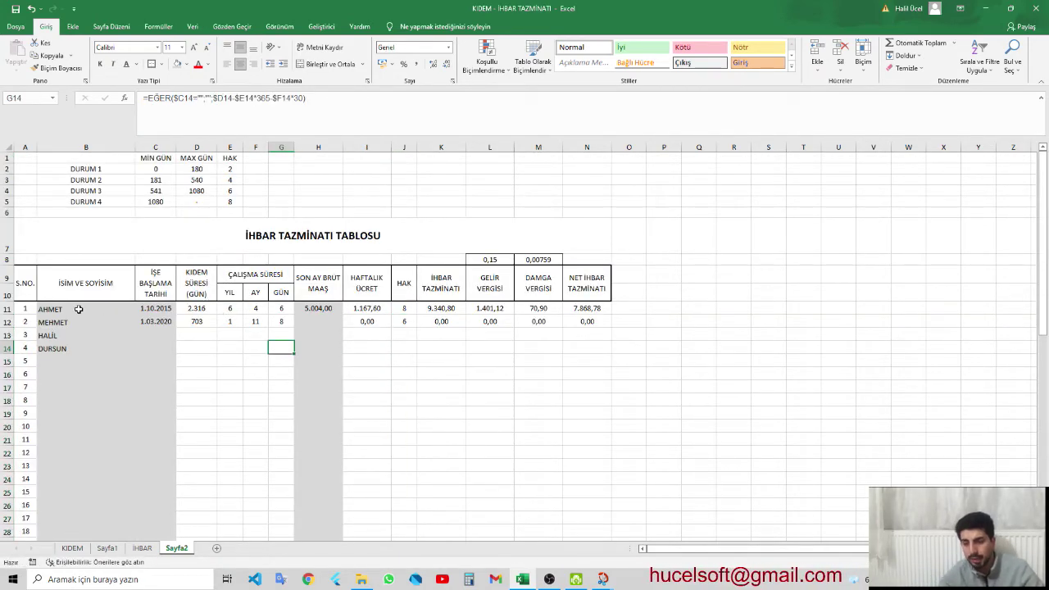
{"action": "mouse_move", "coordinate": [35, 305]}
{"action": "left_mouse_down"}
{"action": "mouse_move", "coordinate": [541, 586]}
{"action": "mouse_move", "coordinate": [588, 469]}
{"action": "left_mouse_up"}
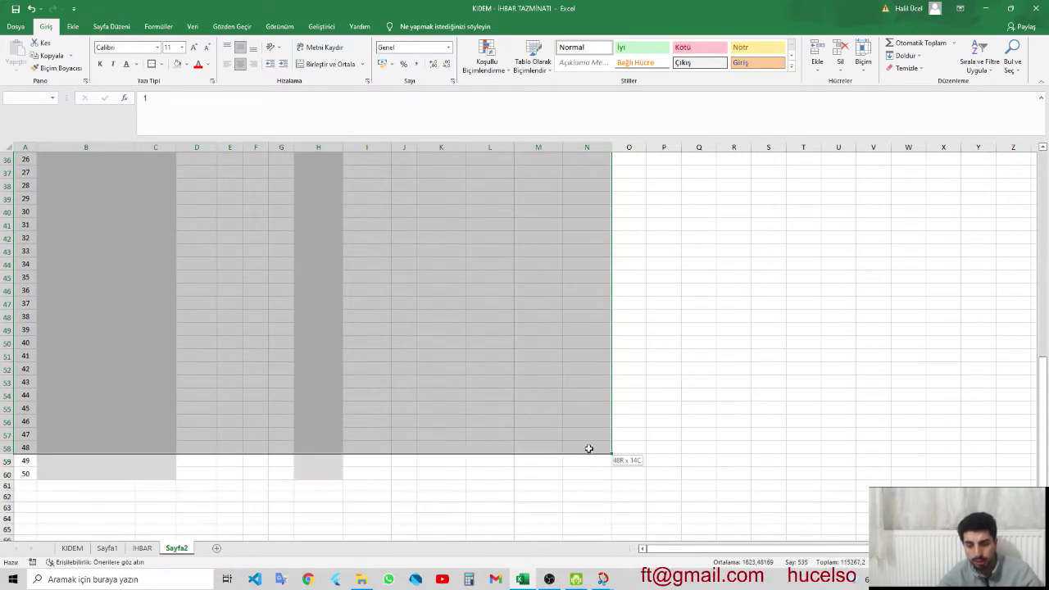
{"action": "left_click_drag", "start_coordinate": [589, 469], "coordinate": [591, 474]}
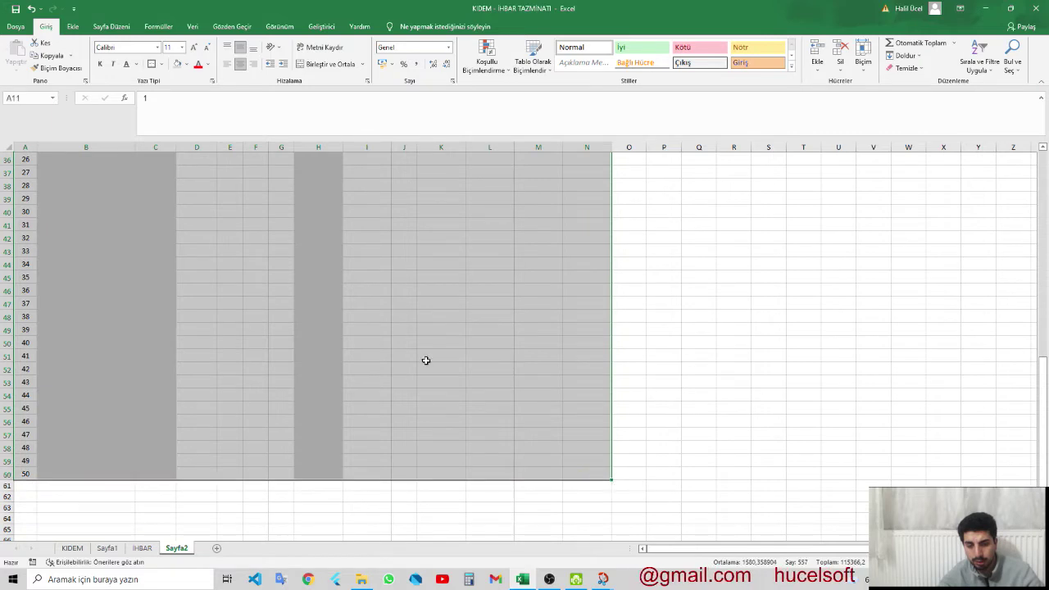
{"action": "left_click", "coordinate": [161, 67]}
{"action": "left_click", "coordinate": [179, 159]}
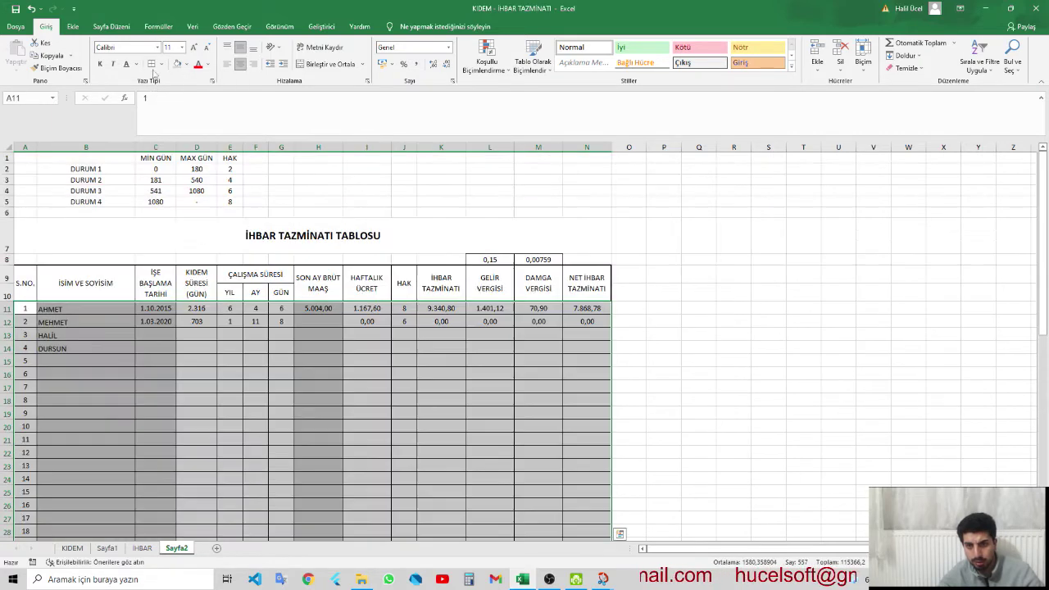
{"action": "left_click", "coordinate": [162, 67]}
{"action": "left_click", "coordinate": [183, 187]}
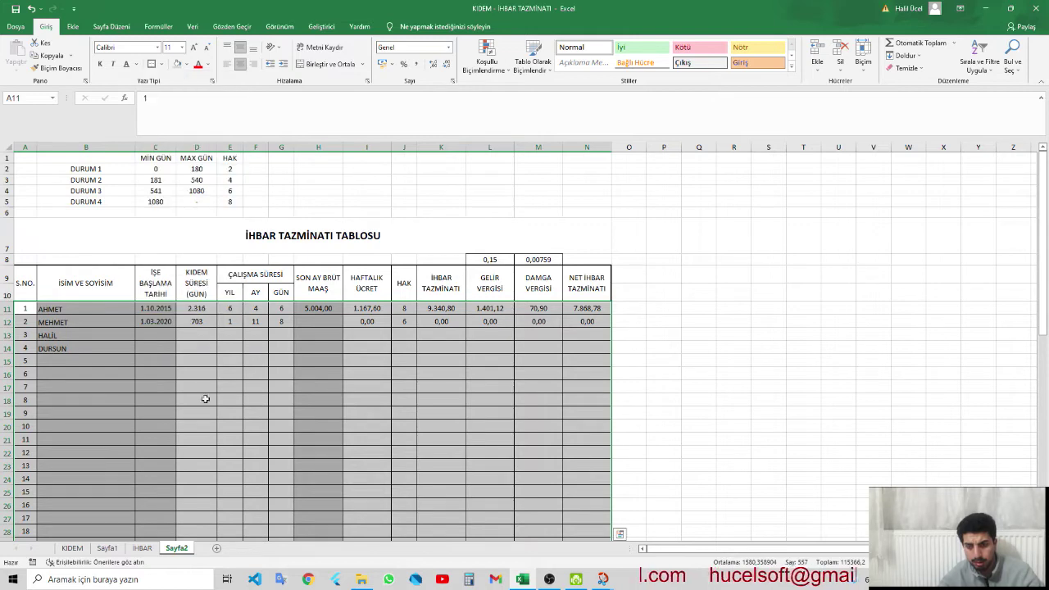
{"action": "left_click", "coordinate": [207, 401]}
{"action": "scroll", "coordinate": [207, 401], "scroll_direction": "down", "scroll_amount": 4}
{"action": "scroll", "coordinate": [206, 400], "scroll_direction": "down", "scroll_amount": 7}
{"action": "scroll", "coordinate": [206, 400], "scroll_direction": "down", "scroll_amount": 5}
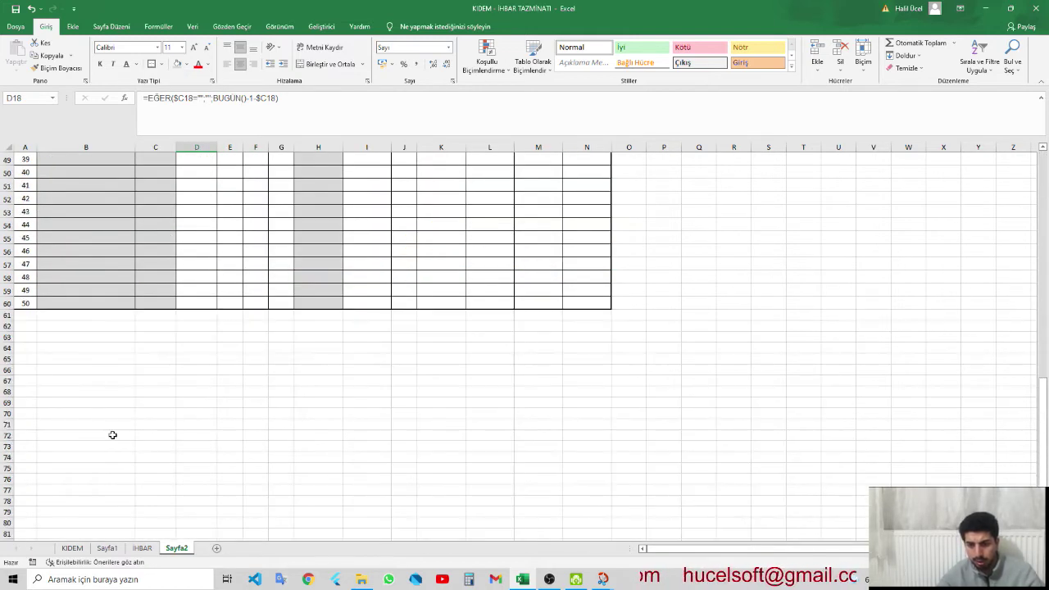
- Set row 61's height to 10 and merge A61:N61
{"action": "right_click", "coordinate": [6, 315]}
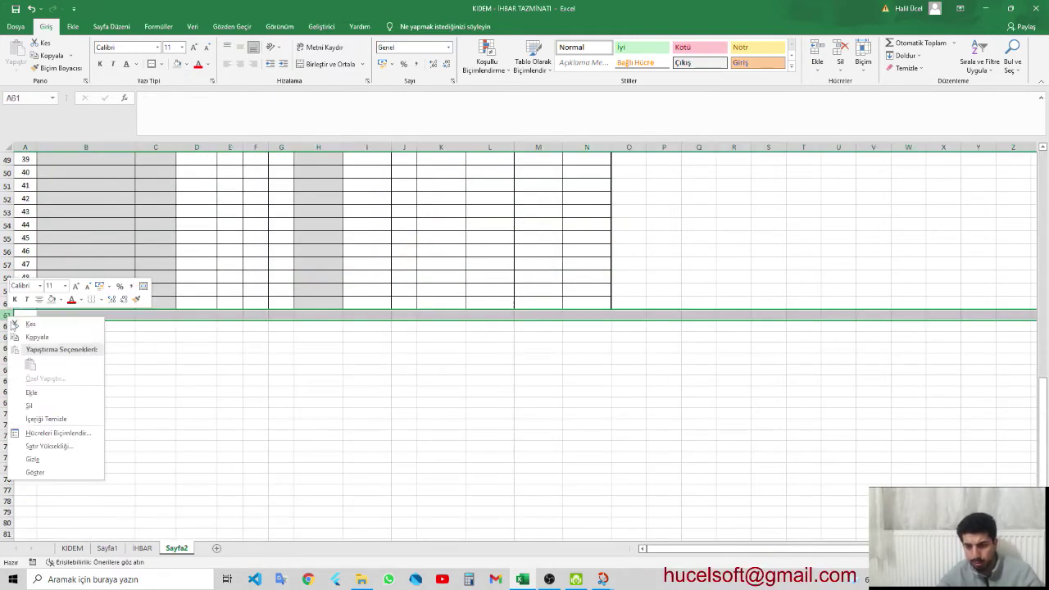
{"action": "left_click", "coordinate": [49, 445]}
{"action": "type", "text": "10"}
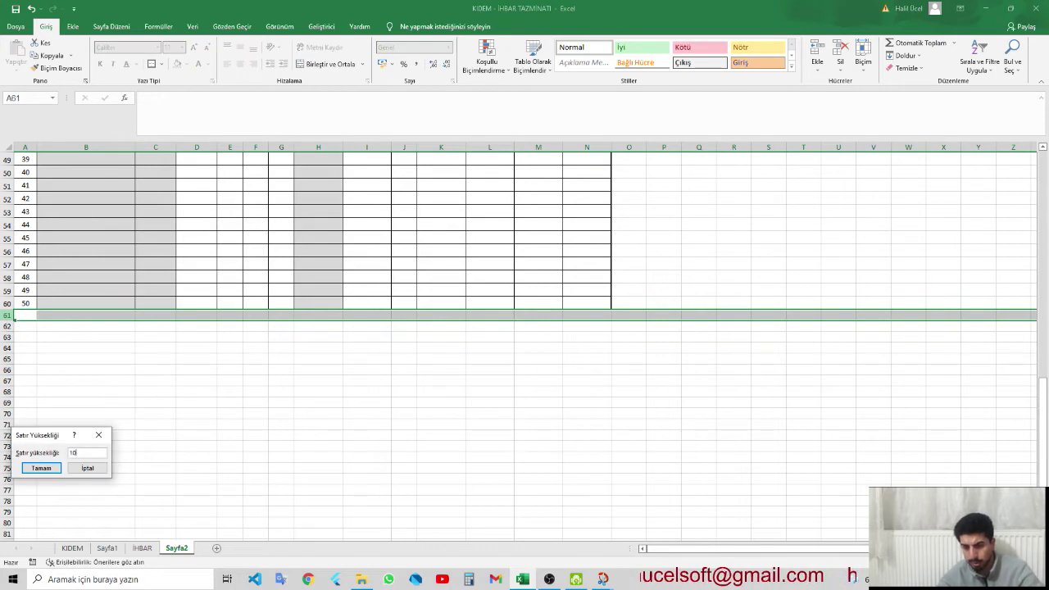
{"action": "key", "text": "Return"}
{"action": "left_click_drag", "start_coordinate": [31, 312], "coordinate": [607, 313]}
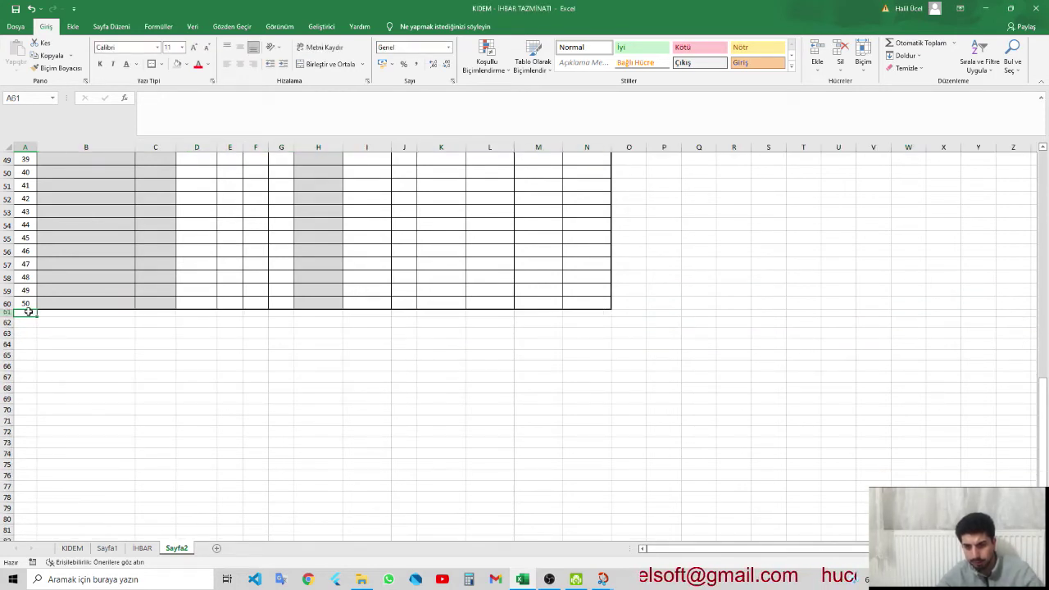
{"action": "left_click", "coordinate": [331, 64]}
- Set rows 62 and 63 to a height of 35
{"action": "left_click", "coordinate": [38, 331]}
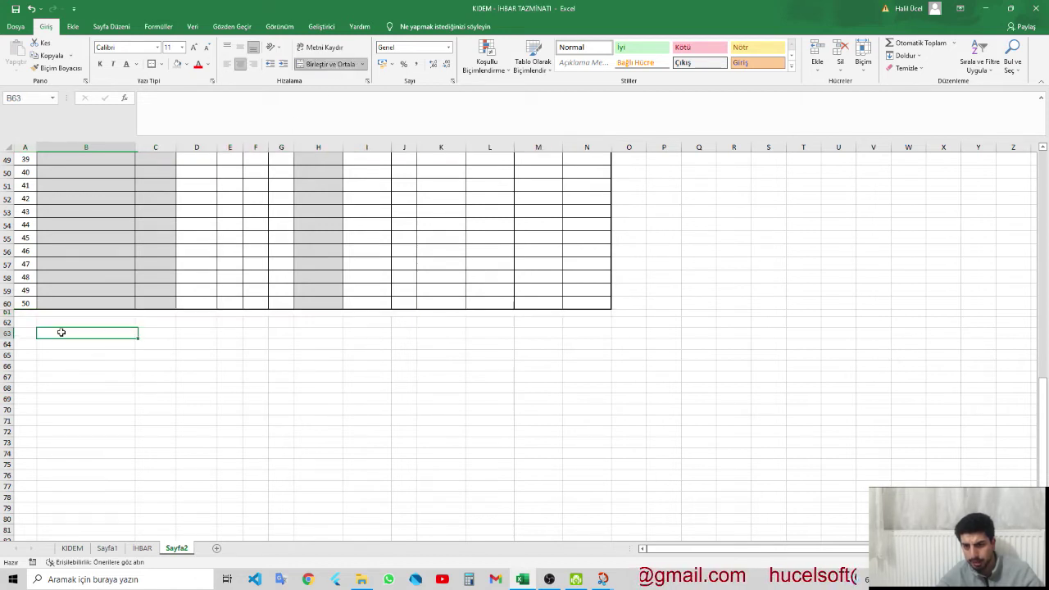
{"action": "left_click_drag", "start_coordinate": [16, 323], "coordinate": [153, 328]}
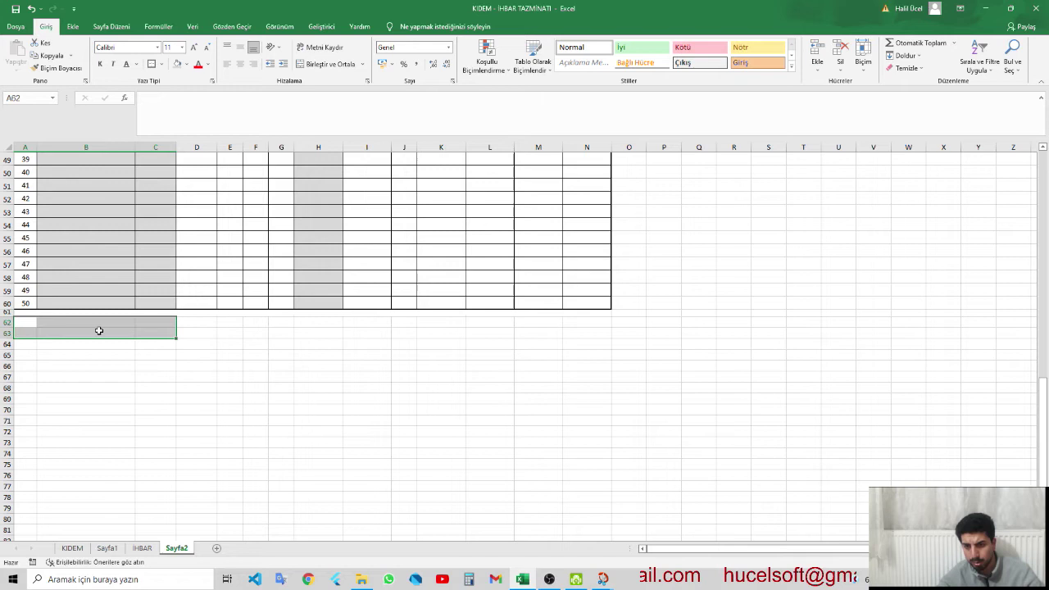
{"action": "left_click_drag", "start_coordinate": [5, 322], "coordinate": [5, 330]}
{"action": "right_click", "coordinate": [5, 328]}
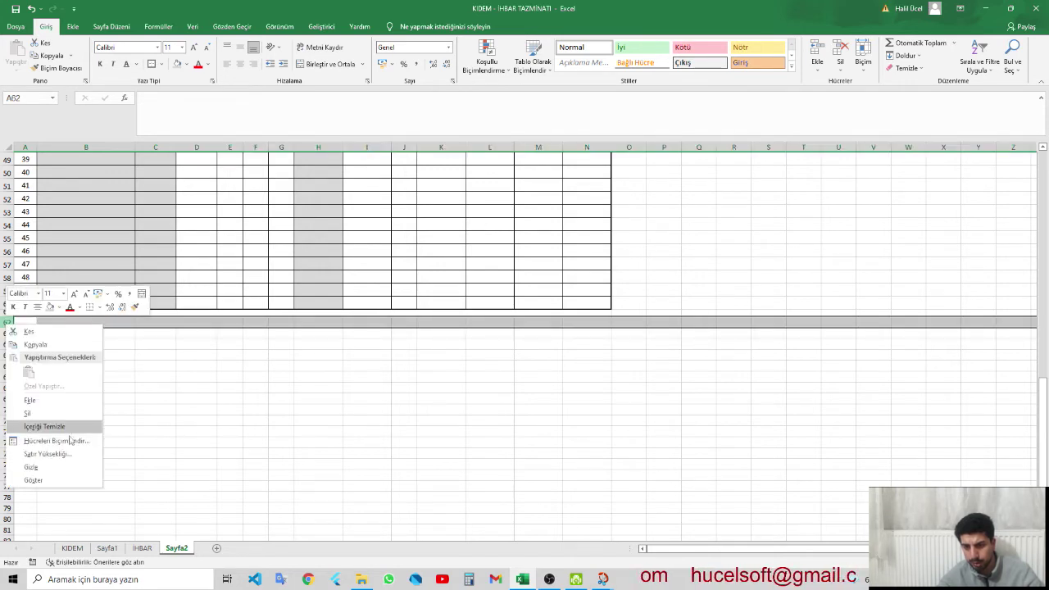
{"action": "left_click", "coordinate": [67, 454]}
{"action": "type", "text": "35"}
{"action": "key", "text": "Return"}
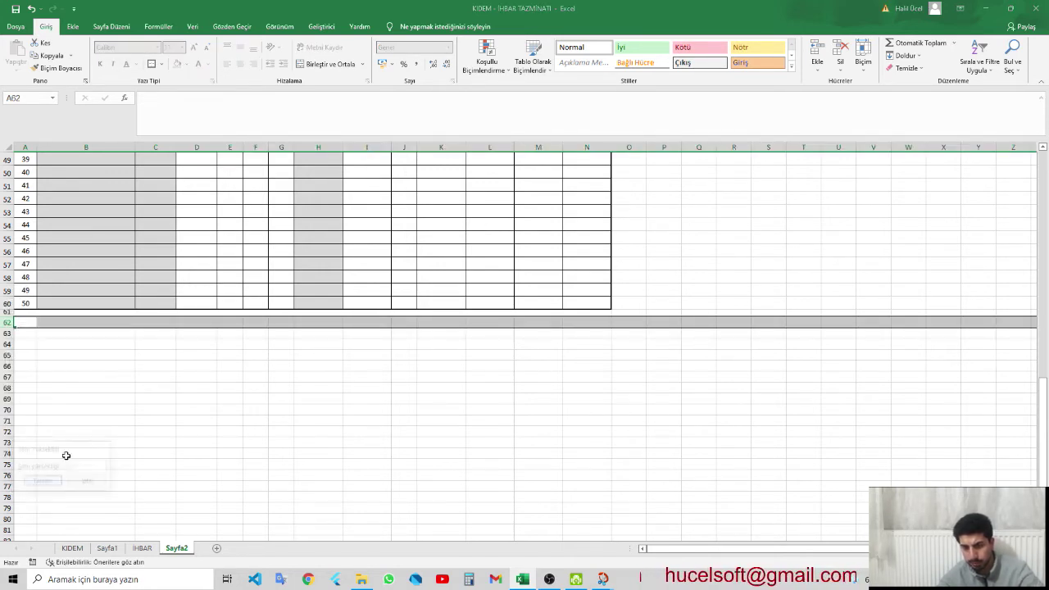
{"action": "left_click", "coordinate": [150, 381]}
{"action": "scroll", "coordinate": [143, 344], "scroll_direction": "up", "scroll_amount": 13}
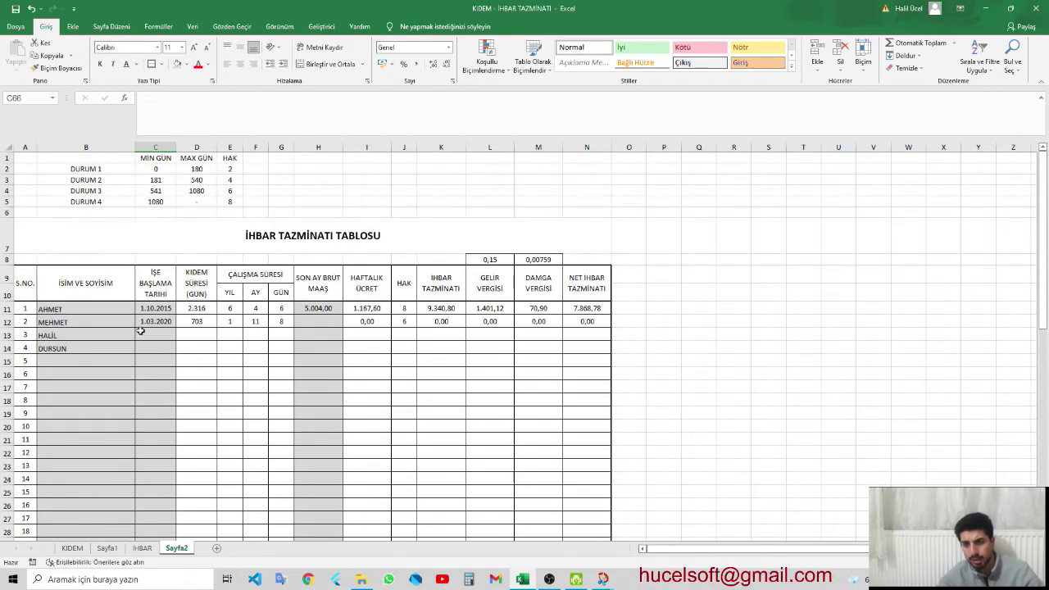
{"action": "left_click", "coordinate": [4, 308]}
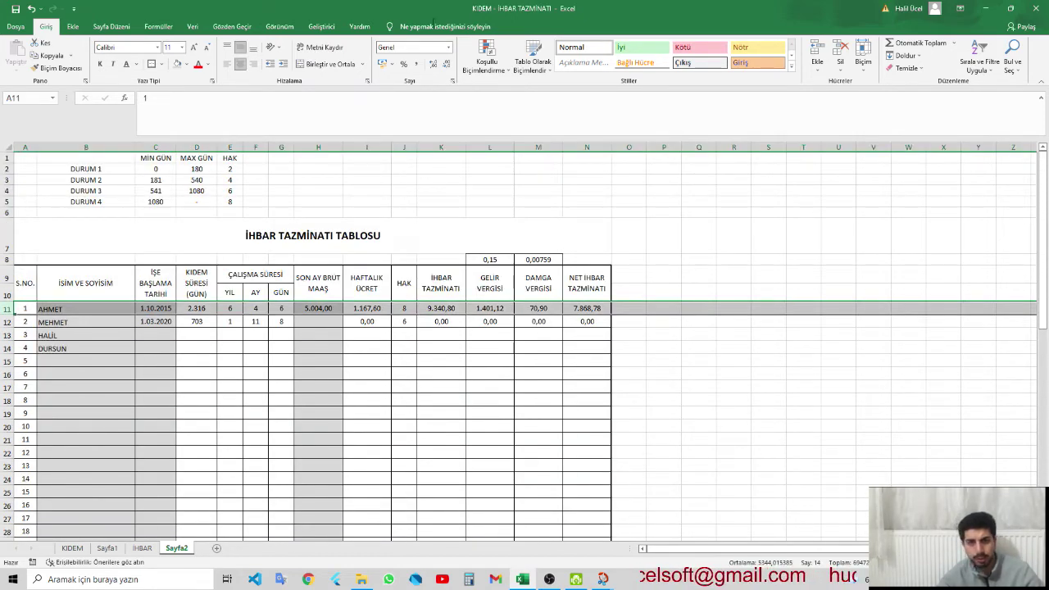
{"action": "left_click", "coordinate": [316, 30]}
{"action": "left_click", "coordinate": [290, 29]}
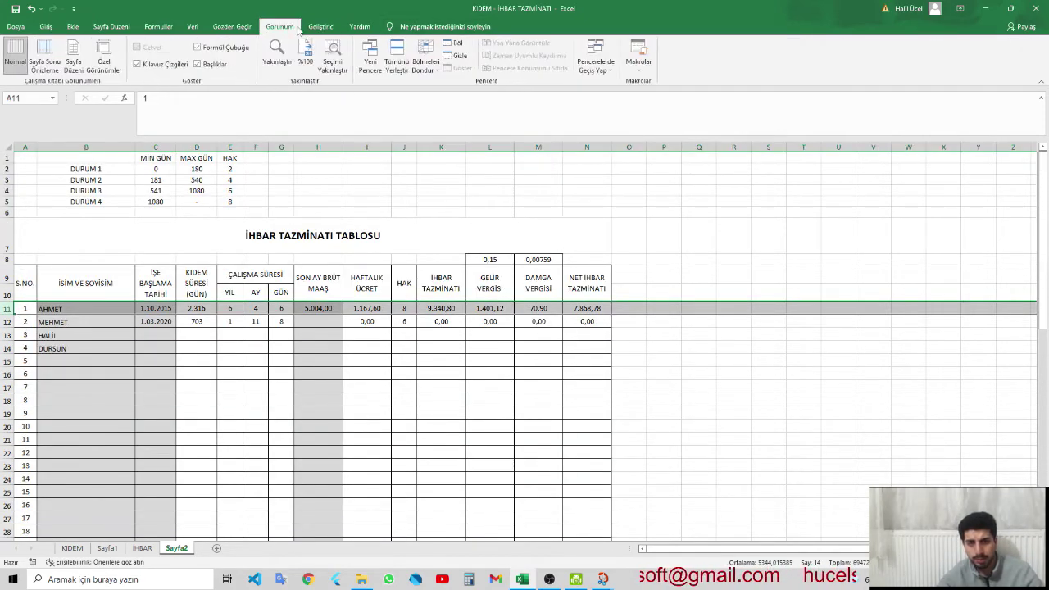
{"action": "left_click", "coordinate": [429, 71]}
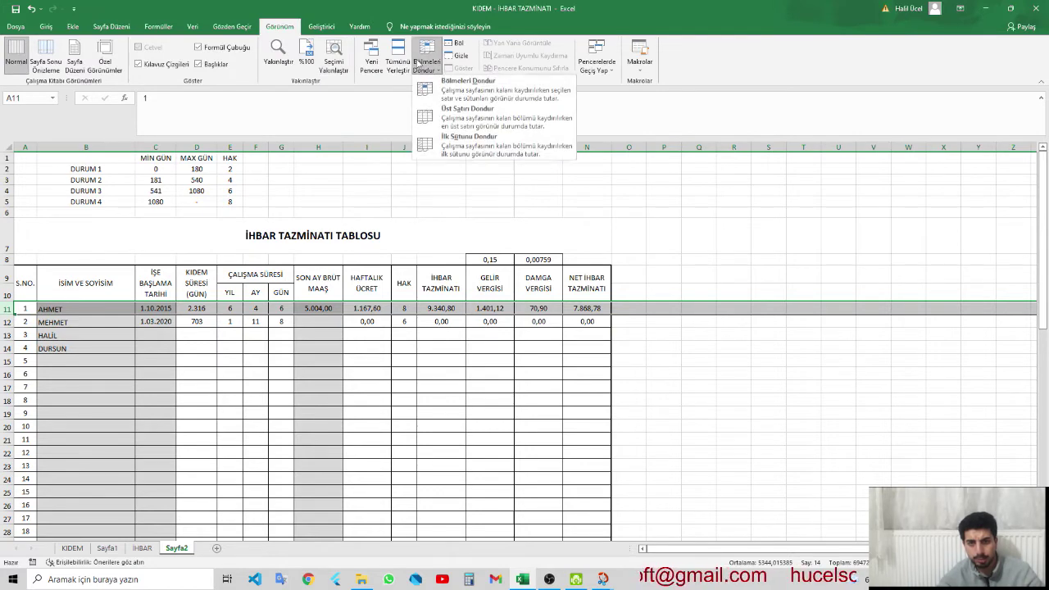
{"action": "left_click", "coordinate": [449, 82]}
{"action": "left_click", "coordinate": [316, 322]}
{"action": "scroll", "coordinate": [317, 322], "scroll_direction": "down", "scroll_amount": 5}
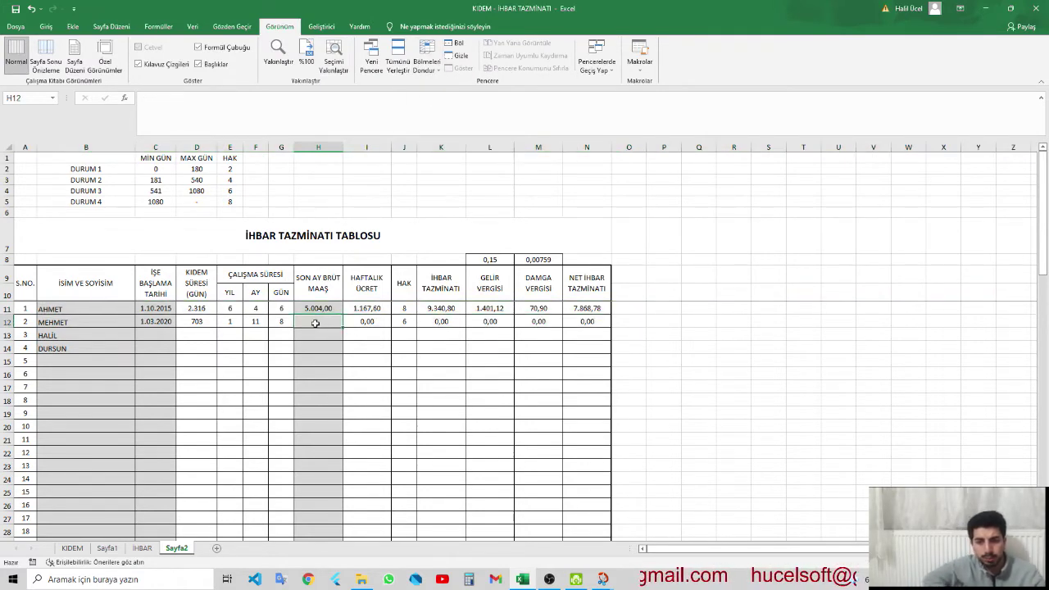
{"action": "scroll", "coordinate": [314, 324], "scroll_direction": "down", "scroll_amount": 12}
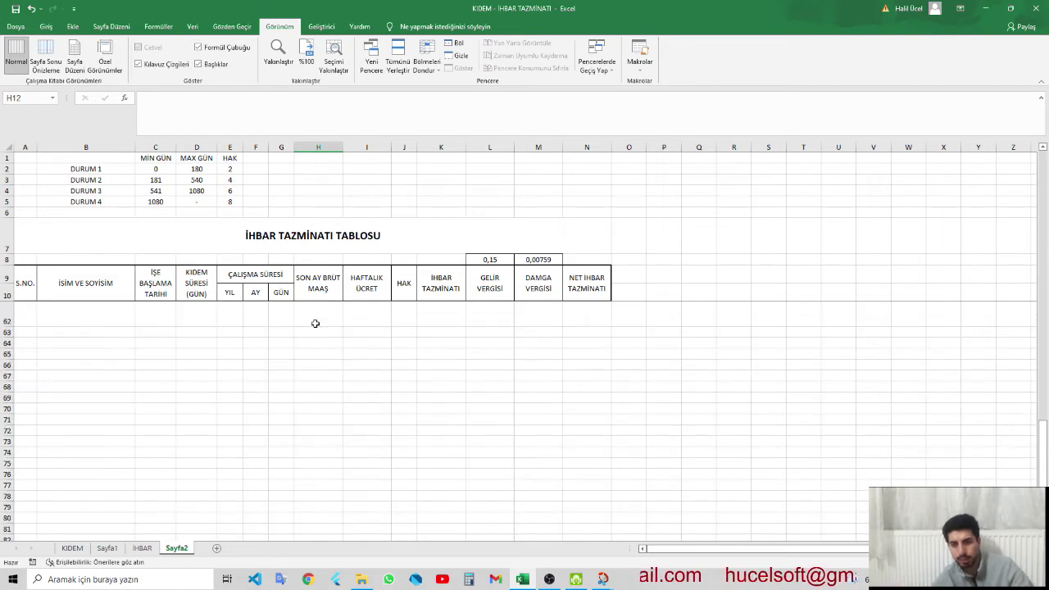
{"action": "scroll", "coordinate": [315, 324], "scroll_direction": "up", "scroll_amount": 3}
{"action": "left_click", "coordinate": [133, 430]}
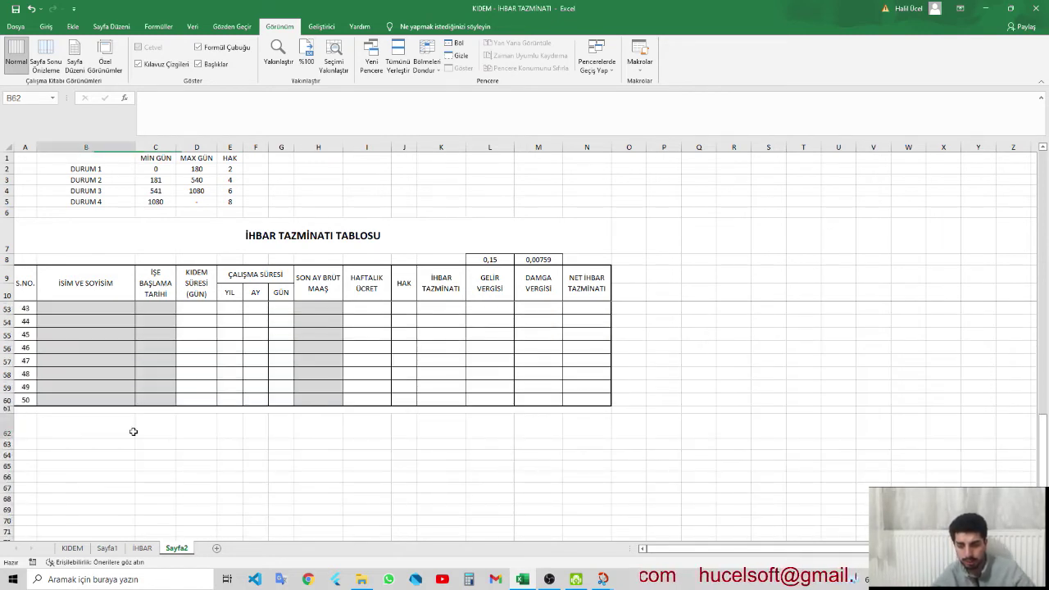
{"action": "left_click_drag", "start_coordinate": [29, 422], "coordinate": [148, 433]}
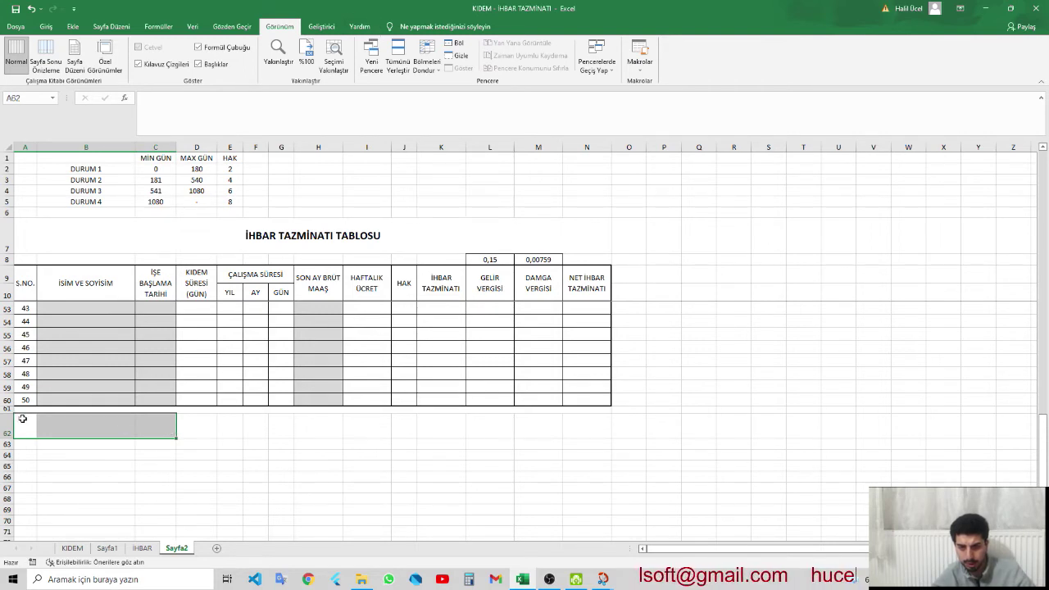
- Merge and centre A62:J62 and label it TOPLAM
{"action": "left_click_drag", "start_coordinate": [23, 418], "coordinate": [402, 424]}
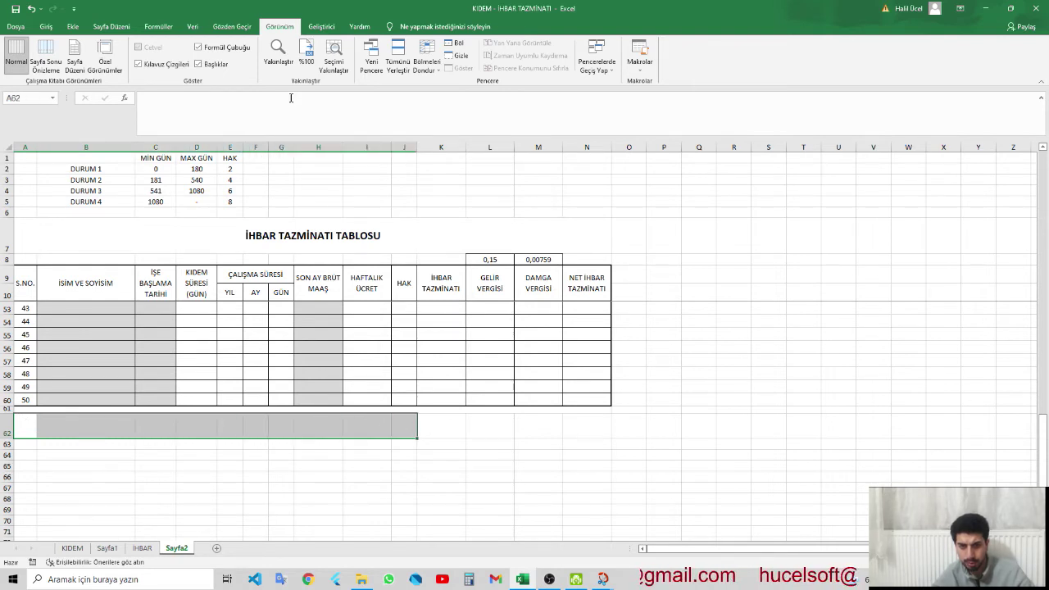
{"action": "left_click", "coordinate": [46, 26]}
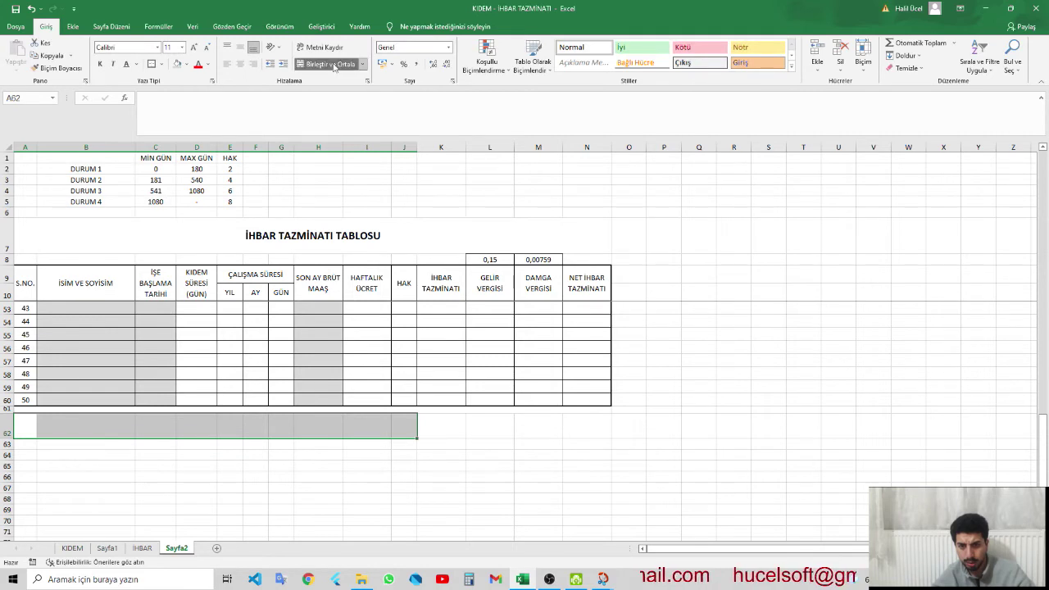
{"action": "left_click", "coordinate": [332, 65]}
{"action": "type", "text": "TOPLAM"}
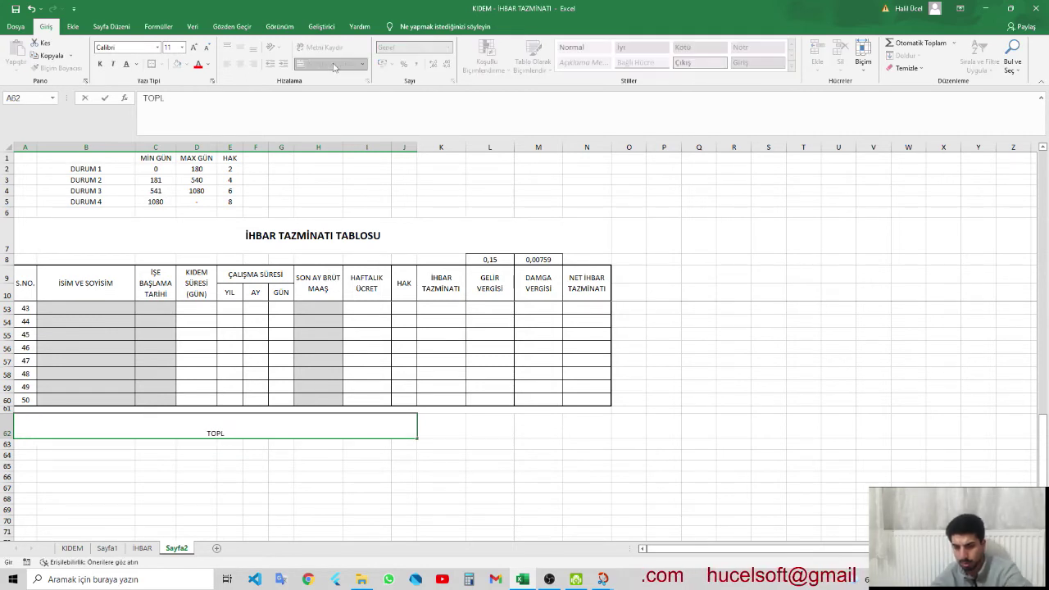
{"action": "key", "text": "Tab"}
- Enter =TOPLA(K11:K60) in K62, giving 9.340,80, and copy it
{"action": "type", "text": "="}
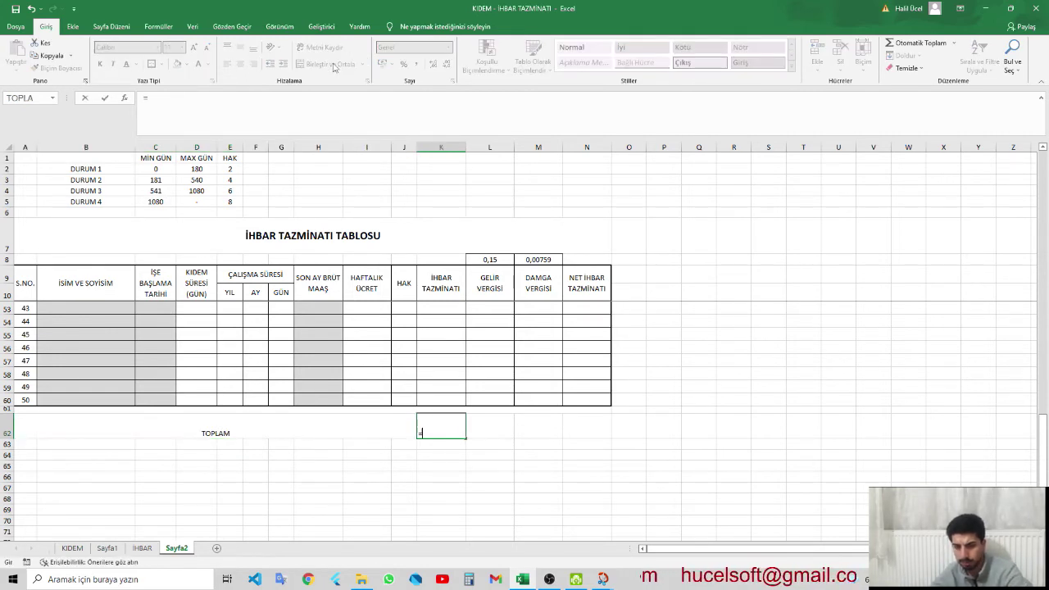
{"action": "type", "text": "TOPLA("}
{"action": "key", "text": "Up"}
{"action": "key", "text": "Up"}
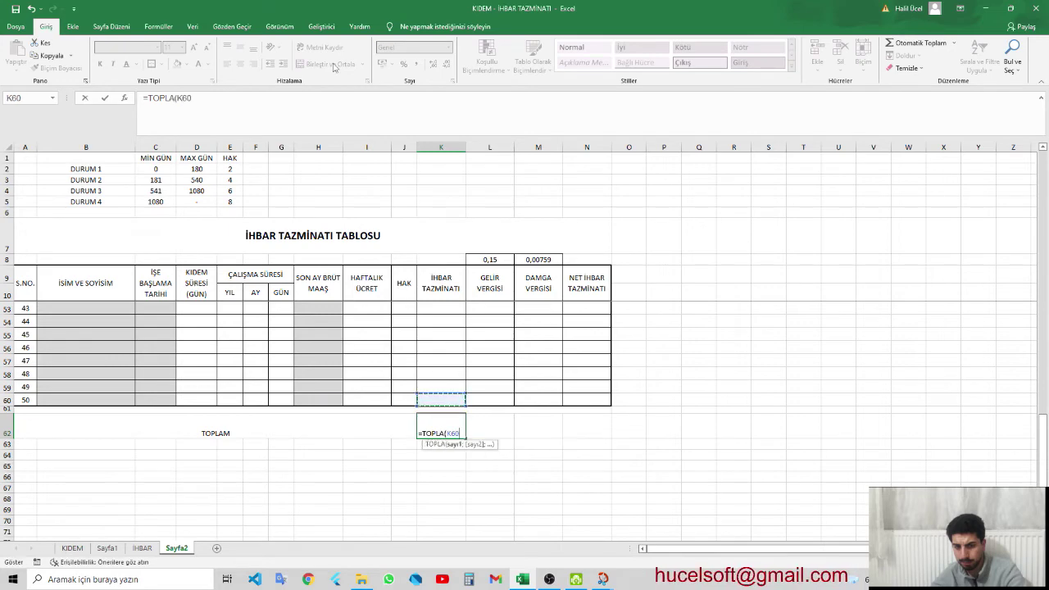
{"action": "key", "text": "ctrl+shift+Up"}
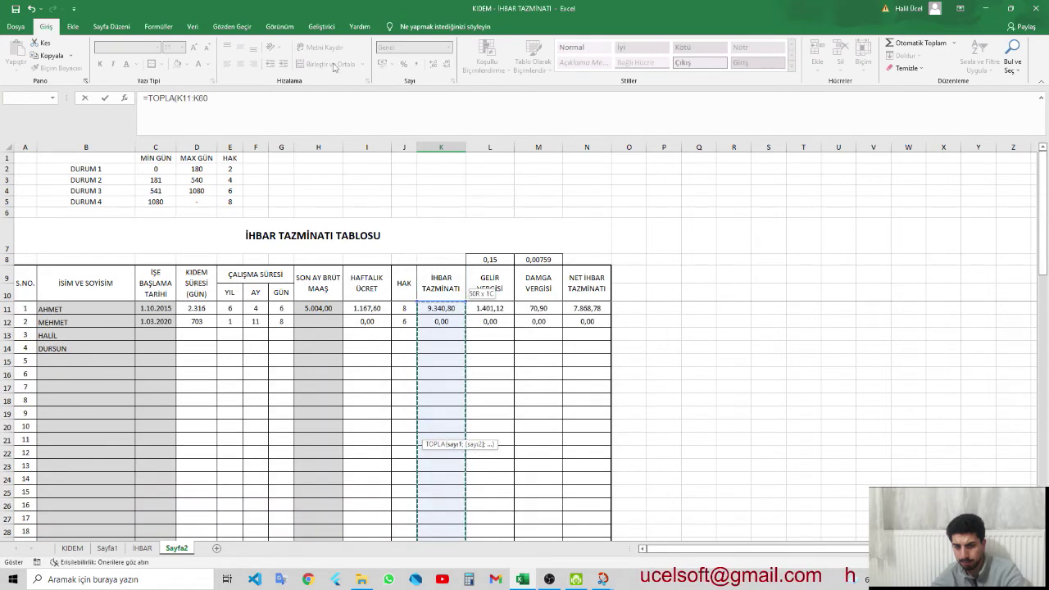
{"action": "key", "text": "Return"}
{"action": "key", "text": "Up"}
{"action": "key", "text": "Up"}
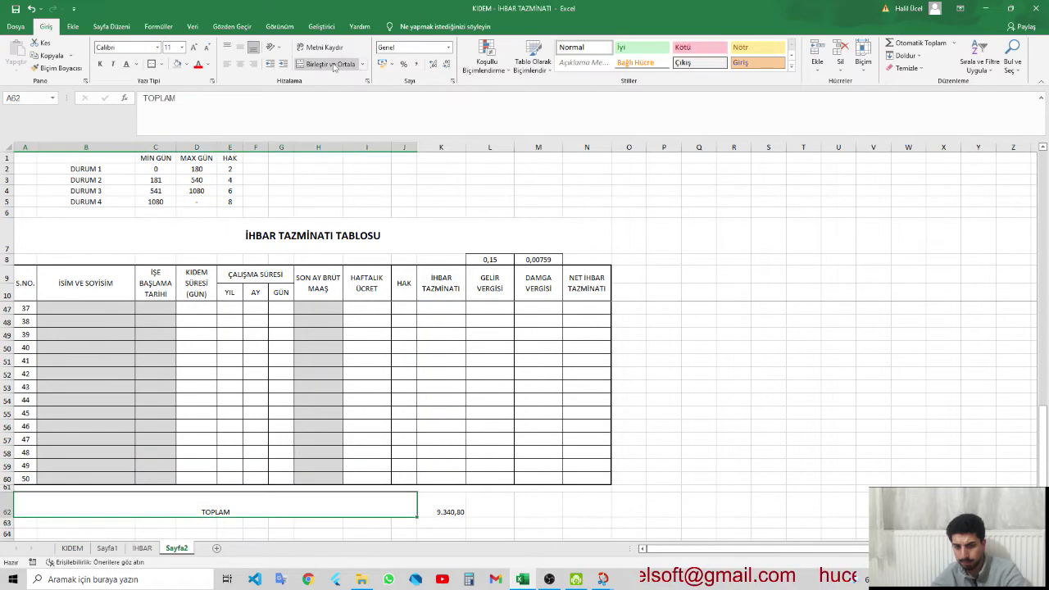
{"action": "left_click", "coordinate": [435, 501]}
{"action": "key", "text": "ctrl+c"}
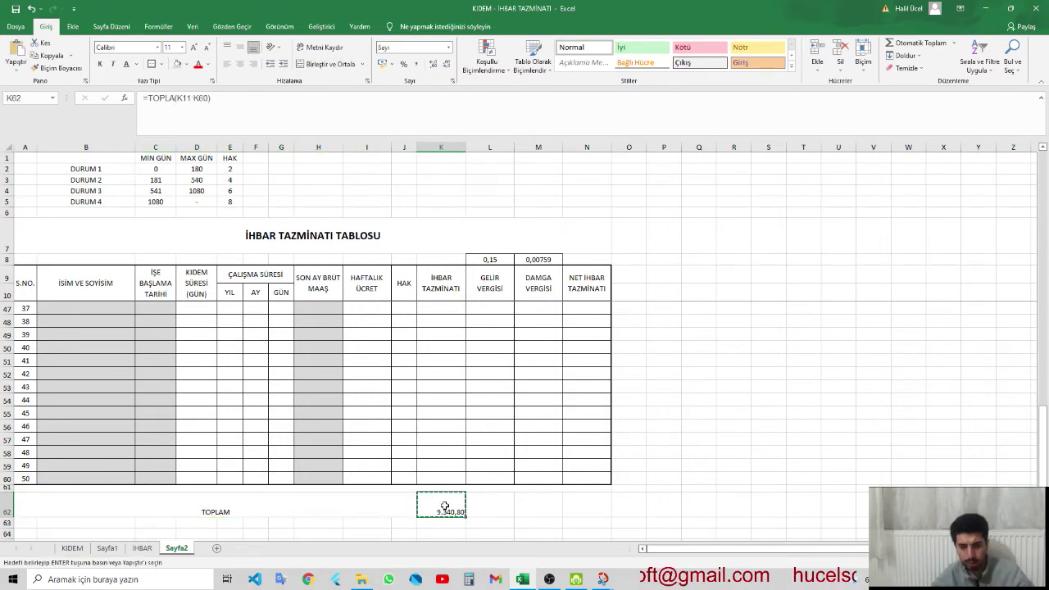
- Paste the sum formula into L62:N62 for the other totals
{"action": "left_click_drag", "start_coordinate": [485, 503], "coordinate": [586, 503]}
{"action": "right_click", "coordinate": [586, 506]}
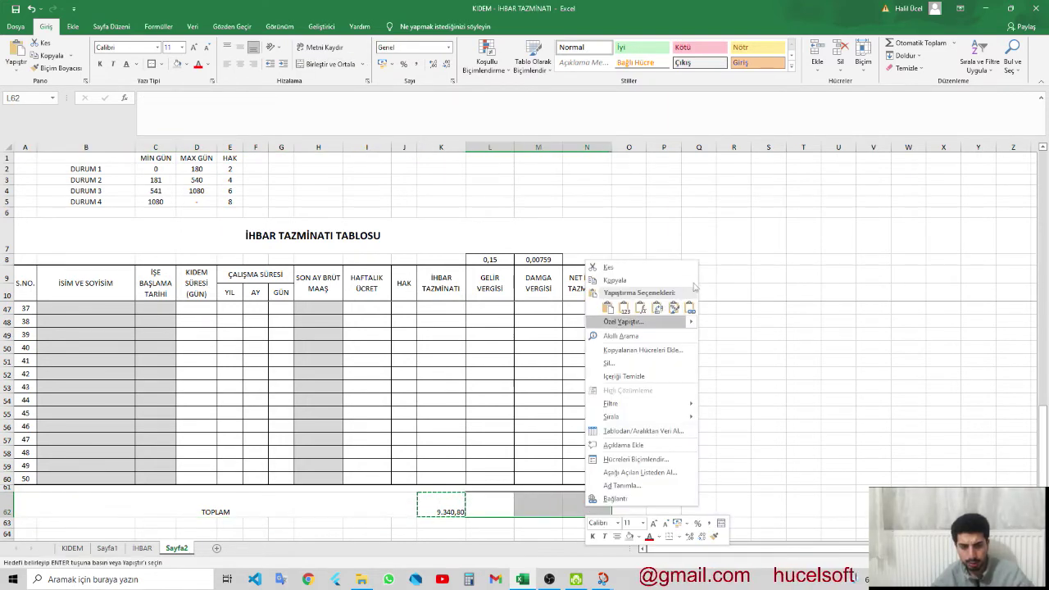
{"action": "left_click", "coordinate": [641, 308]}
- Make the TOPLAM row bold, size 12, centred, with all borders and a thick outline
{"action": "left_click_drag", "start_coordinate": [288, 512], "coordinate": [587, 512]}
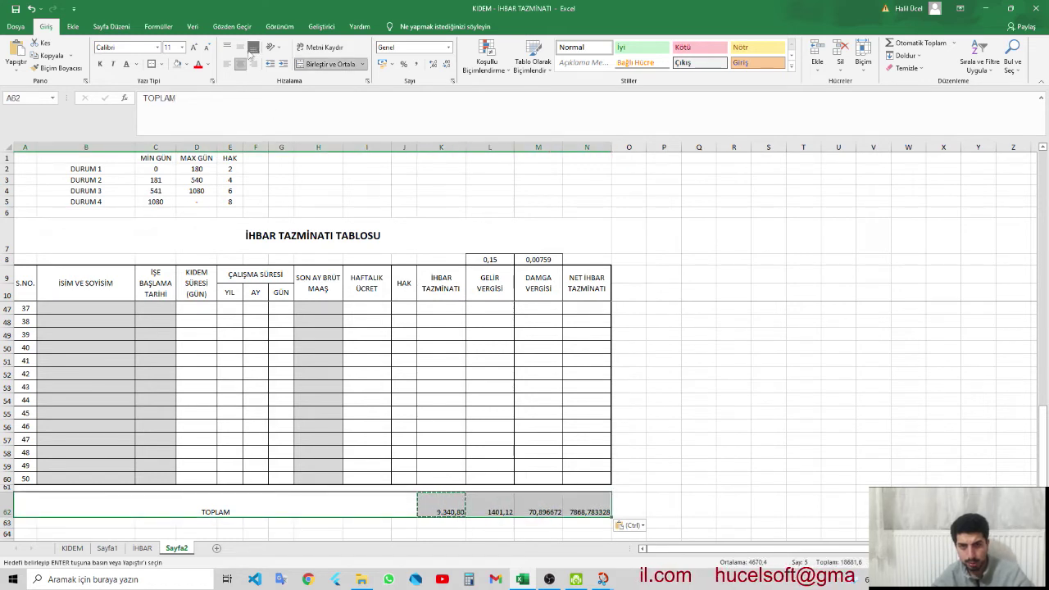
{"action": "left_click", "coordinate": [240, 46]}
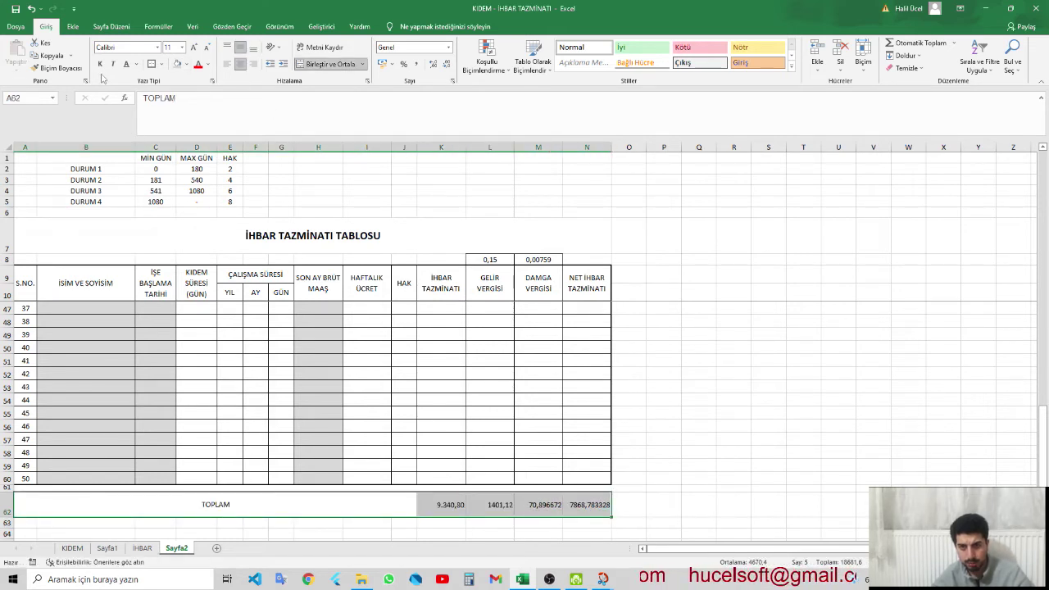
{"action": "left_click", "coordinate": [100, 64]}
{"action": "left_click", "coordinate": [194, 46]}
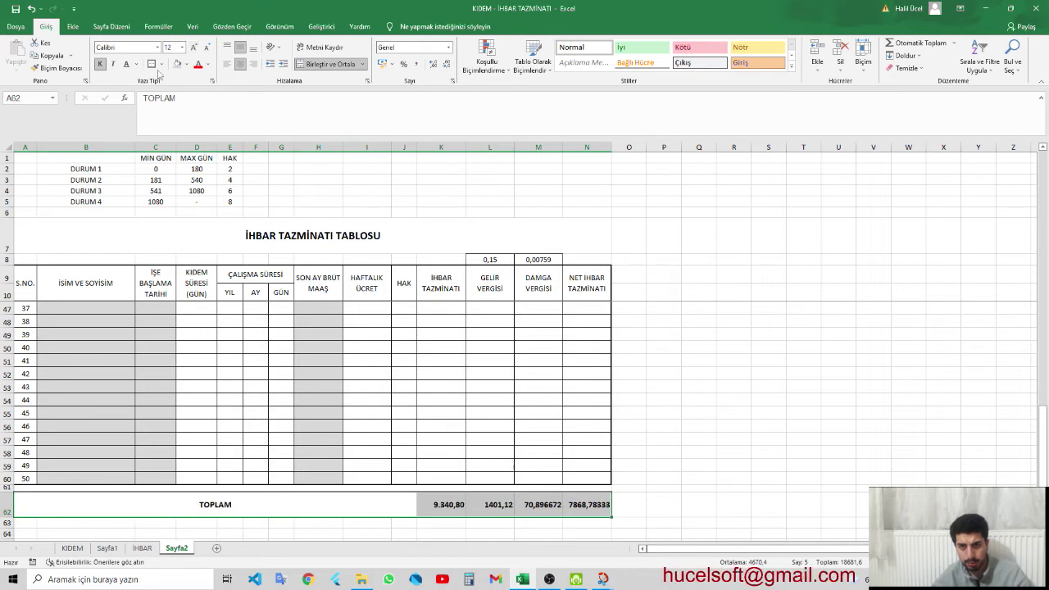
{"action": "left_click", "coordinate": [163, 64]}
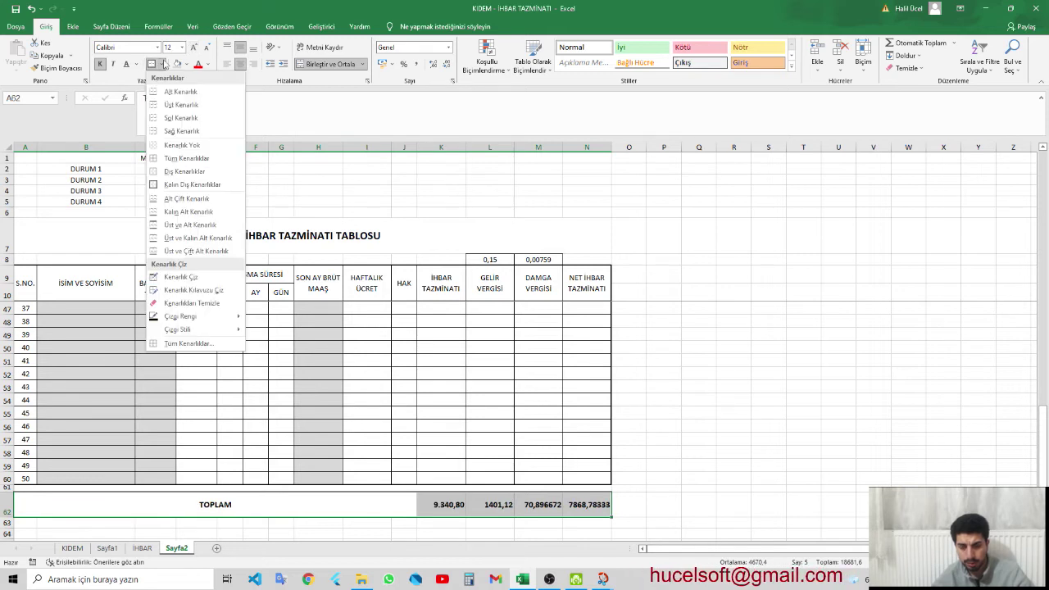
{"action": "left_click", "coordinate": [186, 160]}
{"action": "left_click", "coordinate": [163, 64]}
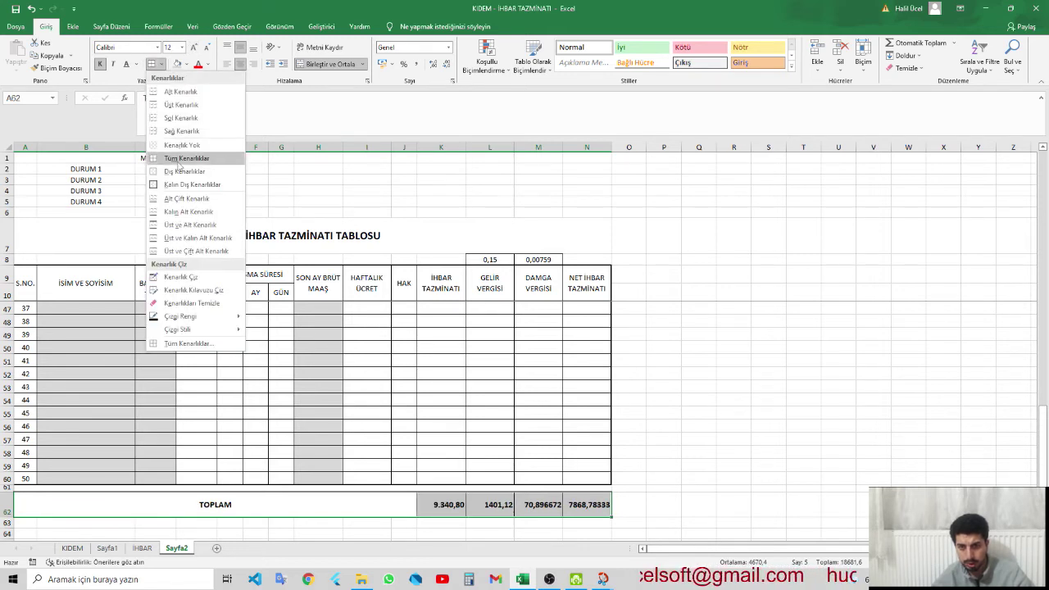
{"action": "left_click", "coordinate": [186, 189]}
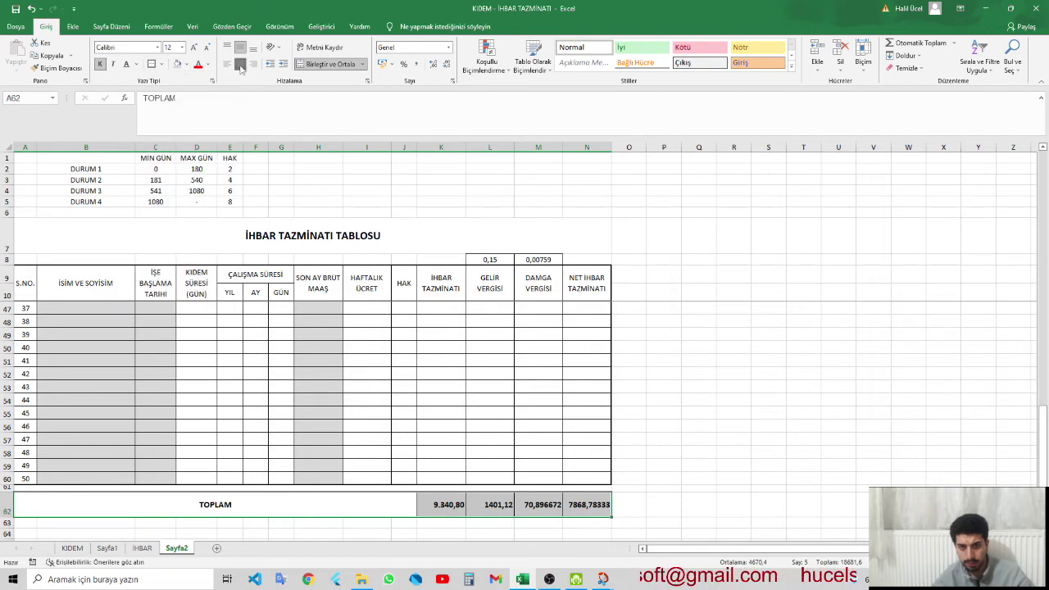
{"action": "left_click", "coordinate": [241, 68]}
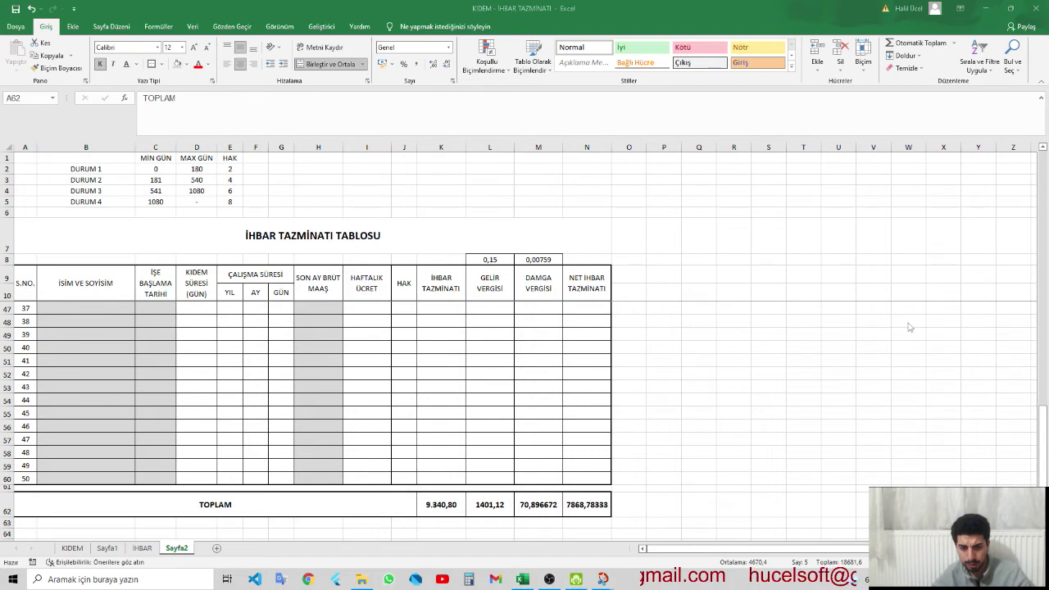
- Format the totals K62:N62 as numbers with a thousand separator
{"action": "left_click_drag", "start_coordinate": [446, 499], "coordinate": [579, 501]}
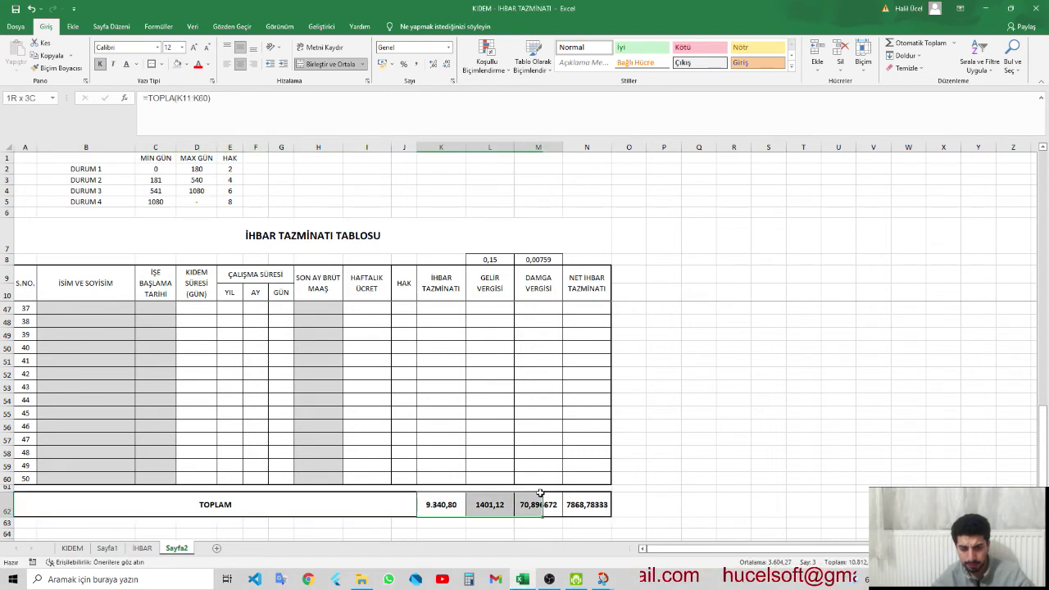
{"action": "right_click", "coordinate": [579, 500]}
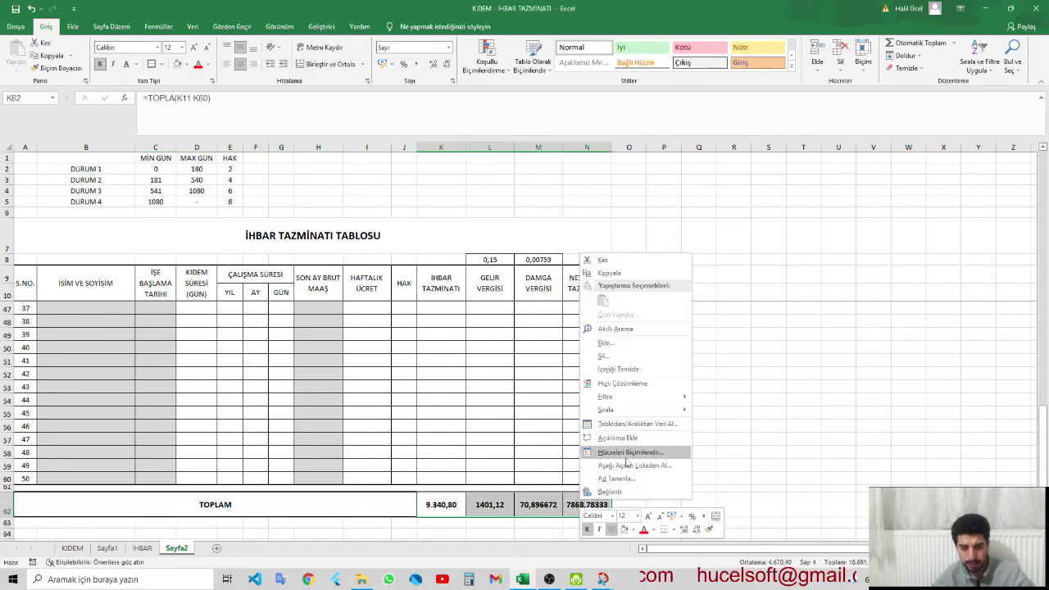
{"action": "left_click", "coordinate": [627, 458]}
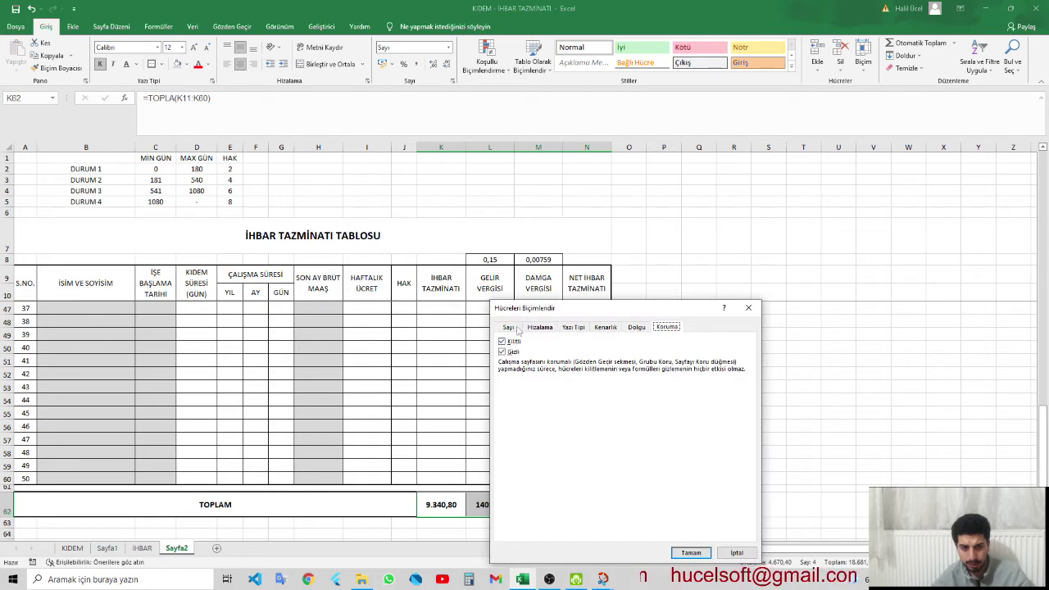
{"action": "left_click", "coordinate": [509, 328]}
{"action": "left_click", "coordinate": [525, 358]}
{"action": "left_click", "coordinate": [609, 388]}
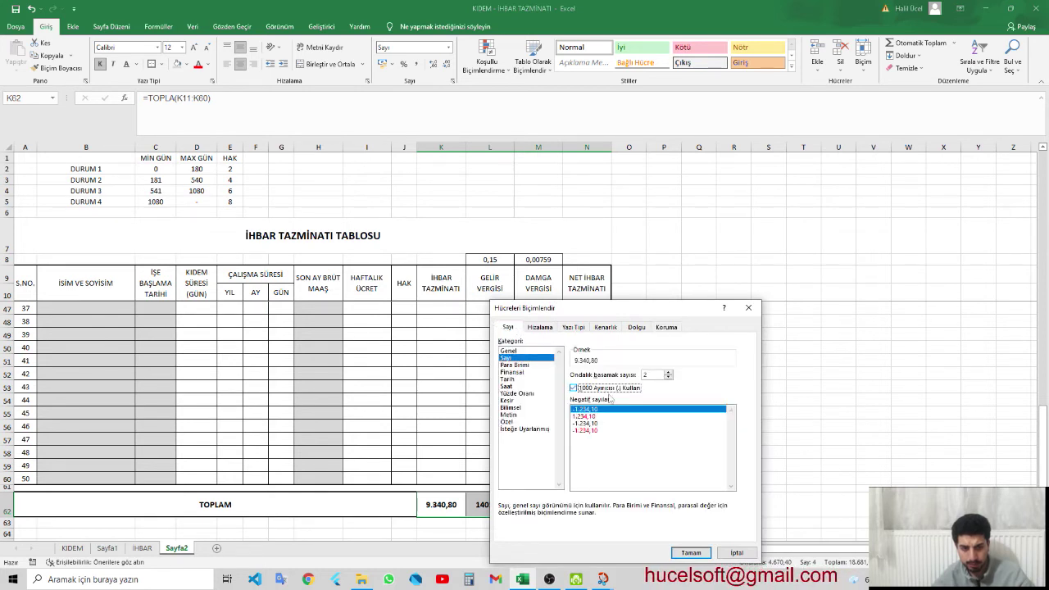
{"action": "left_click", "coordinate": [692, 552]}
{"action": "left_click", "coordinate": [449, 425]}
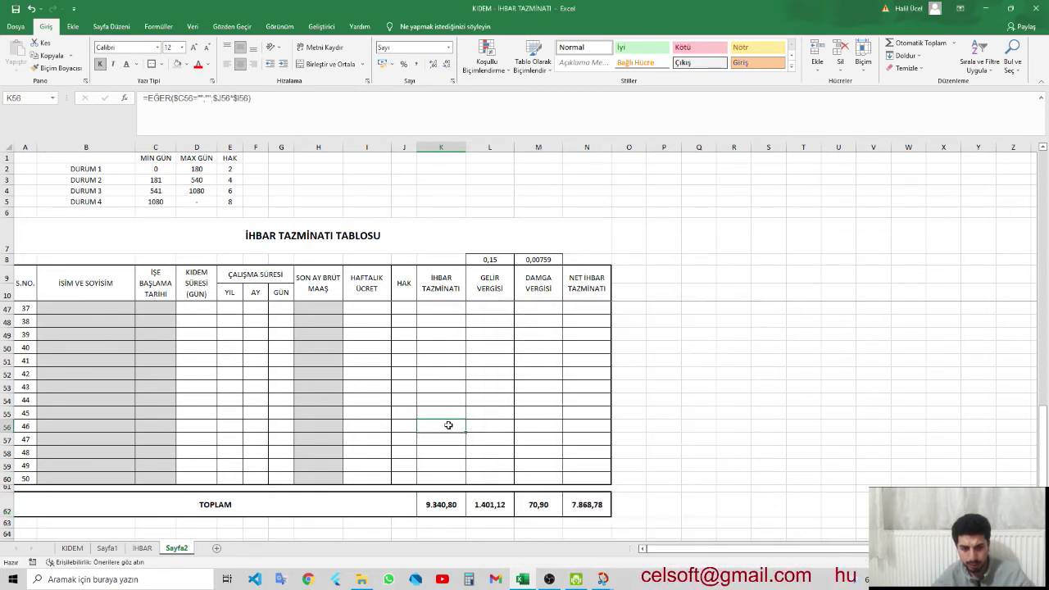
- Switch the sheet to Page Break Preview
{"action": "scroll", "coordinate": [449, 426], "scroll_direction": "up", "scroll_amount": 12}
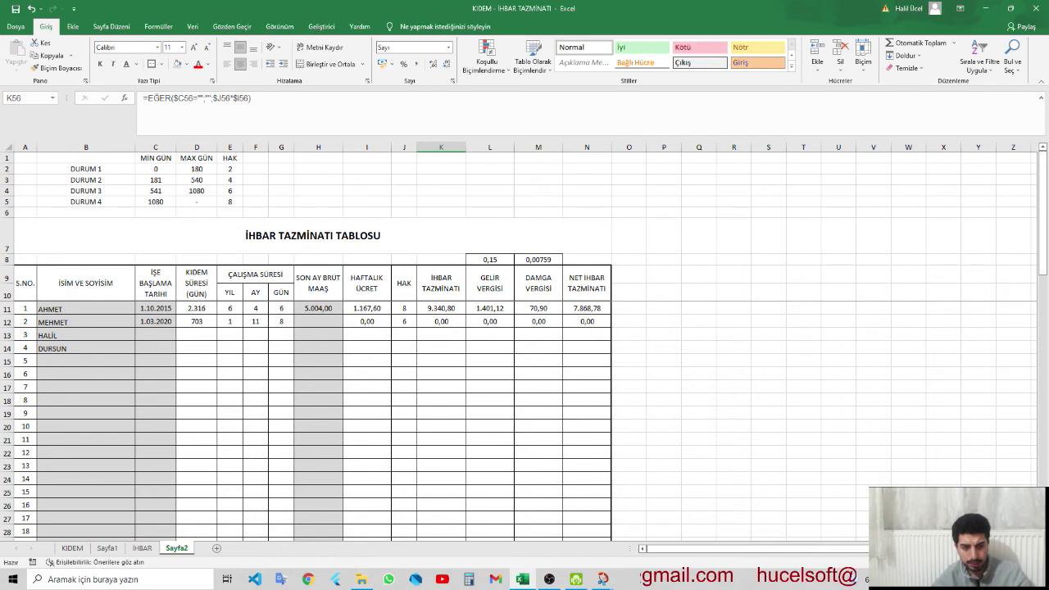
{"action": "key", "text": "alt+w"}
{"action": "key", "text": "i"}
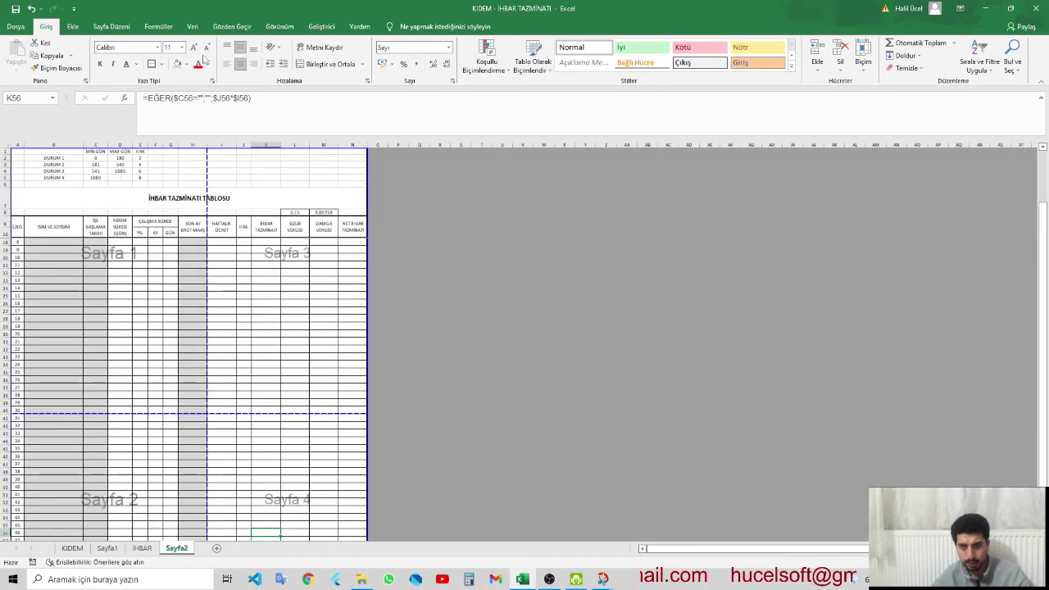
- Scale the sheet to one page wide and leave rows 1–6 out of the print area
{"action": "left_click", "coordinate": [111, 26]}
{"action": "left_click", "coordinate": [369, 42]}
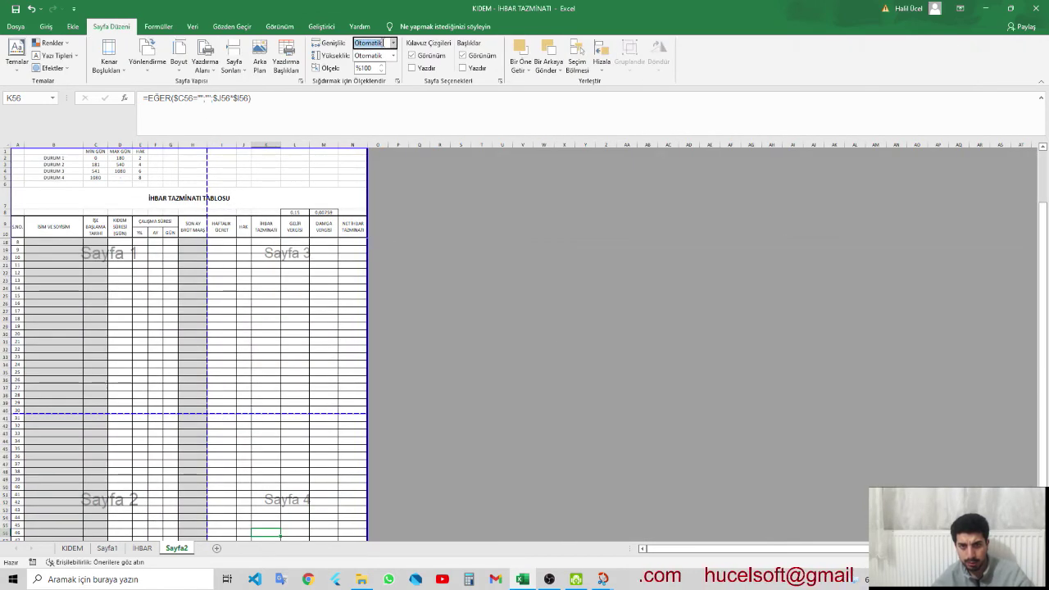
{"action": "left_click", "coordinate": [394, 43]}
{"action": "left_click", "coordinate": [369, 65]}
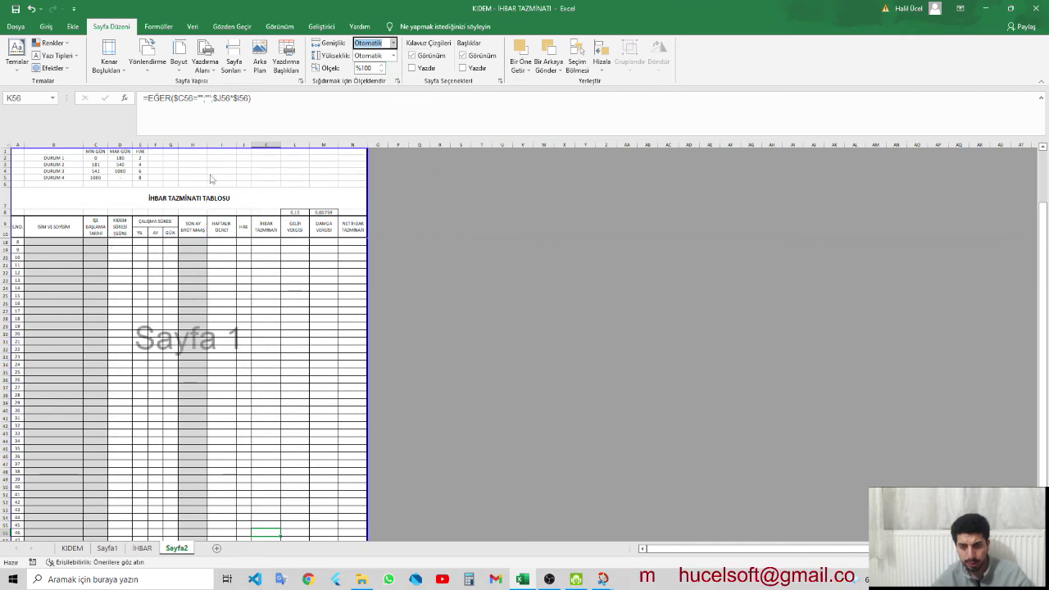
{"action": "left_click_drag", "start_coordinate": [197, 151], "coordinate": [201, 199]}
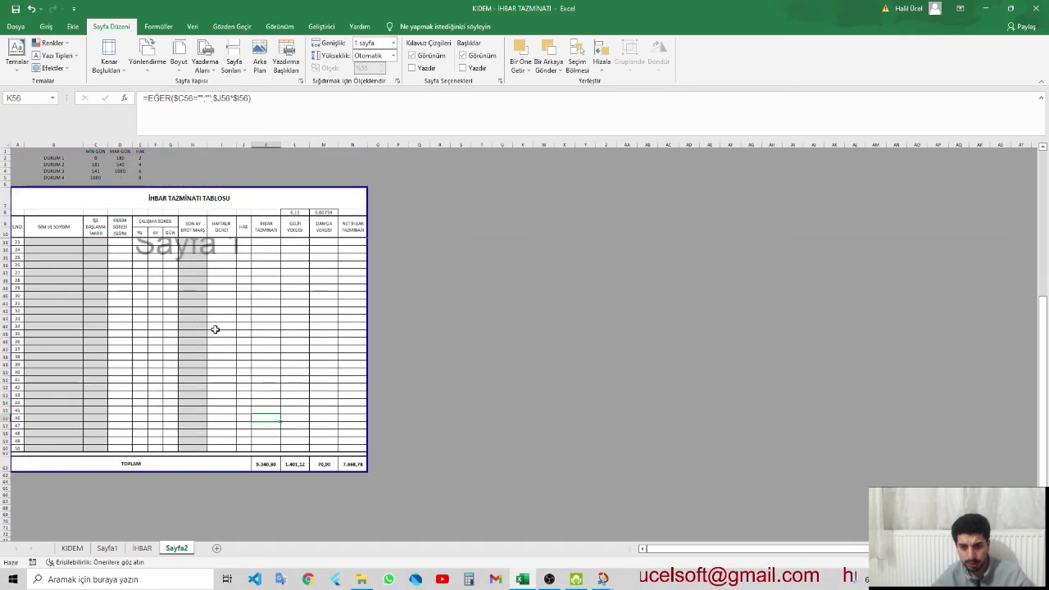
- Check the print preview, then select the table's data rows from row 11 down
{"action": "scroll", "coordinate": [215, 329], "scroll_direction": "up", "scroll_amount": 3}
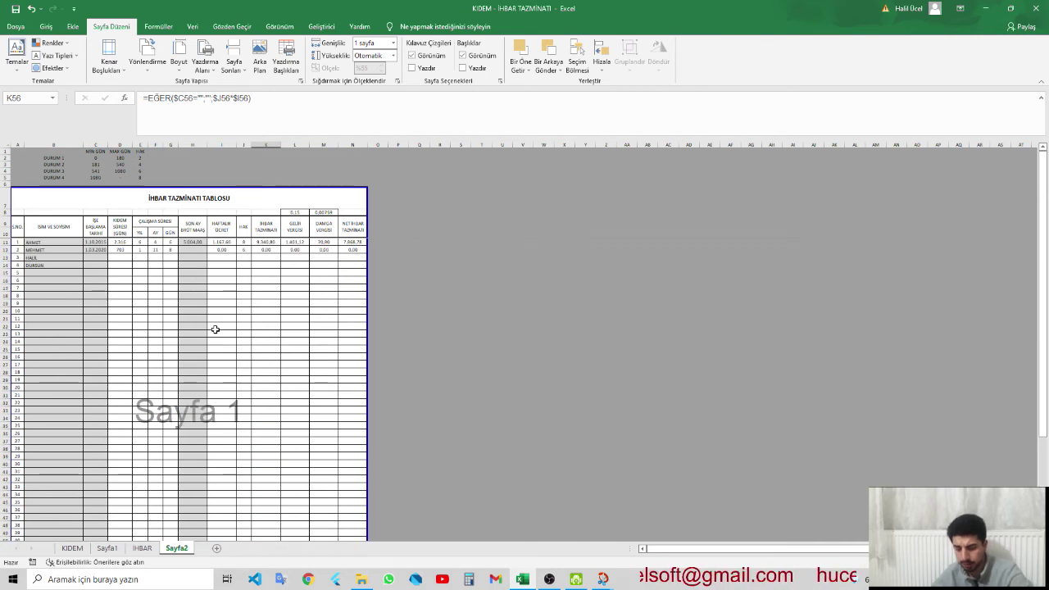
{"action": "key", "text": "ctrl+p"}
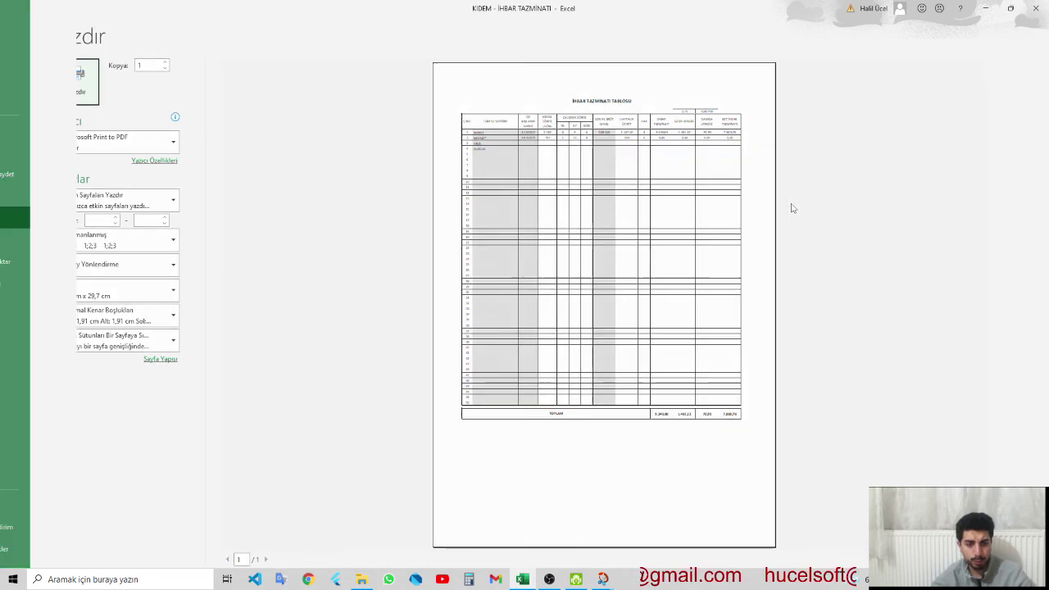
{"action": "key", "text": "Escape"}
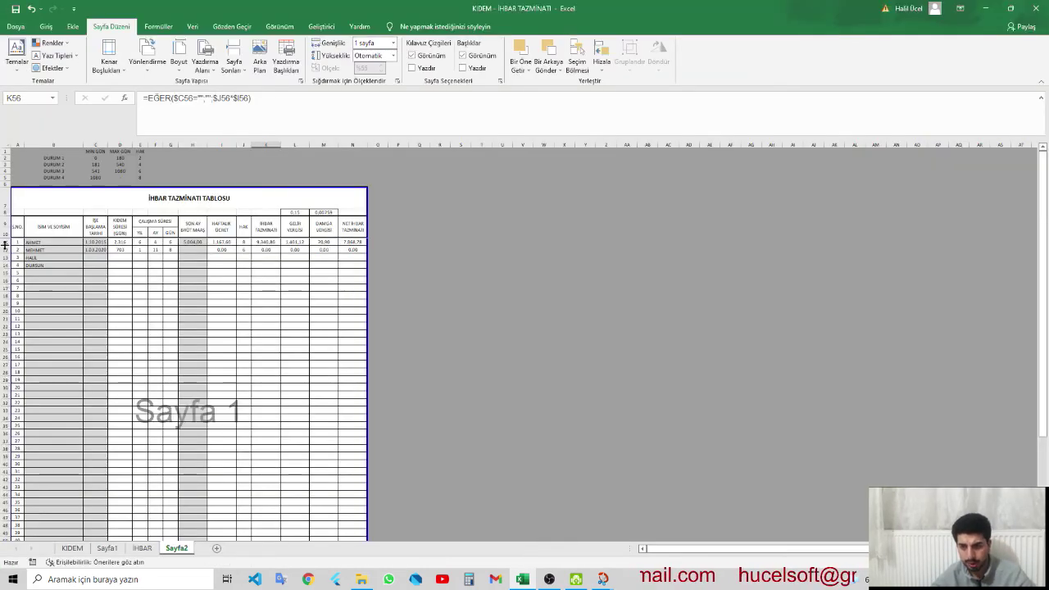
{"action": "mouse_move", "coordinate": [5, 242]}
{"action": "left_mouse_down"}
{"action": "mouse_move", "coordinate": [16, 552]}
{"action": "mouse_move", "coordinate": [5, 531]}
{"action": "left_mouse_up"}
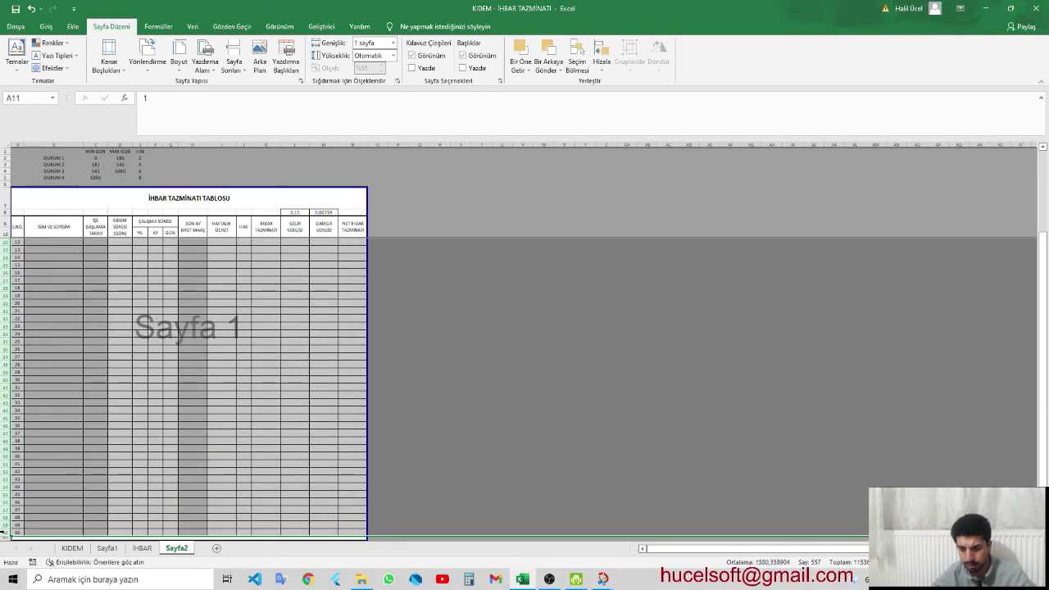
- Give the selected data rows a new row height and check the print preview
{"action": "right_click", "coordinate": [3, 531]}
{"action": "left_click", "coordinate": [36, 440]}
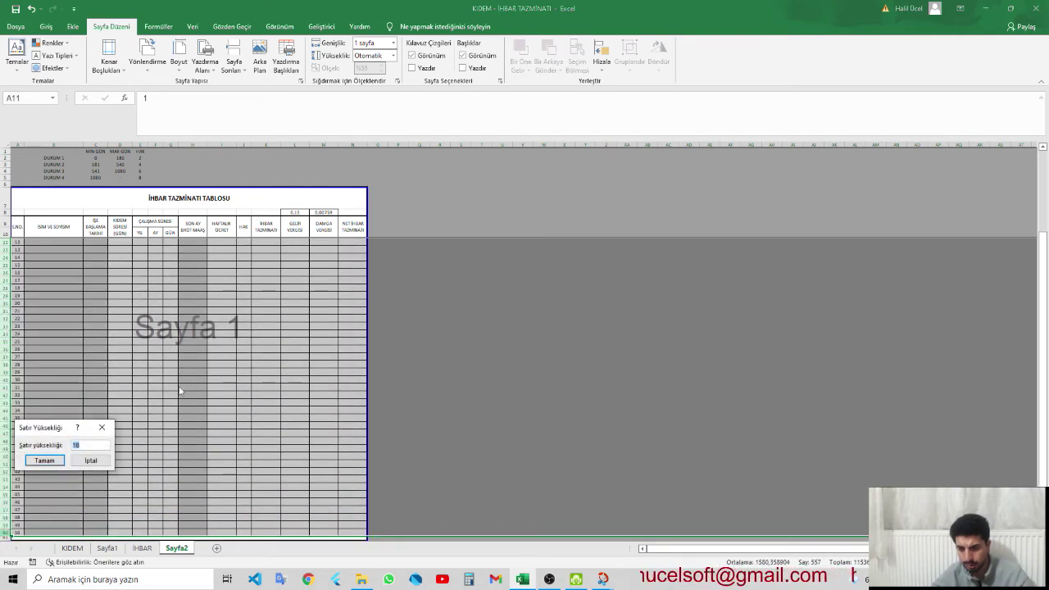
{"action": "key", "text": "Return"}
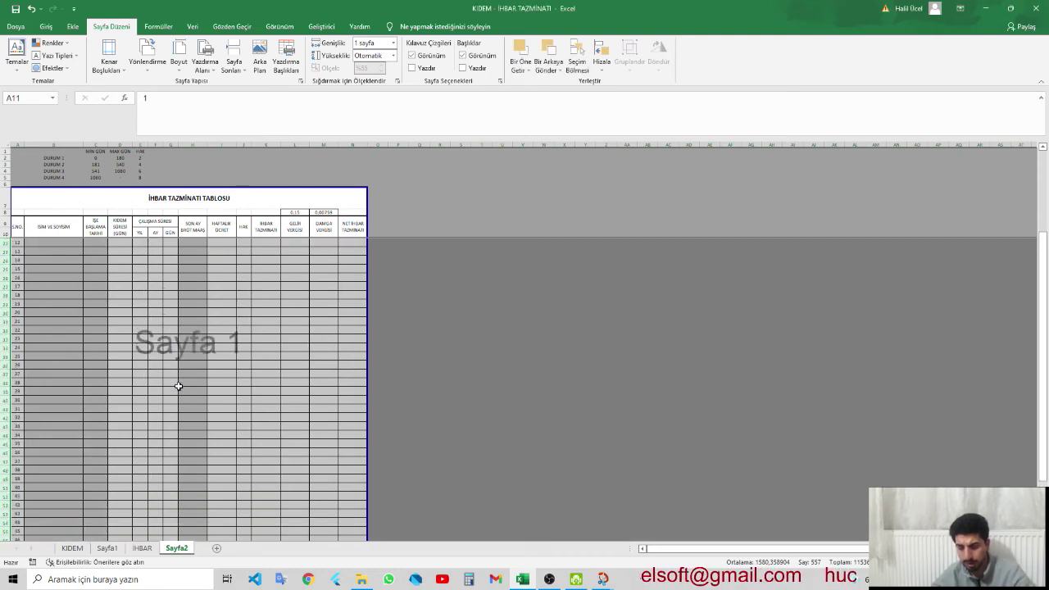
{"action": "key", "text": "ctrl+p"}
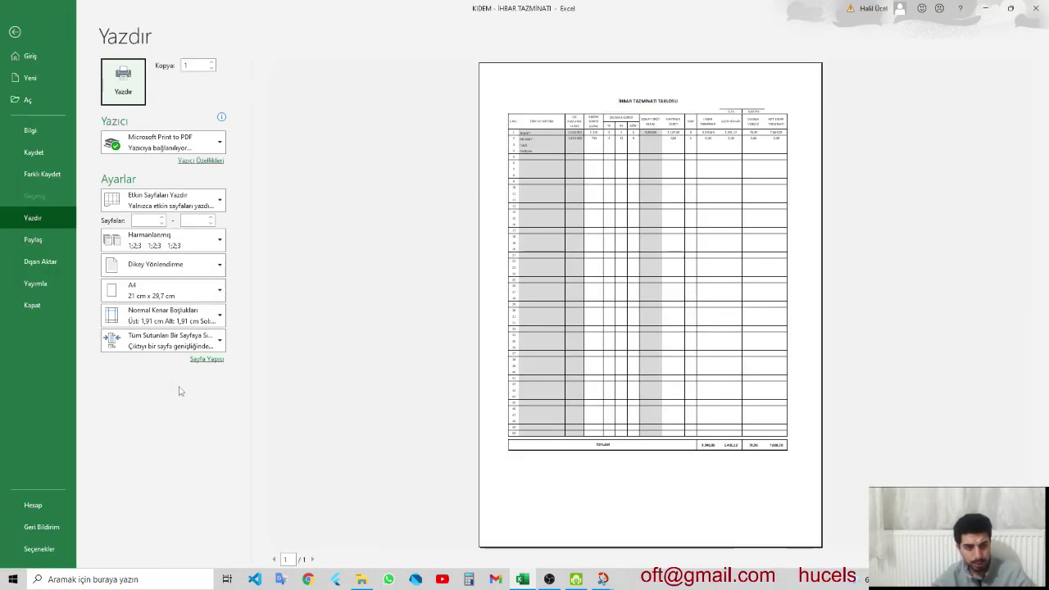
{"action": "key", "text": "Escape"}
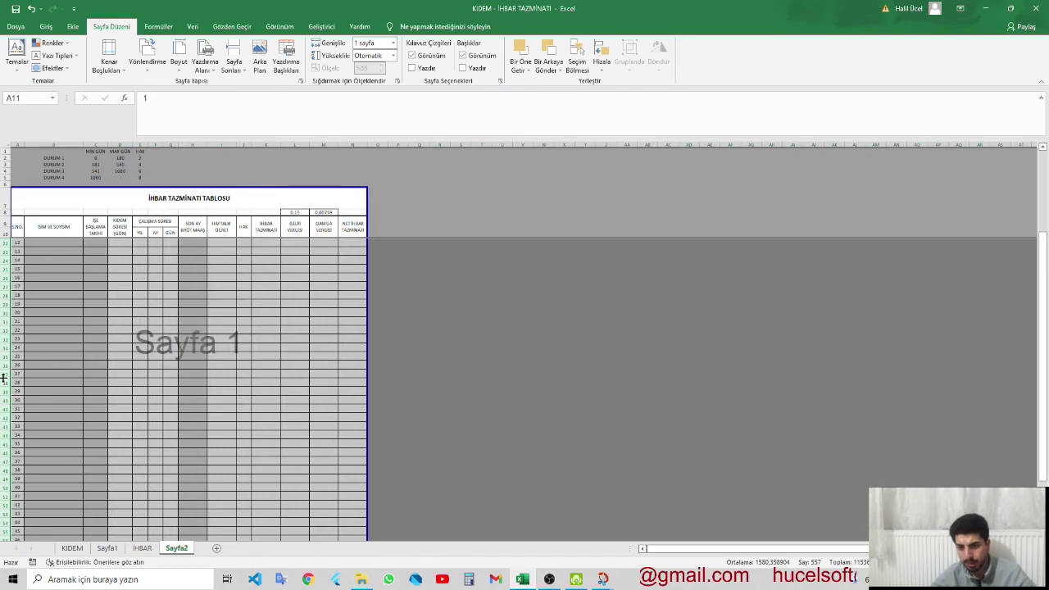
- Raise the data rows' height to 21
{"action": "right_click", "coordinate": [4, 377]}
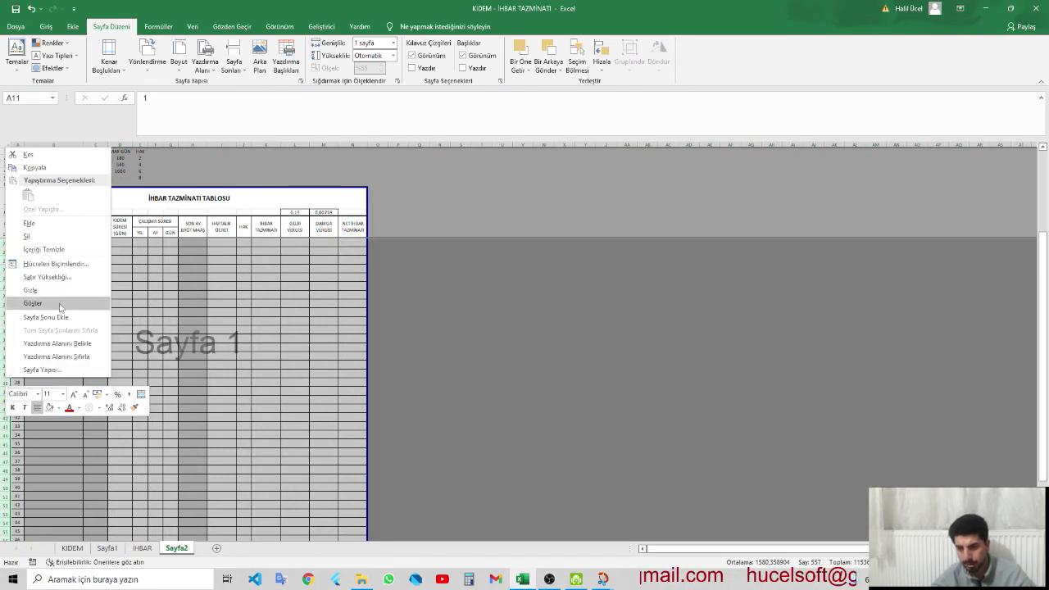
{"action": "left_click", "coordinate": [58, 277]}
{"action": "type", "text": "21"}
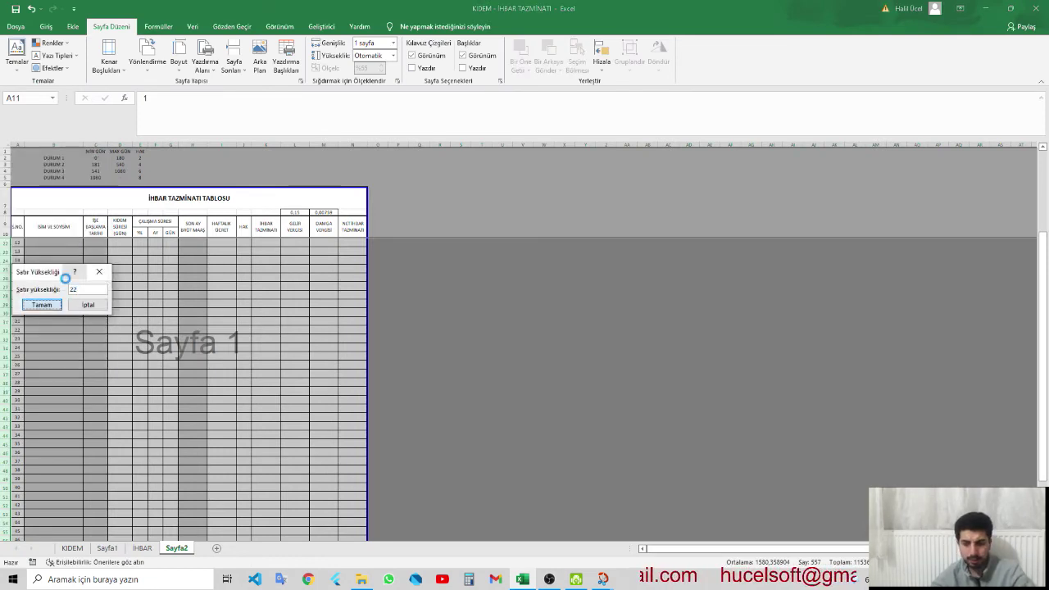
{"action": "key", "text": "Return"}
{"action": "left_click", "coordinate": [207, 293]}
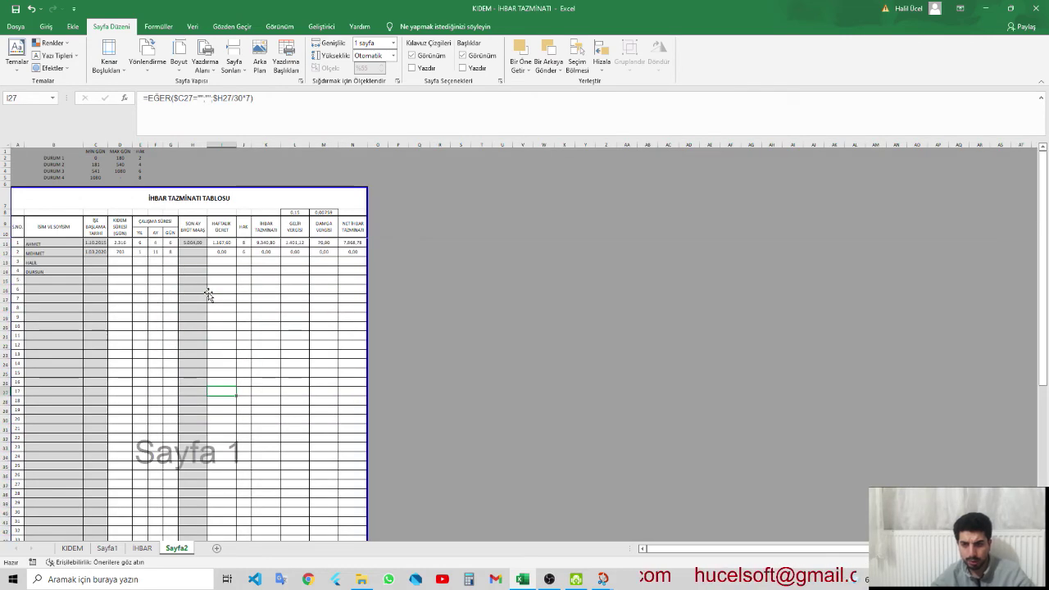
{"action": "scroll", "coordinate": [207, 293], "scroll_direction": "up", "scroll_amount": 3}
- Enter start date 1.01.2016 and salary 13.000,00 for the third employee in row 13
{"action": "left_click", "coordinate": [168, 353]}
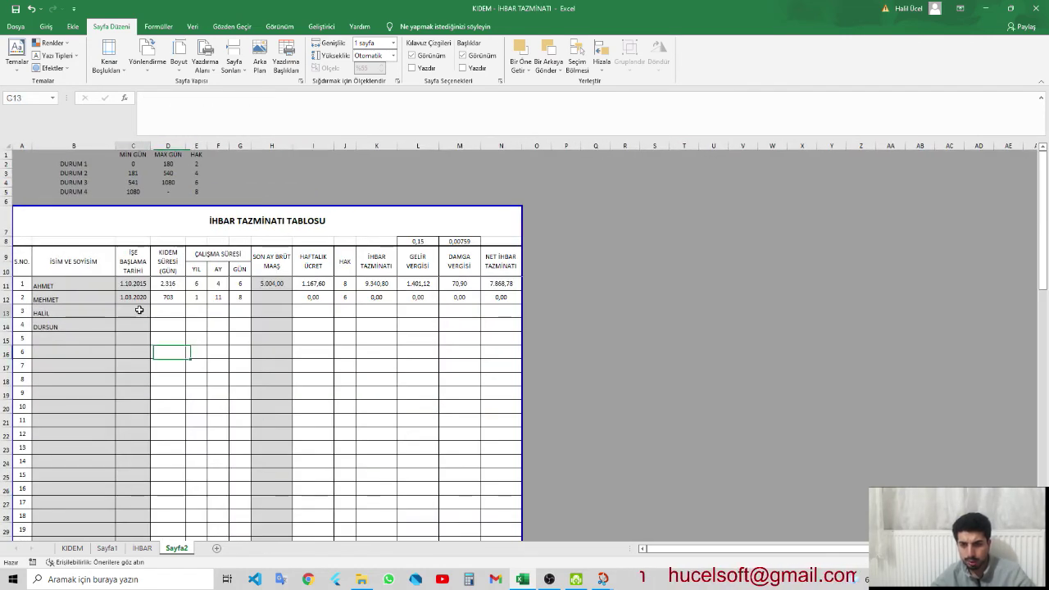
{"action": "left_click", "coordinate": [133, 312]}
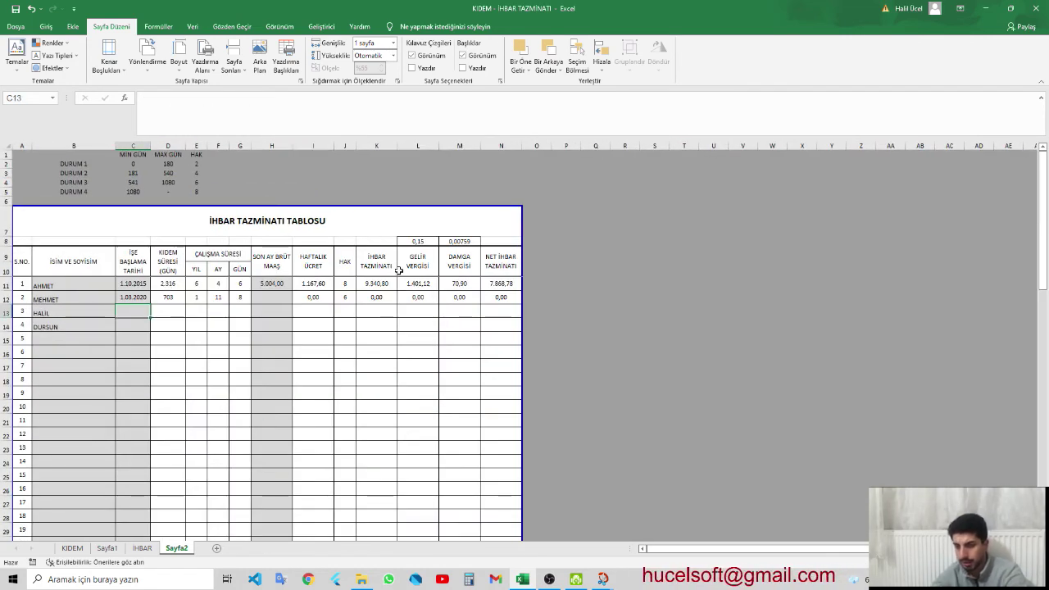
{"action": "type", "text": "01"}
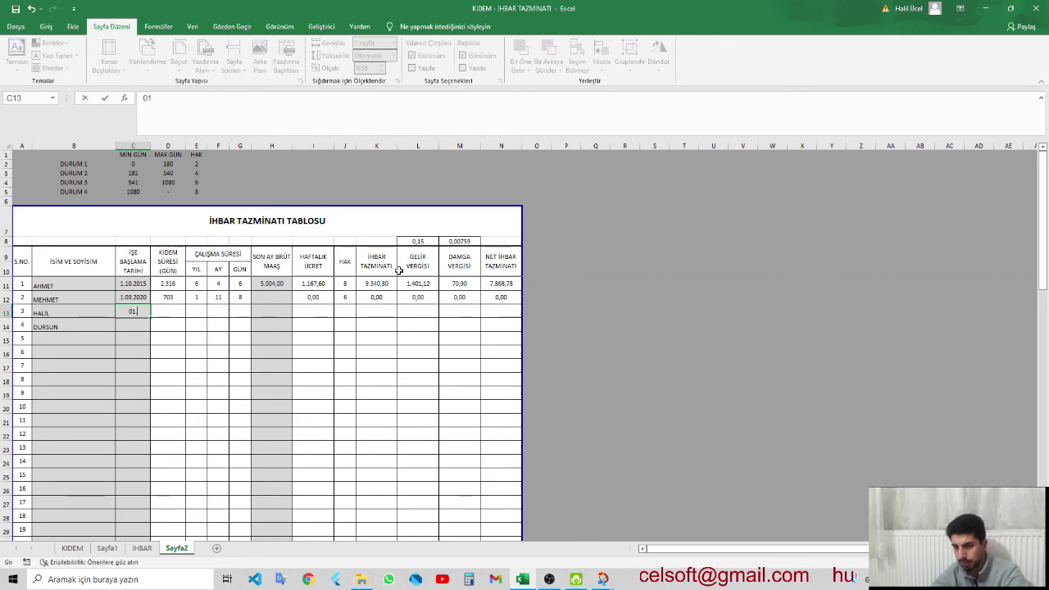
{"action": "type", "text": ".01.2016"}
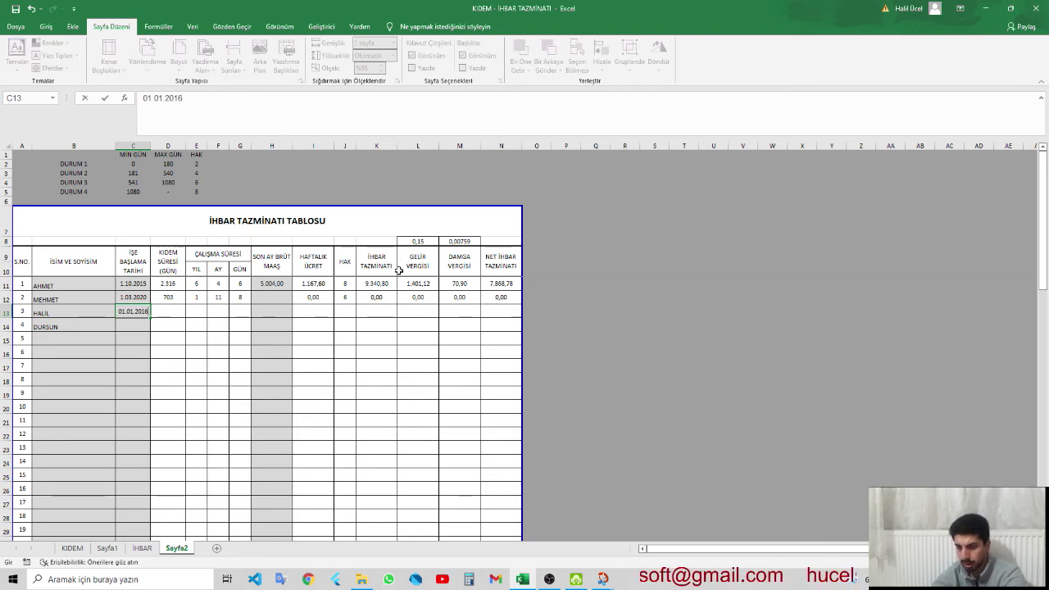
{"action": "key", "text": "Tab"}
{"action": "key", "text": "Tab"}
{"action": "key", "text": "Tab"}
{"action": "key", "text": "Tab"}
{"action": "key", "text": "Tab"}
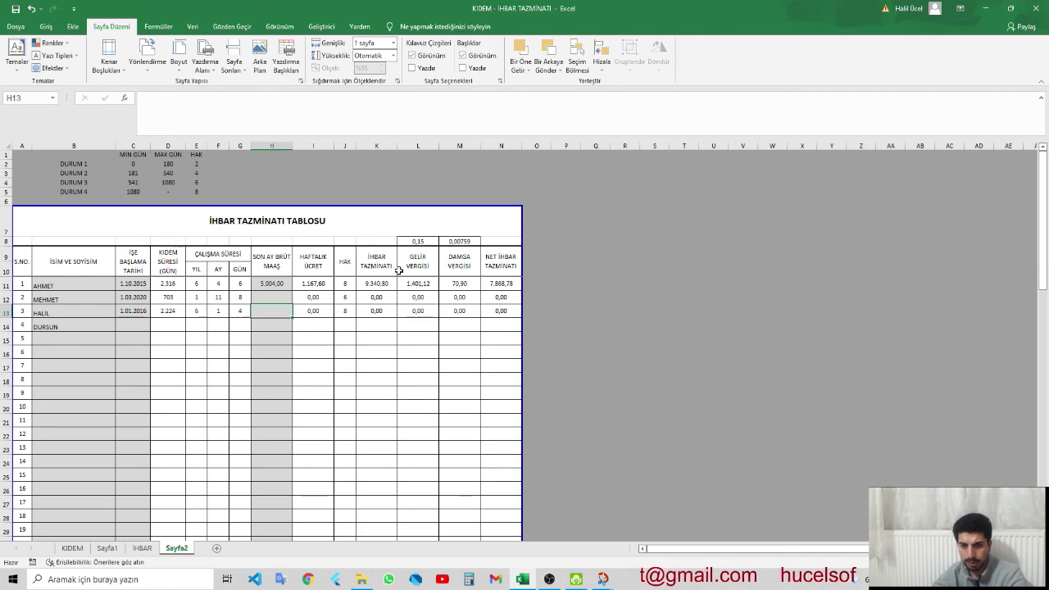
{"action": "type", "text": "13000"}
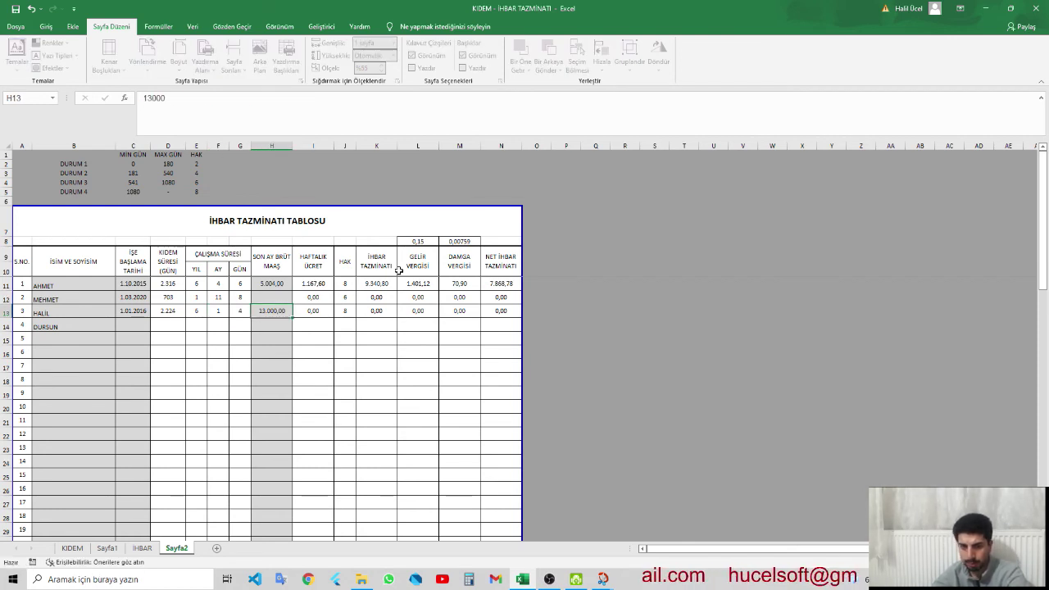
{"action": "key", "text": "Tab"}
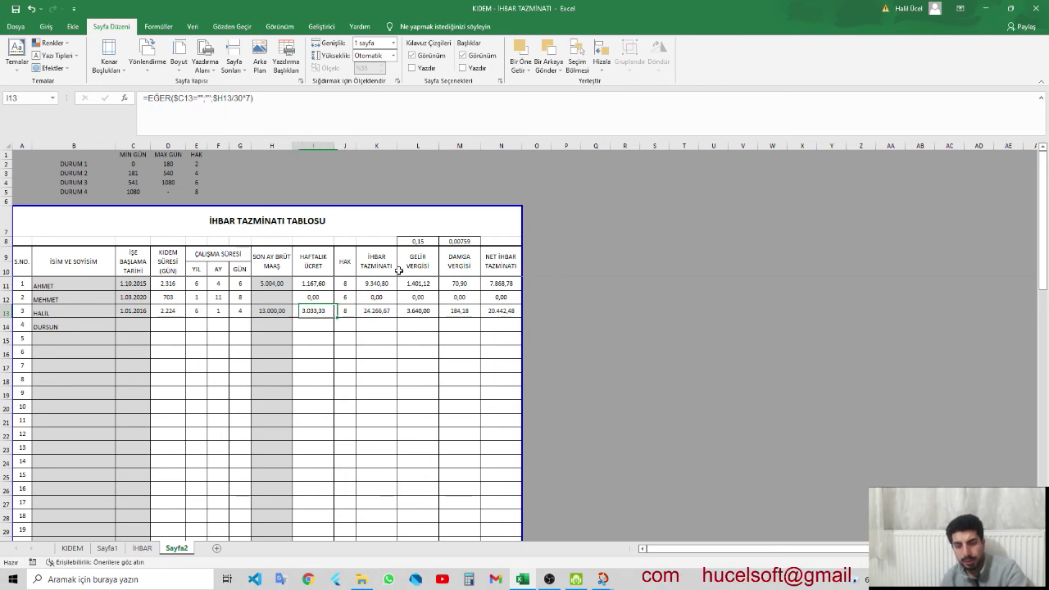
- Check row 13's income tax, notice pay and net notice pay formulas, giving net 20.442,48
{"action": "key", "text": "Tab"}
{"action": "key", "text": "Tab"}
{"action": "key", "text": "Tab"}
{"action": "key", "text": "Tab"}
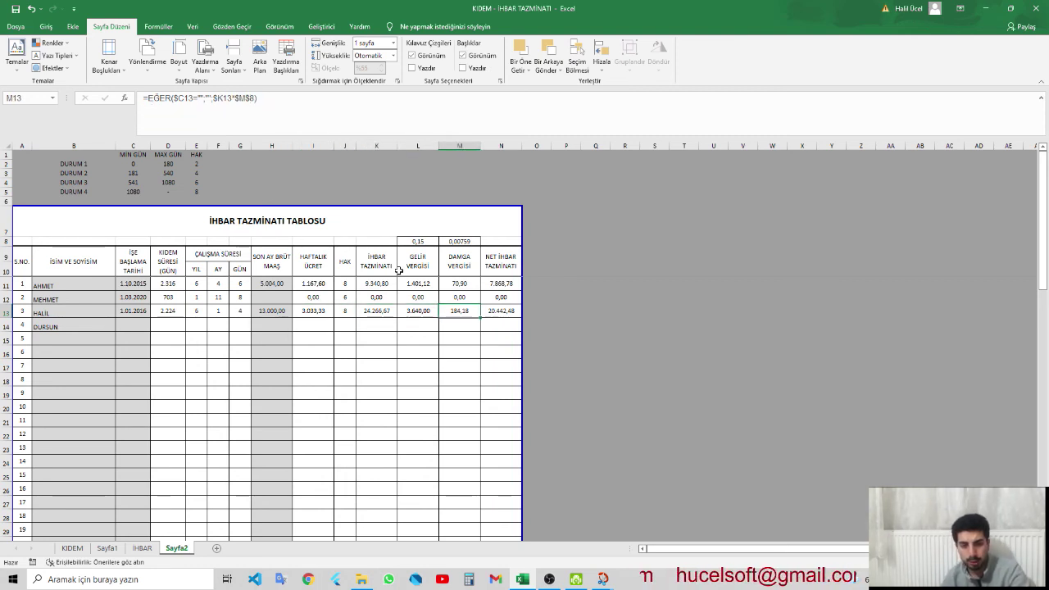
{"action": "key", "text": "Tab"}
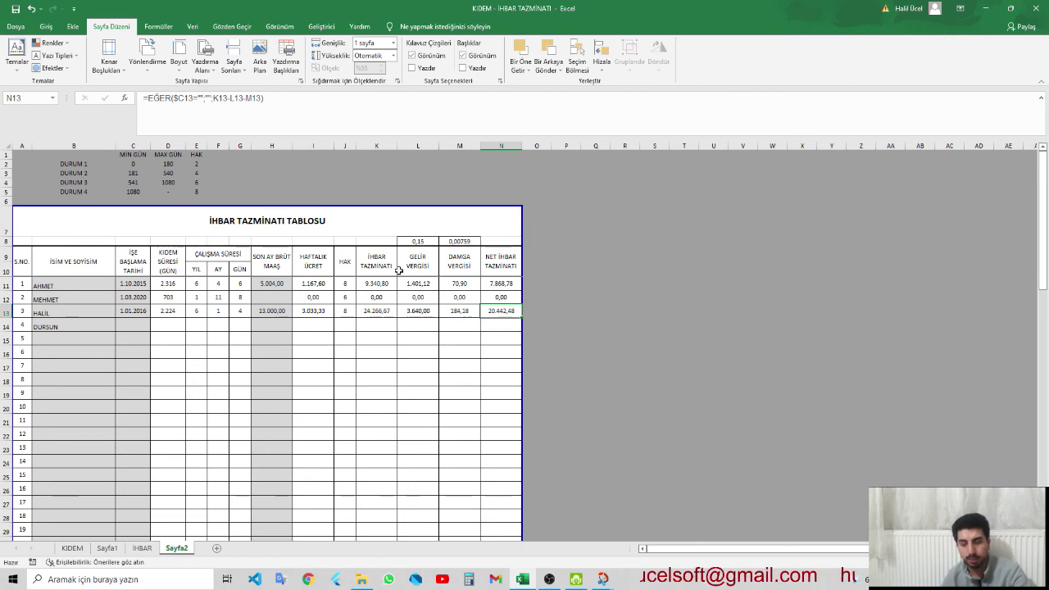
{"action": "left_click", "coordinate": [418, 314]}
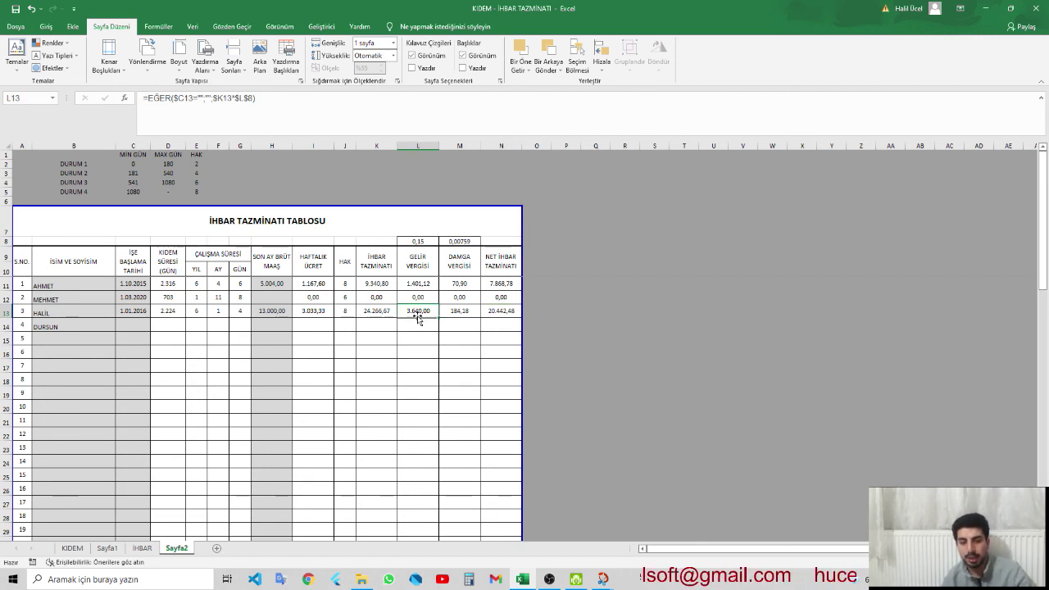
{"action": "left_click", "coordinate": [373, 315]}
{"action": "left_click", "coordinate": [491, 318]}
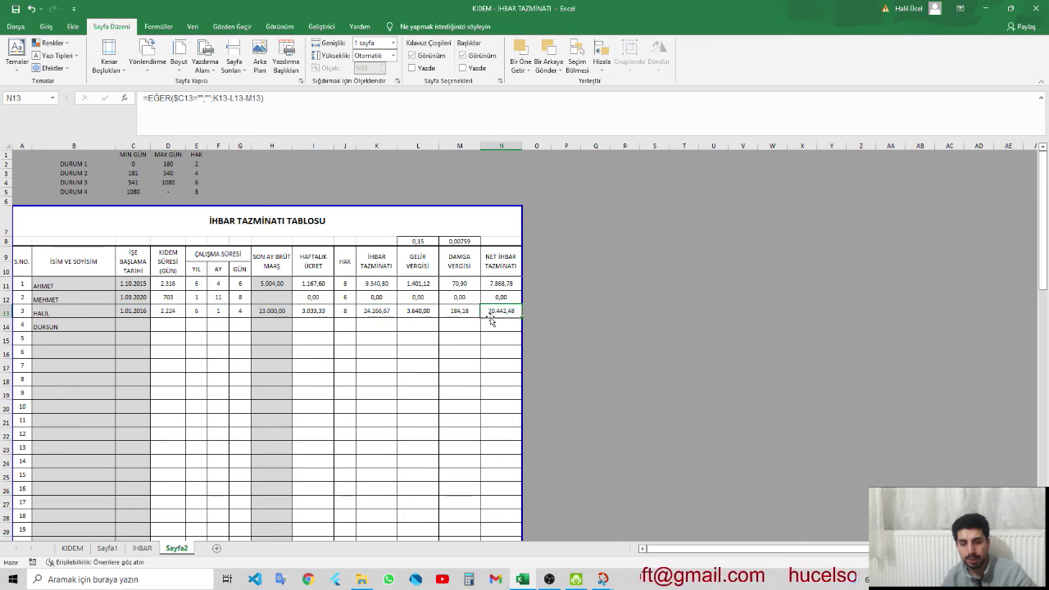
- Show the Giriş ribbon, inspect row 19's notice entitlement formula, and check the TOPLAM row
{"action": "left_click", "coordinate": [323, 234]}
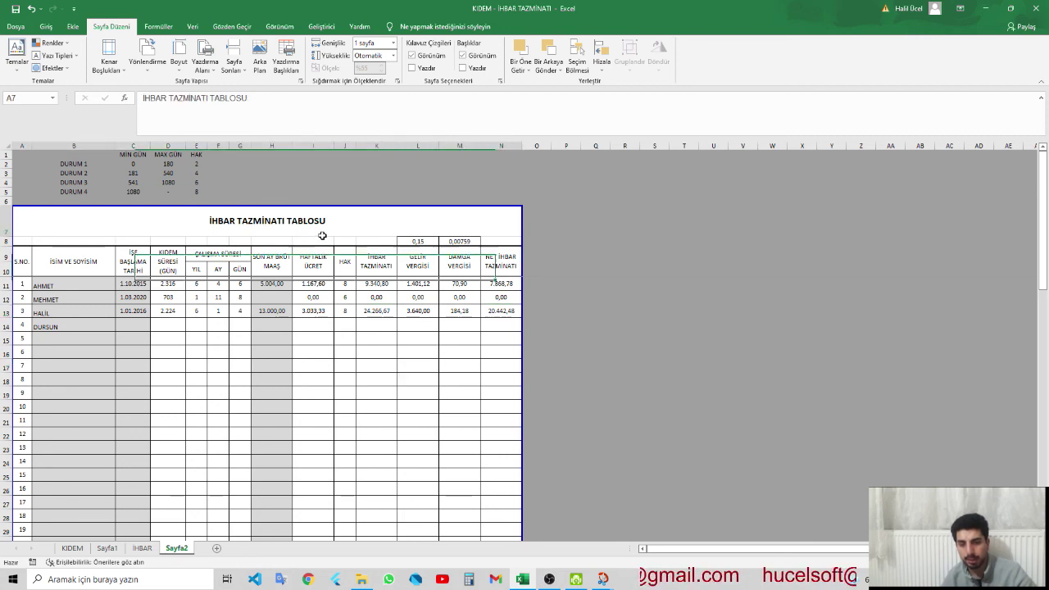
{"action": "left_click", "coordinate": [46, 27]}
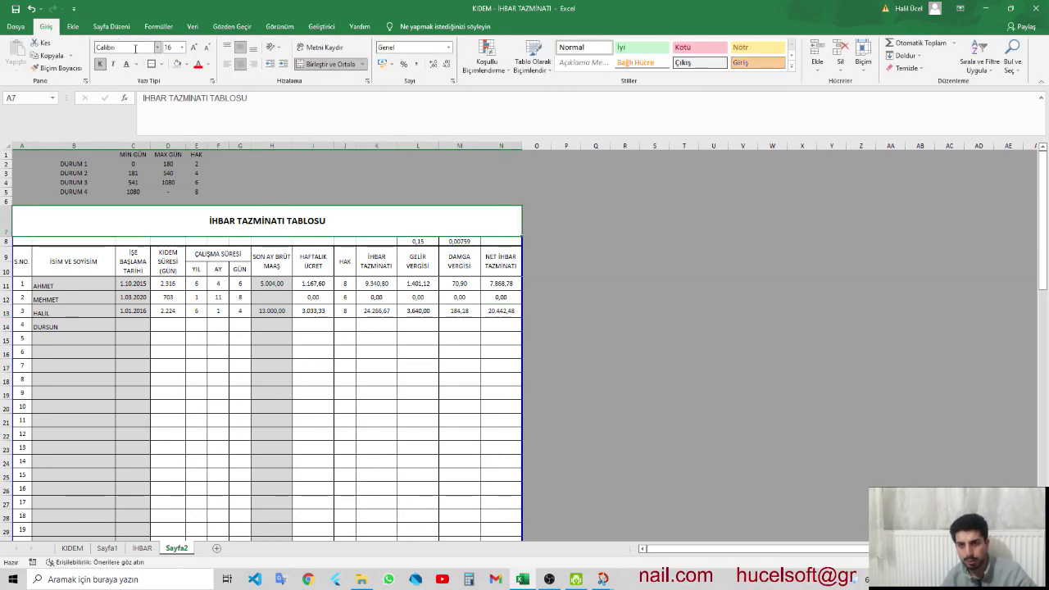
{"action": "left_click", "coordinate": [348, 396]}
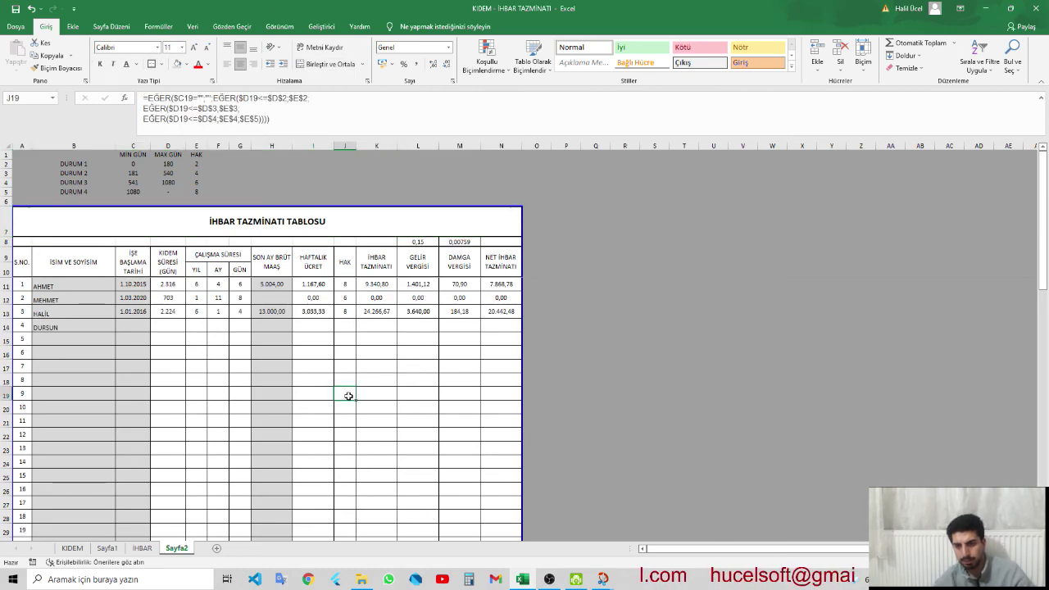
{"action": "scroll", "coordinate": [348, 396], "scroll_direction": "down", "scroll_amount": 4}
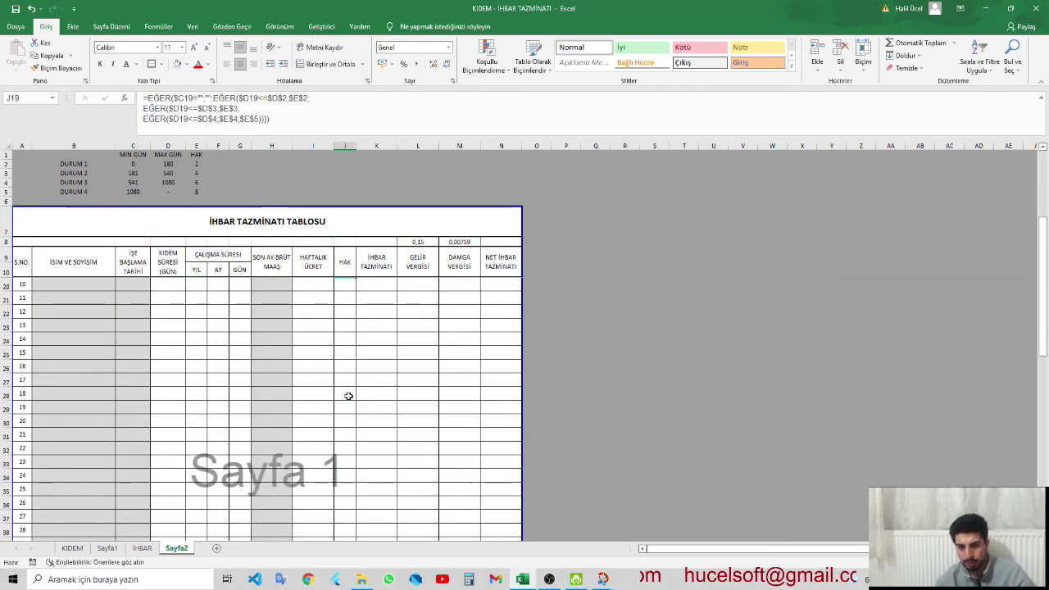
{"action": "scroll", "coordinate": [348, 396], "scroll_direction": "down", "scroll_amount": 2}
{"action": "scroll", "coordinate": [348, 396], "scroll_direction": "down", "scroll_amount": 4}
{"action": "scroll", "coordinate": [349, 396], "scroll_direction": "down", "scroll_amount": 2}
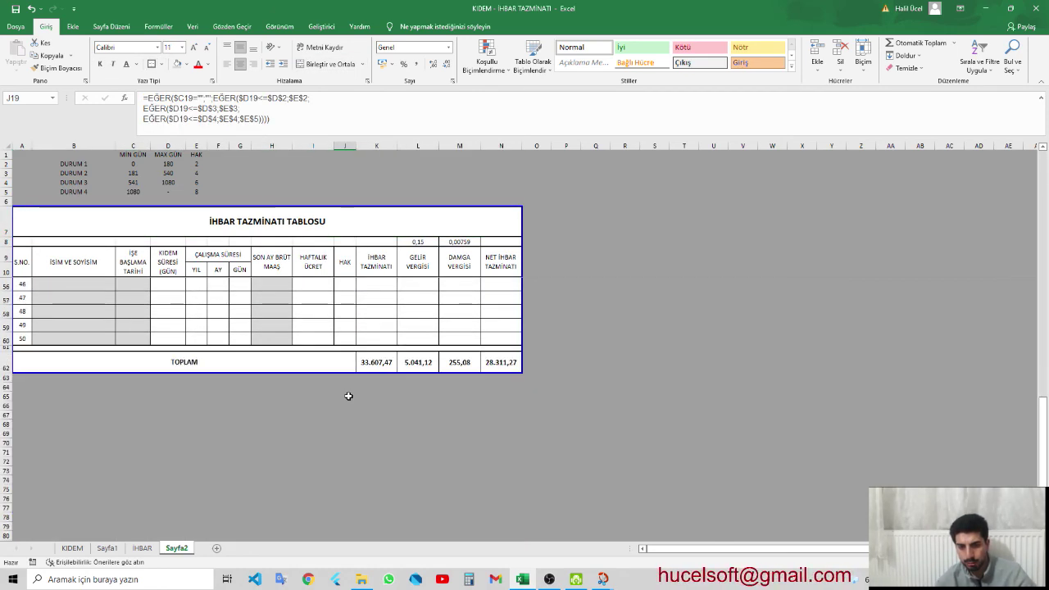
{"action": "scroll", "coordinate": [348, 396], "scroll_direction": "up", "scroll_amount": 6}
{"action": "scroll", "coordinate": [348, 396], "scroll_direction": "up", "scroll_amount": 6}
- Inspect the years-worked formulas in rows 24 and 18, row 13 days worked, and row 15 notice pay
{"action": "left_click", "coordinate": [197, 459]}
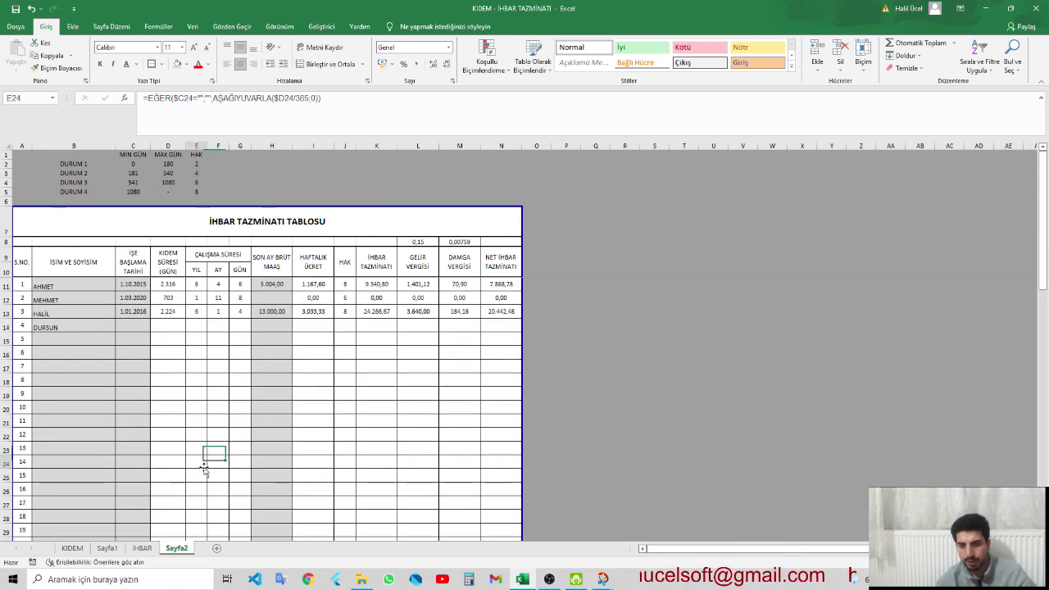
{"action": "left_click", "coordinate": [206, 381]}
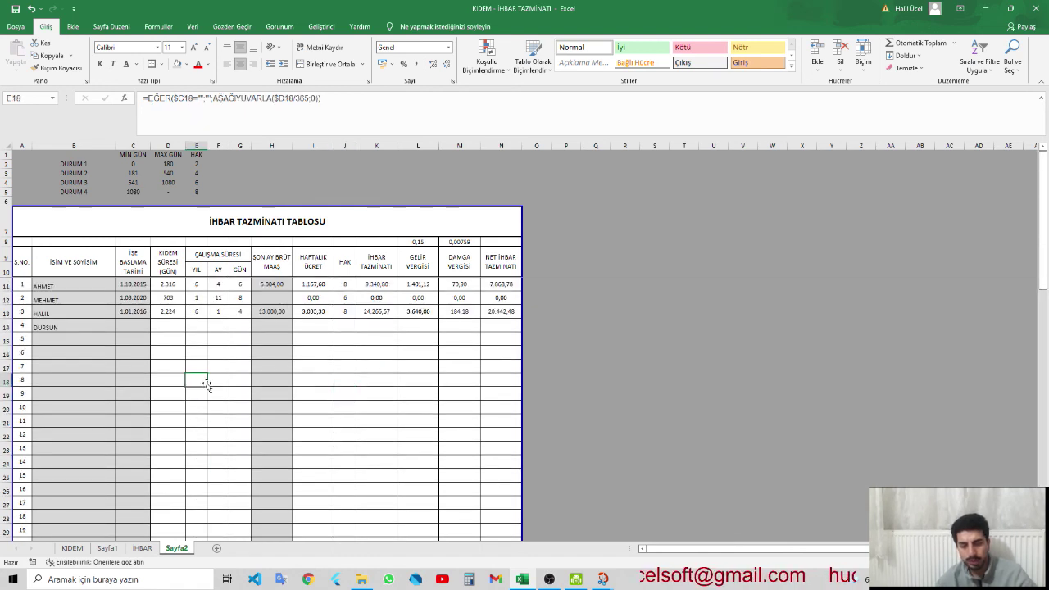
{"action": "left_click", "coordinate": [248, 316]}
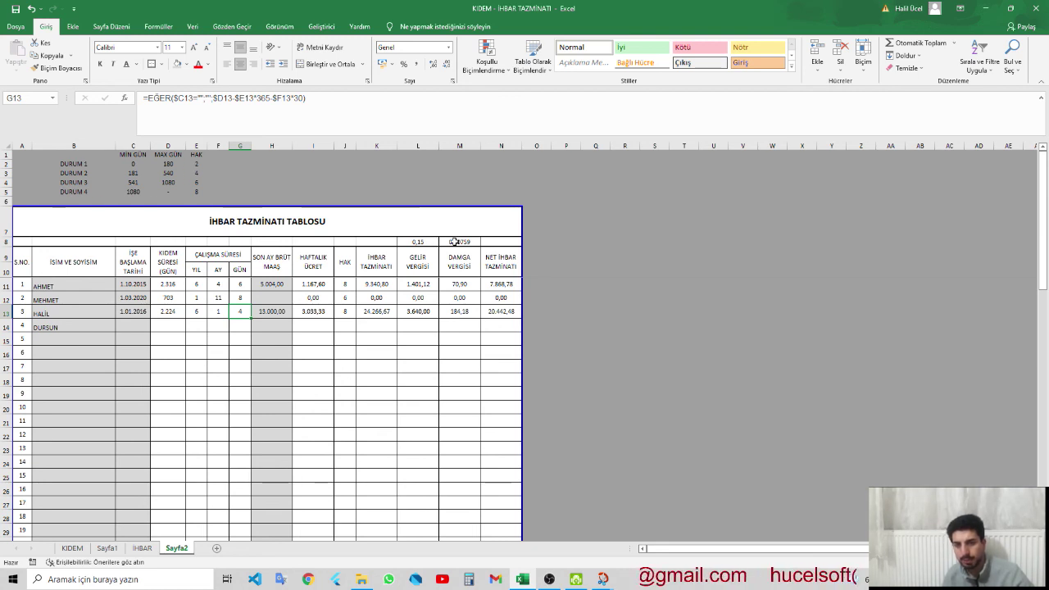
{"action": "left_click", "coordinate": [385, 345]}
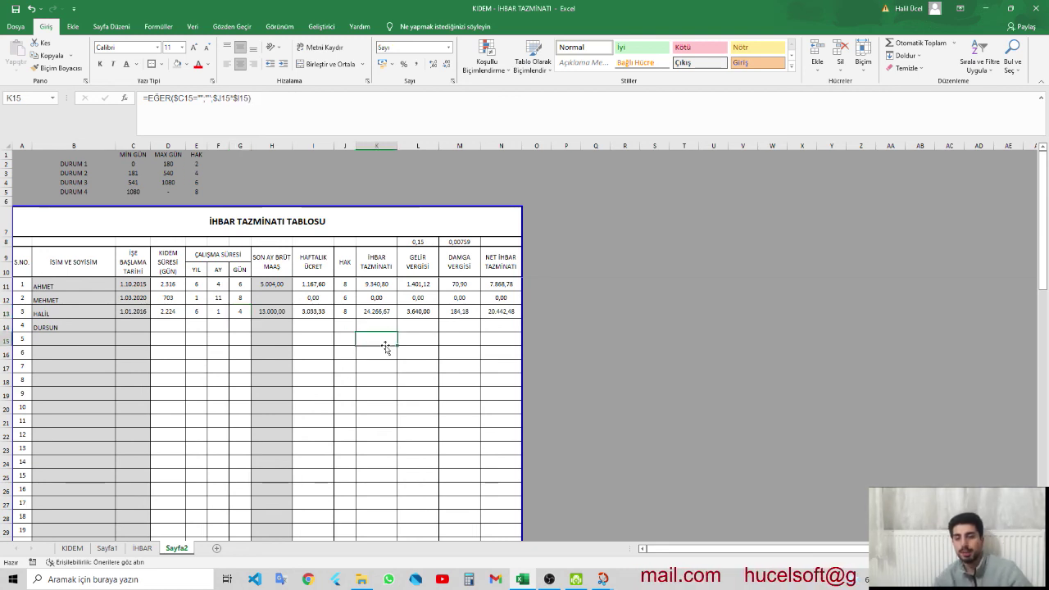